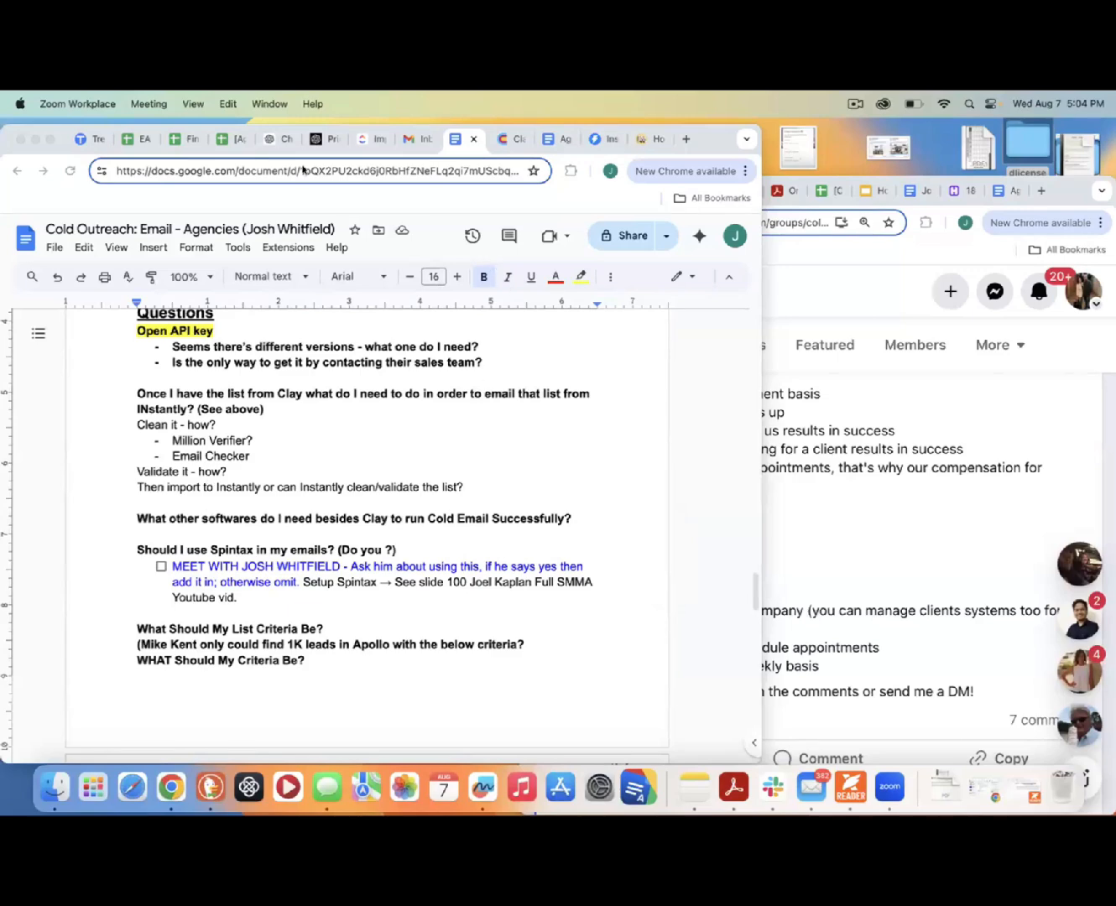
click(268, 138)
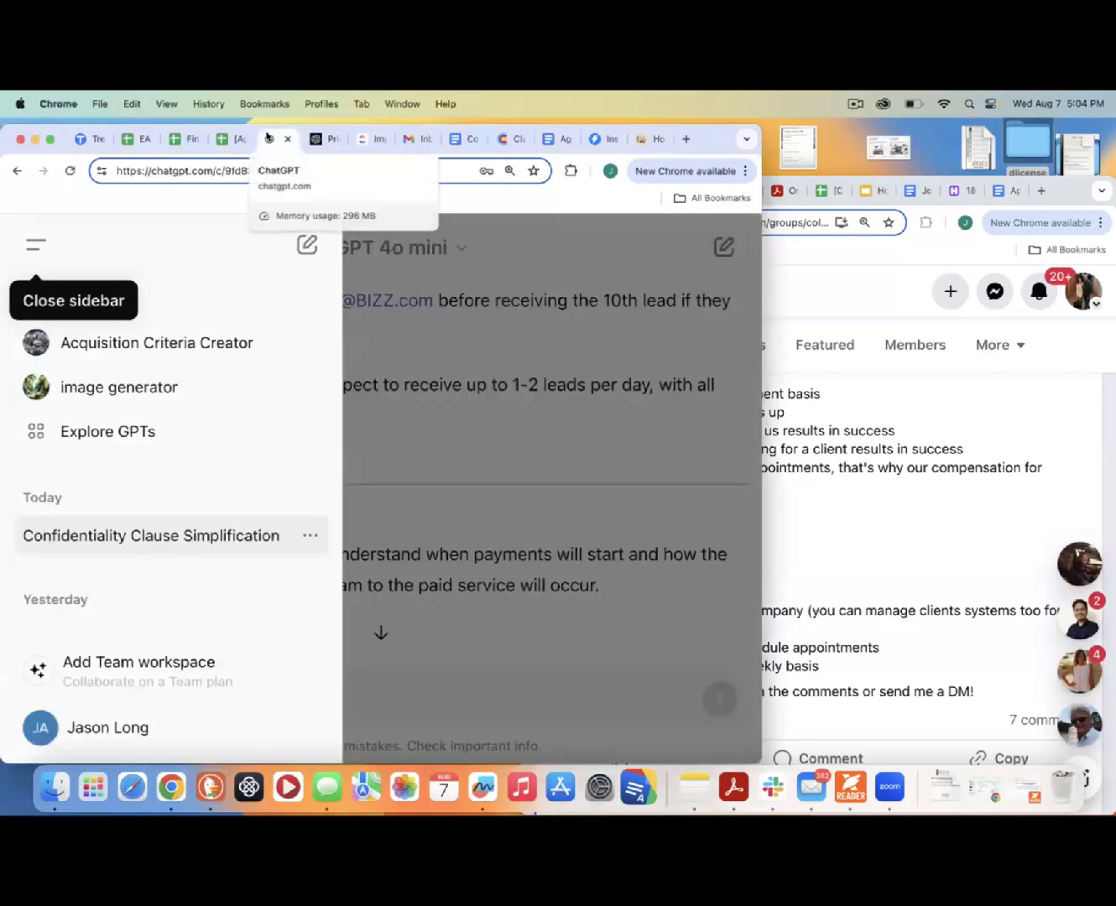
click(966, 222)
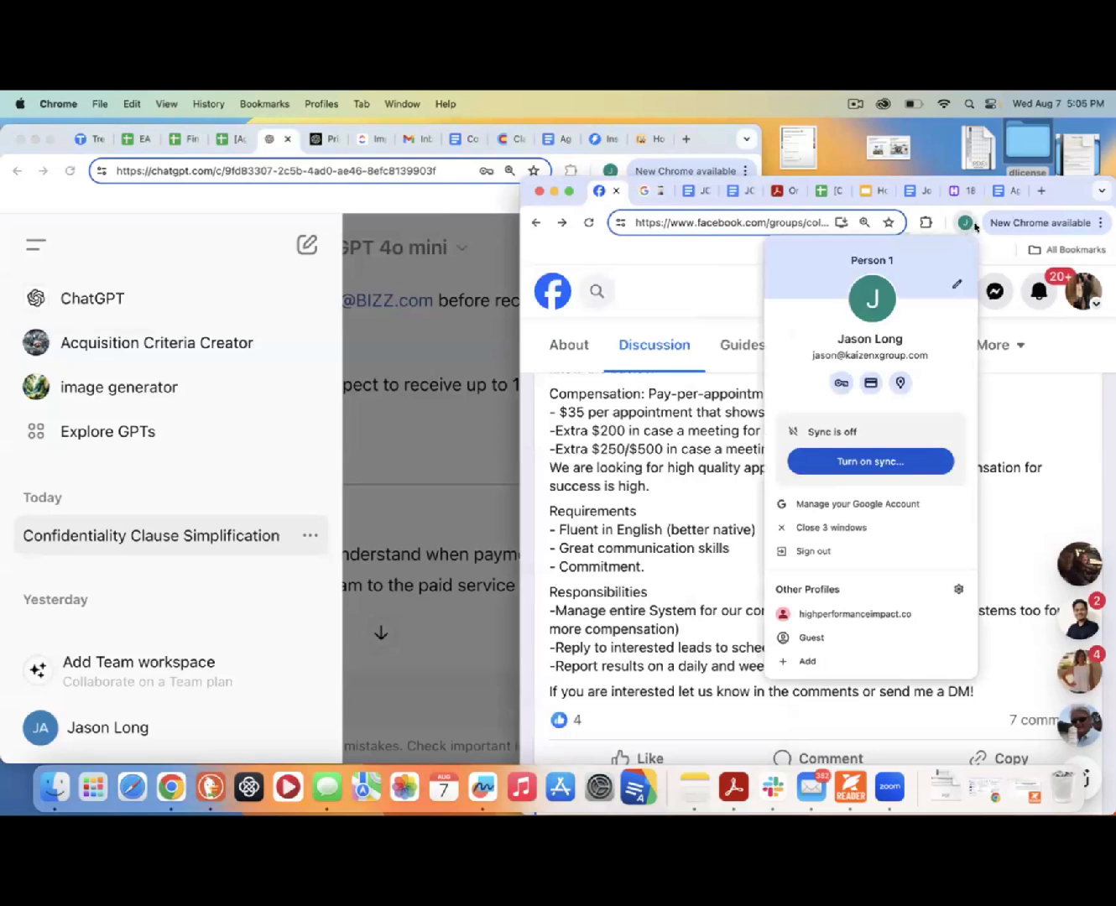
click(966, 225)
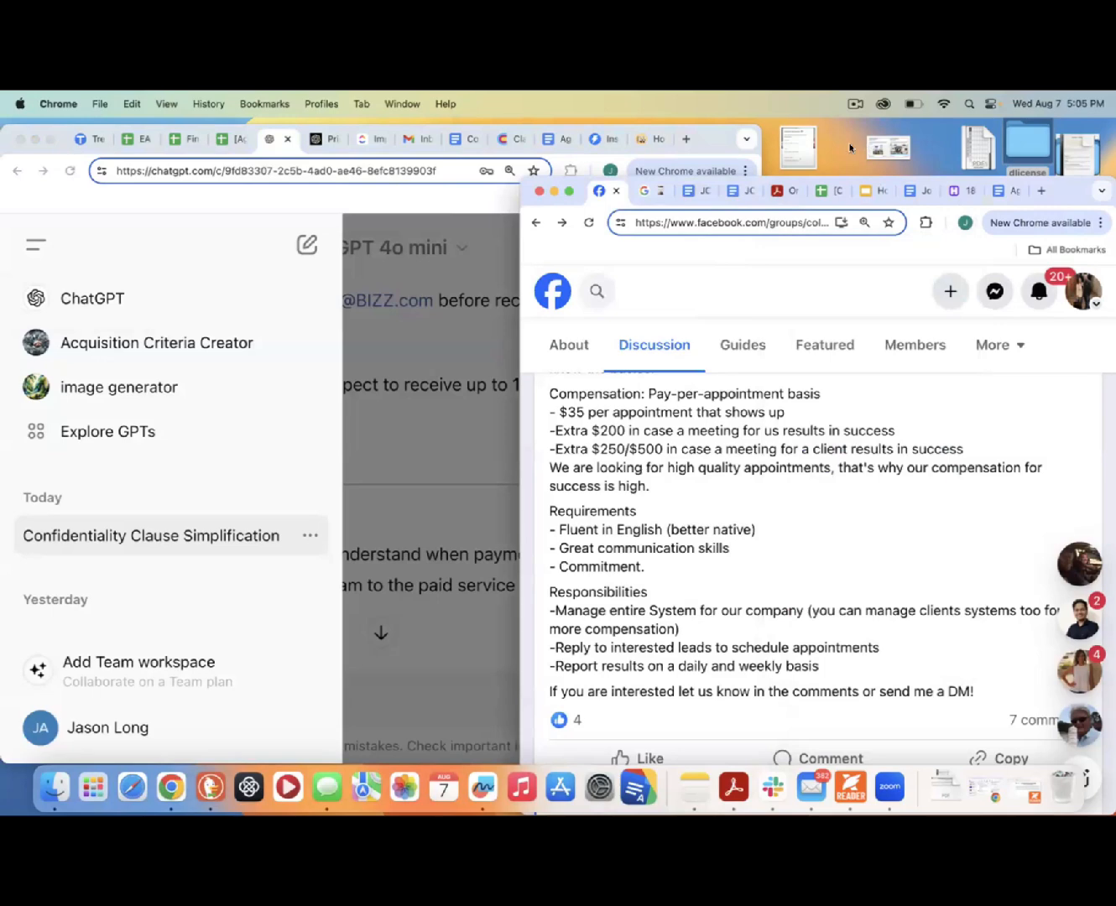
Open the OpenAI developer platform at platform.openai.com/docs/overview and widen its browser window.
click(954, 146)
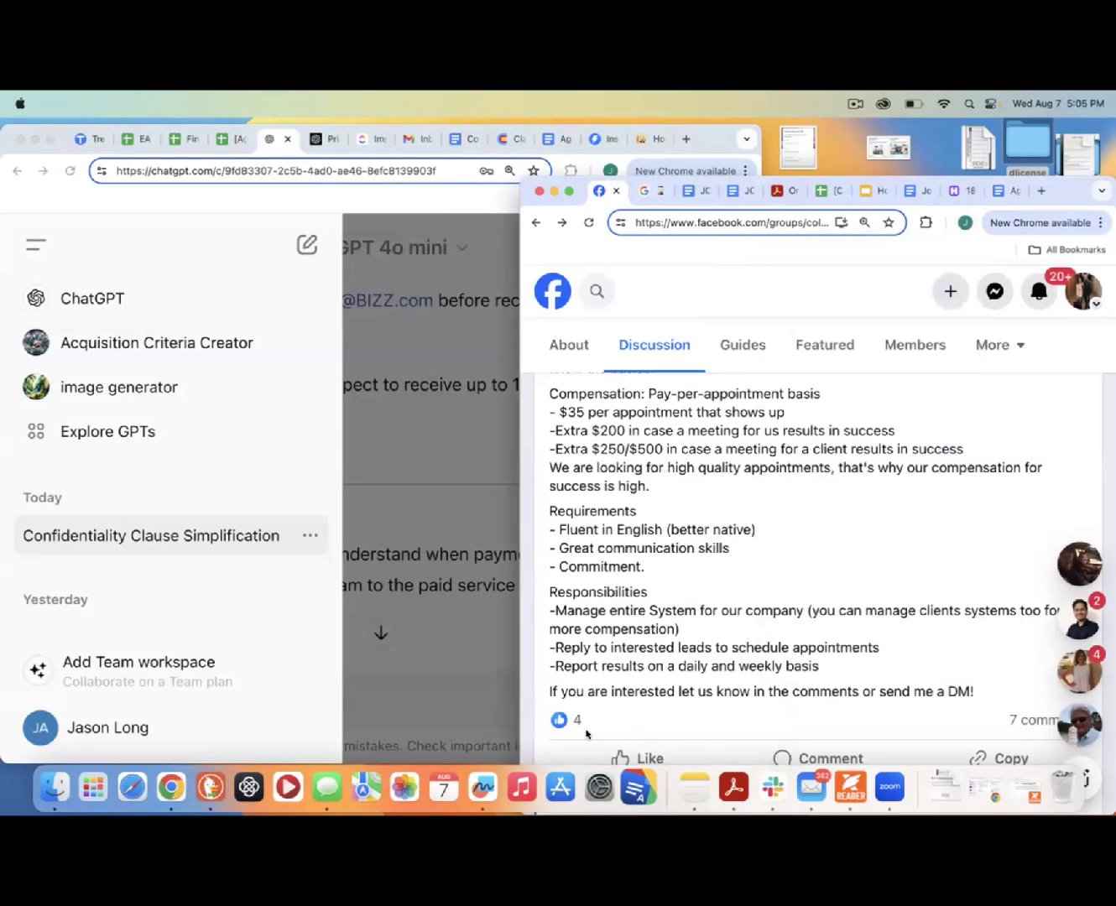
click(919, 249)
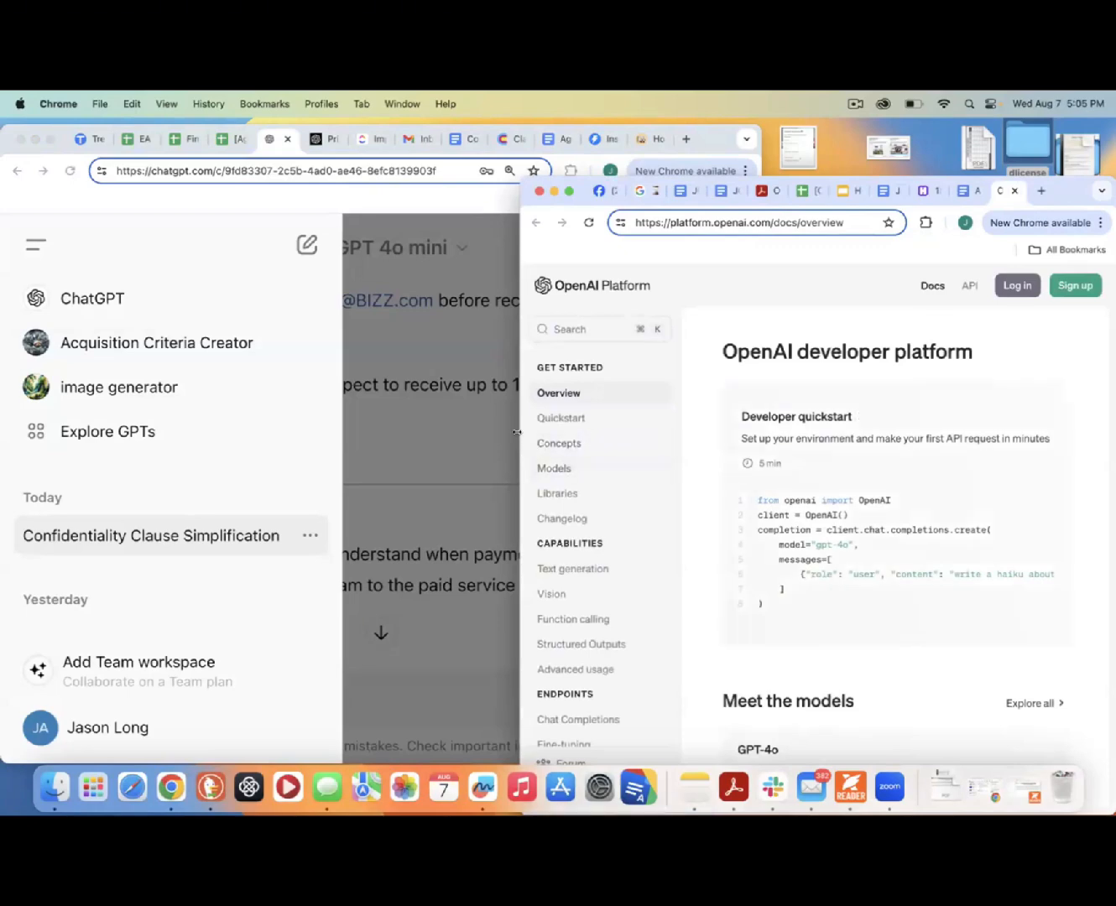
drag(520, 433, 317, 435)
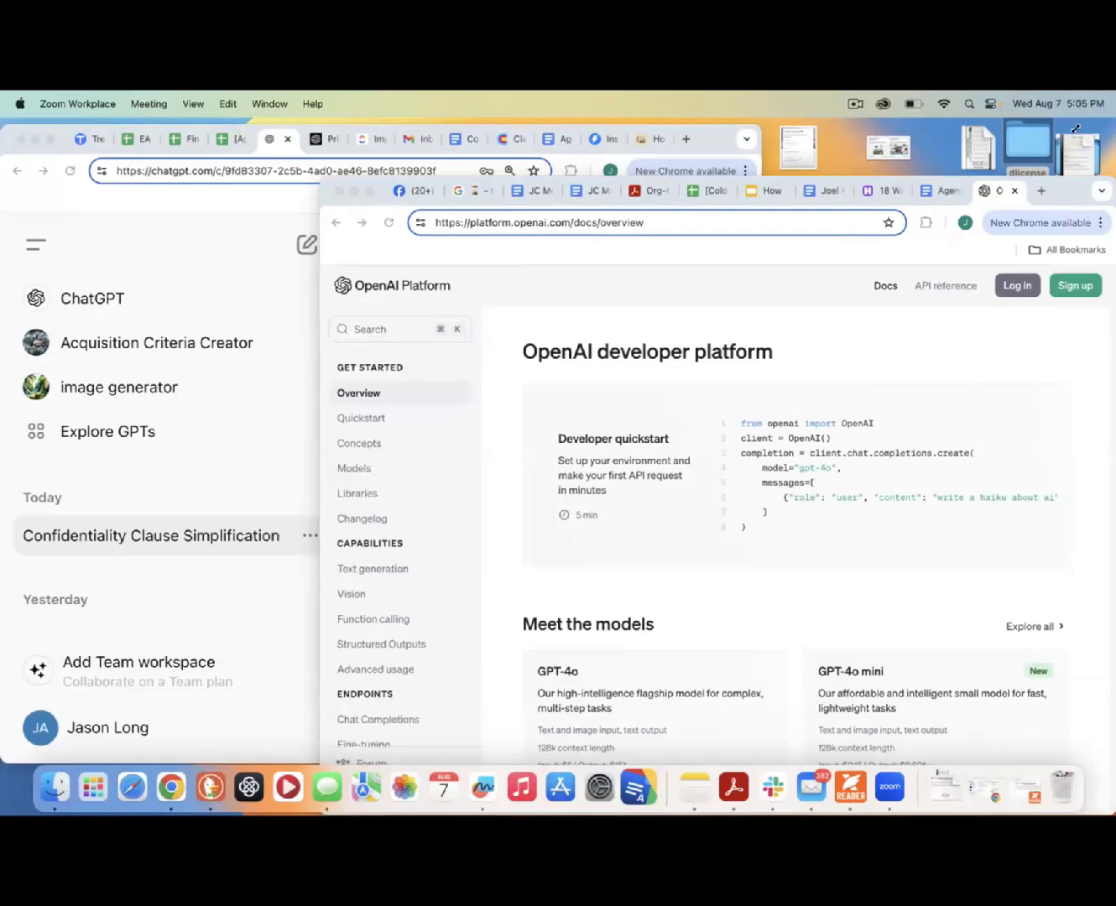
Log in to the OpenAI platform with the account's e-mail and enter the account password.
click(1014, 289)
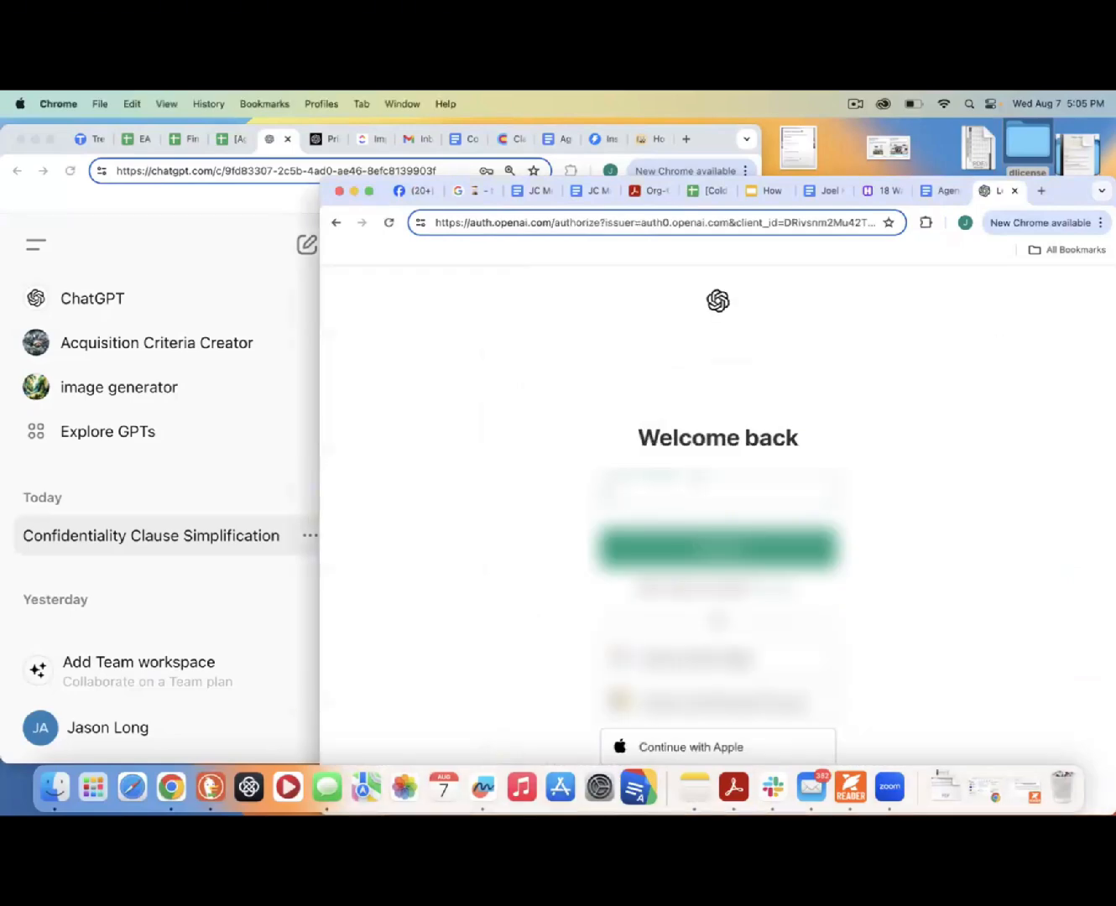
click(743, 538)
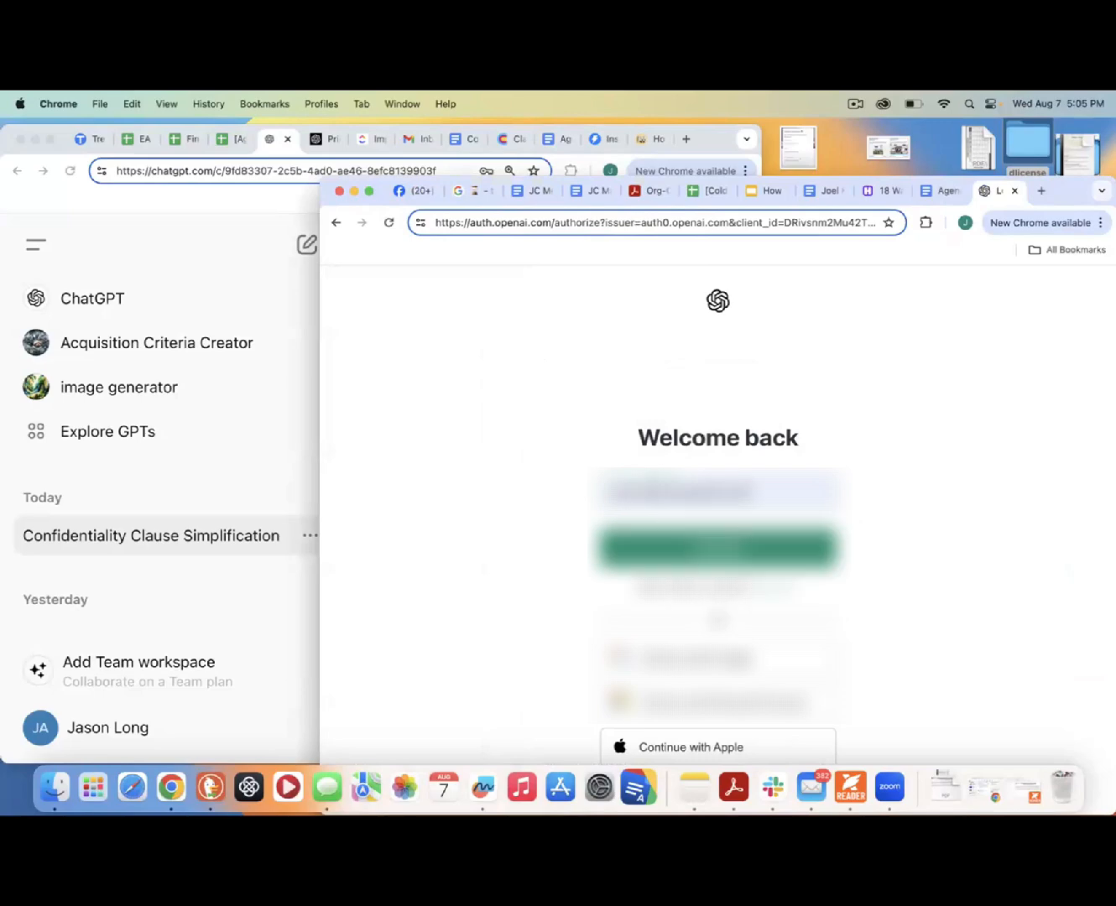
click(743, 541)
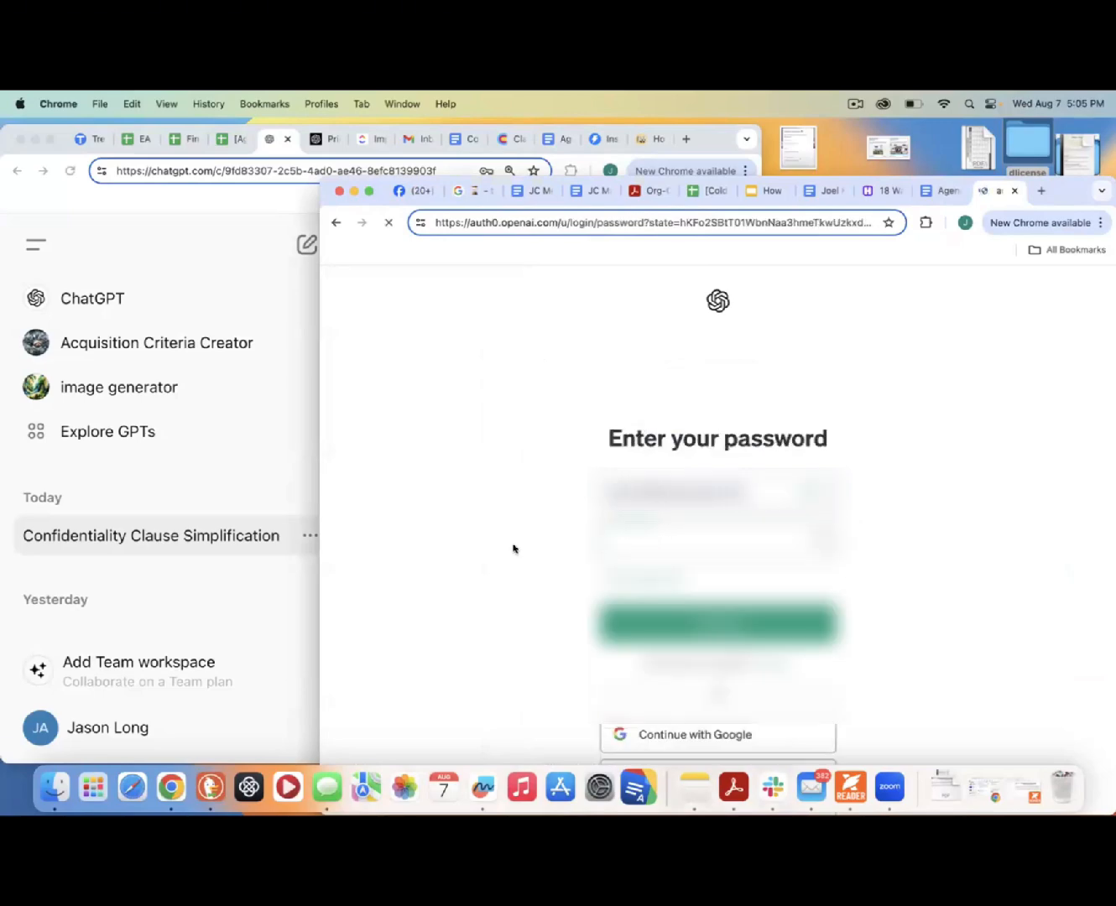
text(•••••)
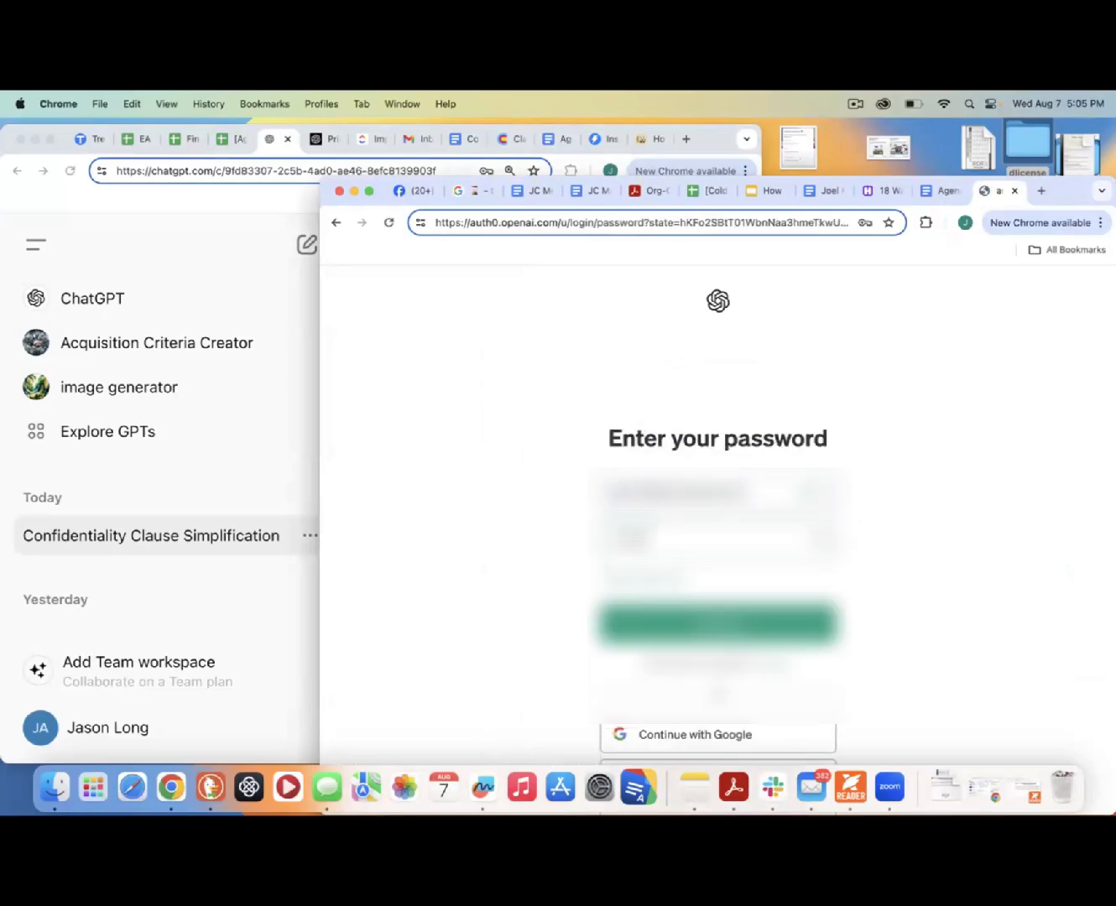
text(•••••)
key(Return)
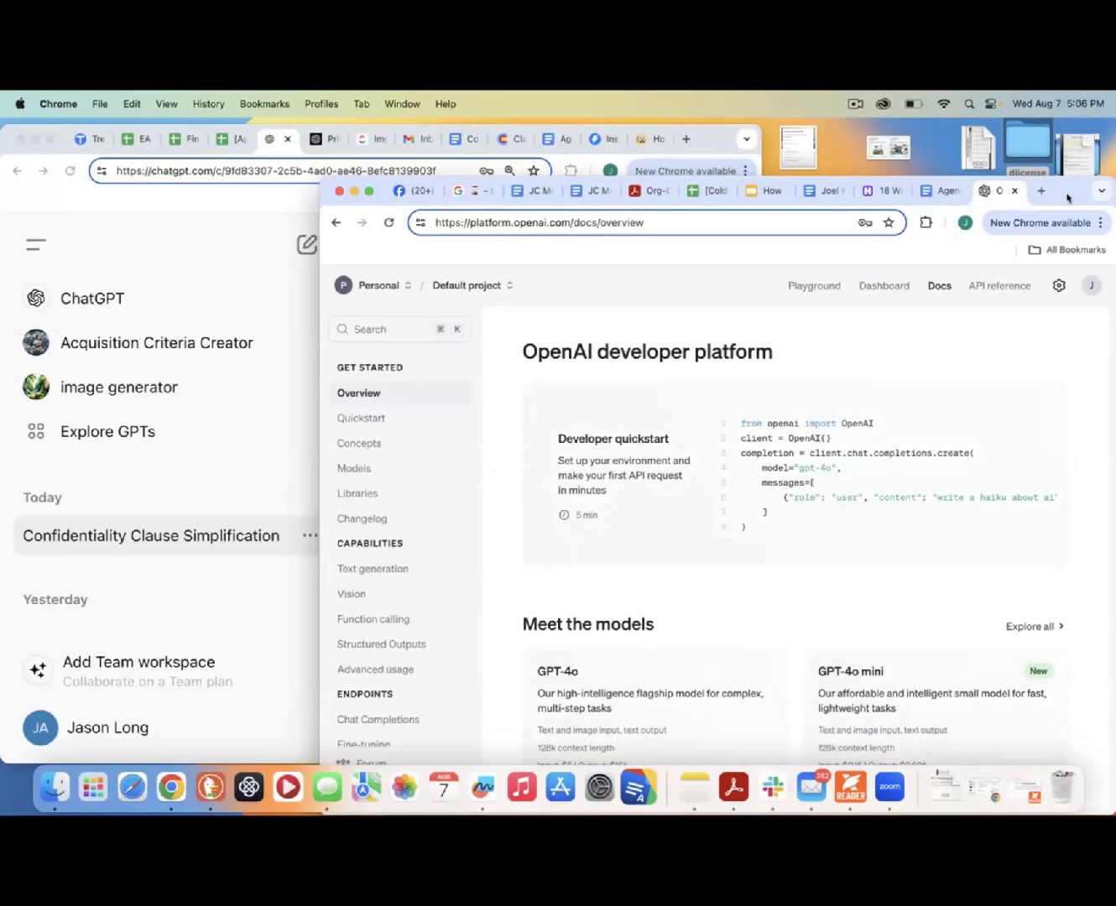
Move the OpenAI platform's browser window higher on the screen and open the dashboard's API keys page.
drag(1069, 199, 1067, 150)
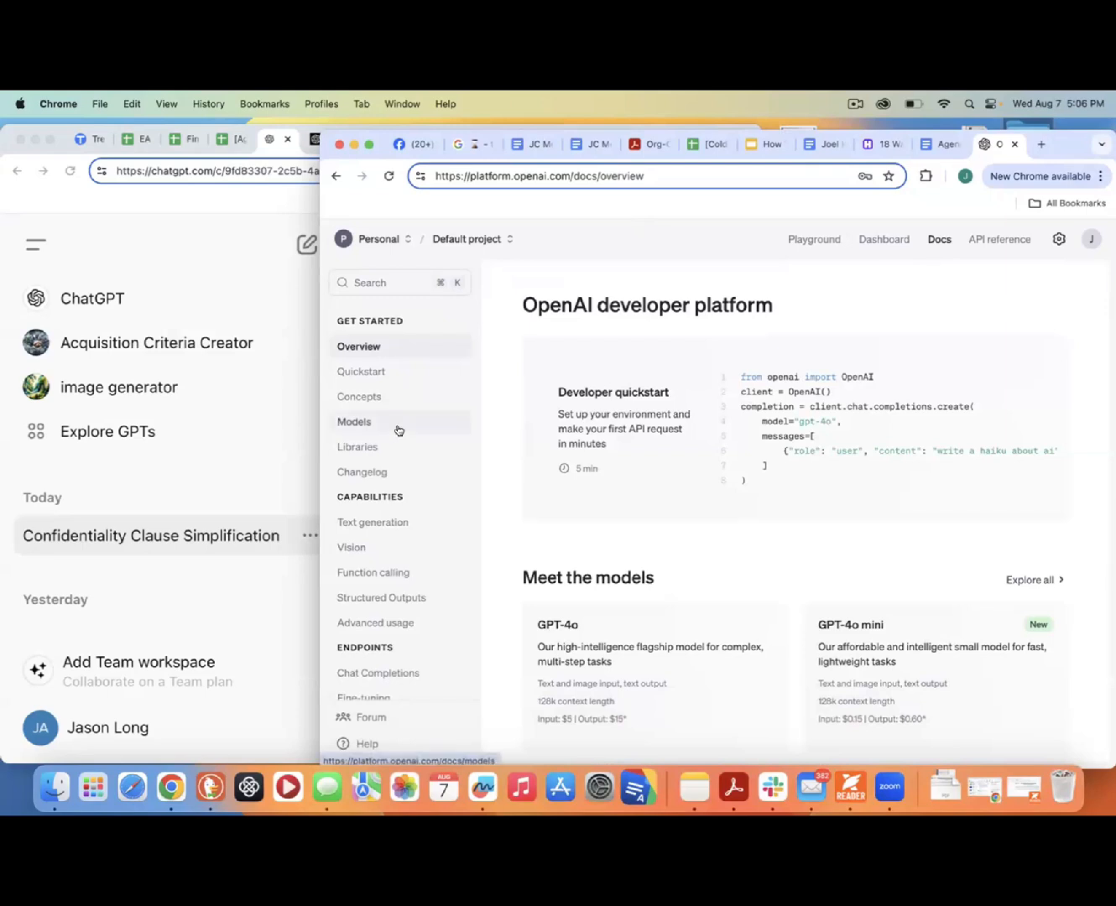
click(883, 240)
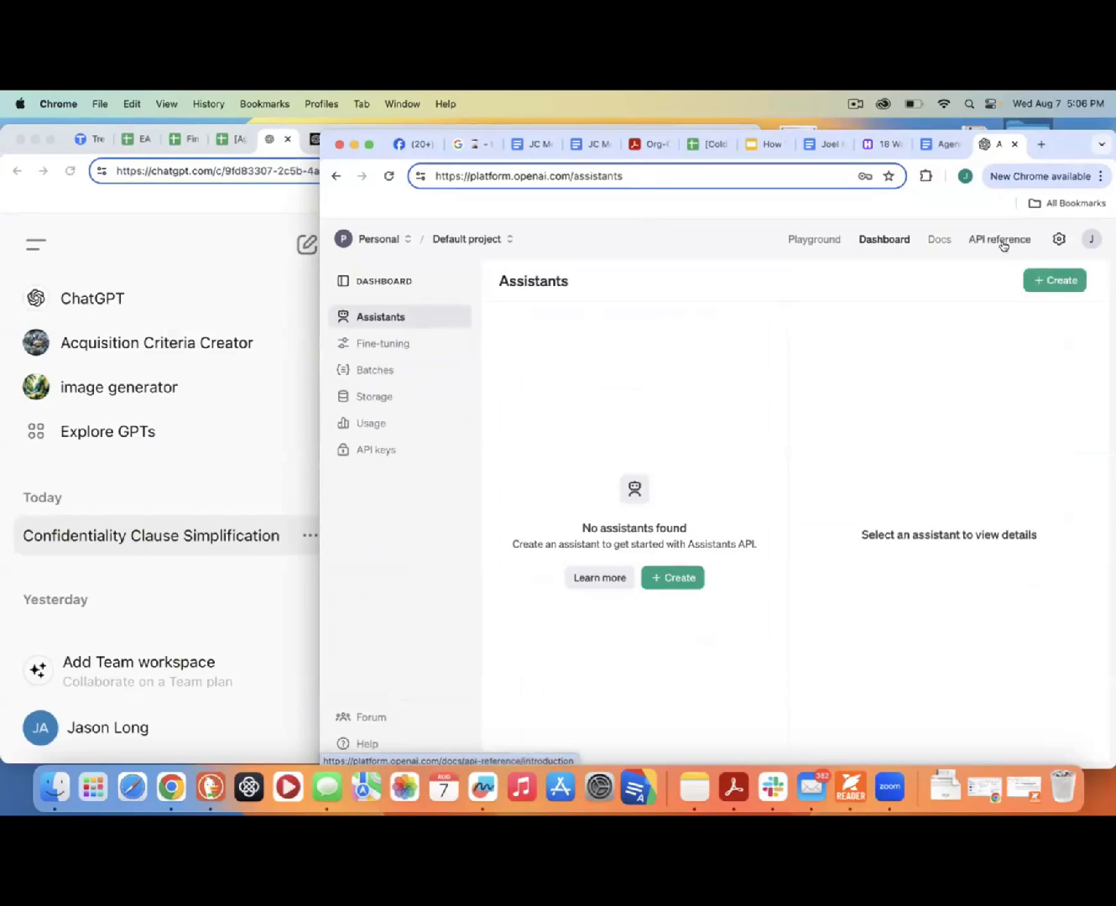
click(383, 451)
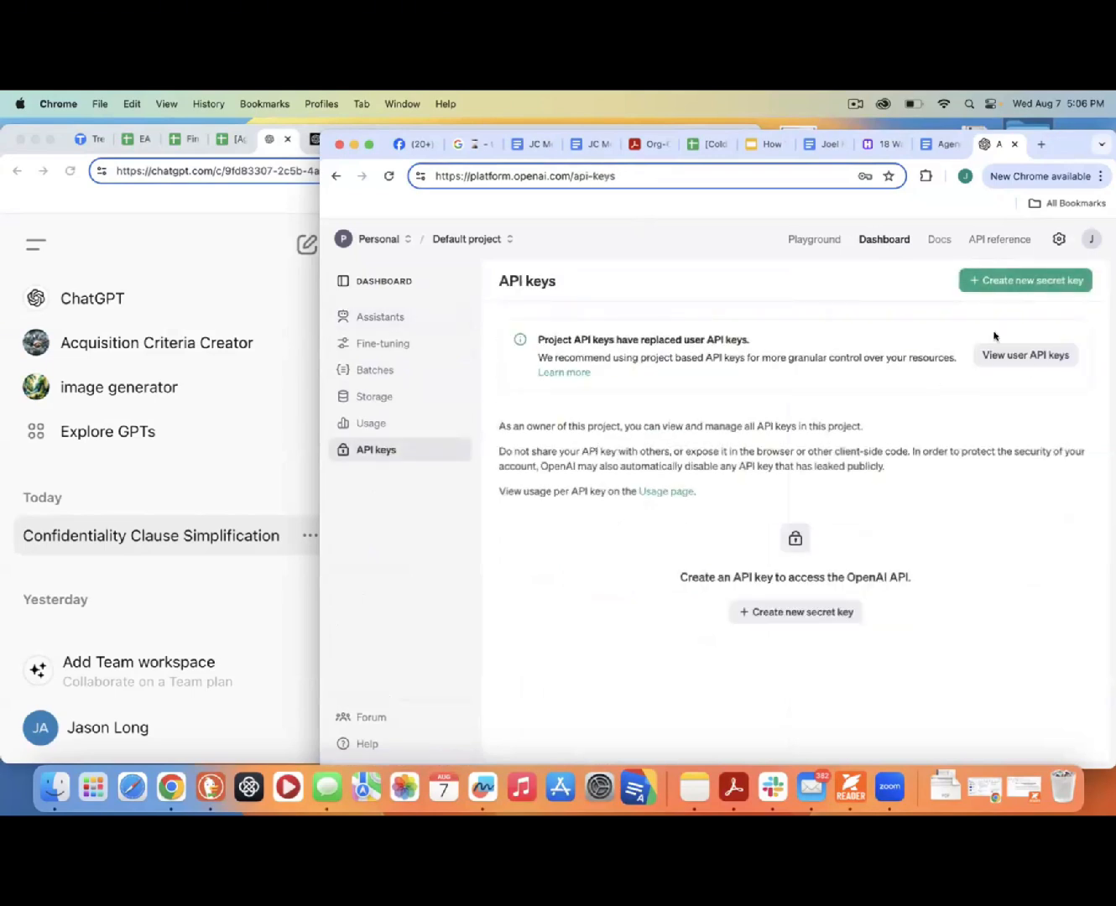
Create a new secret key named "KX Instantly" in the Default project with All permissions.
click(1034, 282)
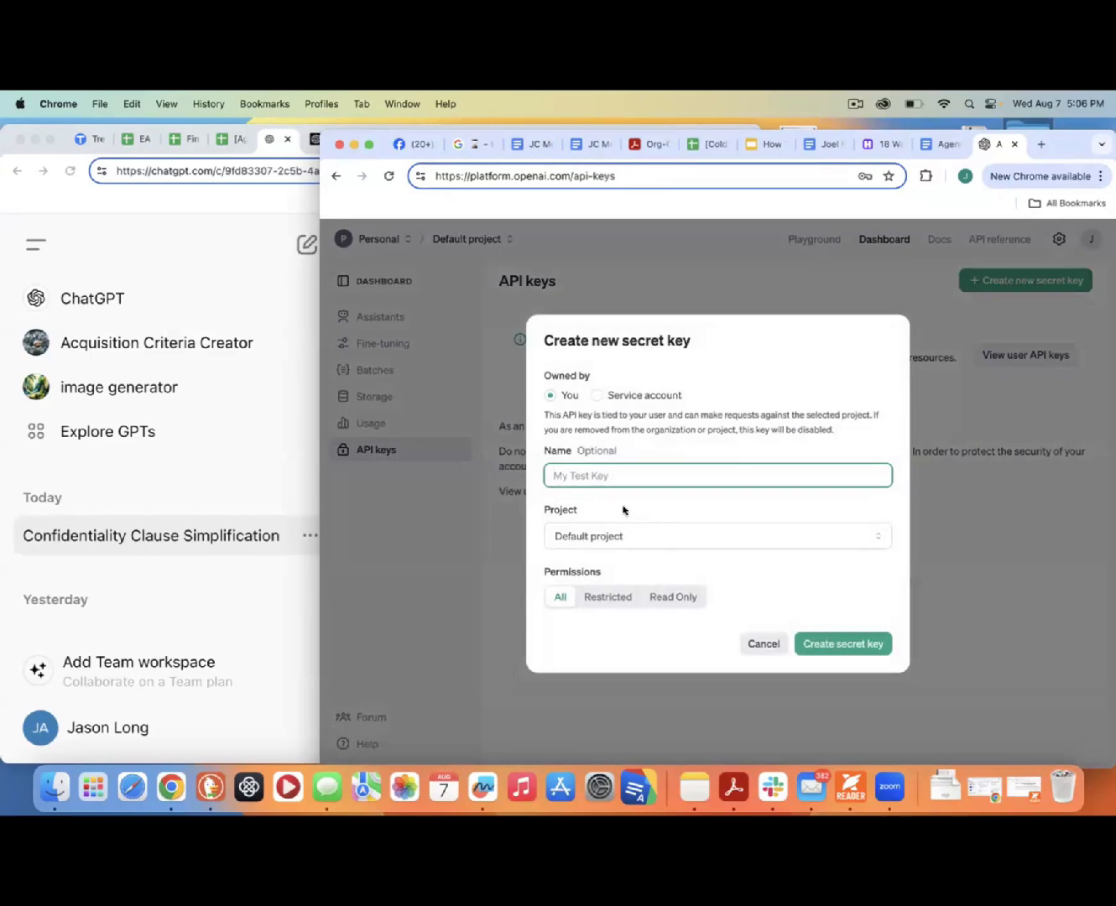
text(KX Instantly)
click(848, 643)
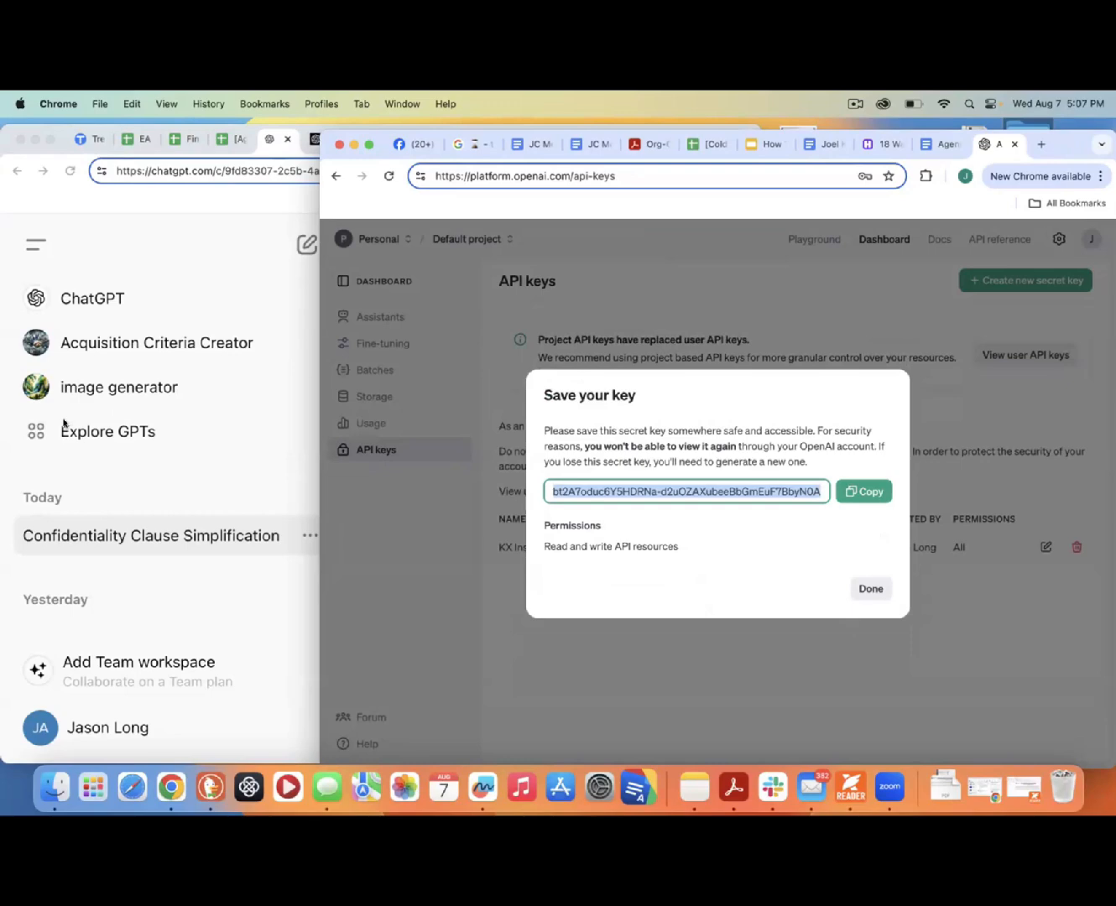
Copy the newly generated secret key for saving elsewhere.
key(super+Tab)
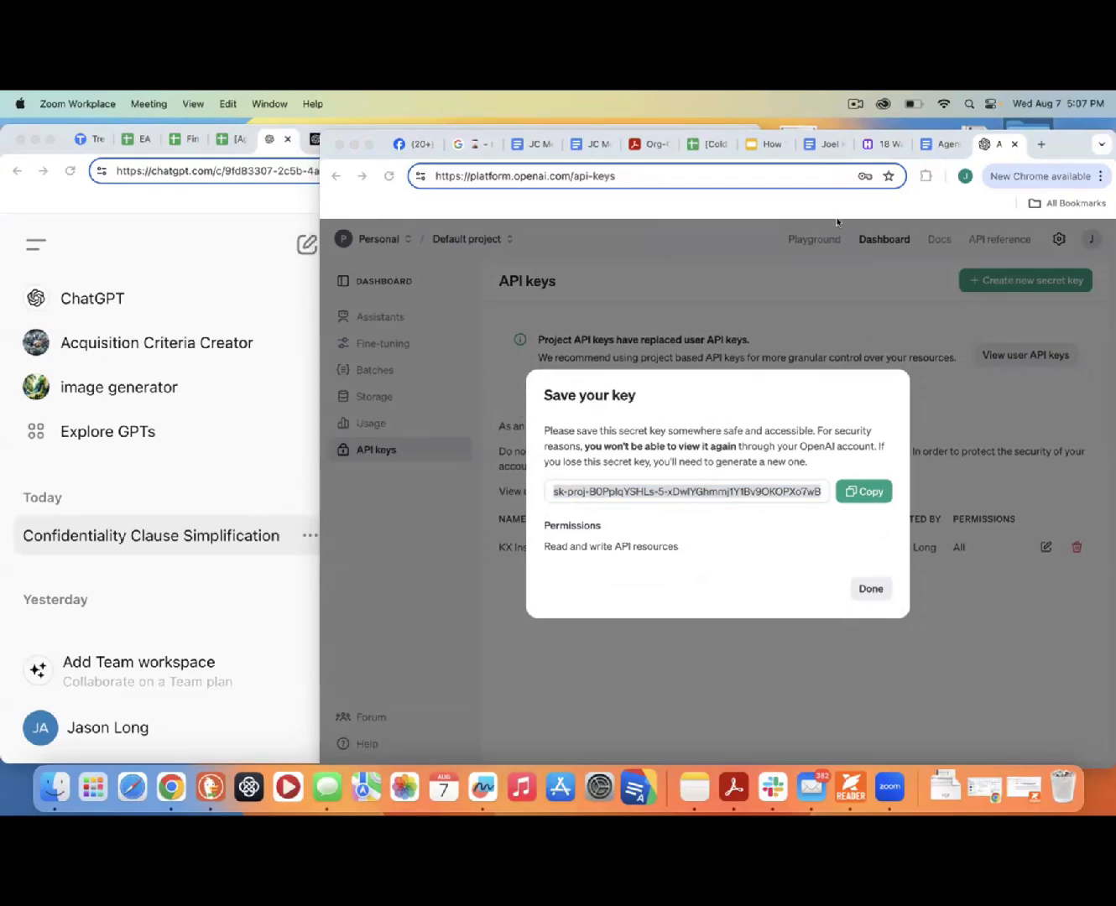
click(892, 317)
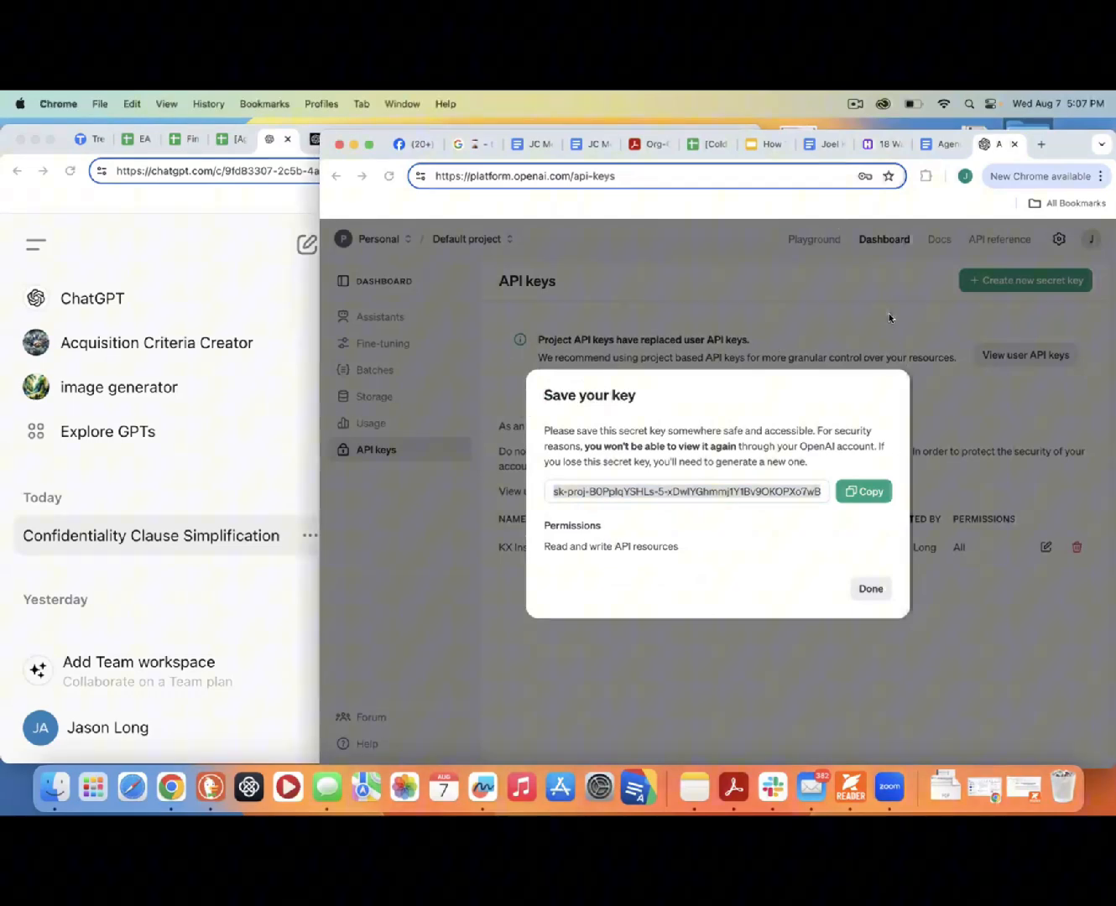
click(867, 490)
click(49, 336)
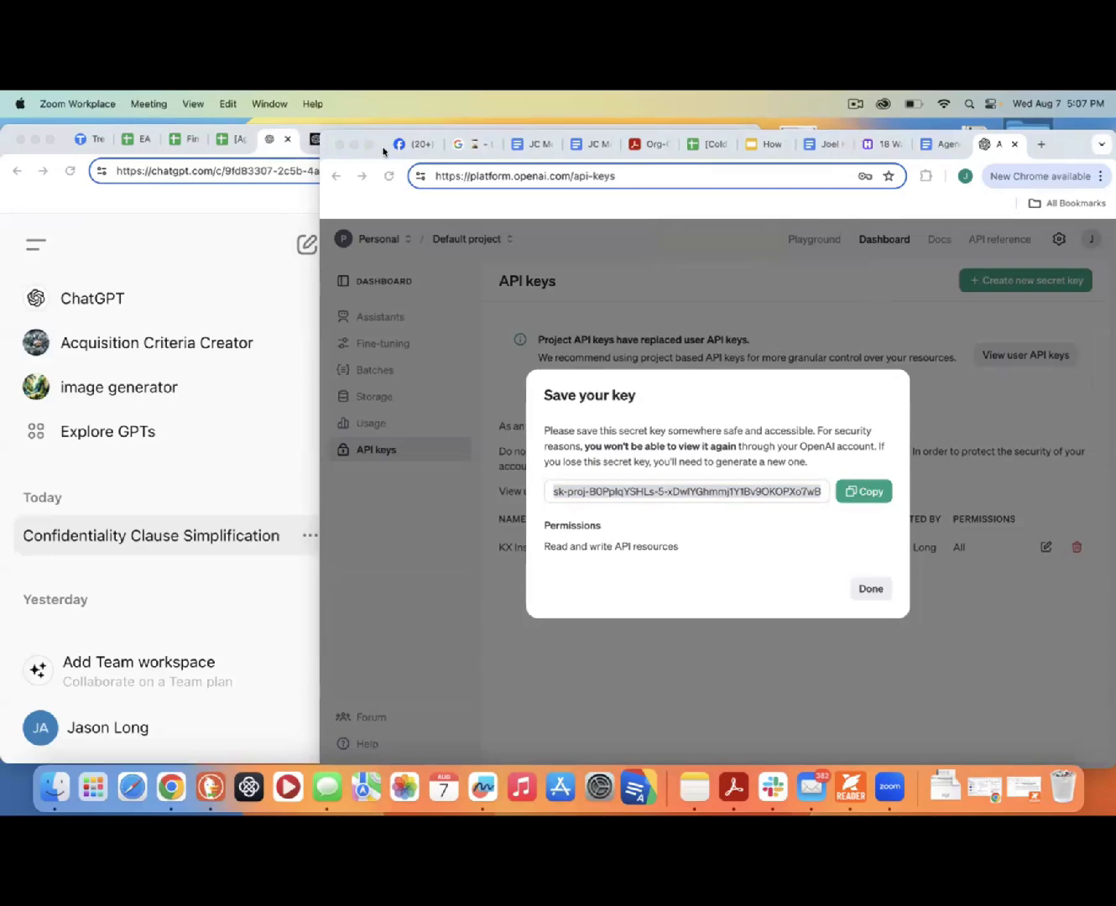
In the Cold Outreach: Email - Agencies document, replace the two bulleted questions under "Open API key" with the copied API key.
drag(378, 149, 384, 176)
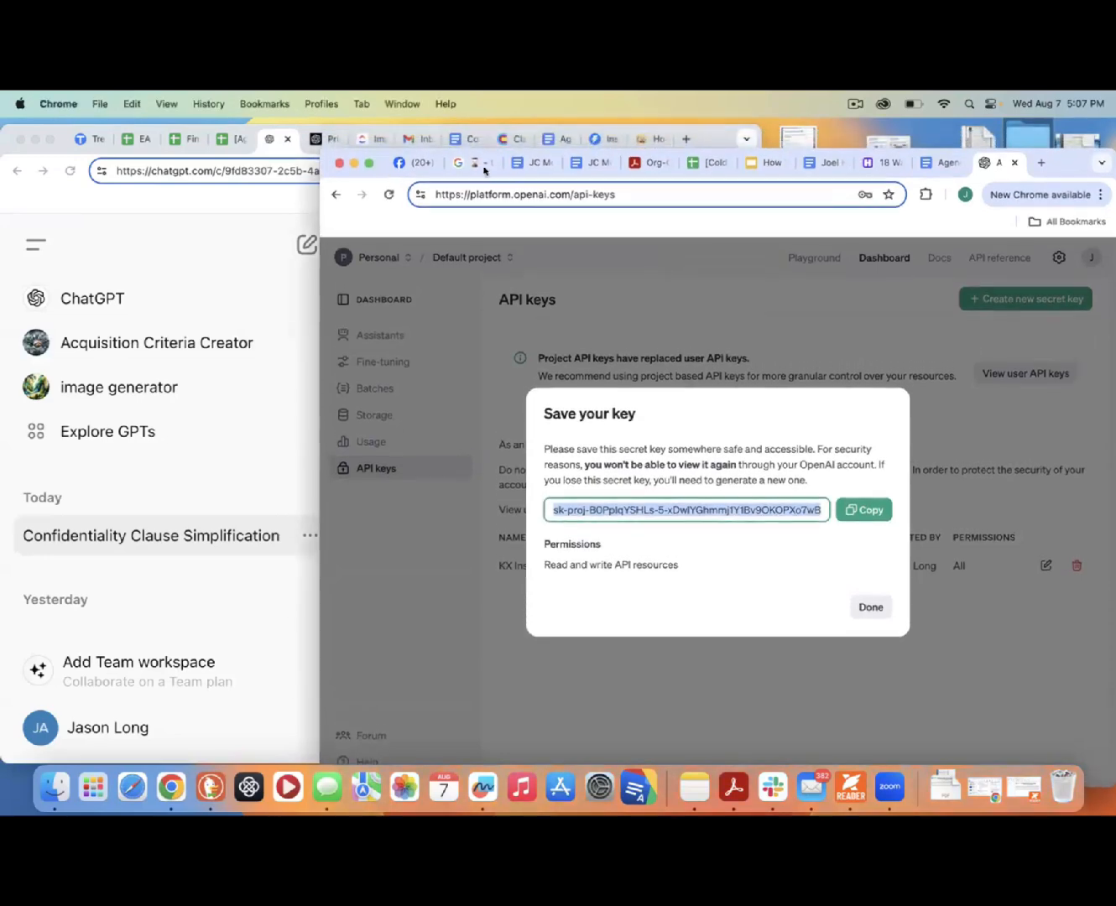
click(790, 132)
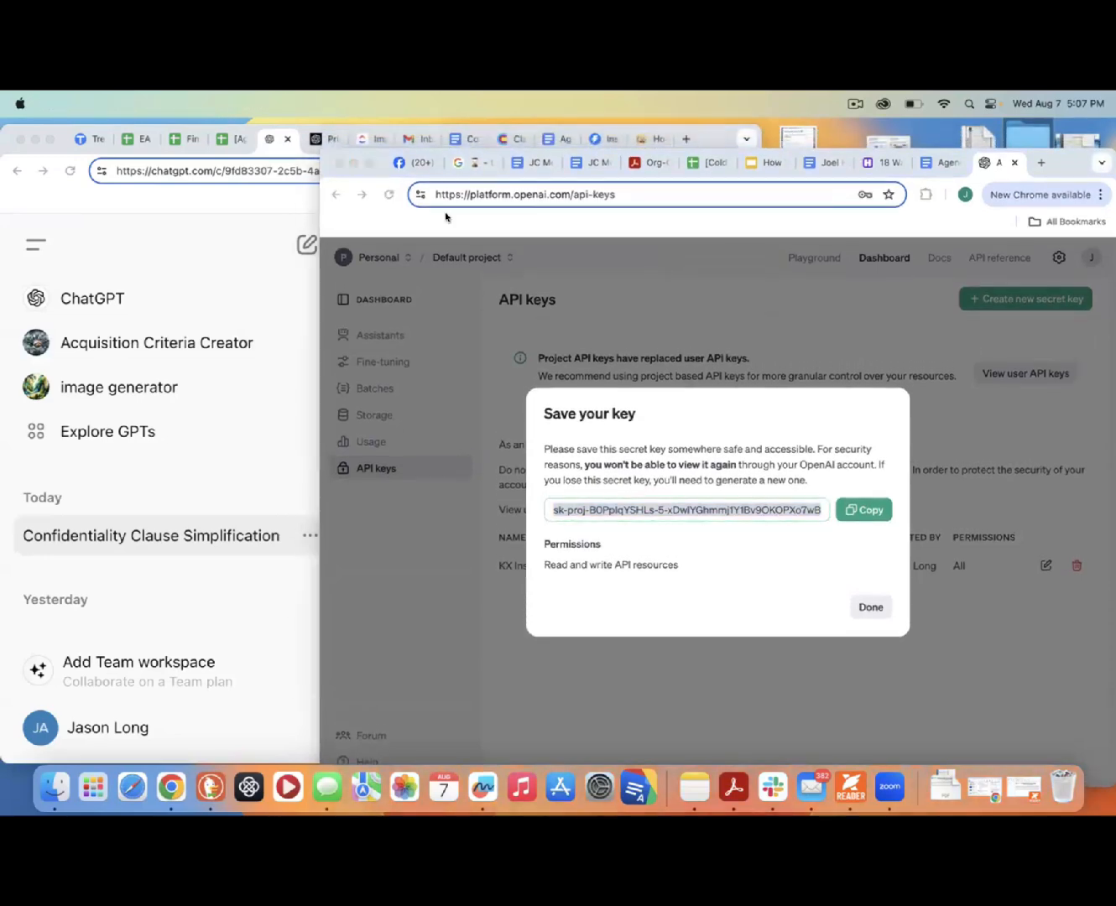
click(236, 232)
click(456, 139)
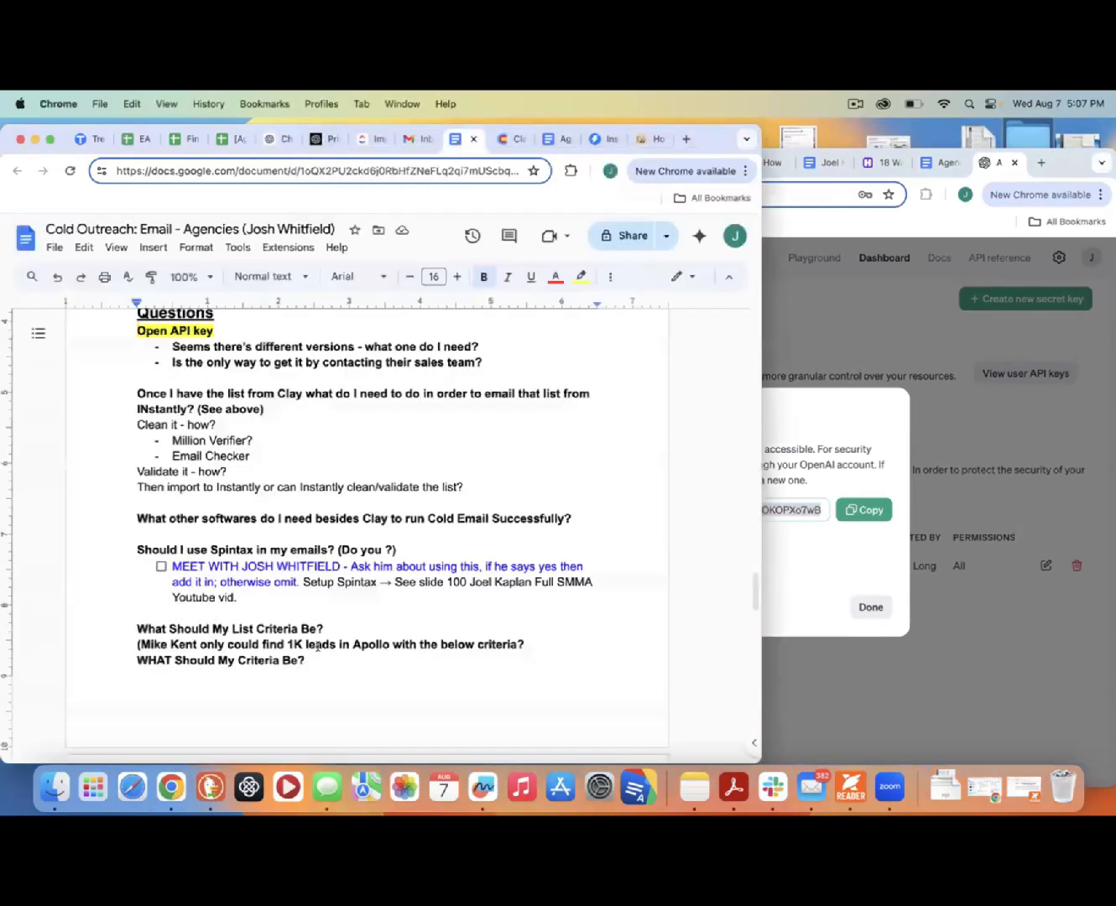
scroll(495, 377, up, 1)
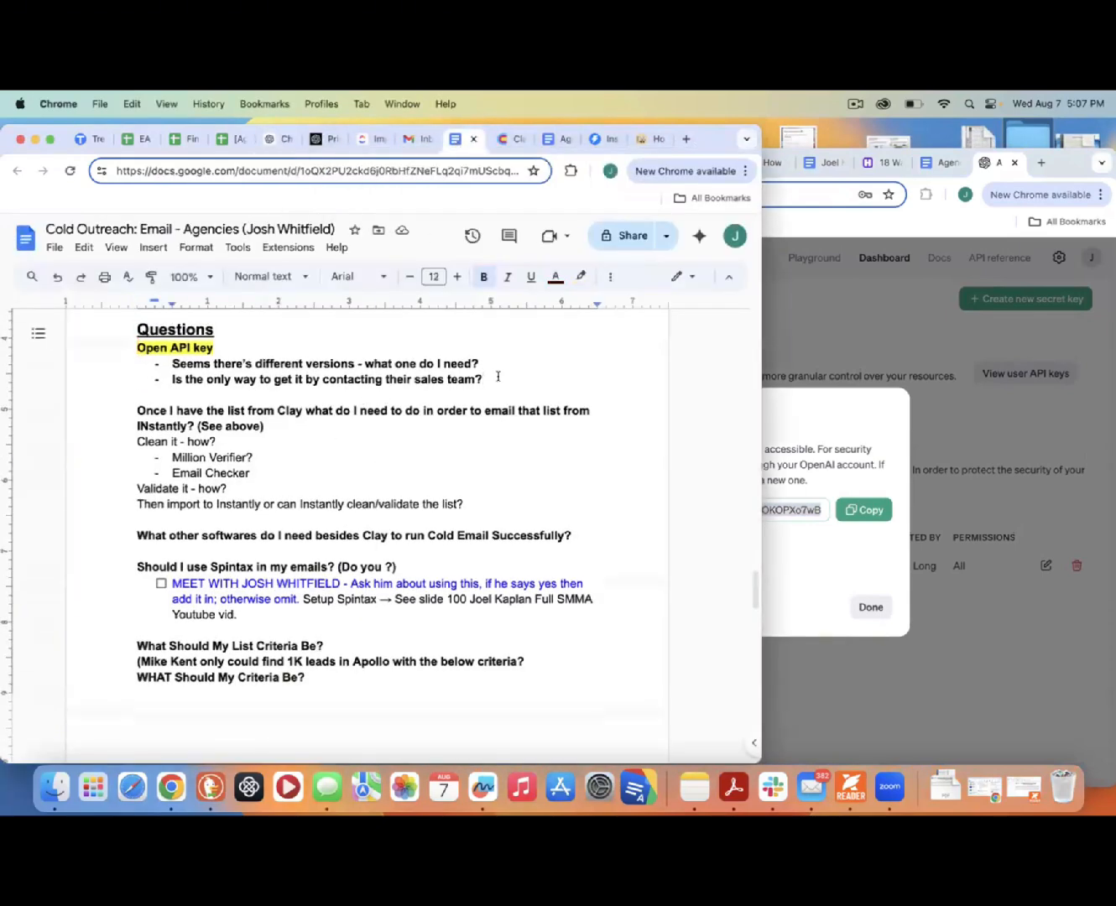
drag(494, 378, 167, 367)
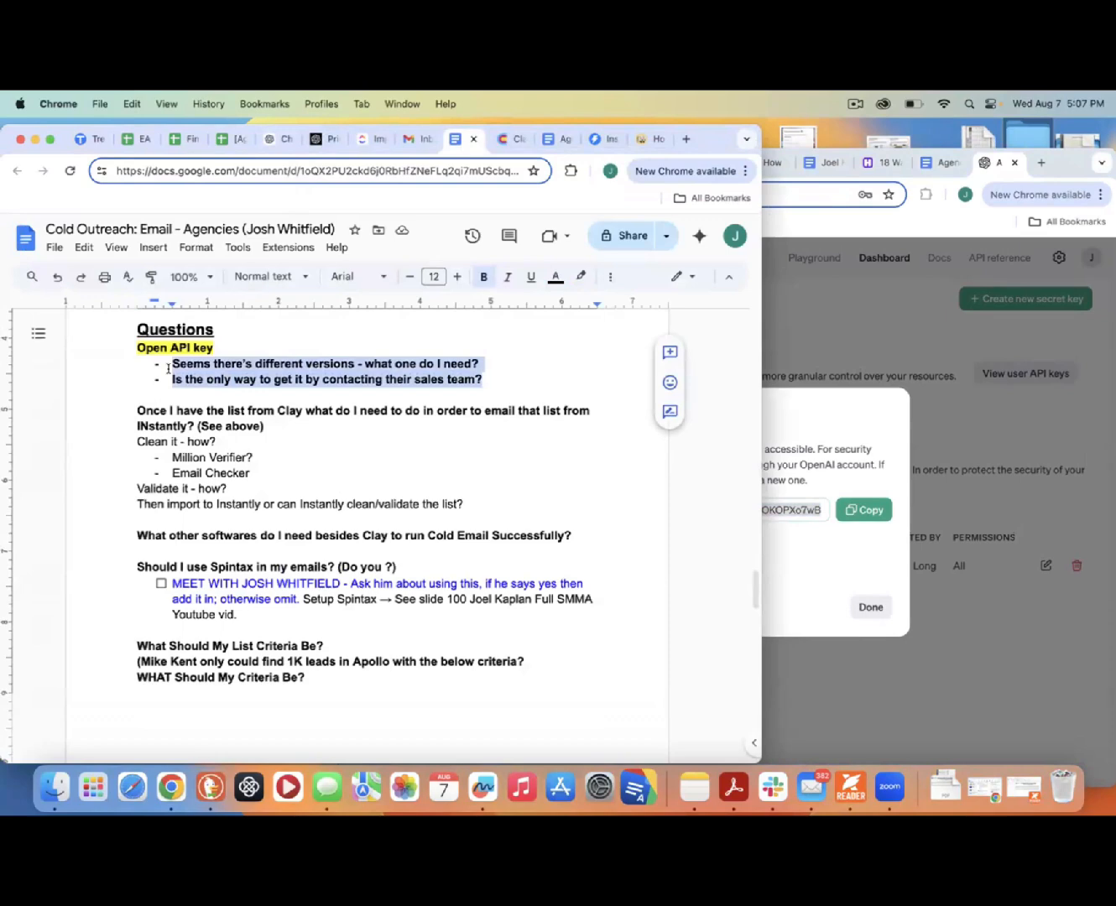
key(super+v)
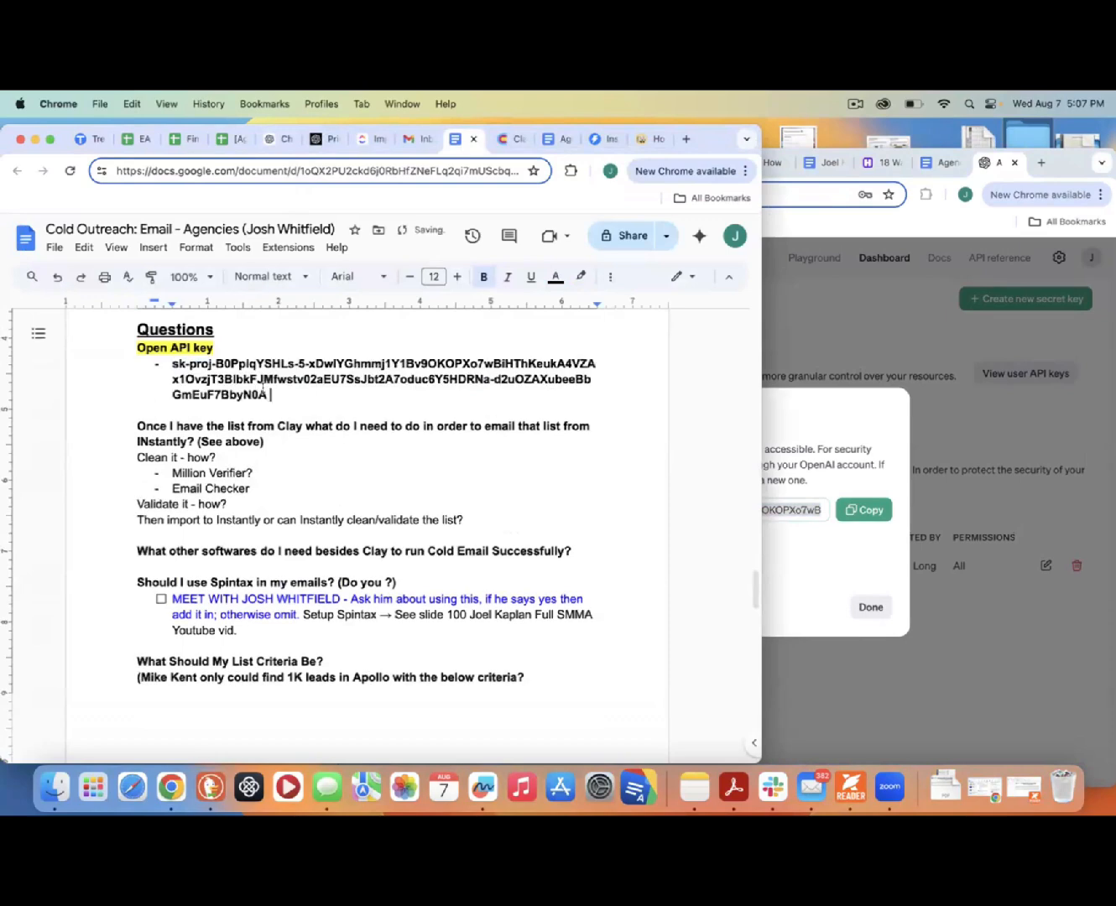
Paste the API key again as an unbulleted paragraph and delete the bulleted copy above it.
key(Return)
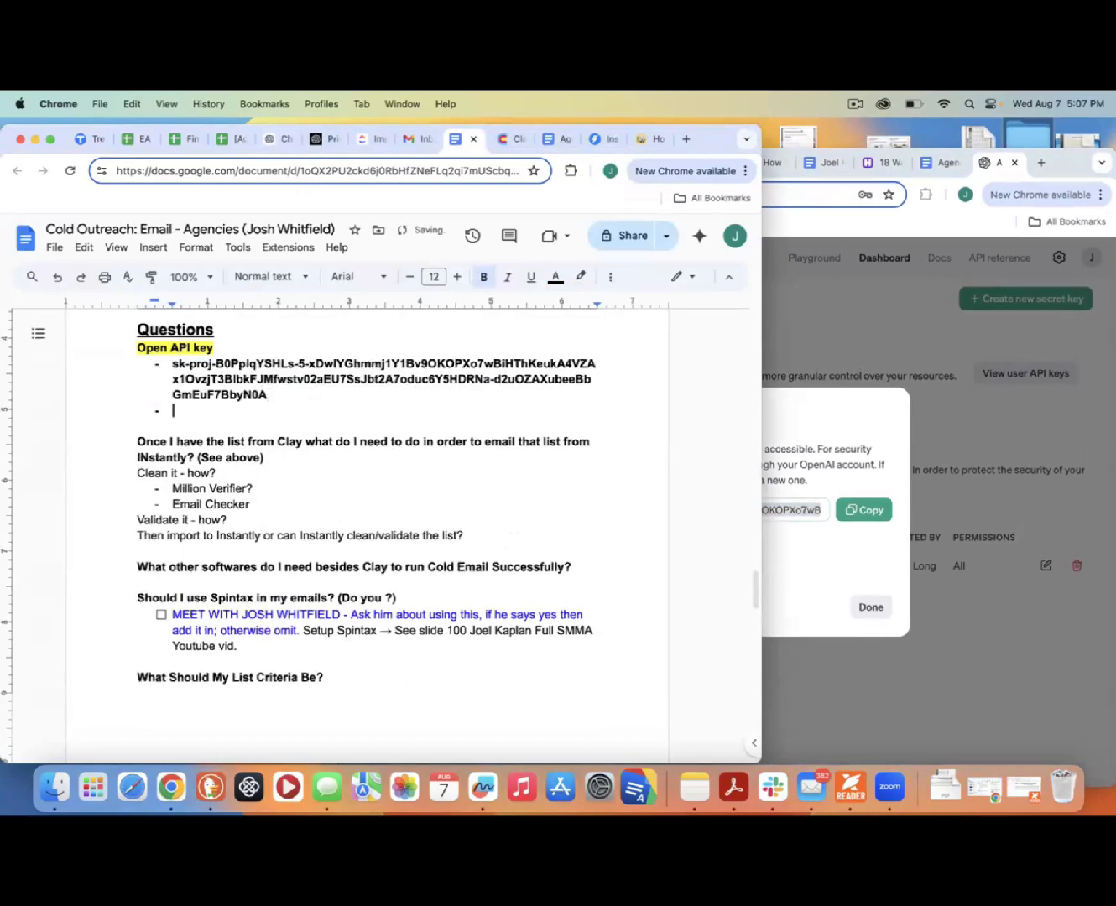
key(Return)
key(super+v)
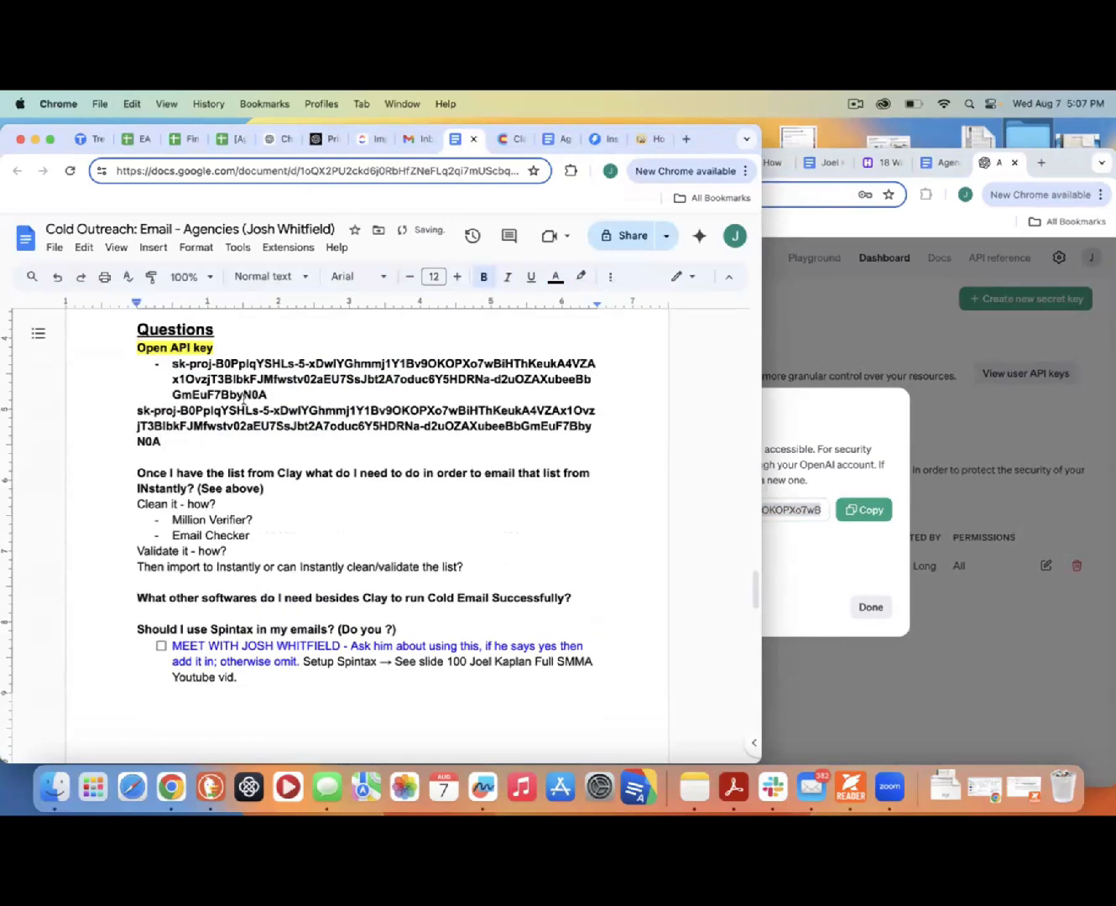
drag(276, 393, 165, 368)
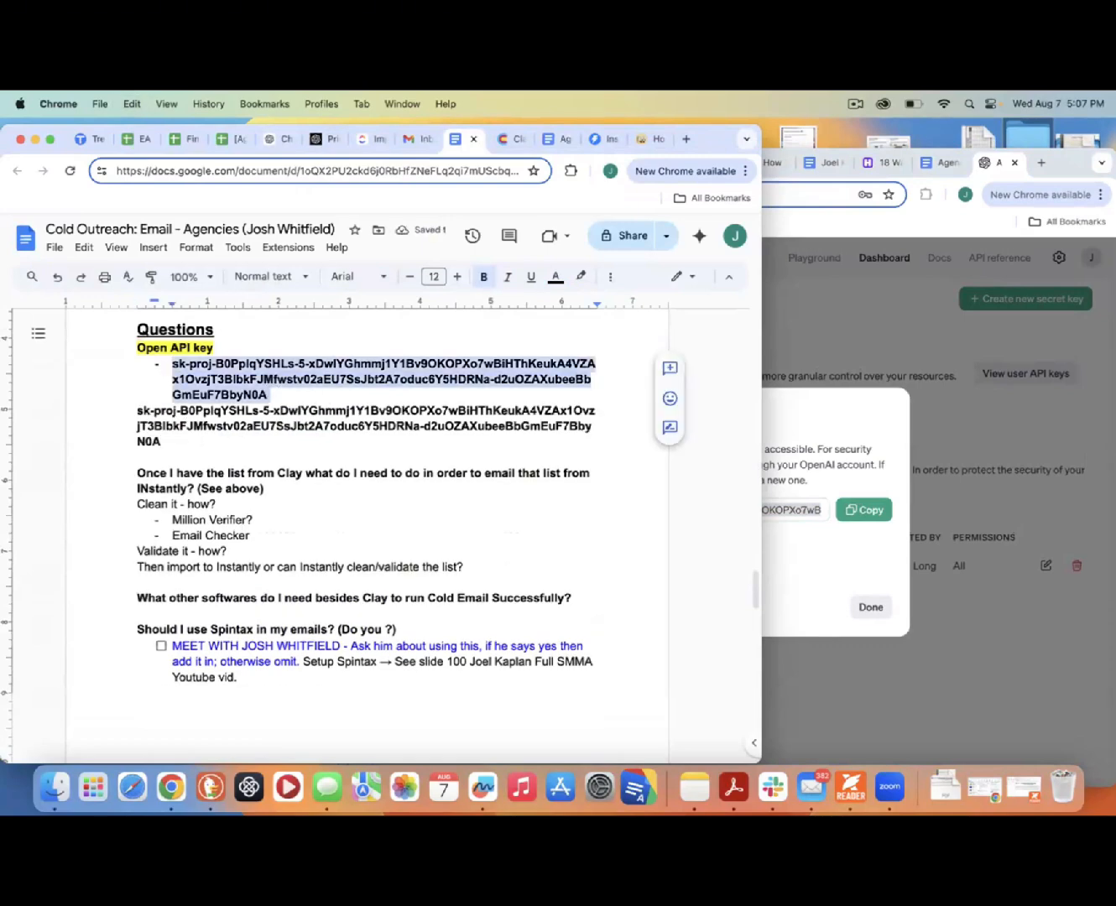
key(BackSpace)
key(BackSpace)
key(BackSpace)
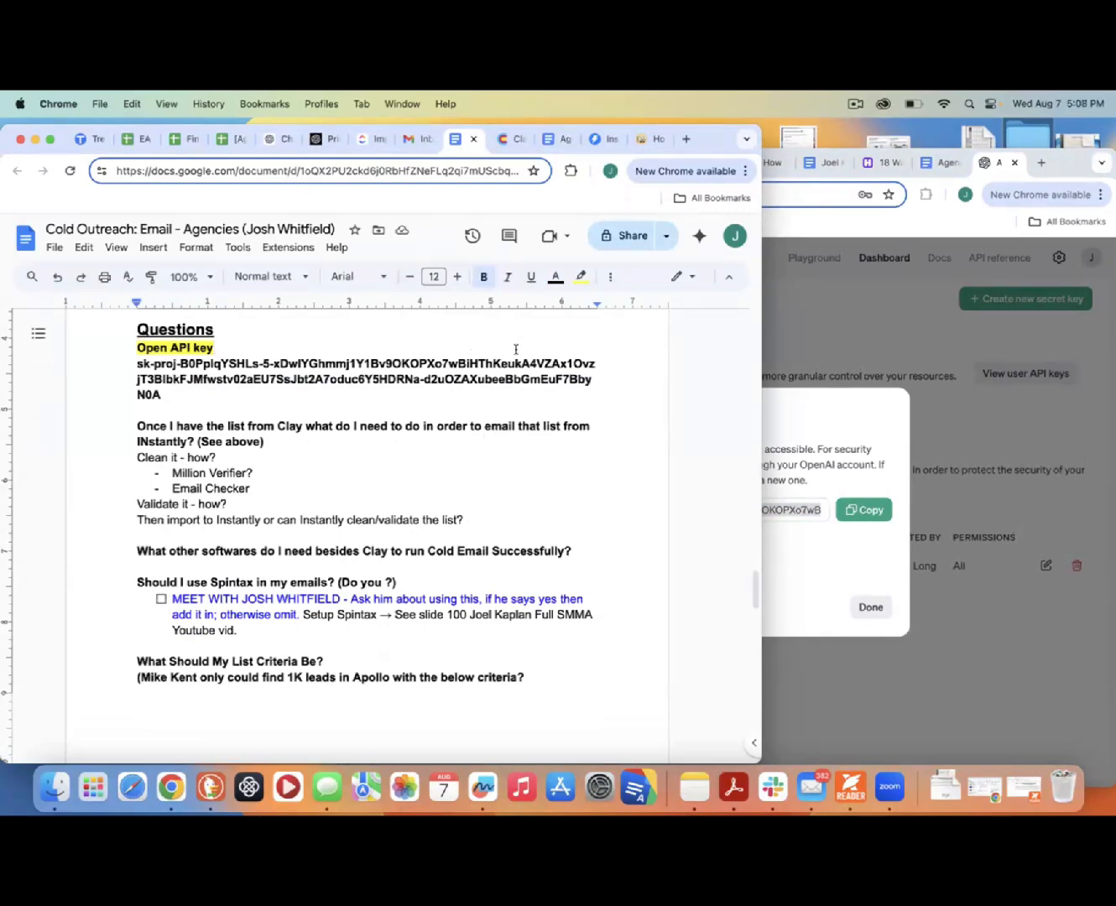
Switch to the OpenAI Pricing page and close it.
click(317, 140)
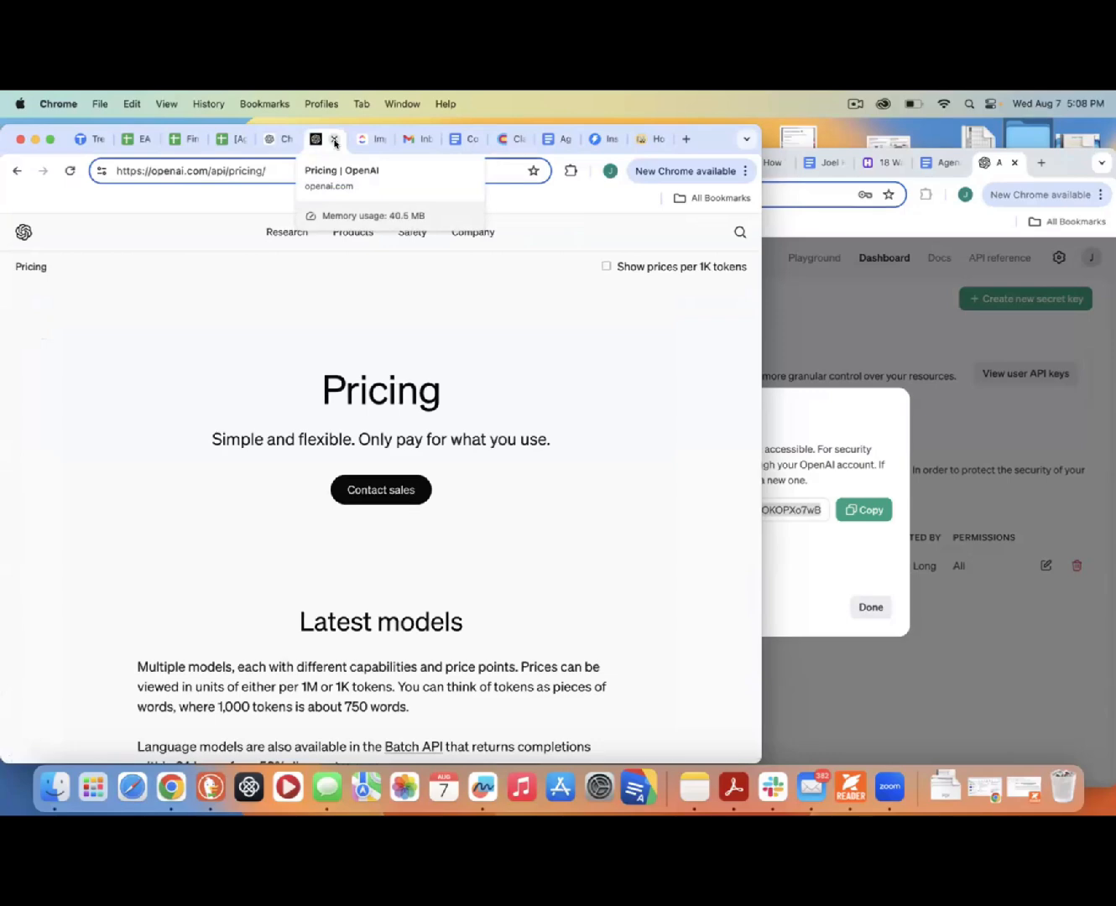
click(334, 143)
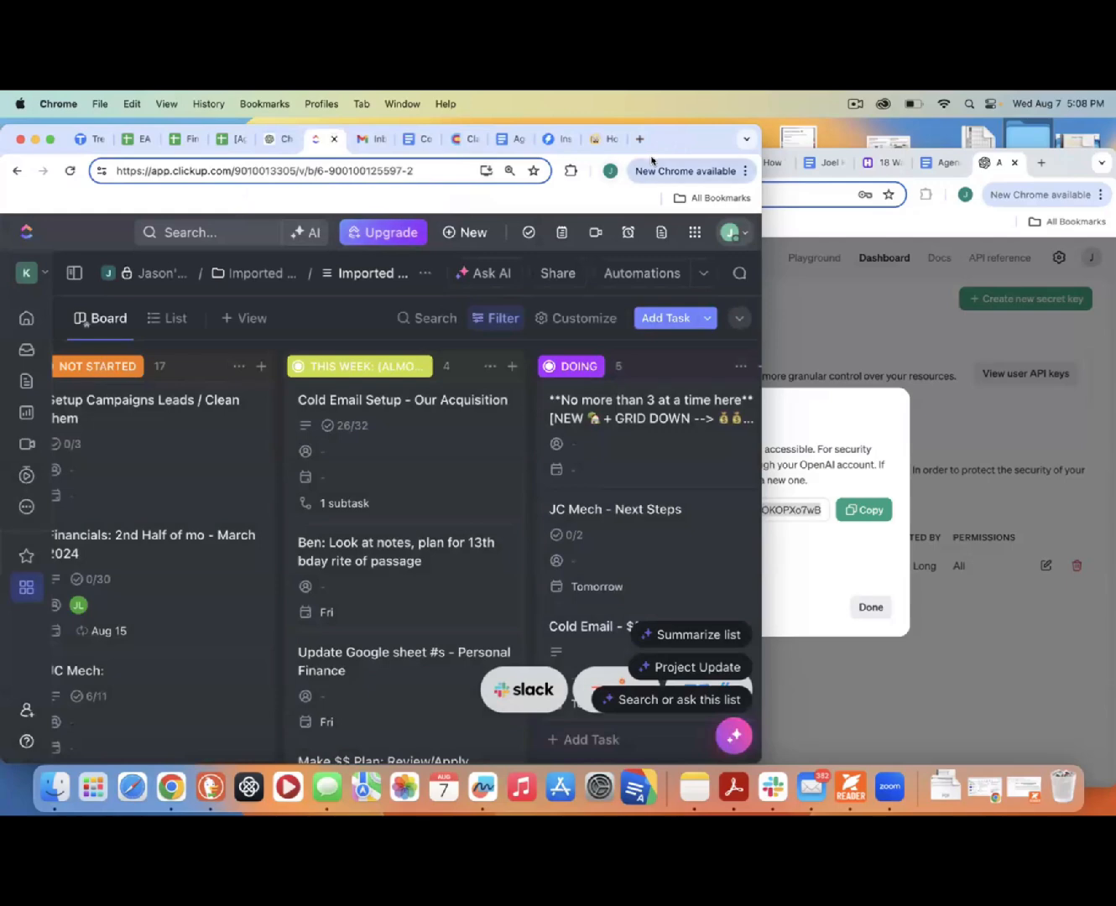
click(985, 309)
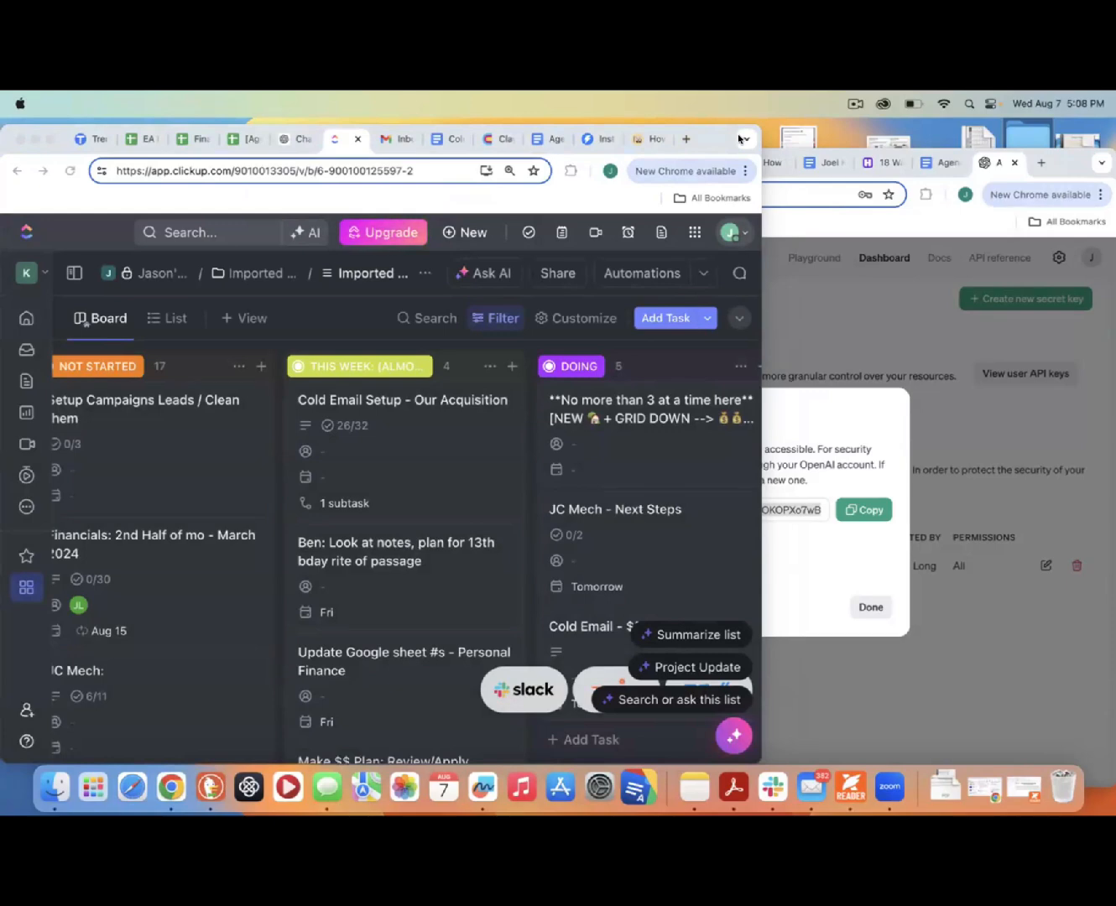
Reorder the browser tabs so Clay sits right after ChatGPT, and return to the Cold Outreach document.
click(292, 144)
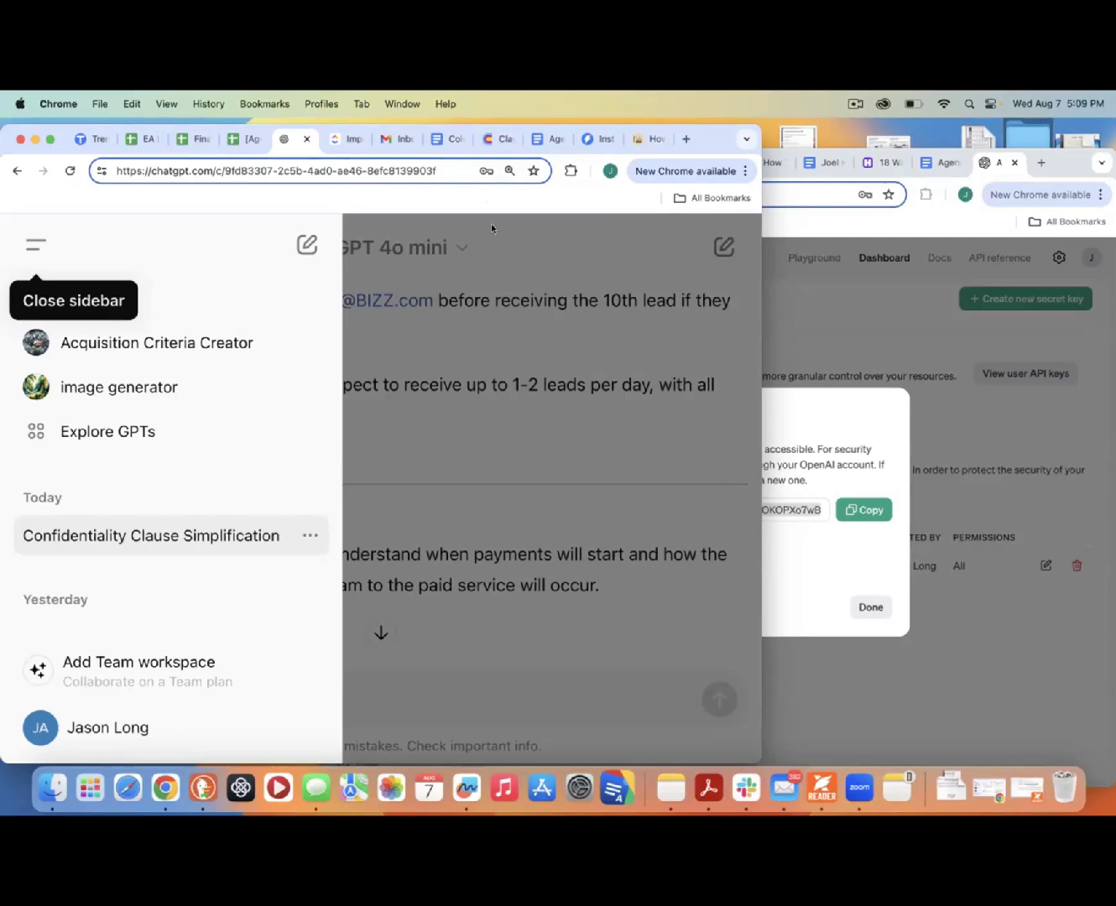
drag(493, 145, 341, 144)
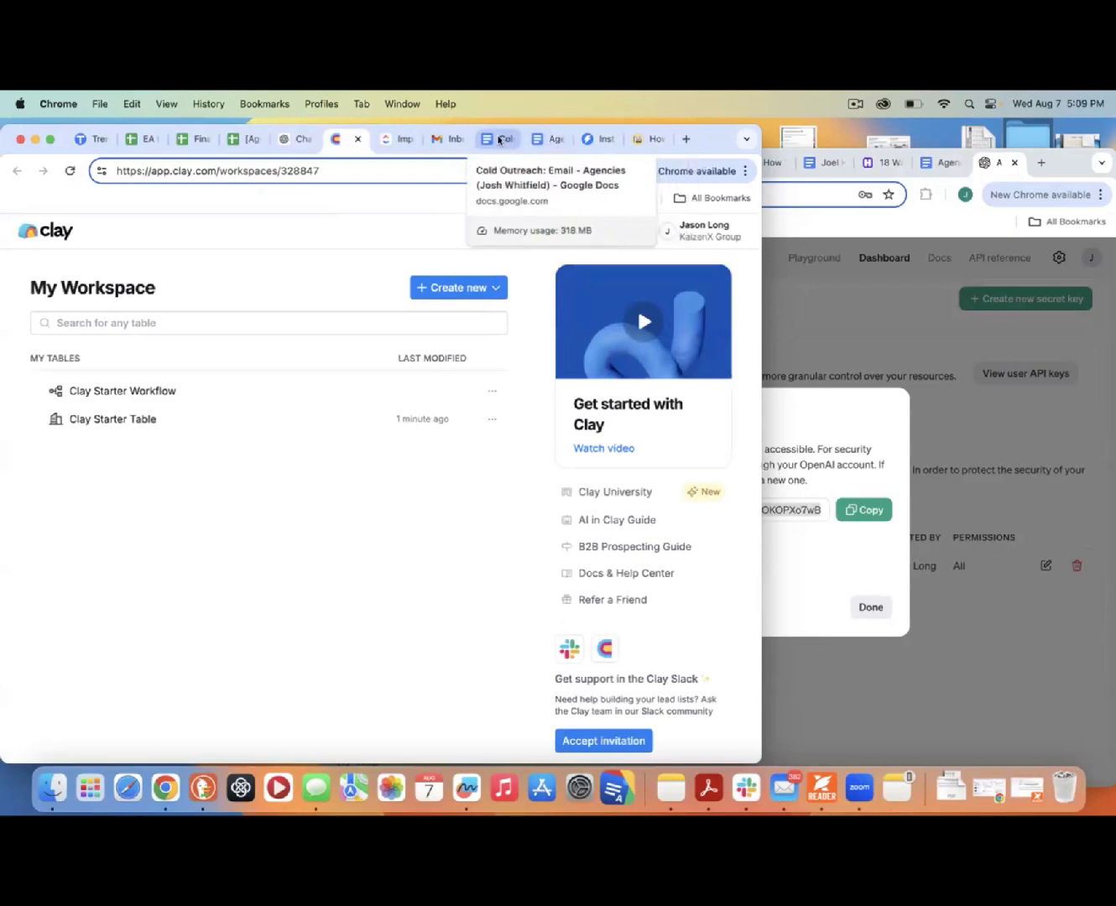
click(500, 141)
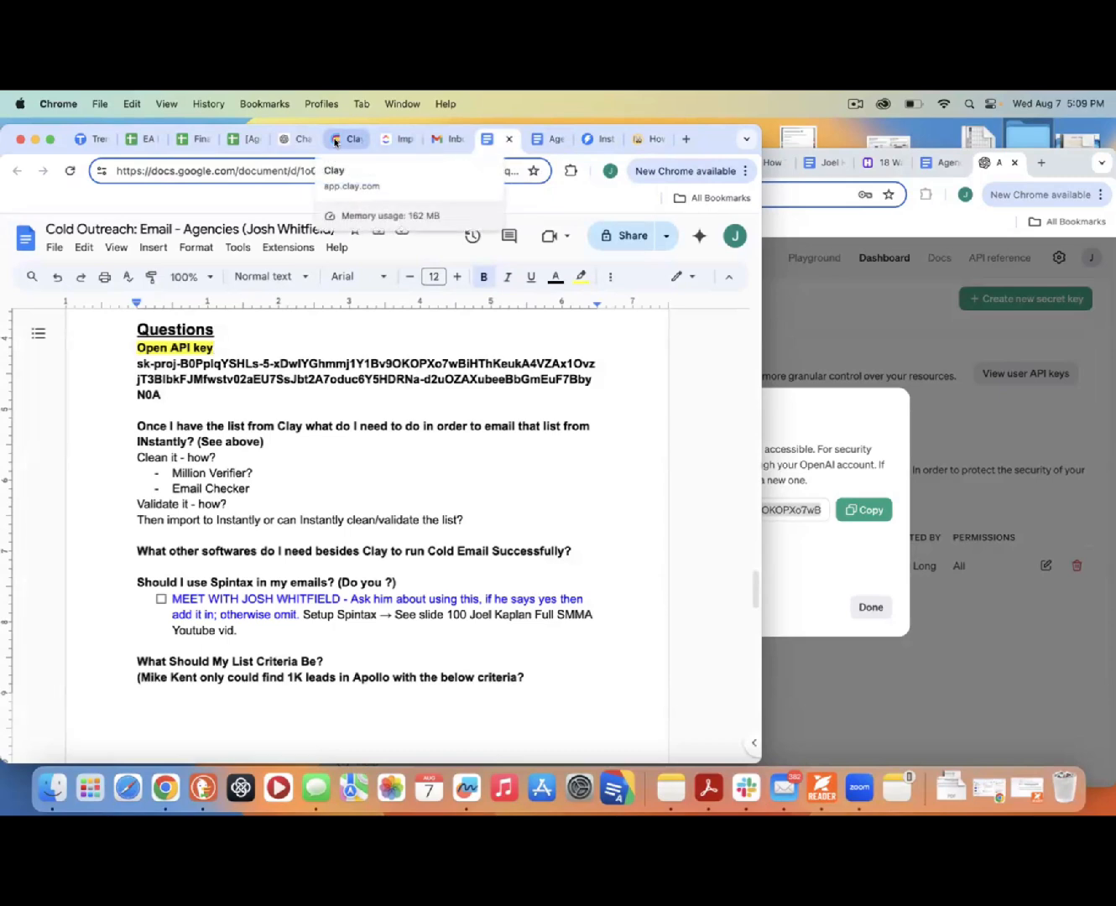
Switch to the Clay page and look over the My Workspace tables.
click(334, 141)
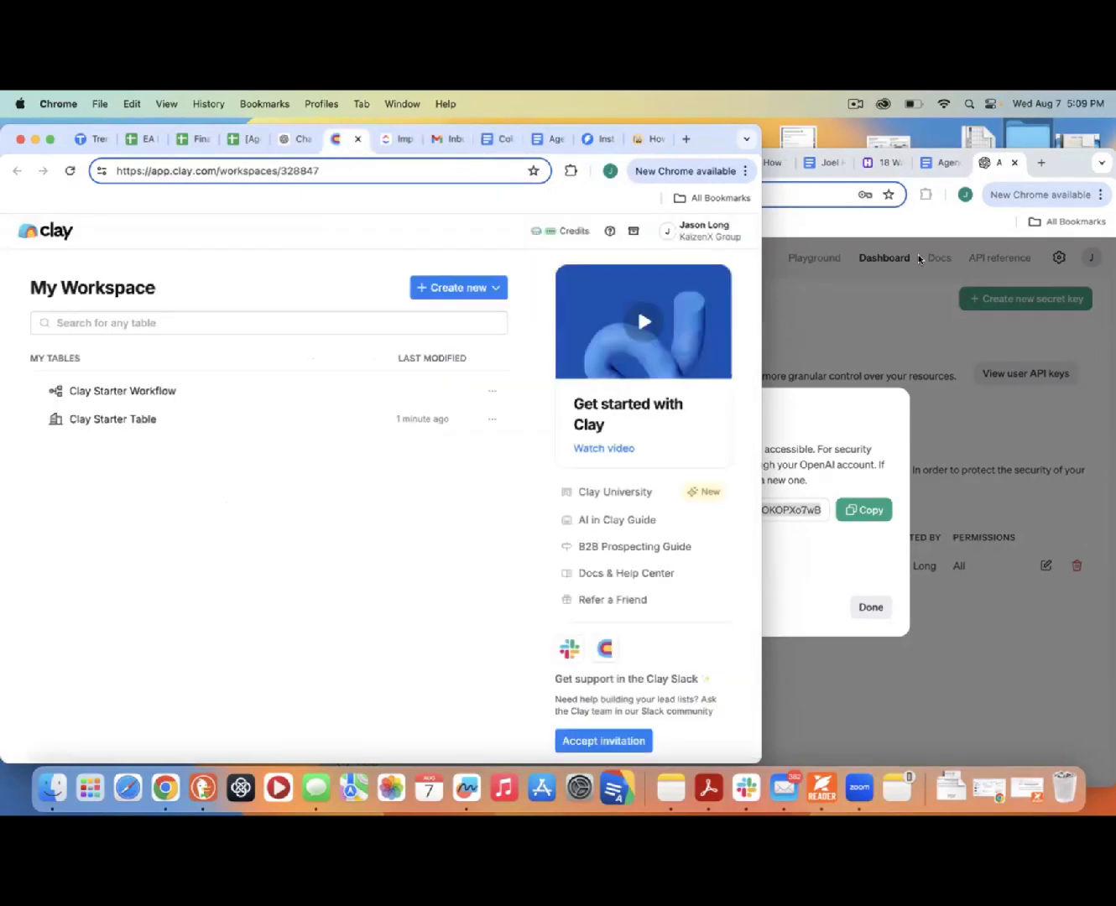
click(947, 294)
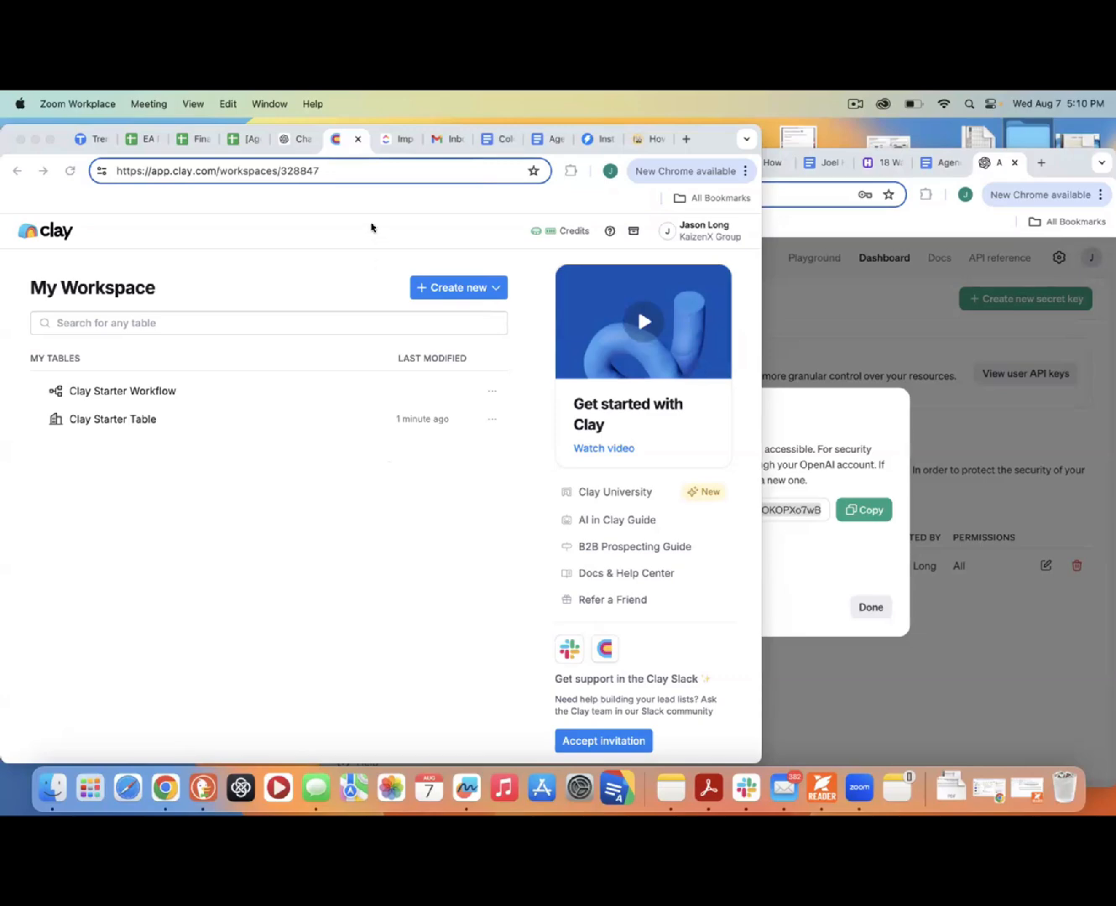
click(373, 230)
Return to the Cold Outreach document and review the Questions section, from the API key down to the list criteria.
click(489, 148)
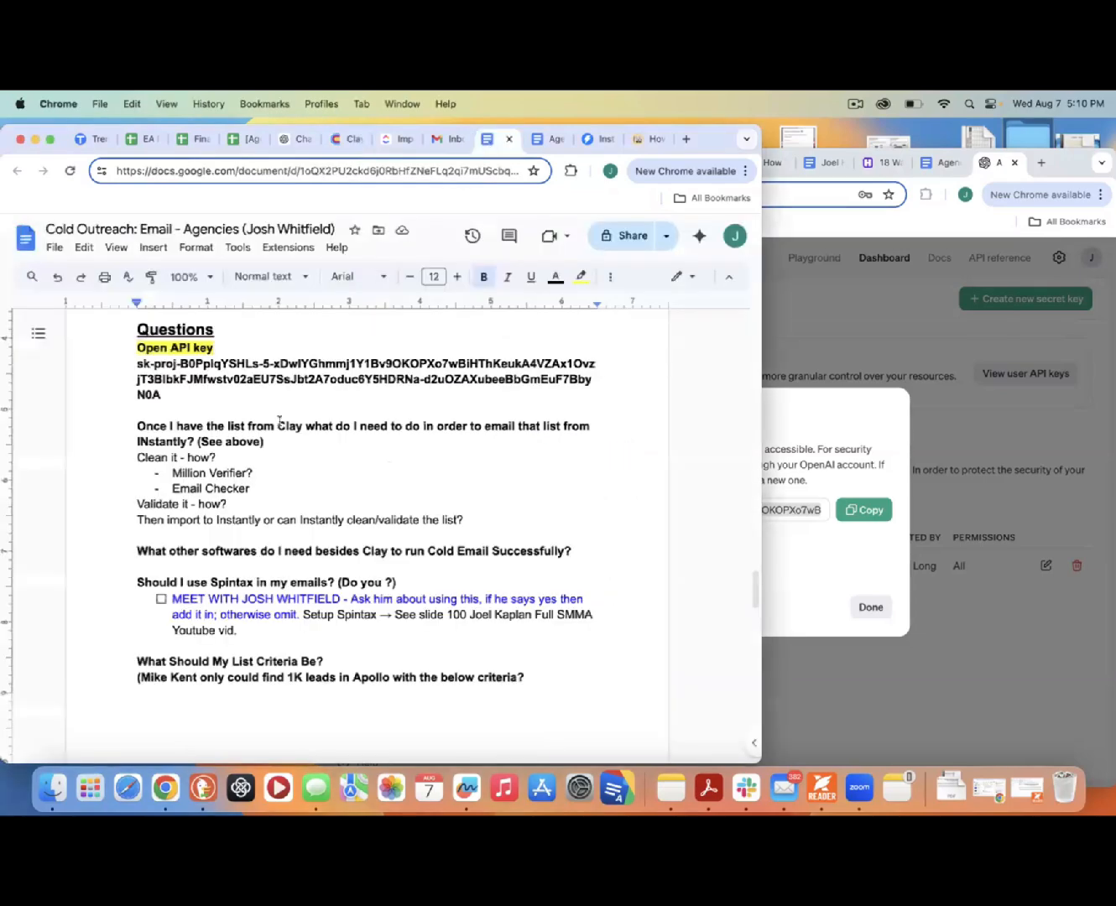
scroll(279, 490, down, 1)
scroll(277, 444, down, 5)
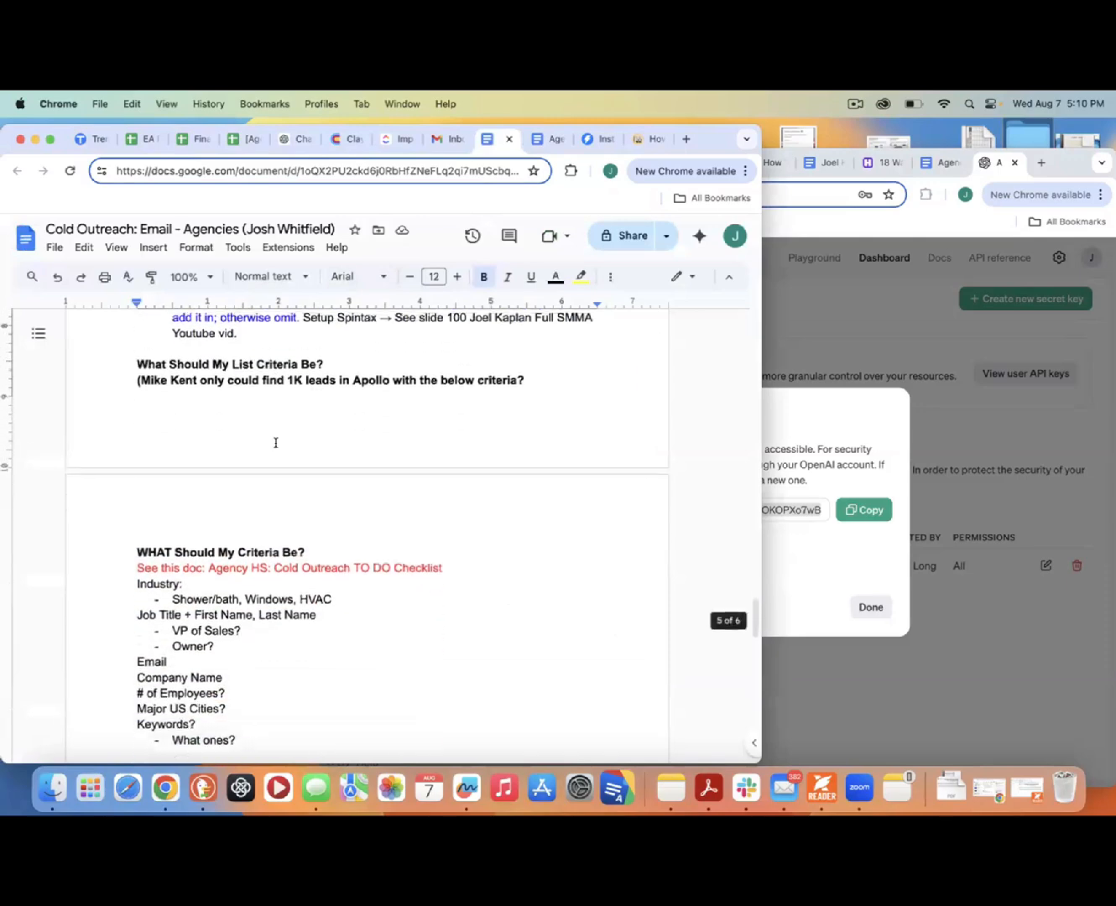
scroll(269, 446, up, 4)
scroll(269, 445, up, 4)
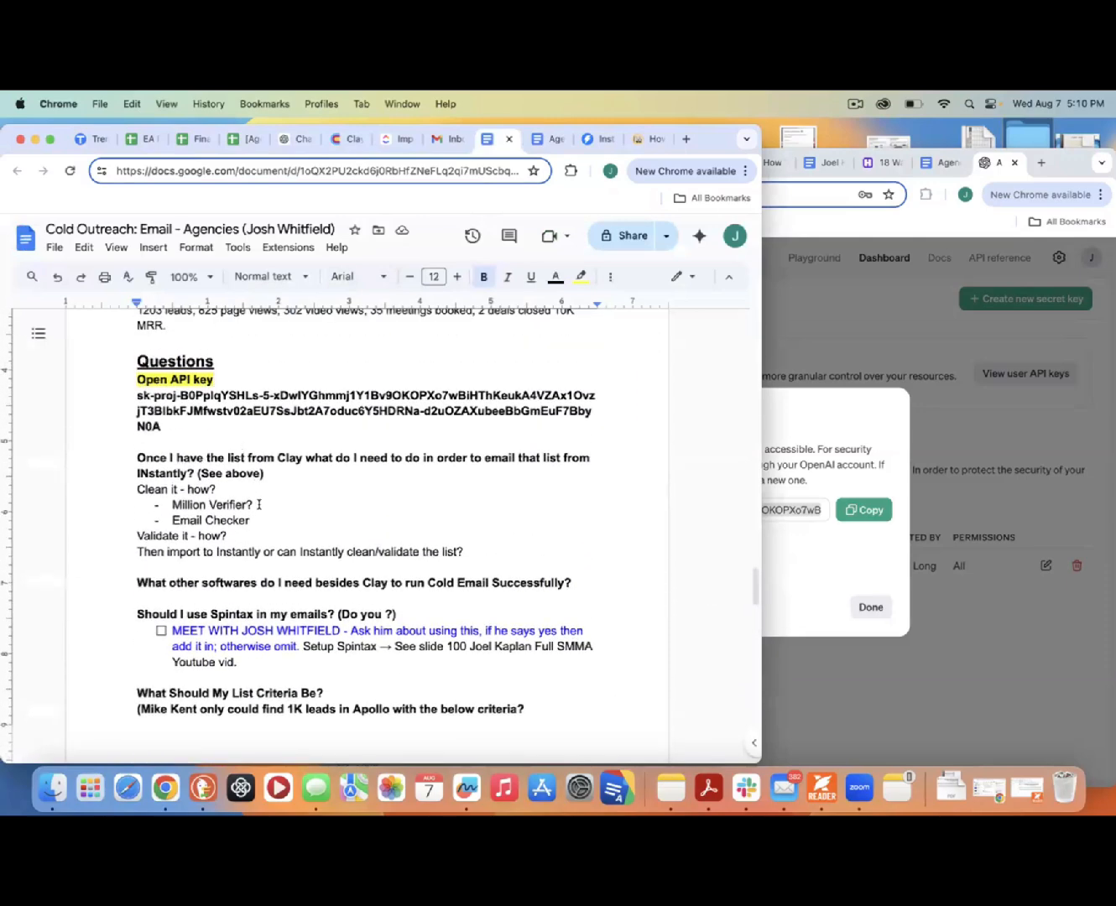
scroll(268, 483, down, 1)
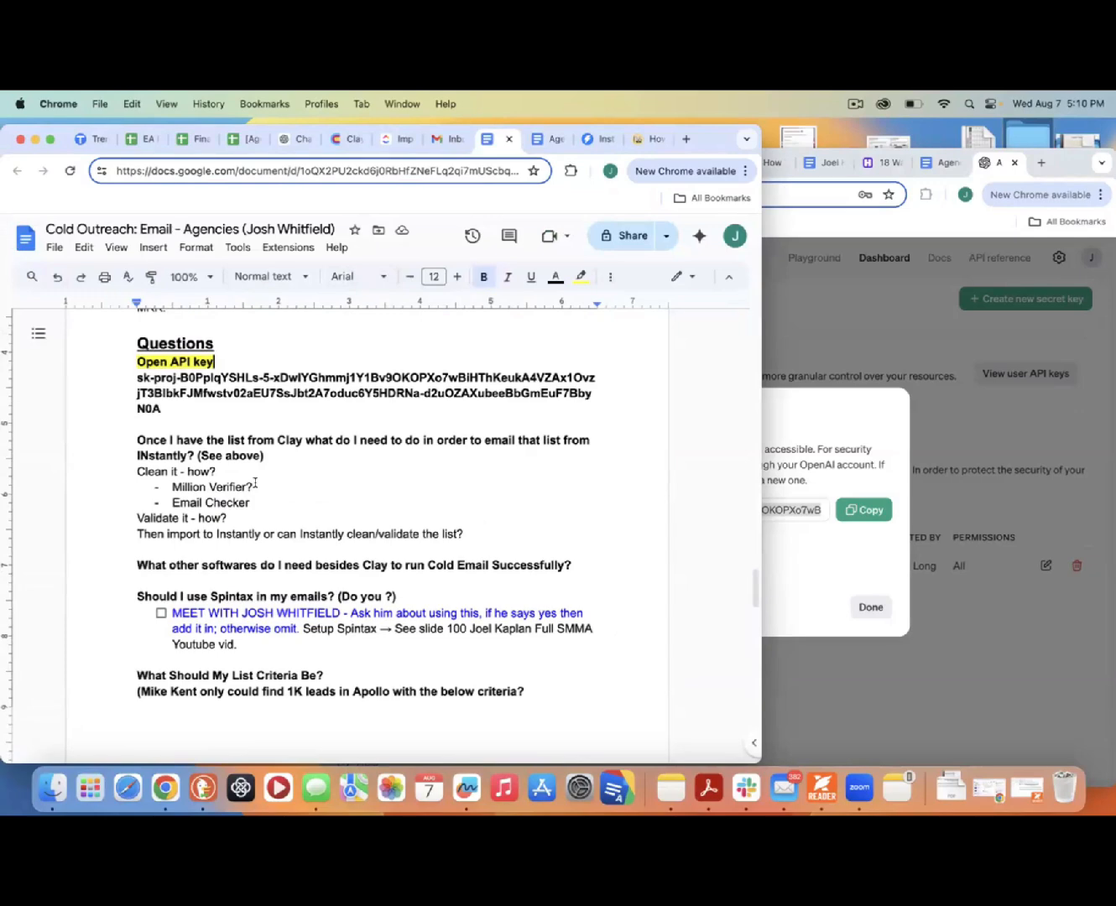
scroll(255, 484, down, 2)
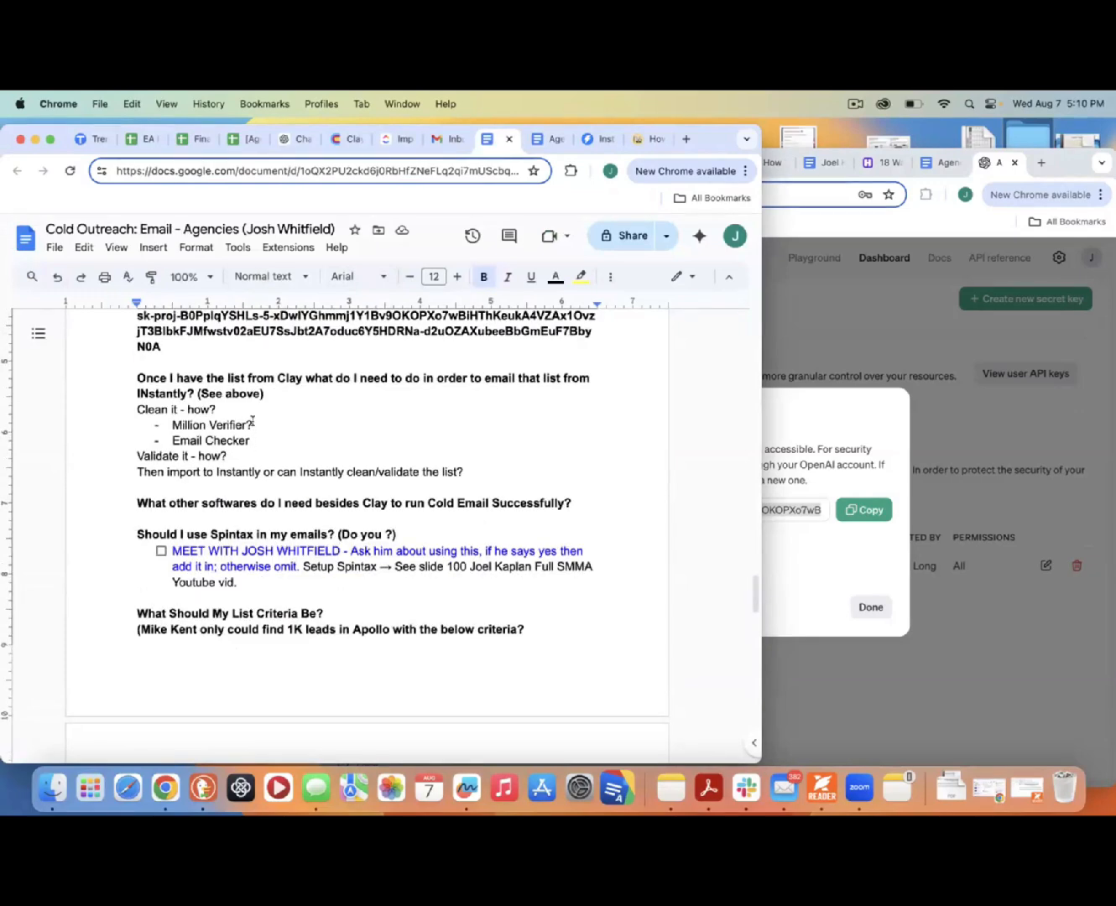
Add the bullets "icypeas.com" and "Leadmagick.com" below "Email Checker" in the "Clean it - how?" list.
click(135, 410)
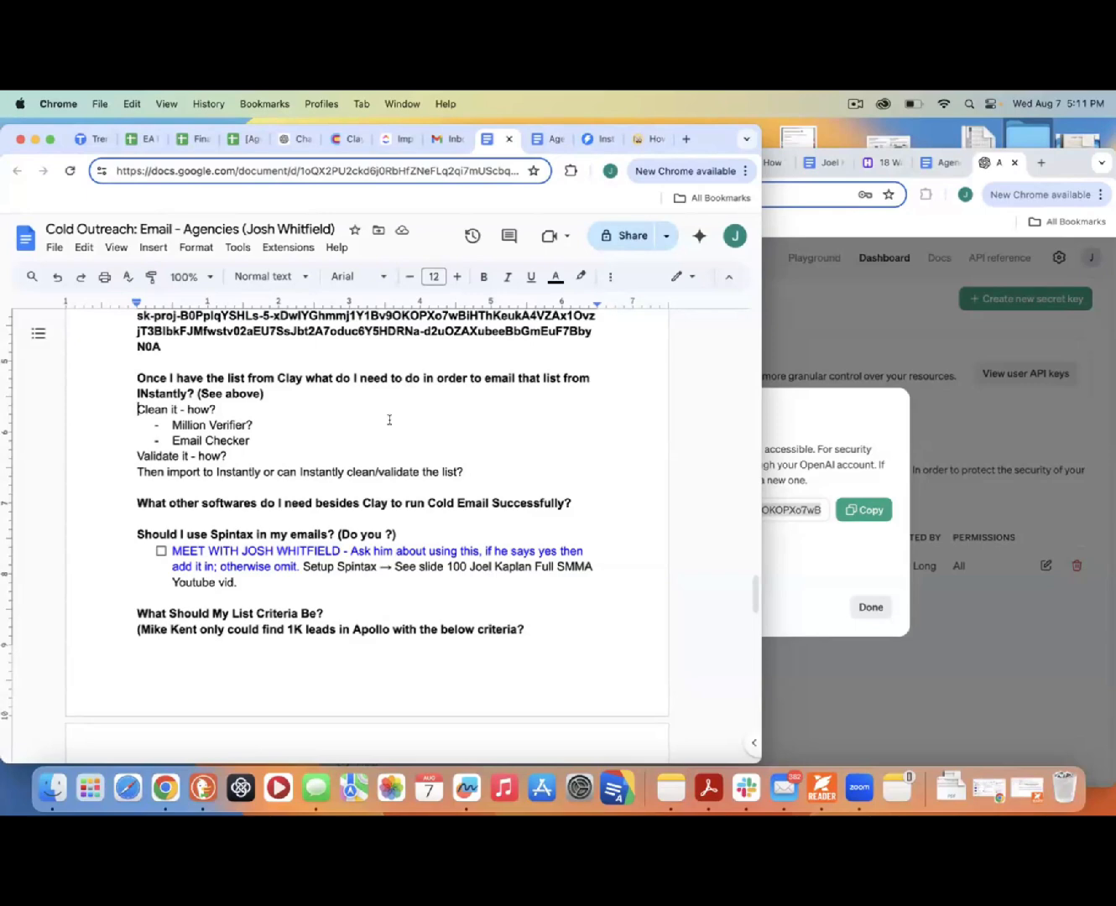
click(264, 434)
key(Return)
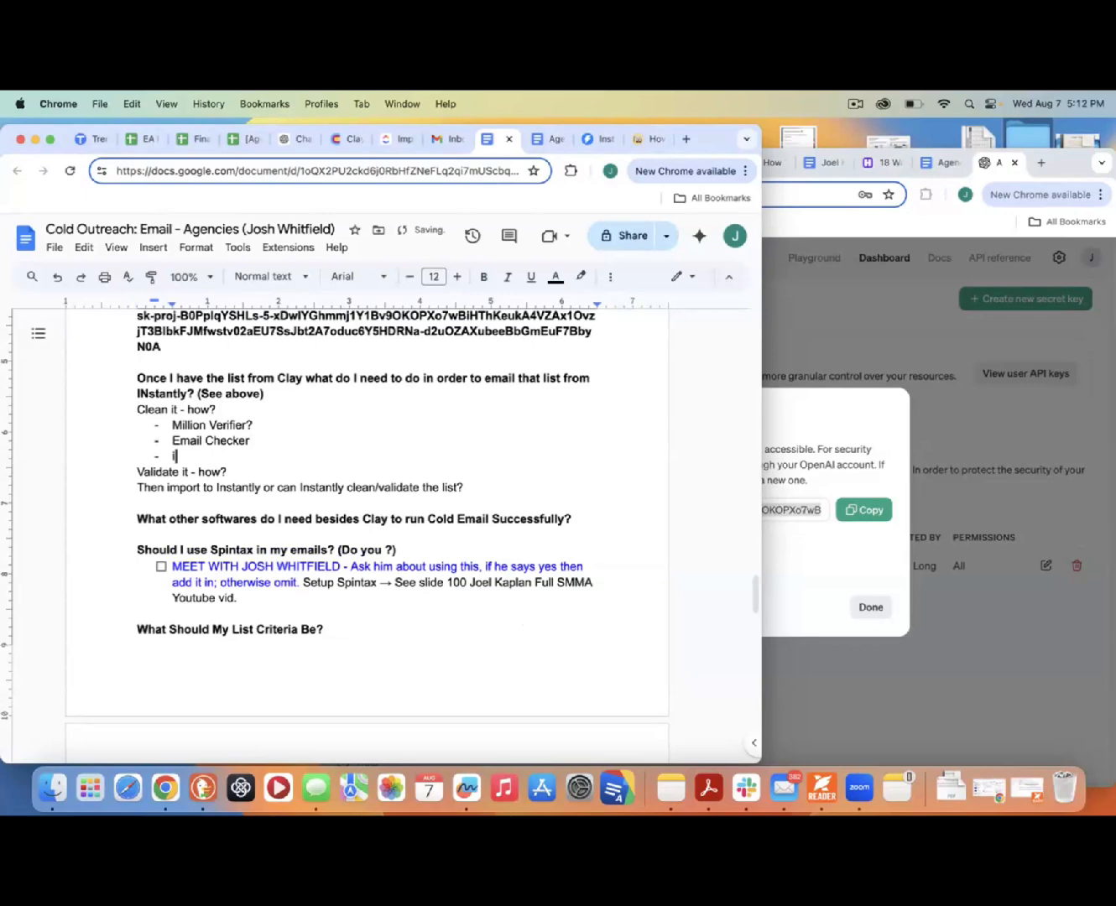
text(icypeas.com)
key(Return)
text(L)
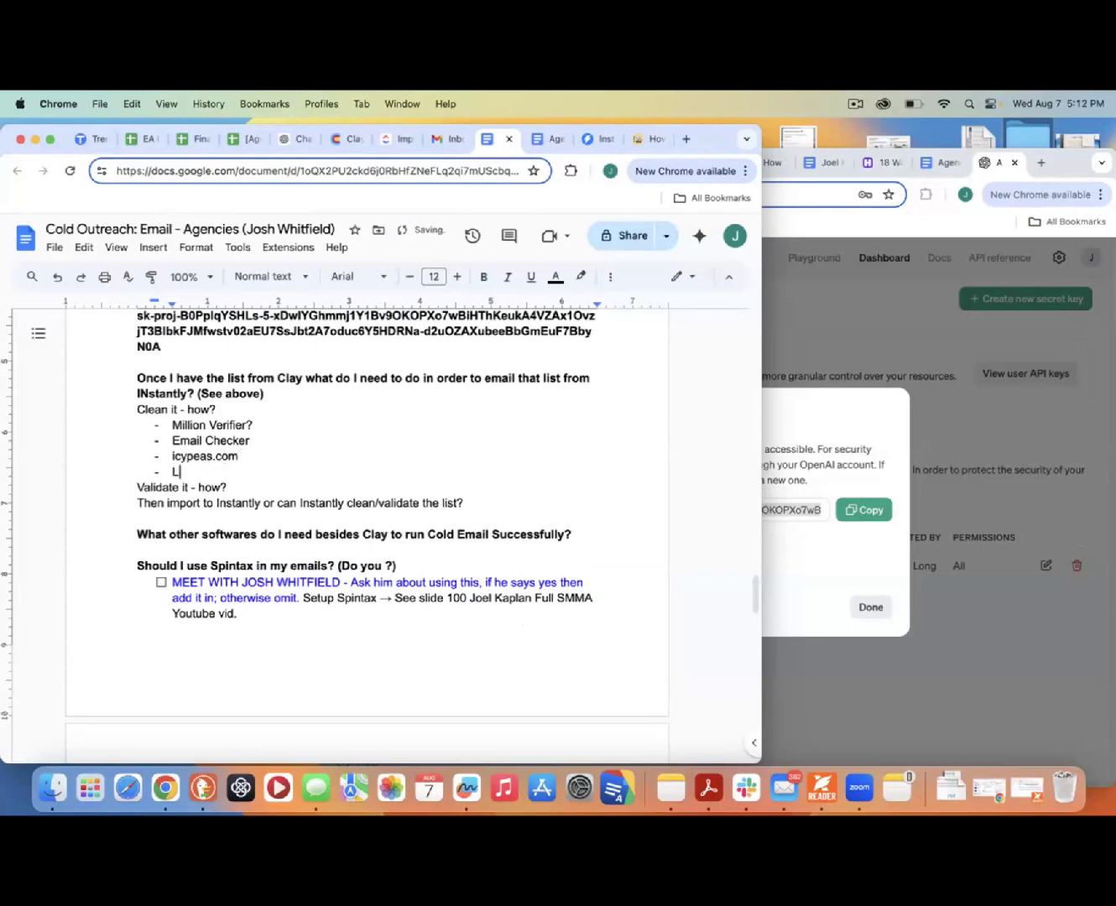
text(eadmagick.com)
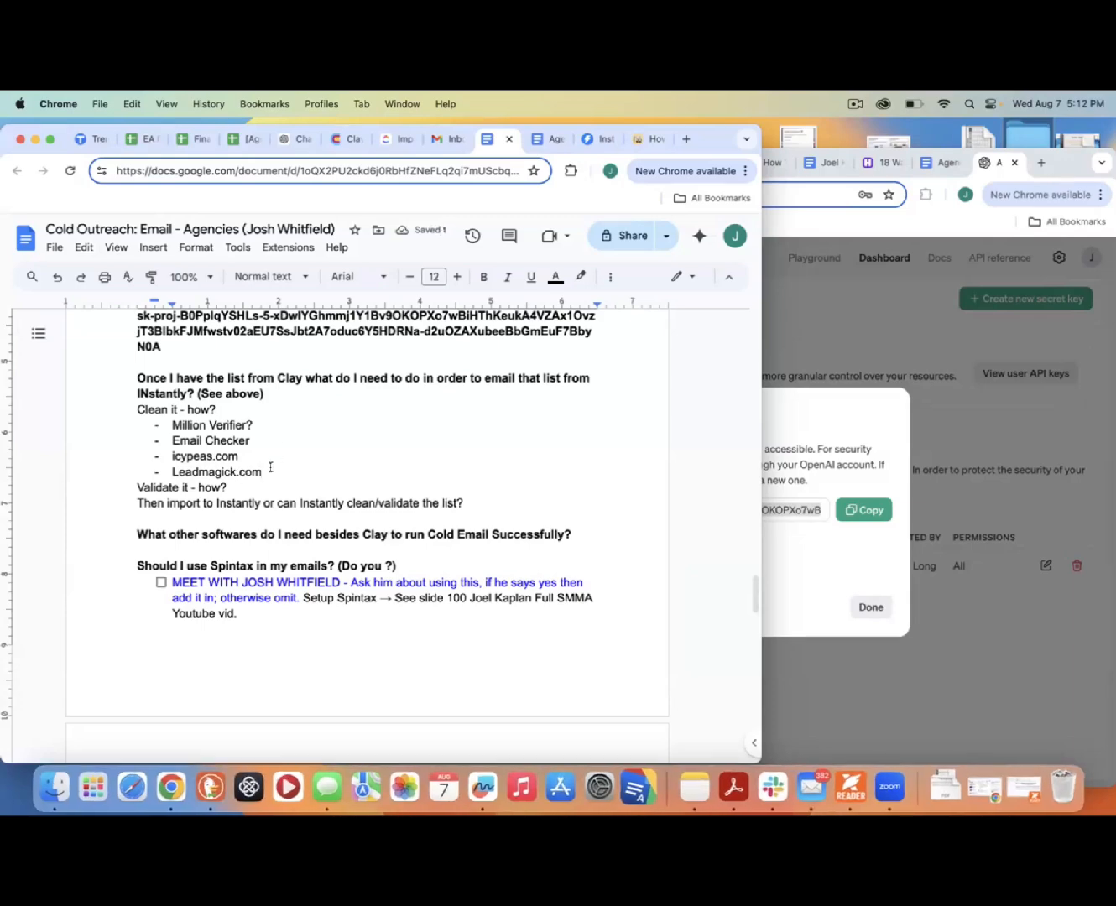
Make the icypeas.com and Leadmagick.com bullets bold.
drag(266, 471, 172, 456)
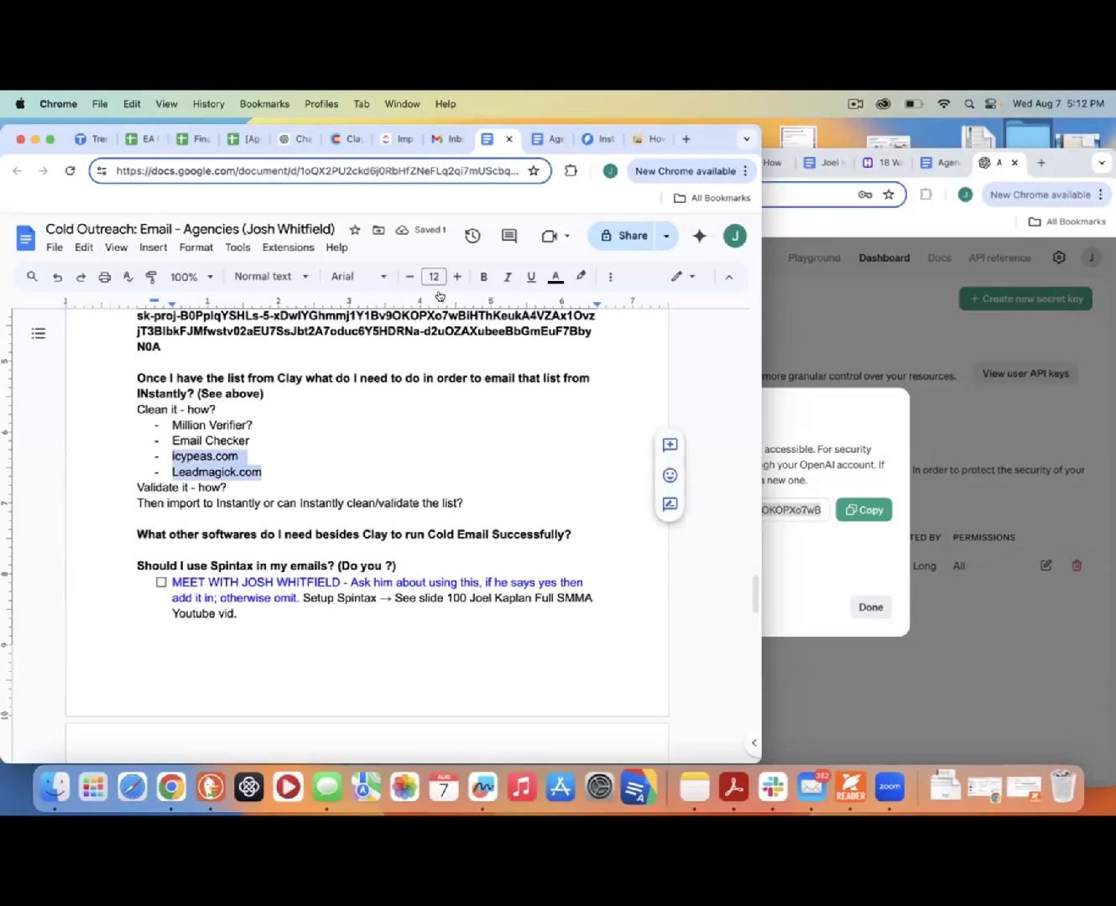
click(482, 277)
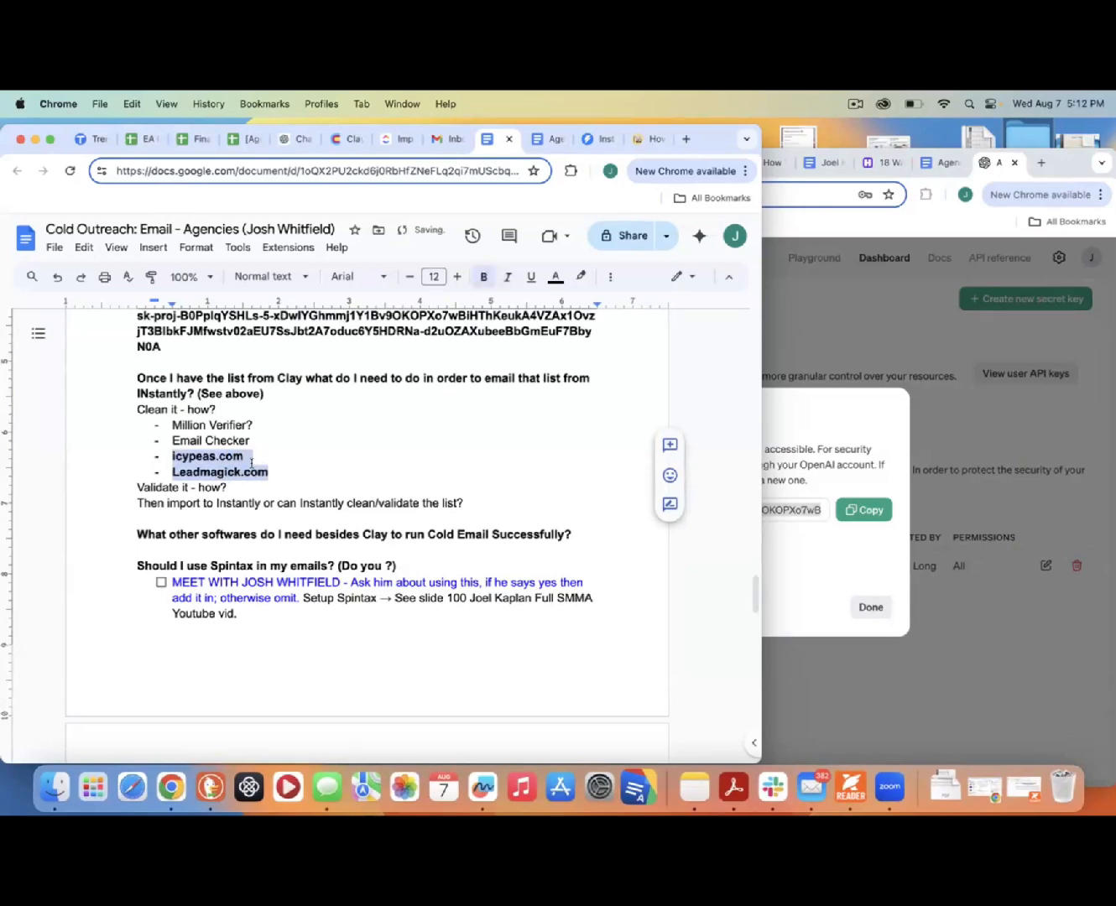
click(253, 461)
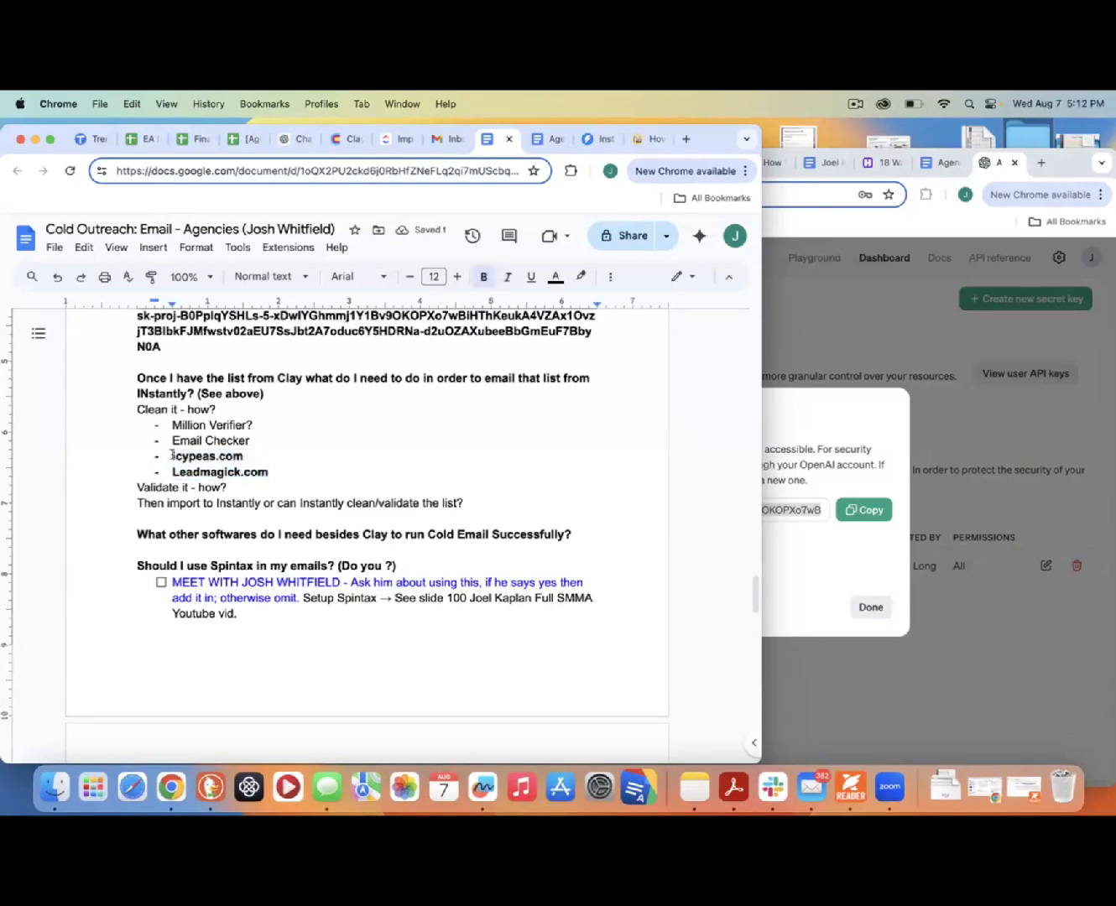
drag(172, 456, 266, 468)
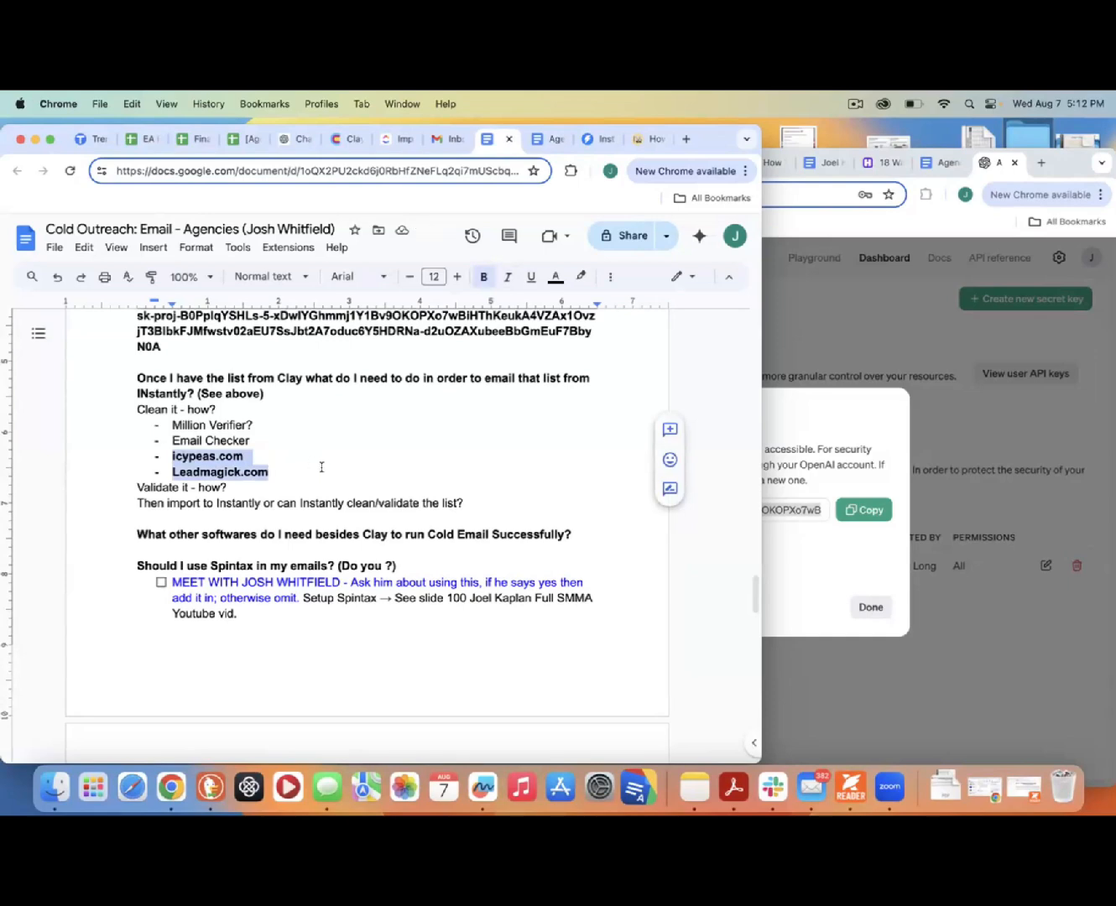
Below "Email Checker", insert a blank line and the line "Clean list through these 2:" above the bold bullets.
click(253, 440)
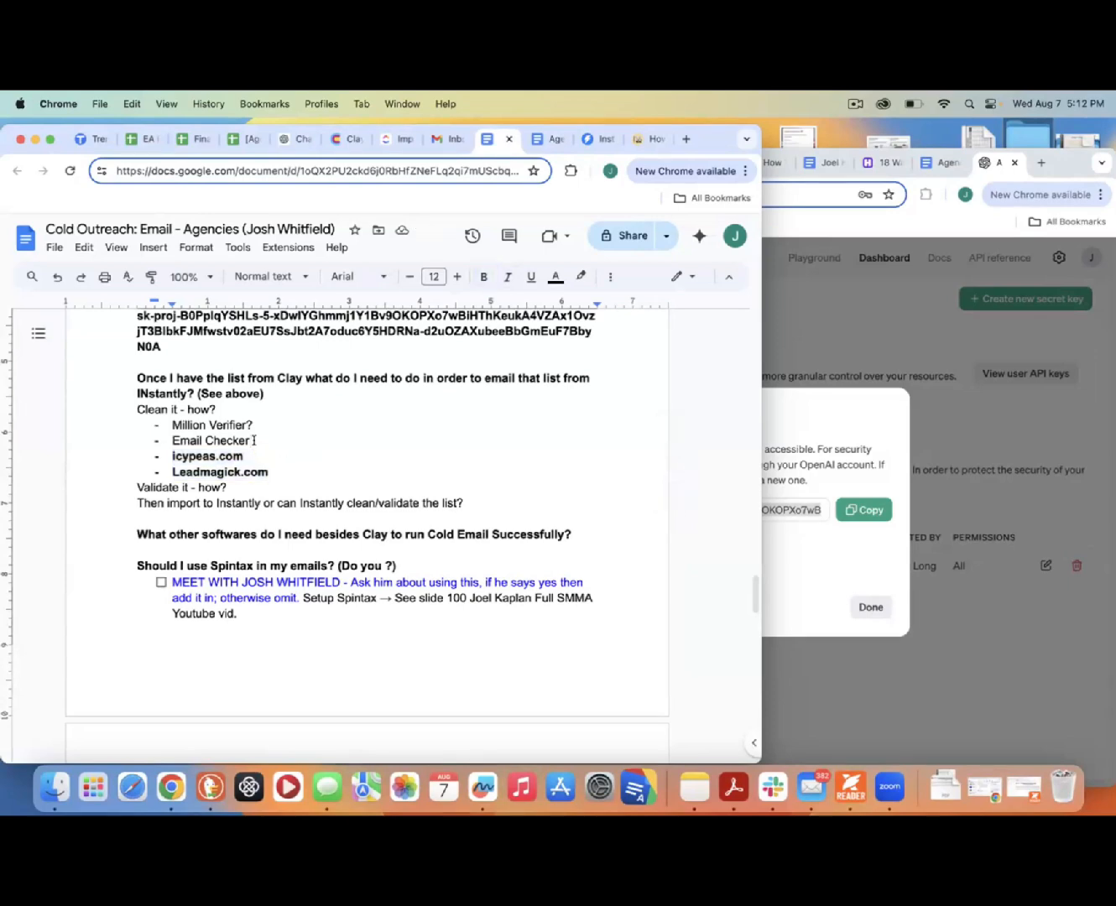
key(Return)
key(Return)
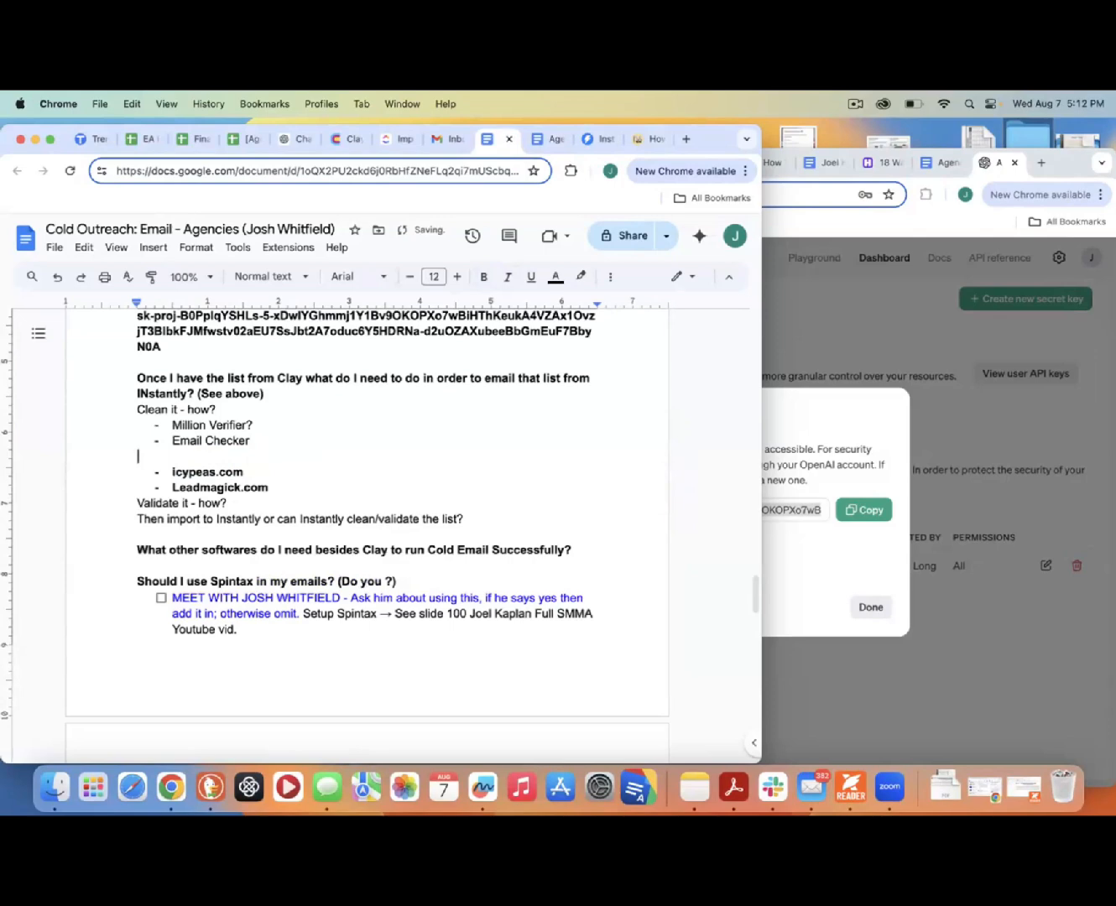
key(Return)
text(clean list t)
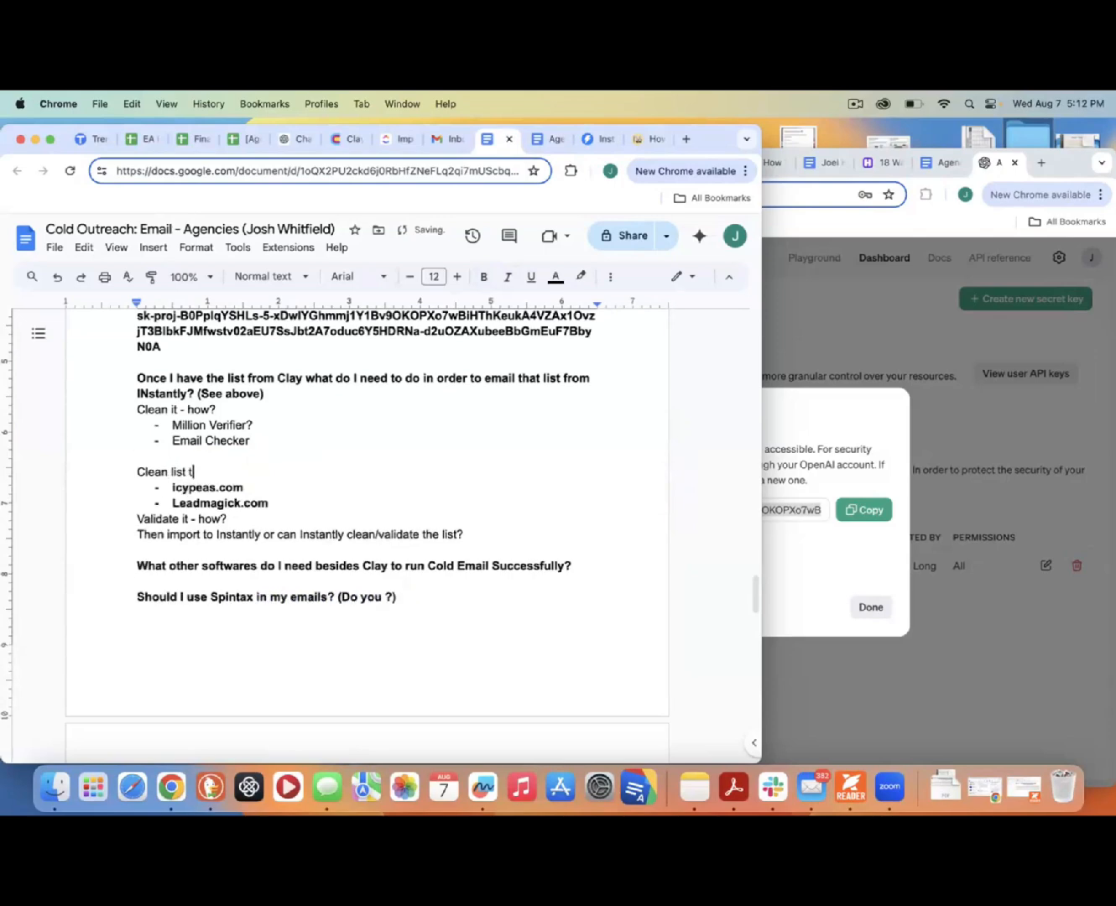
text(hrough these 2 s)
key(BackSpace)
key(BackSpace)
text(:)
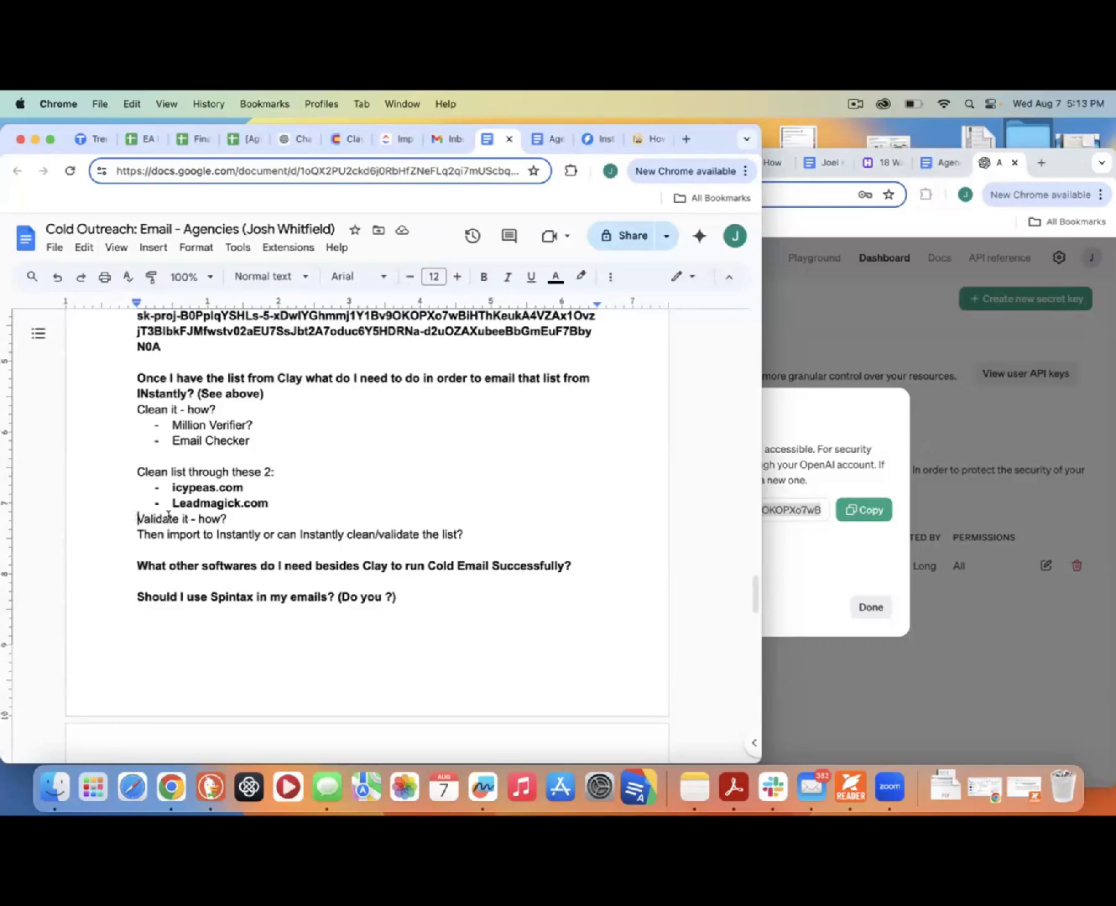
Replace the "Validate it - how?" and "Then import to Instantly" lines with "Get emails from linkedin, apollo, icypeas", keeping a blank line below.
drag(134, 517, 476, 541)
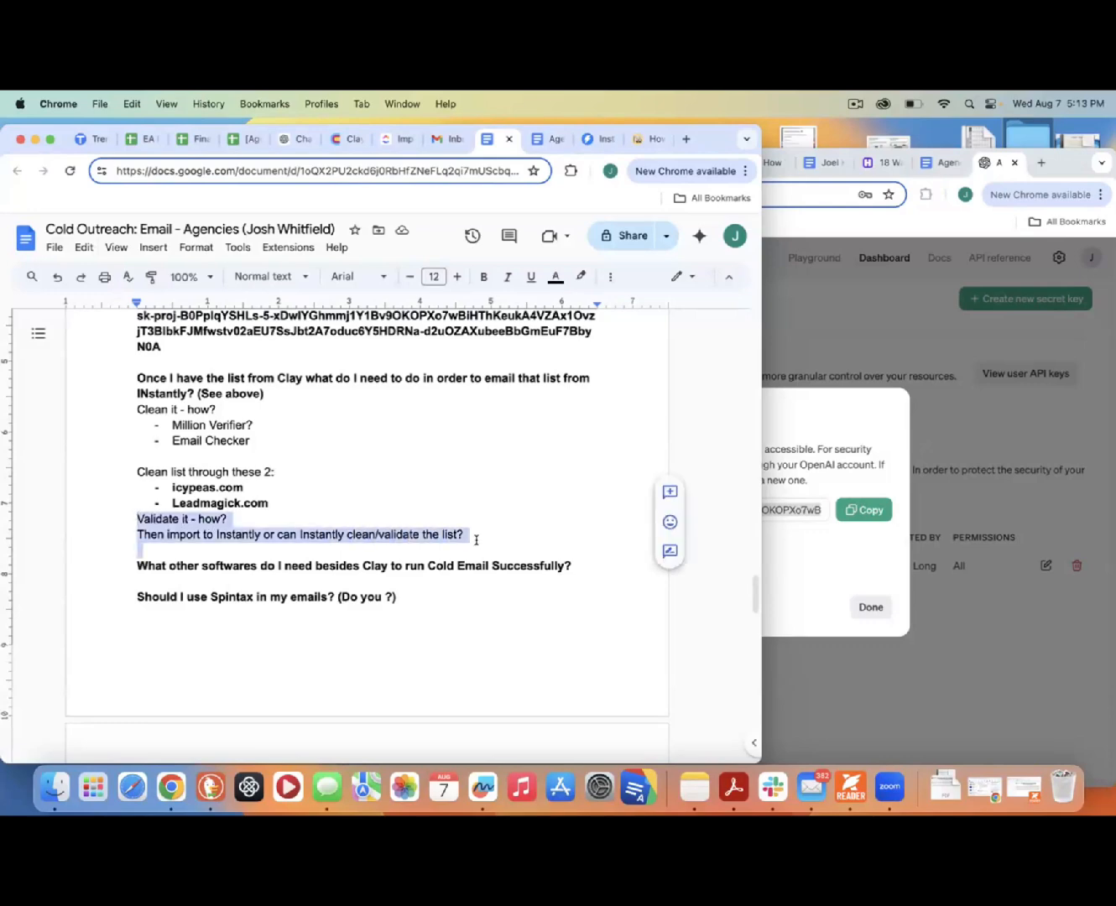
key(BackSpace)
key(Return)
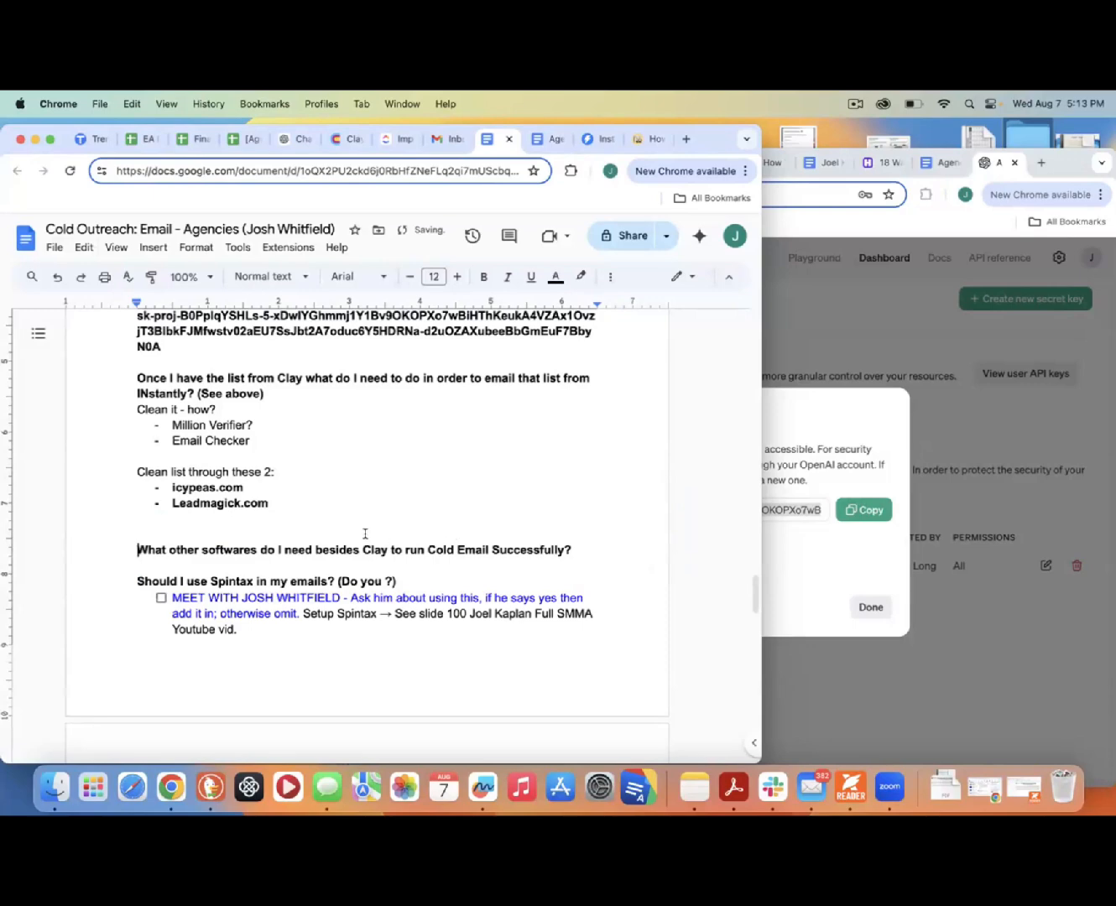
click(271, 515)
text(Get emails from link)
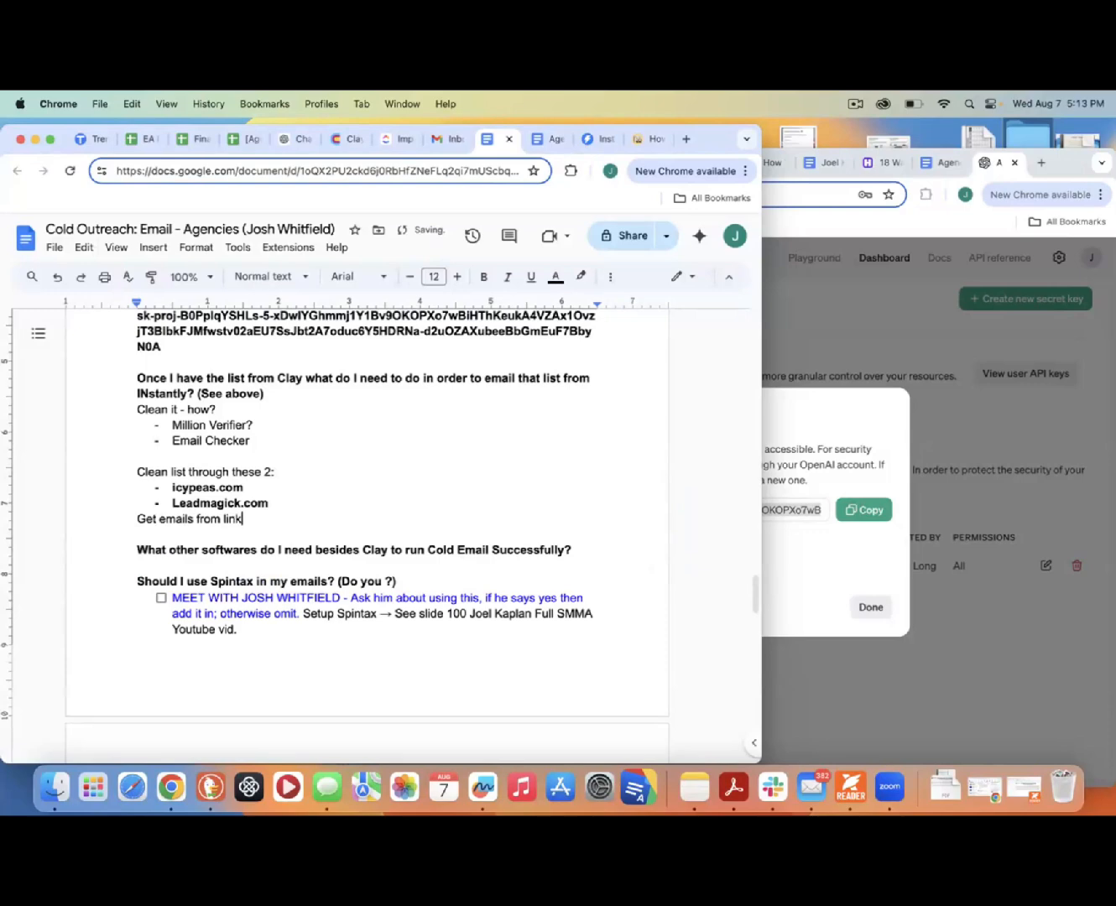
text(edin, apollo, icypeas)
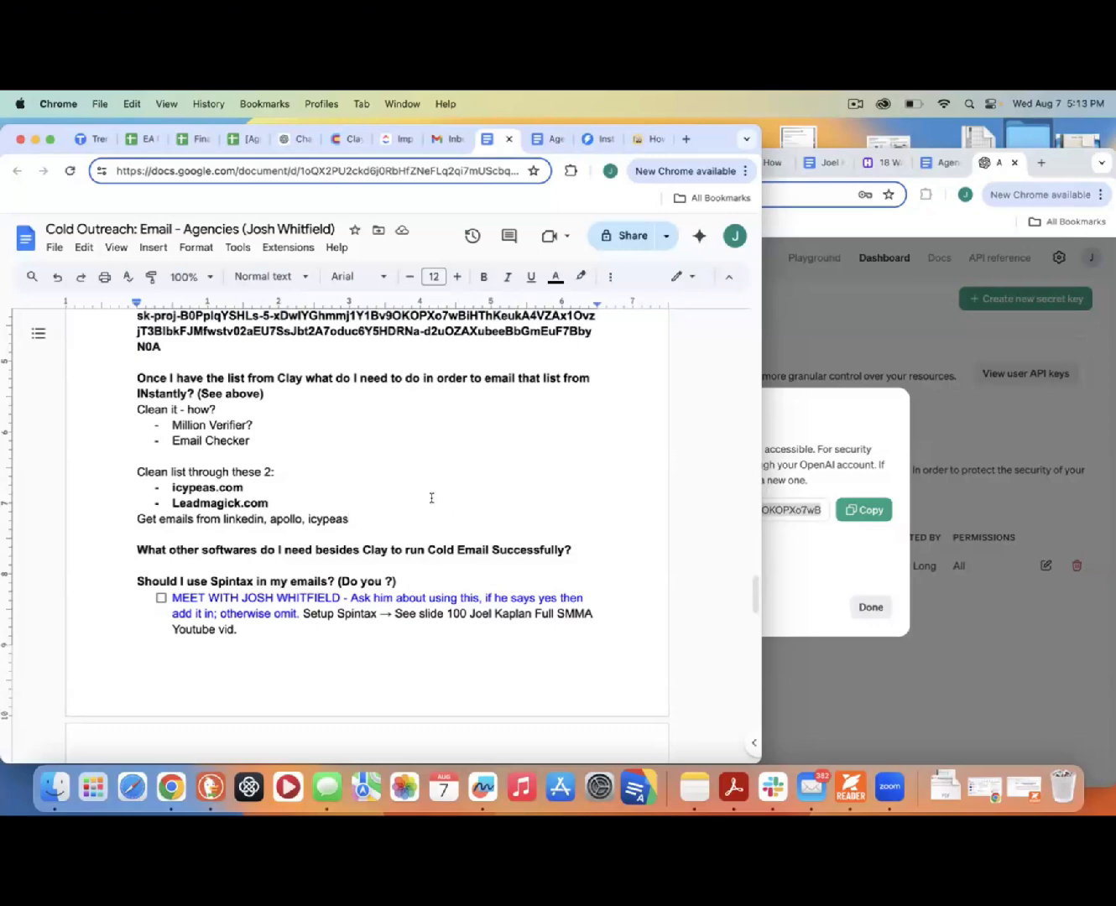
Add the bullet "MORE EXPENSIVE = prospeo" below Leadmagick.com.
click(304, 501)
key(Return)
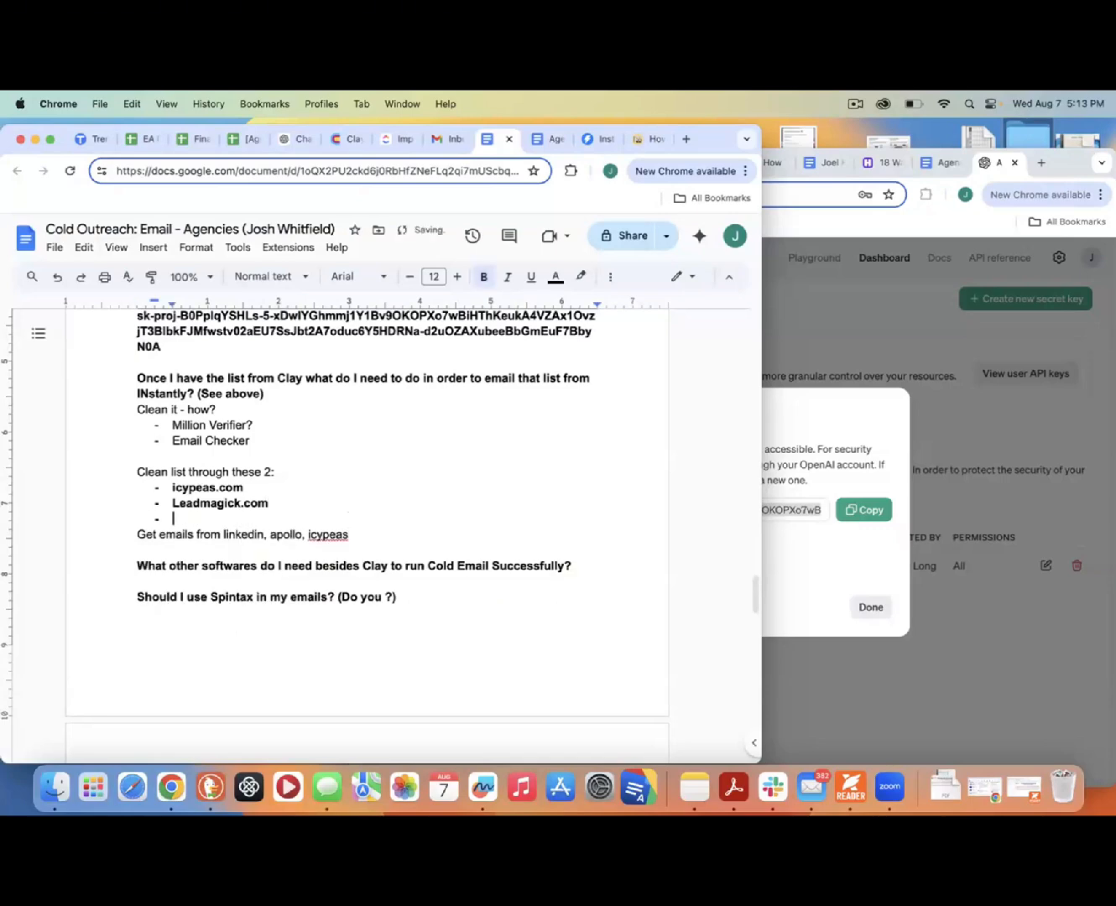
text(MORE EXPENSIVE =)
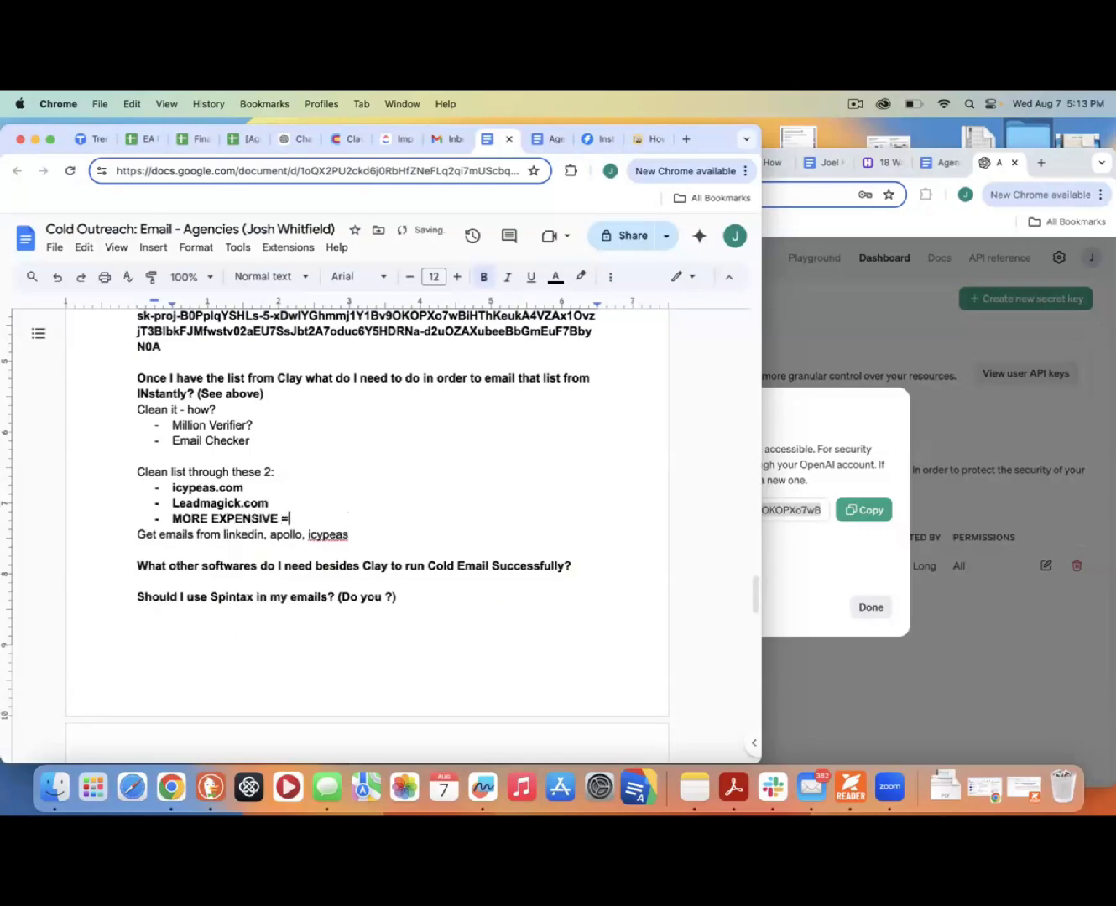
text( prospeo)
Append "(100K emails/mo. For $250)" to the end of the "Get emails from linkedin, apollo, icypeas" line.
click(385, 532)
text(()
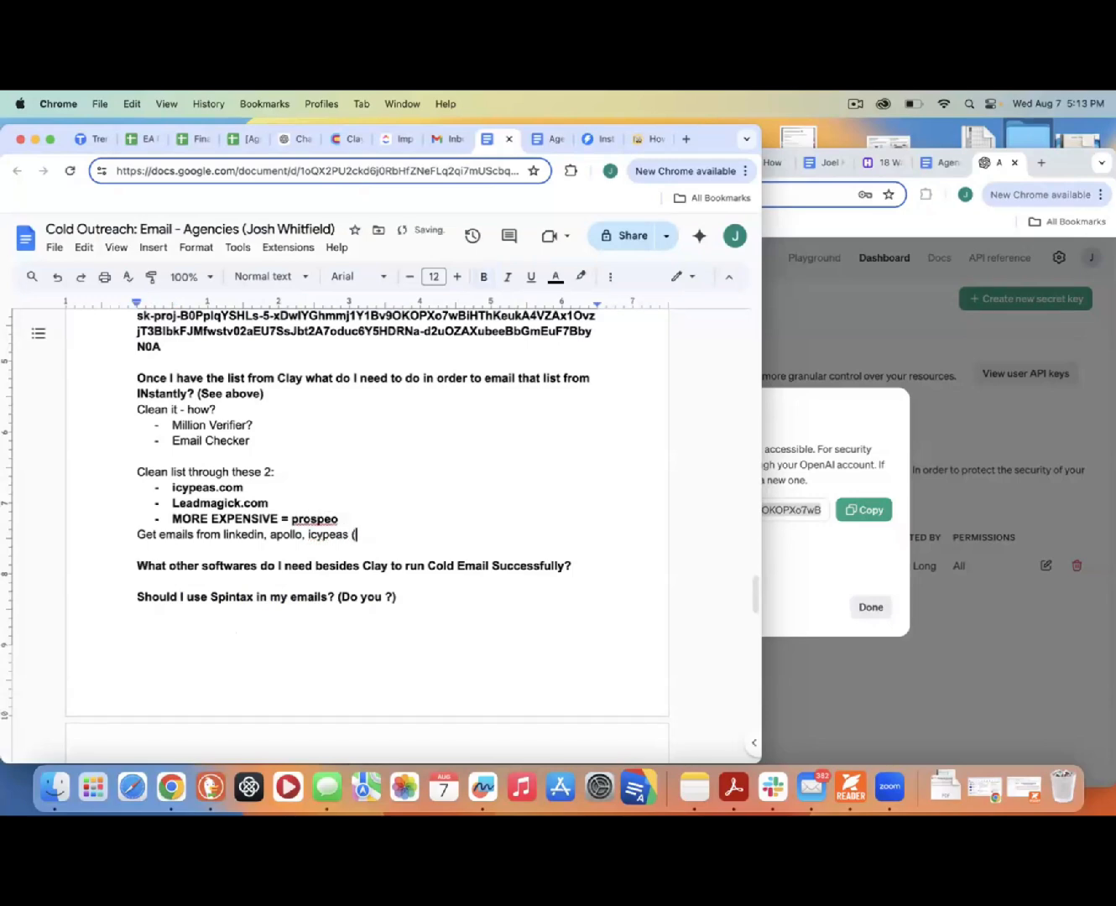
text(100K emails/mo.  For $250)
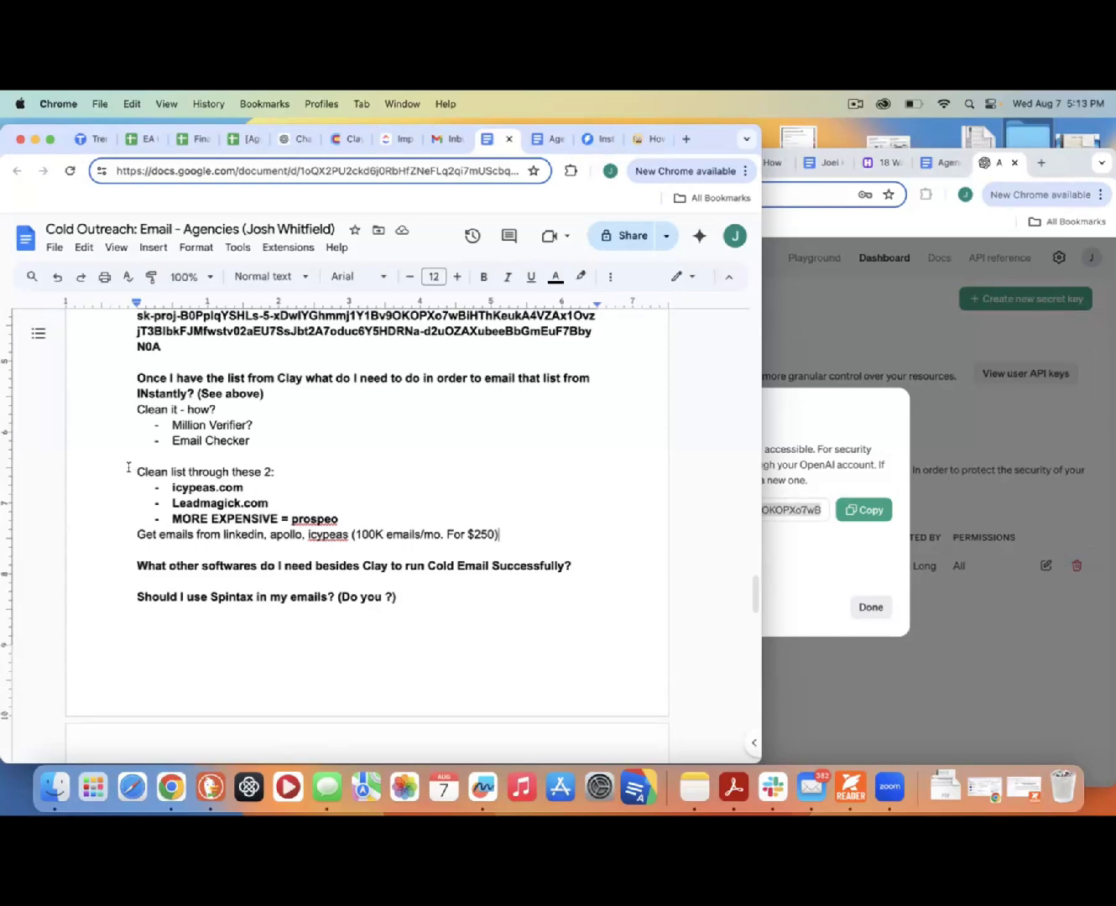
Under "What other softwares do I need besides Clay", add the lines "Get an email" and "Detailed research on a lead".
scroll(136, 471, up, 1)
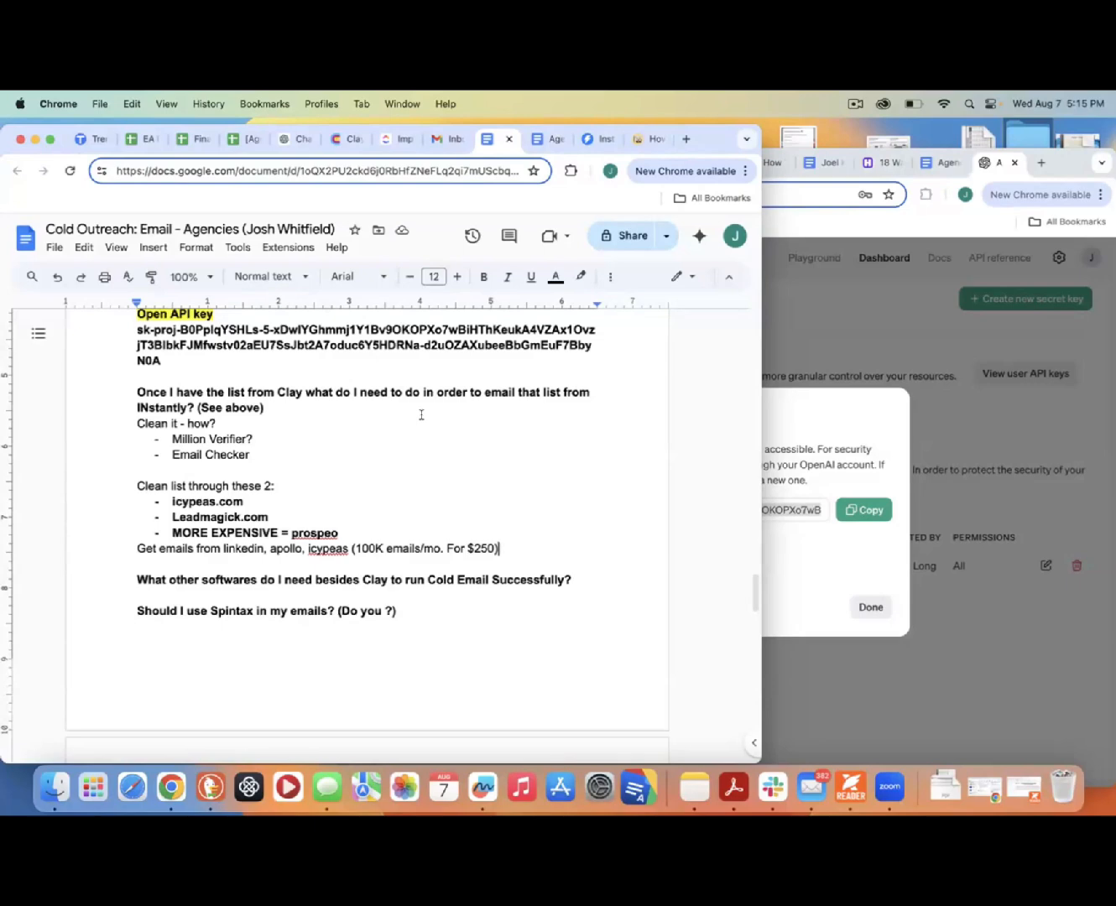
click(191, 592)
text(Get an email)
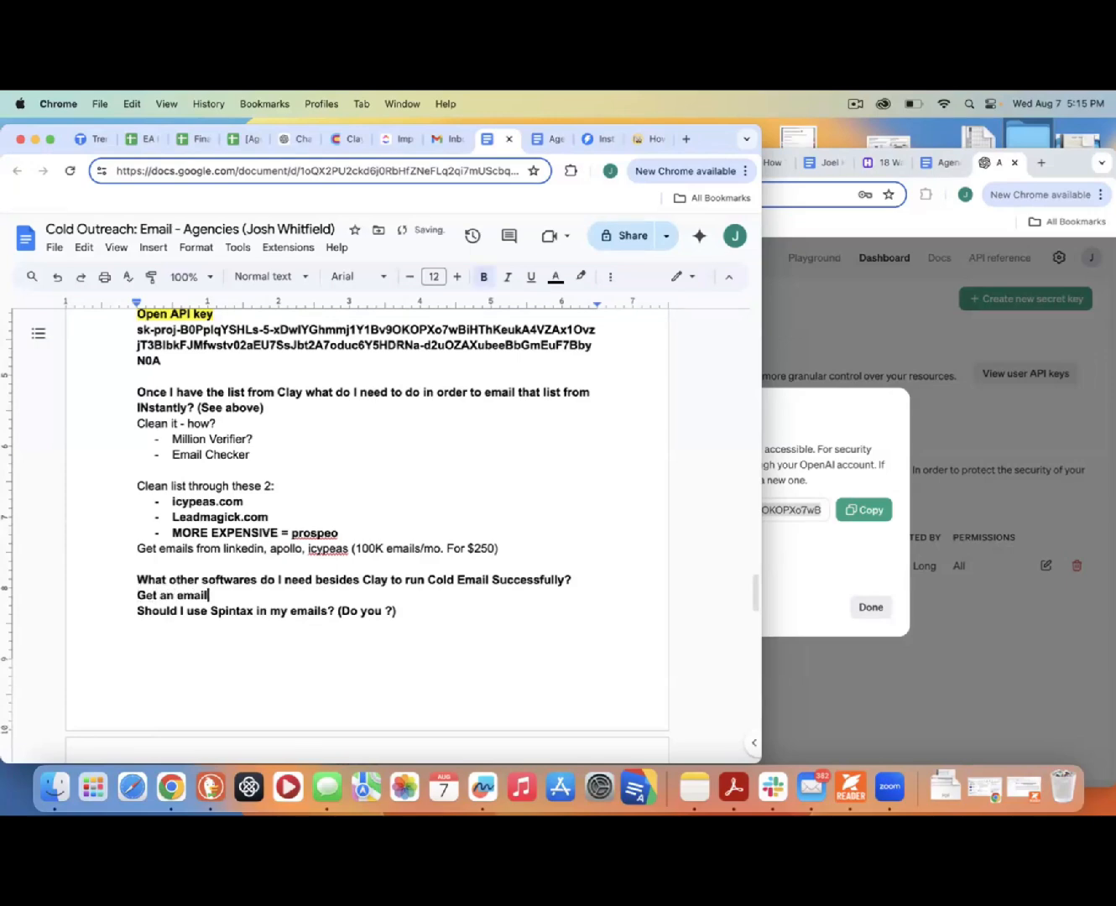
key(Return)
text(detailed resear)
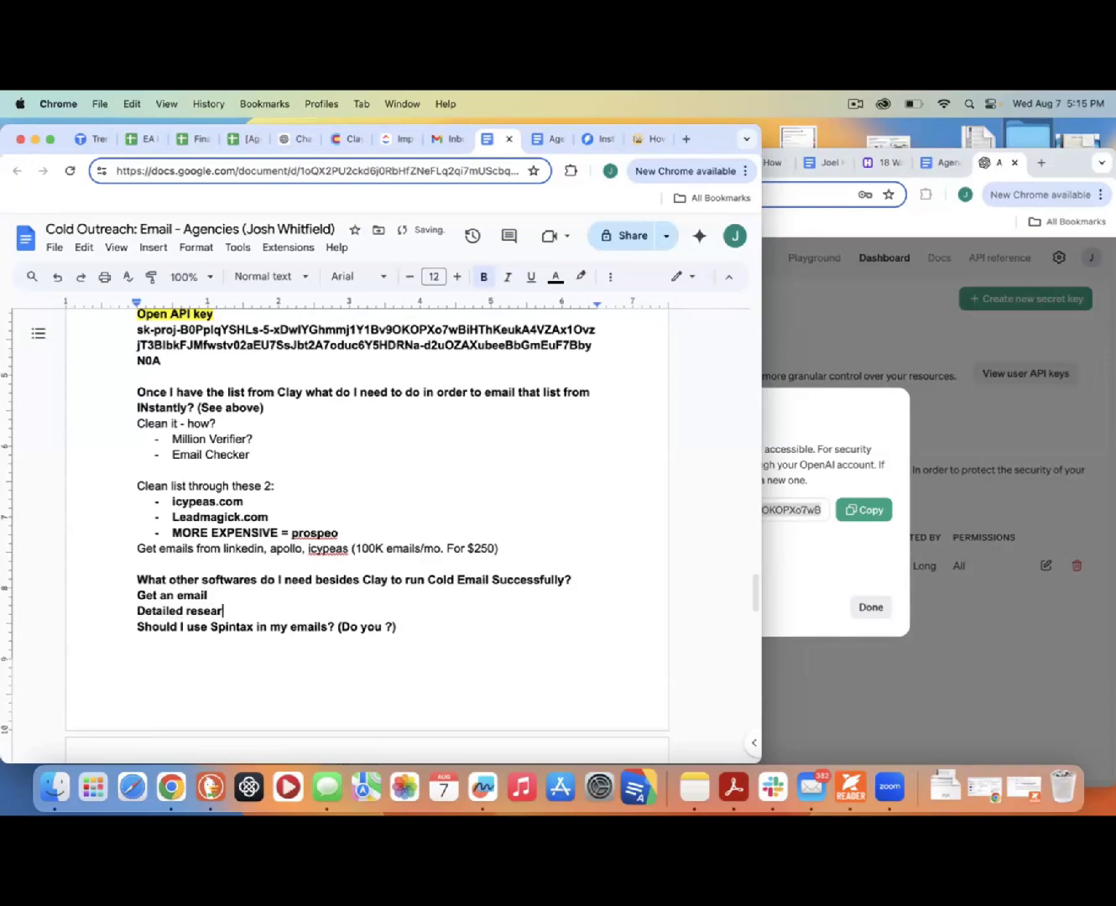
text(ch on a lead)
Below "Detailed research on a lead", add the bullet "Instantly nad Clay - tools to make it happen".
key(Return)
text(- )
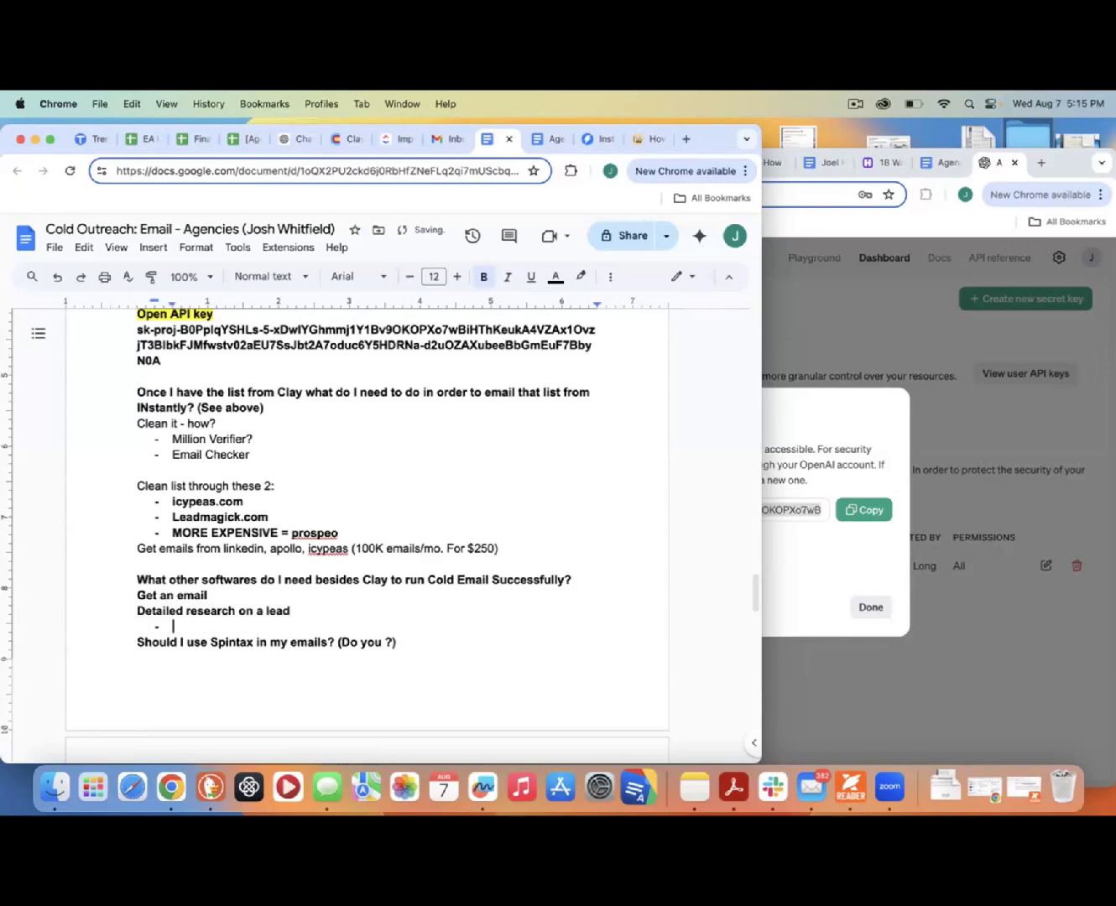
text(Instantly nad Clay - t)
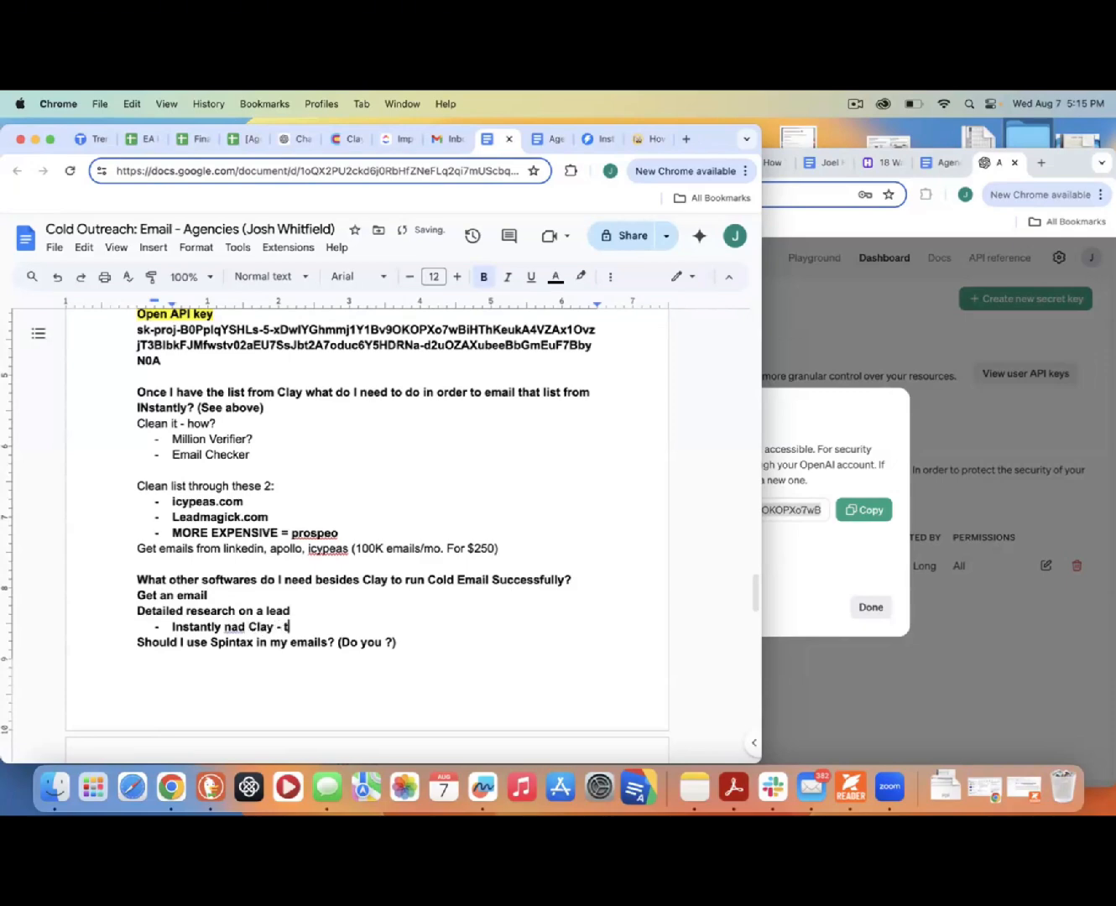
text(ools to make it hap)
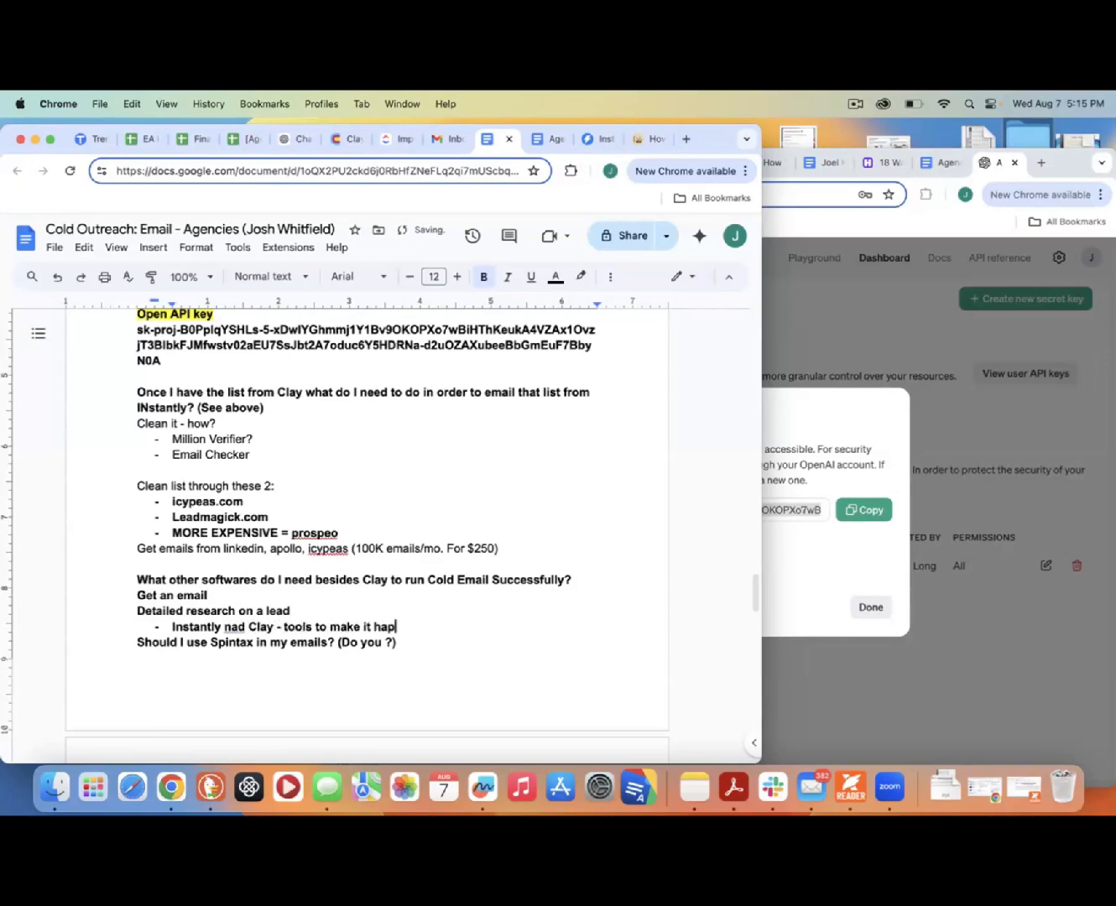
text(pen)
Remove the bold formatting from the three answer lines under "What other softwares do I need besides Clay".
drag(137, 592, 183, 612)
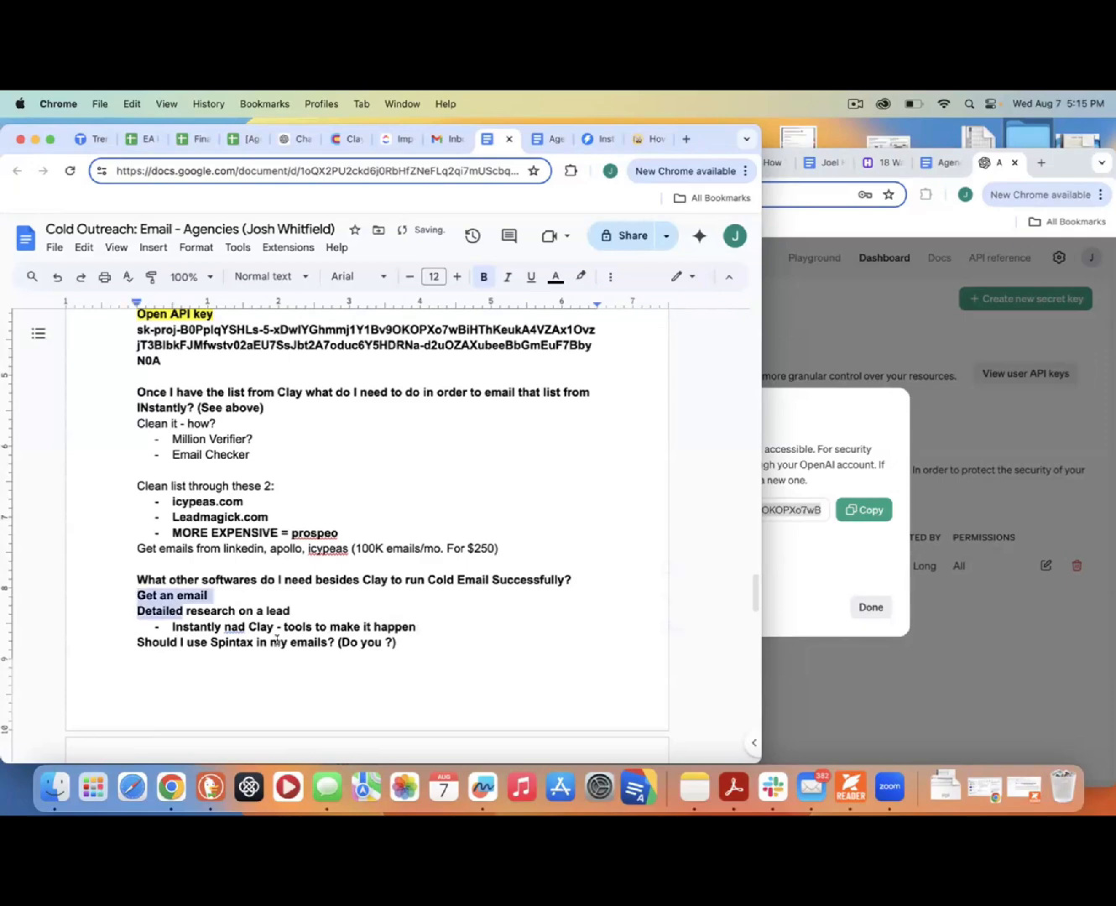
drag(277, 641, 423, 631)
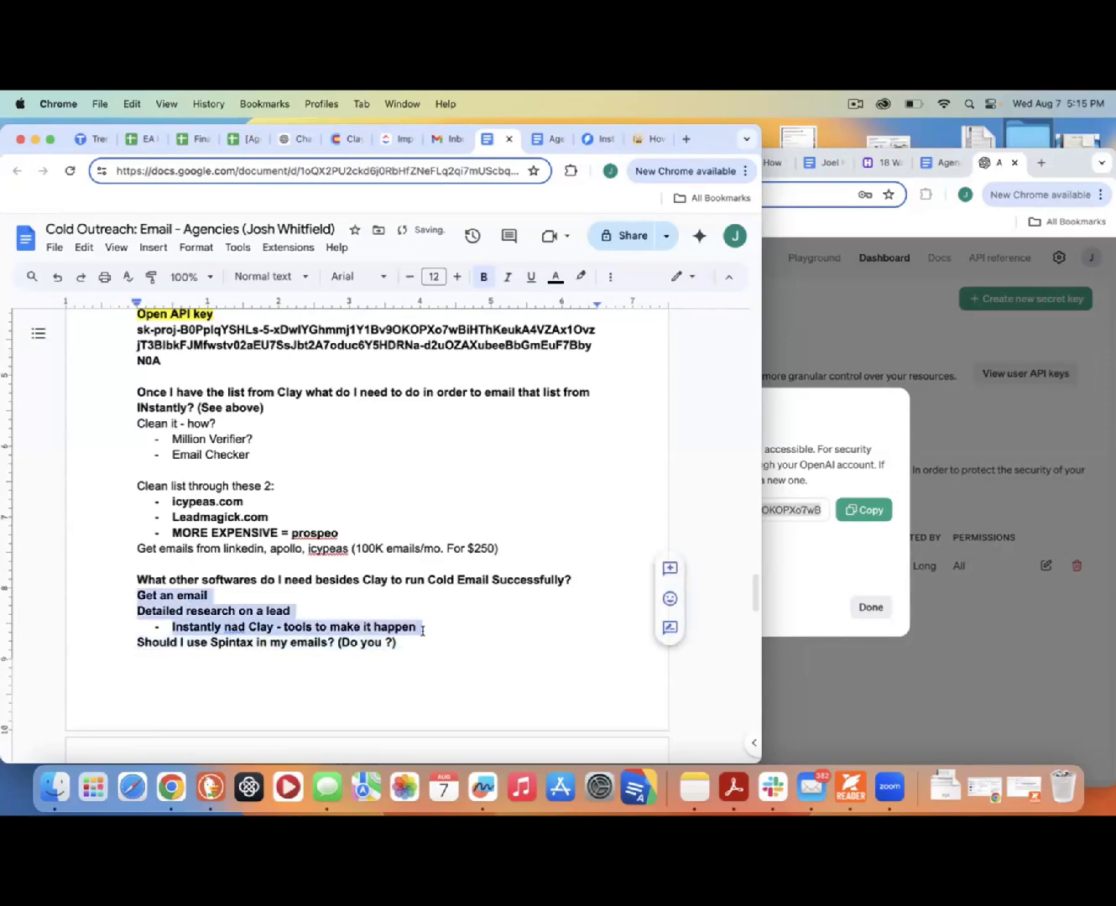
click(483, 279)
click(336, 547)
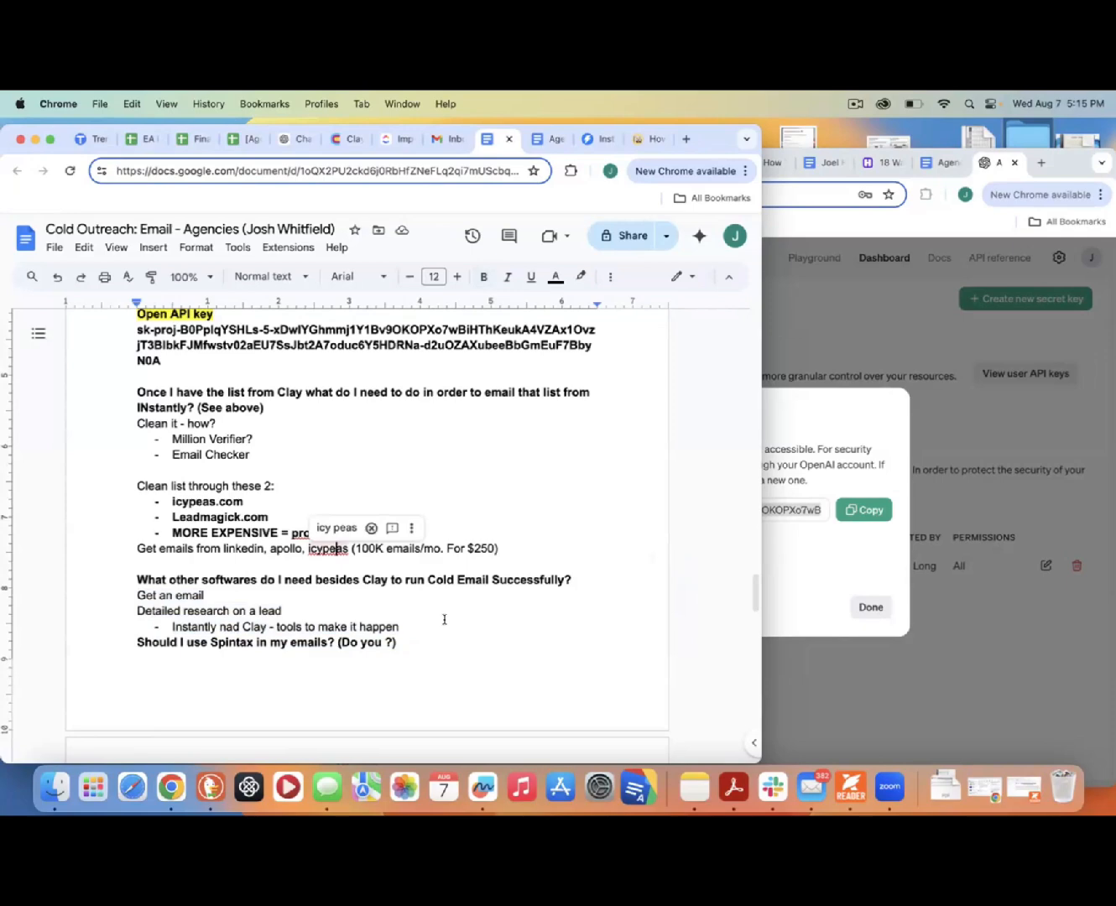
scroll(445, 619, down, 5)
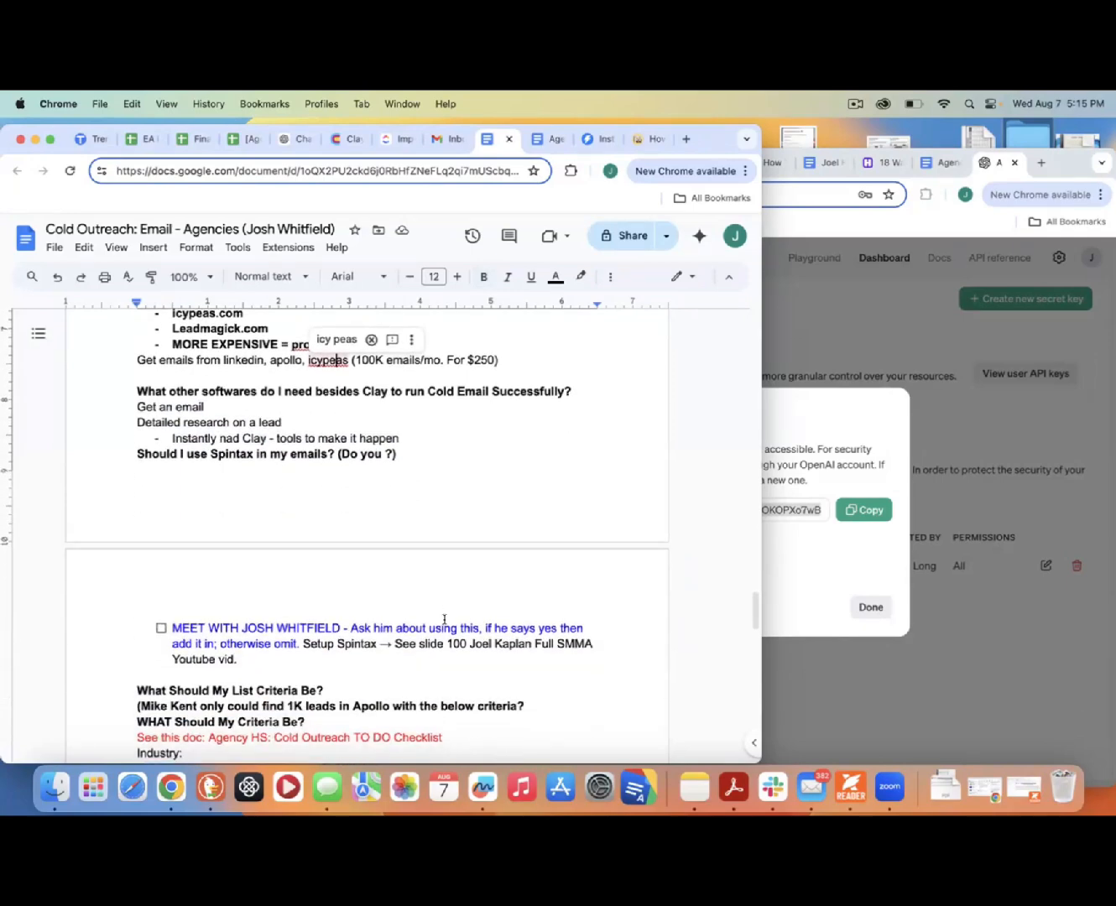
scroll(445, 618, up, 3)
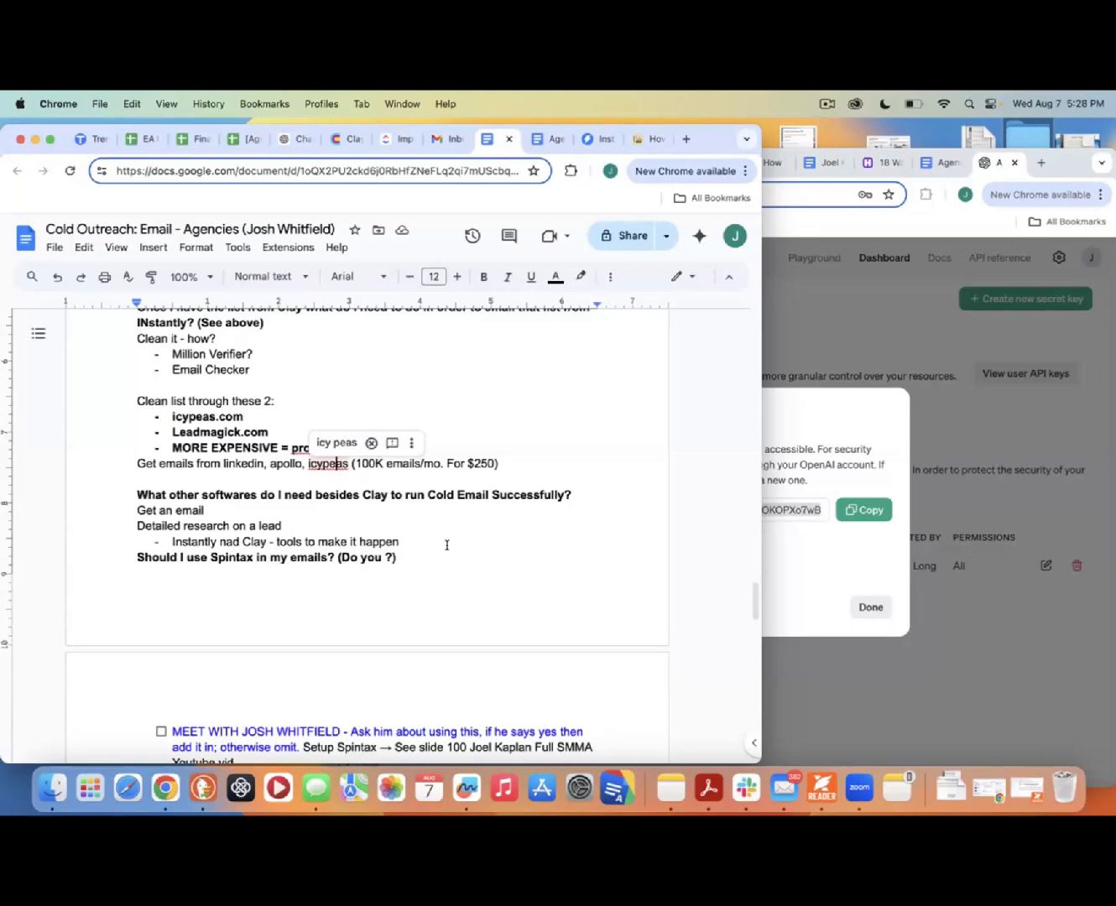
click(1002, 421)
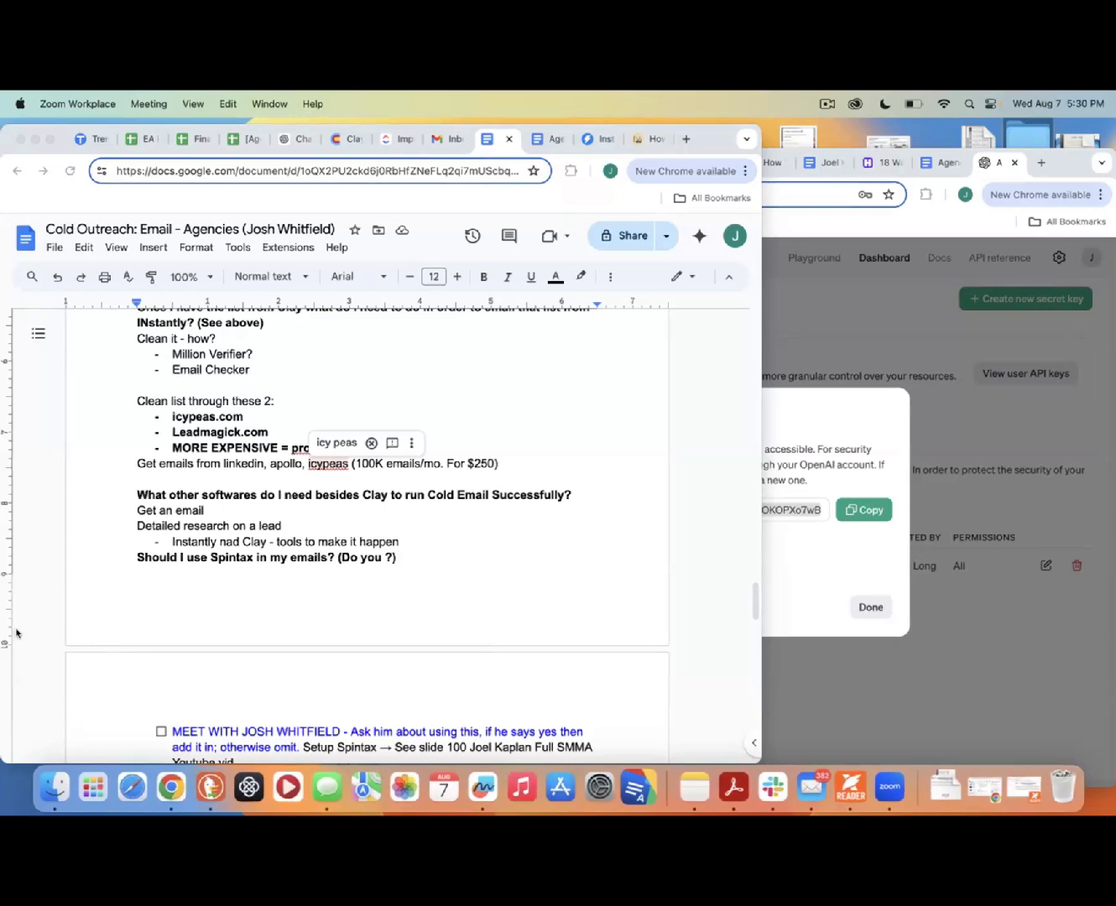
click(242, 498)
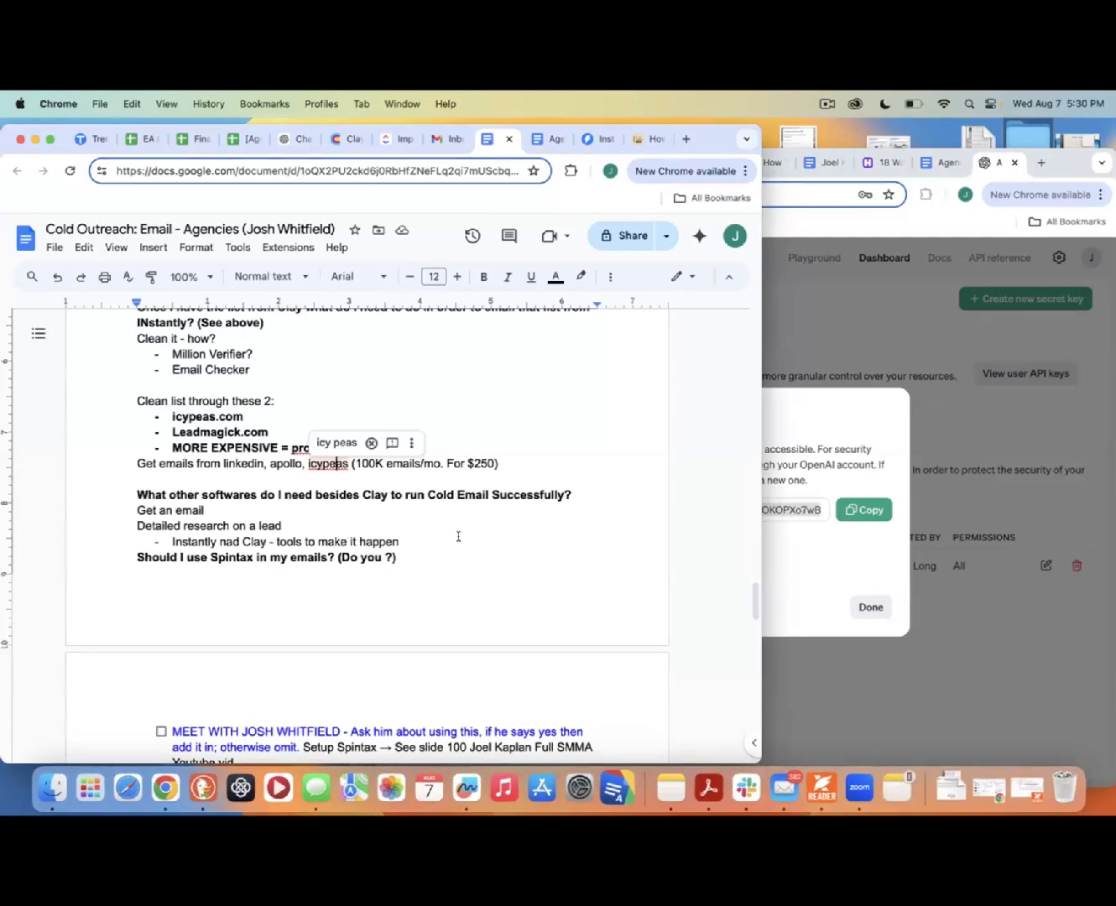
Add the checklist item "NOT b/c uses AI to make unique emails" below the Setup Spintax item.
scroll(475, 544, down, 1)
scroll(521, 520, down, 4)
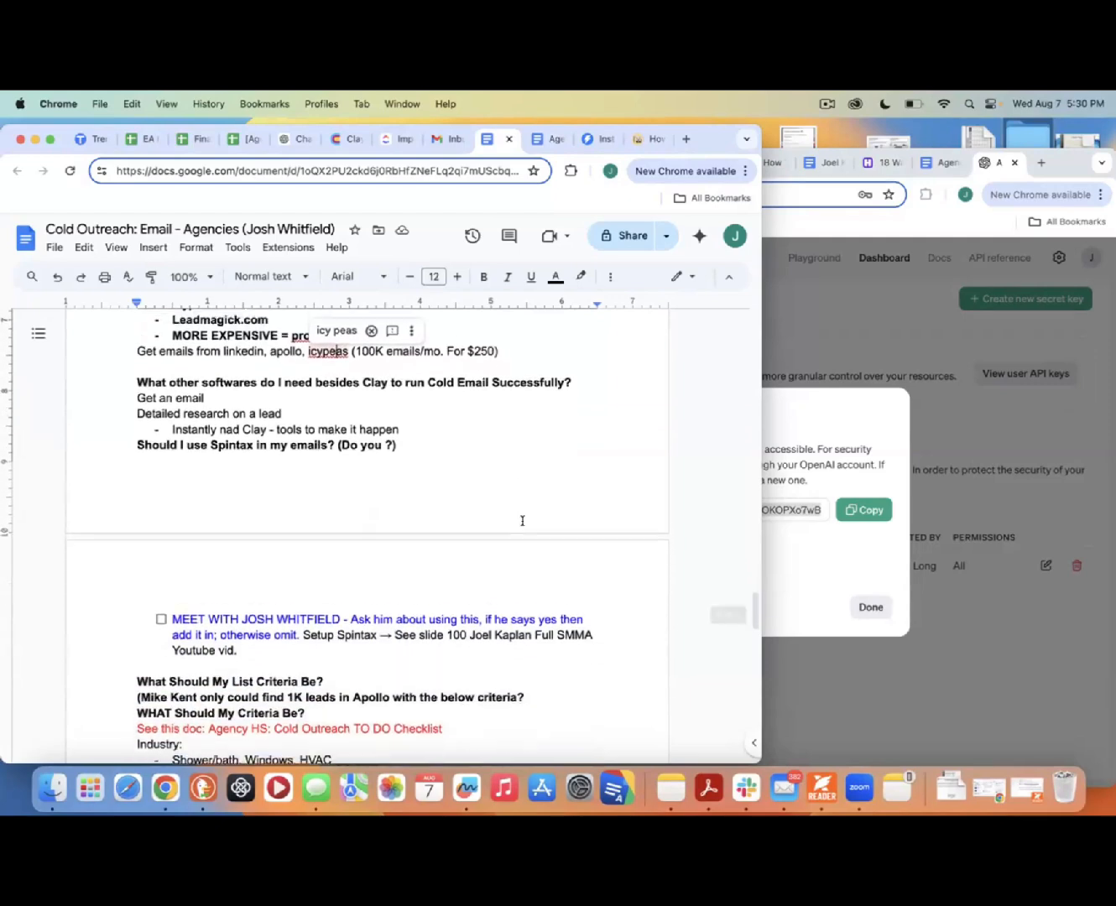
scroll(426, 654, down, 2)
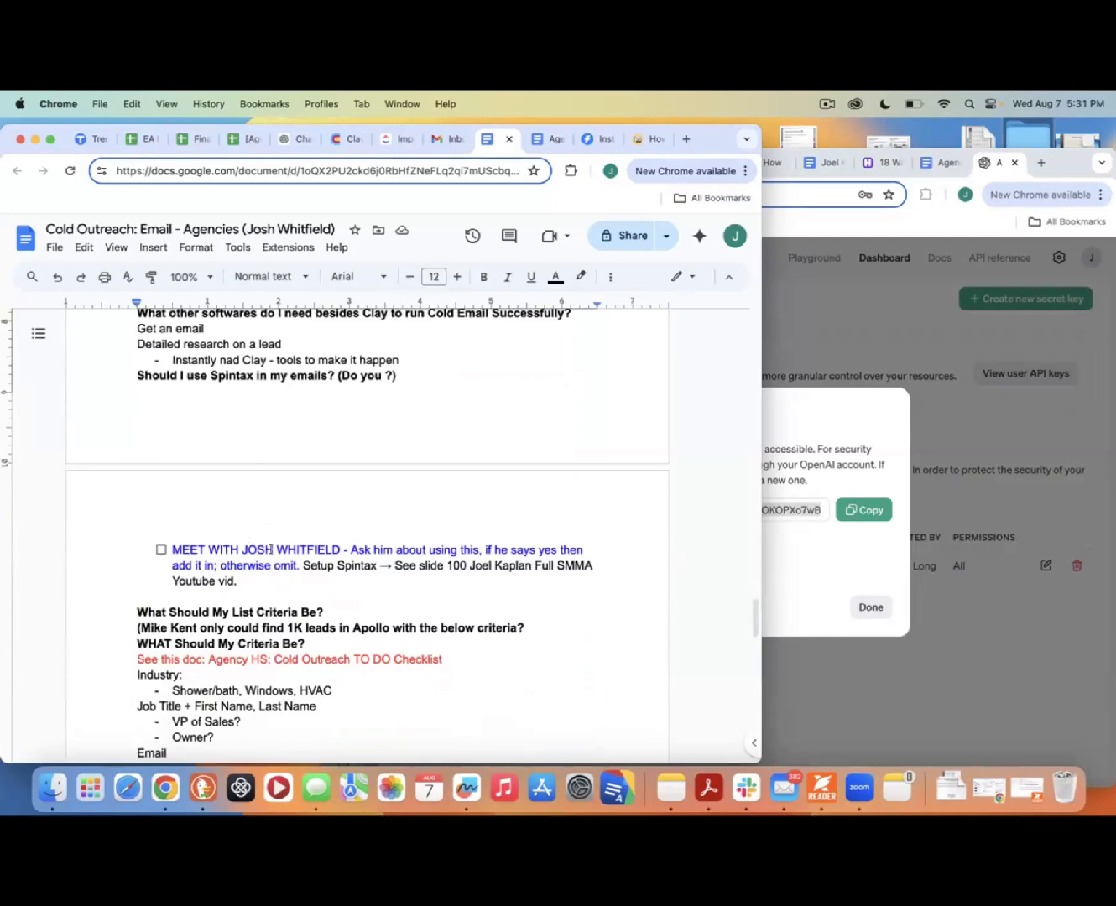
click(252, 582)
key(Return)
text(NOT b)
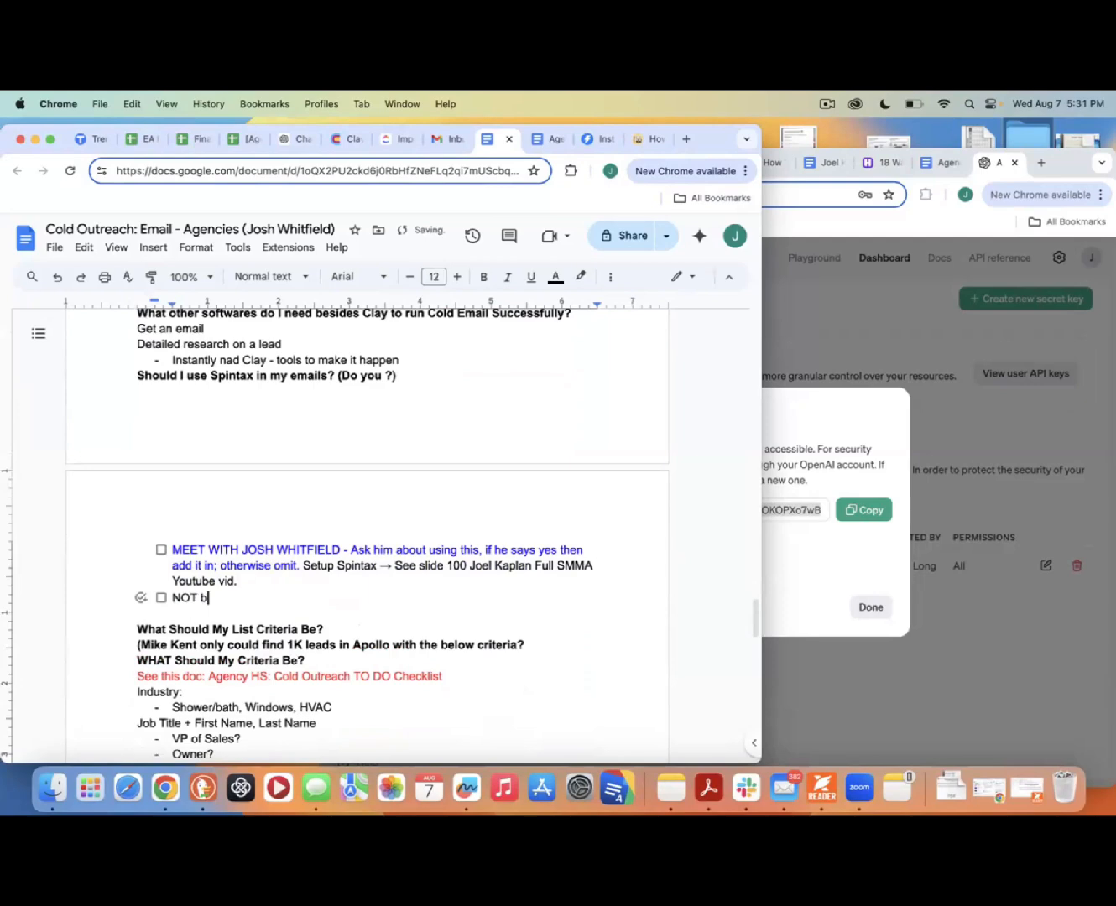
text(/c uses AI to make unique emails)
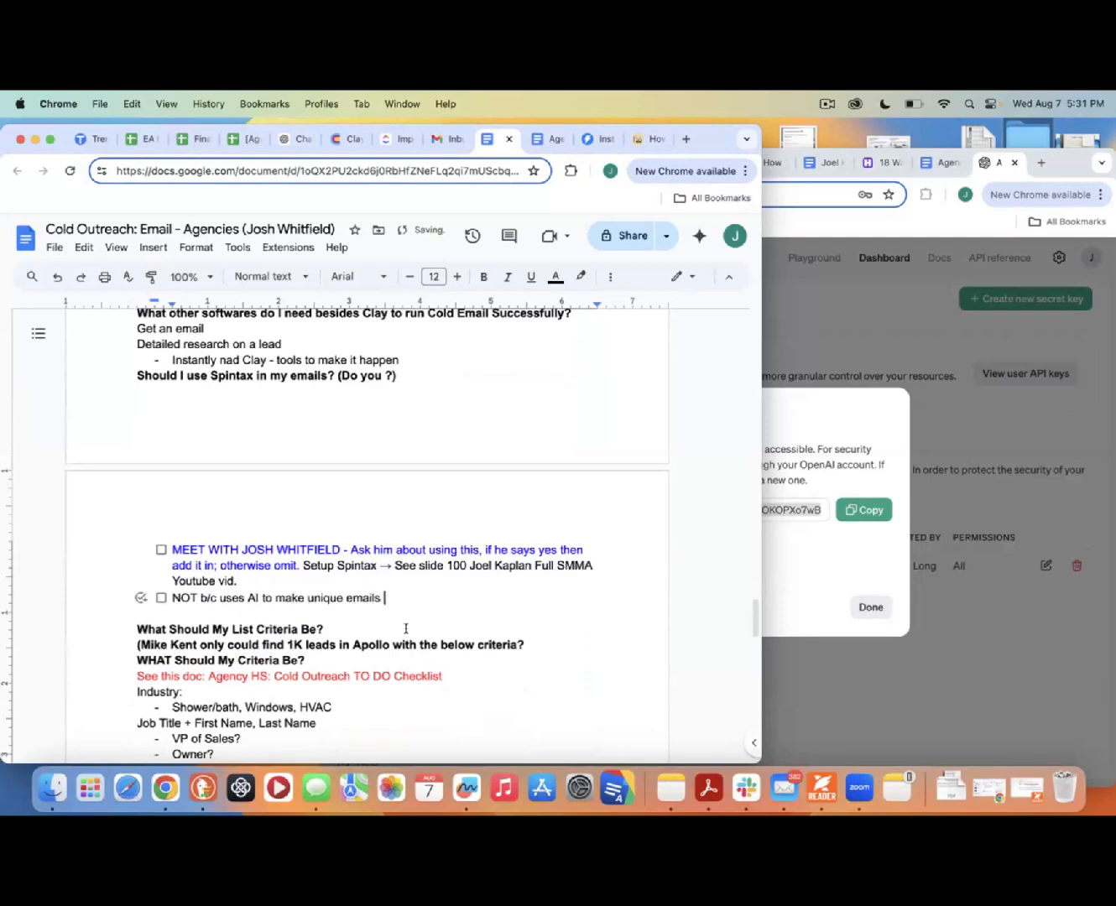
scroll(406, 629, down, 5)
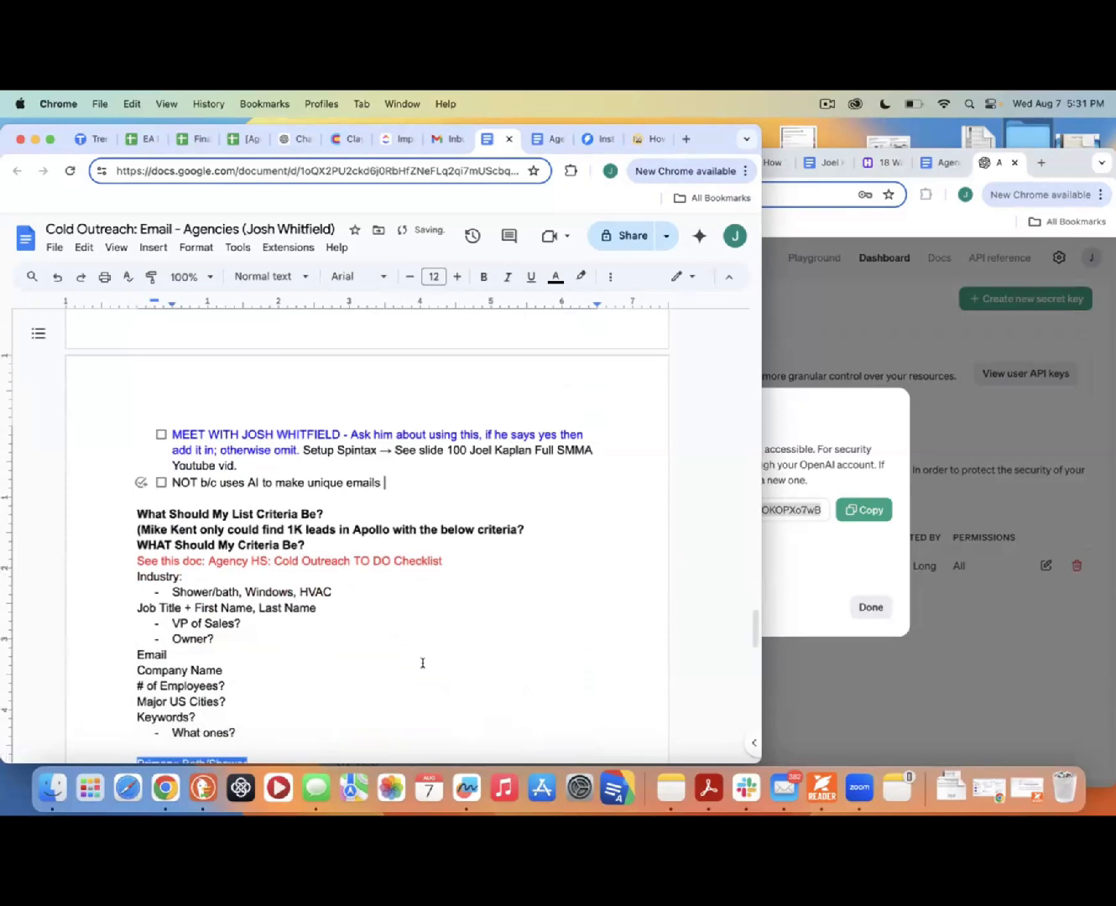
scroll(422, 661, up, 2)
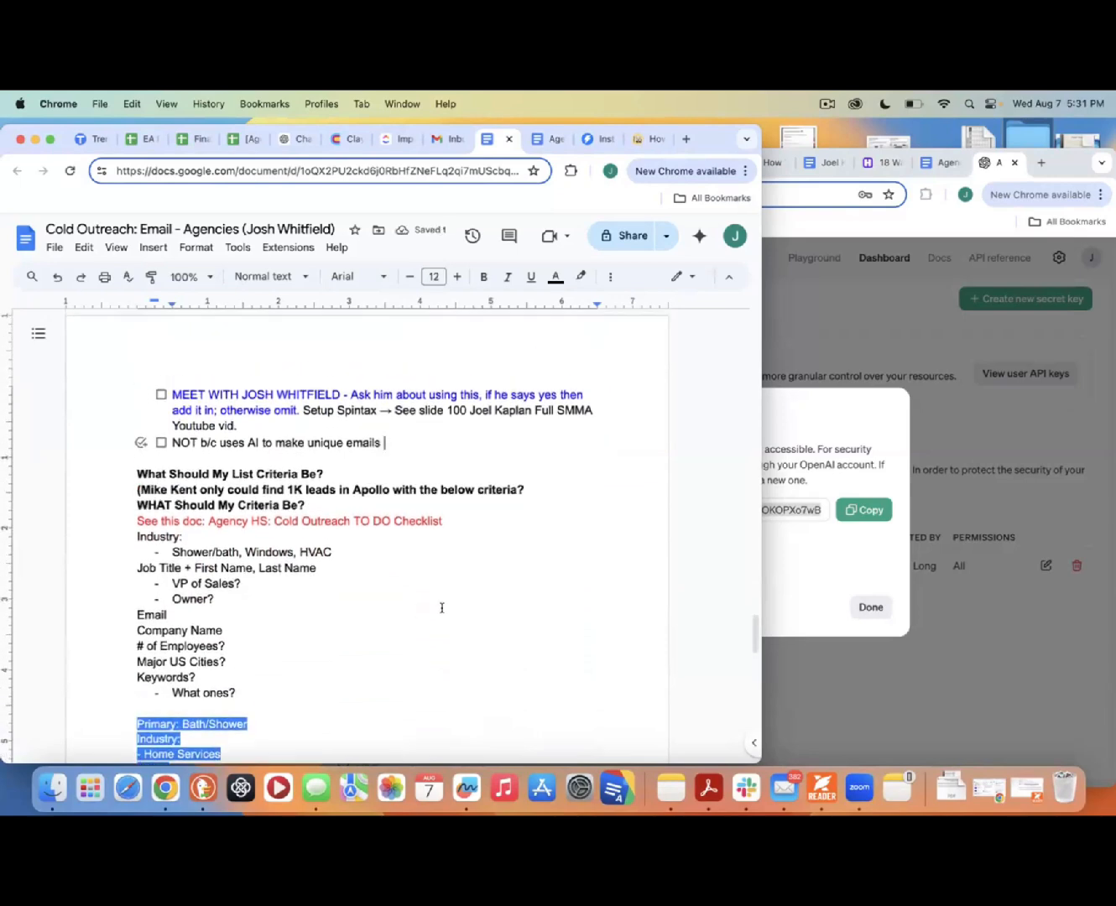
scroll(552, 607, up, 2)
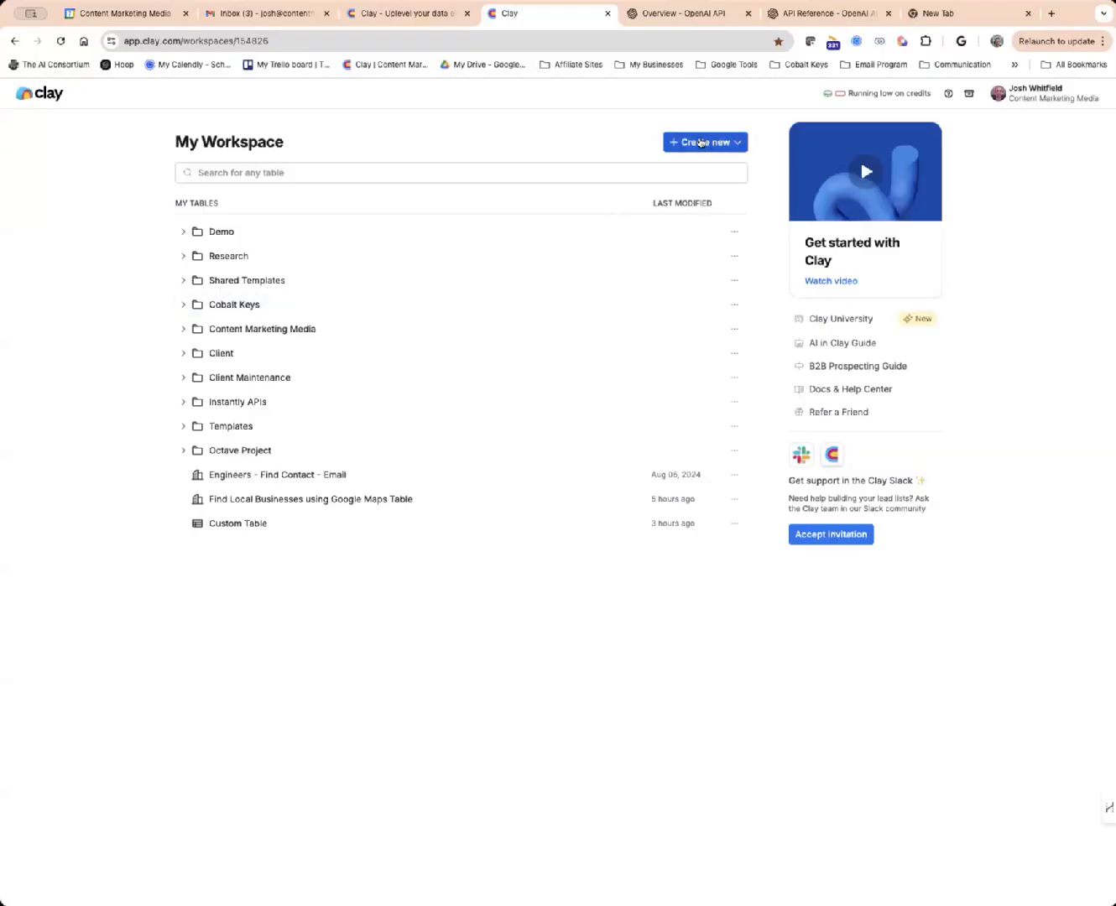
In Clay, create a blank custom table, look over its available actions and return to the workspace.
click(700, 142)
click(700, 198)
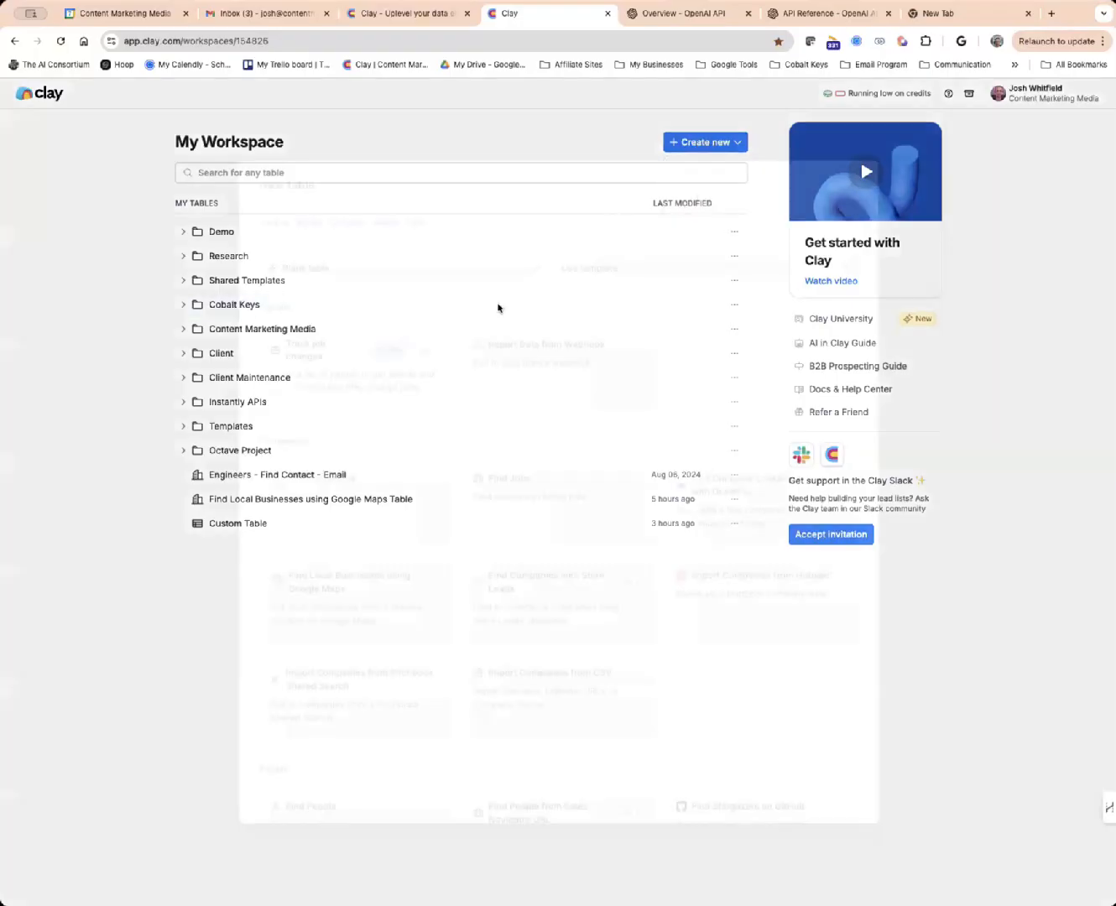
click(370, 268)
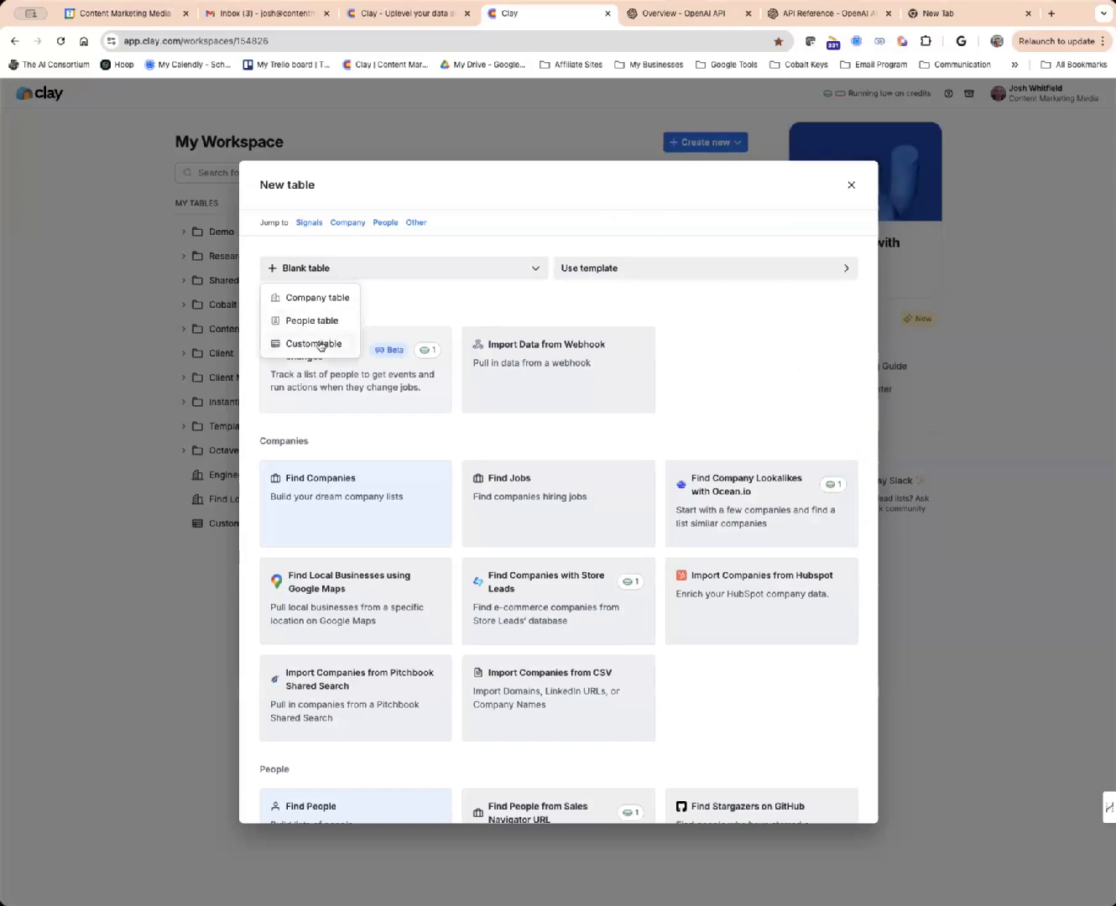
click(324, 345)
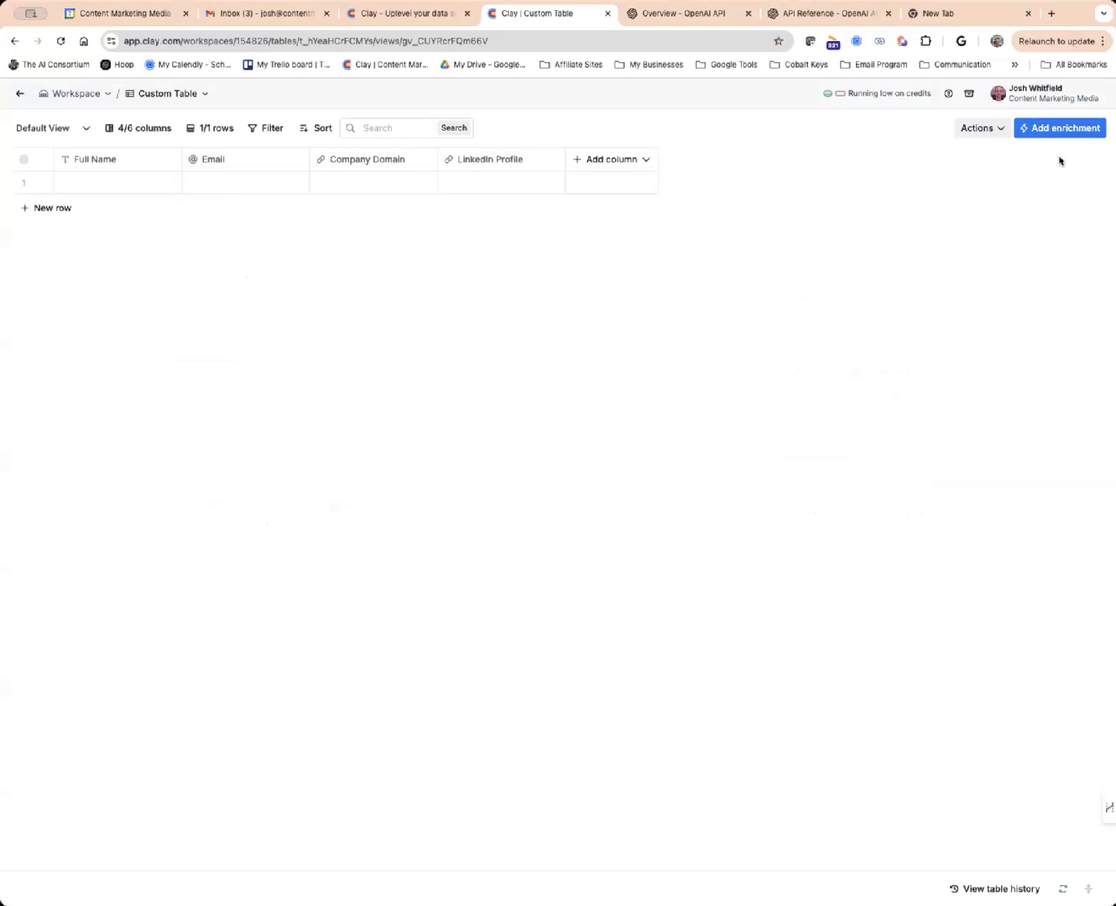
click(987, 130)
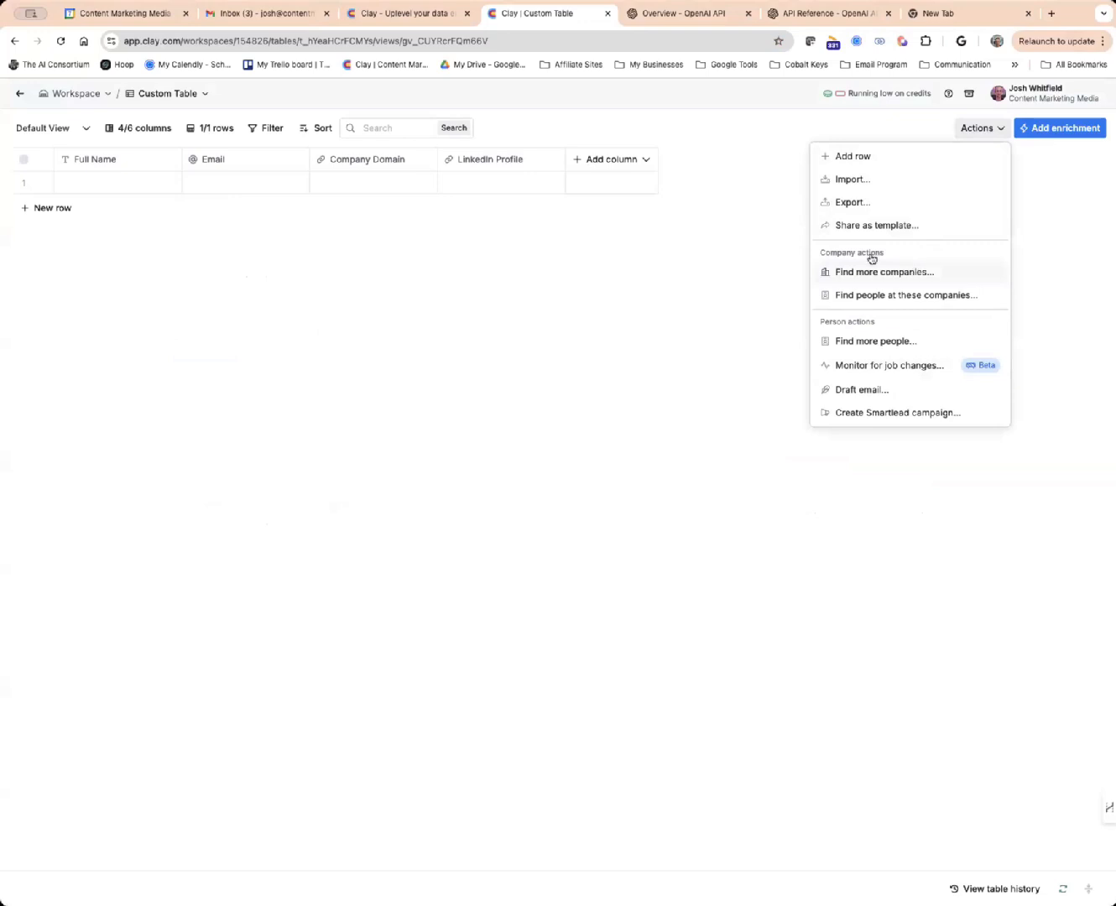
click(18, 94)
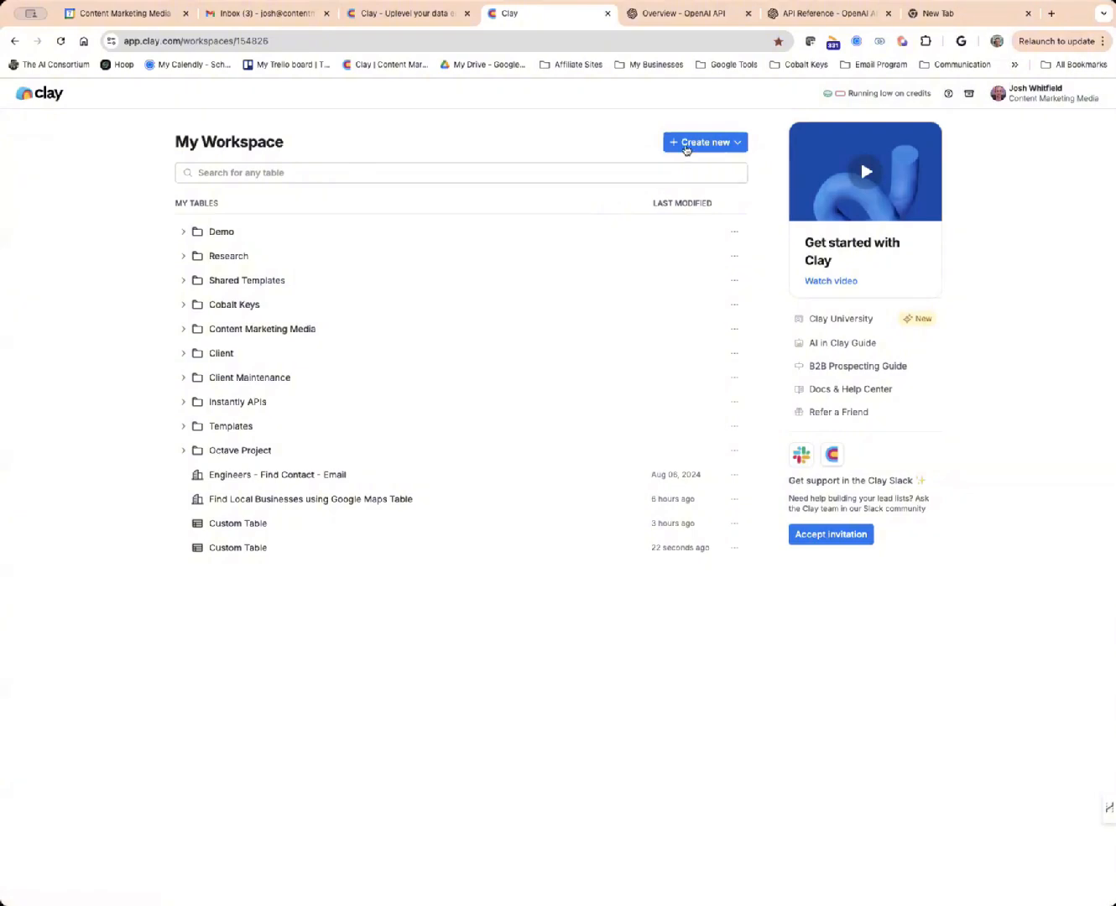
Try to start a new table with Find Local Businesses using Google Maps as the source.
click(690, 144)
click(702, 195)
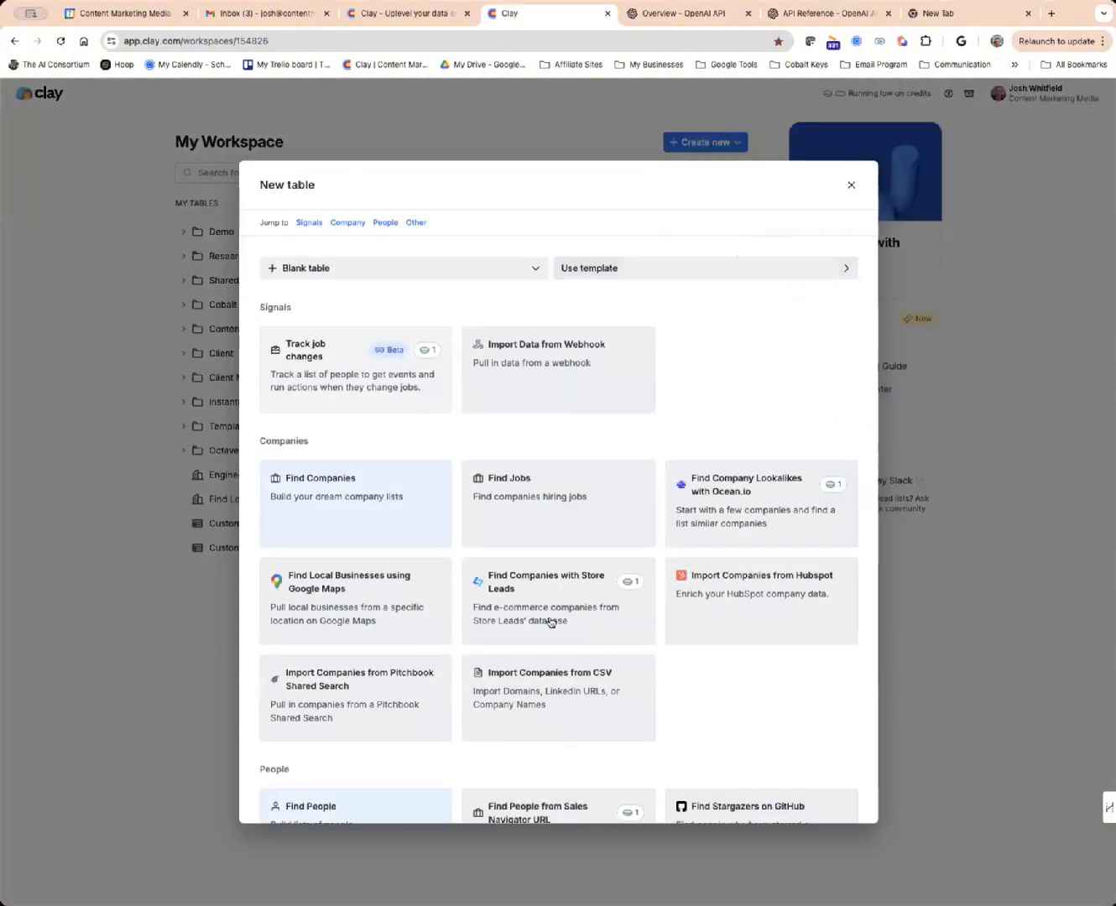
click(374, 591)
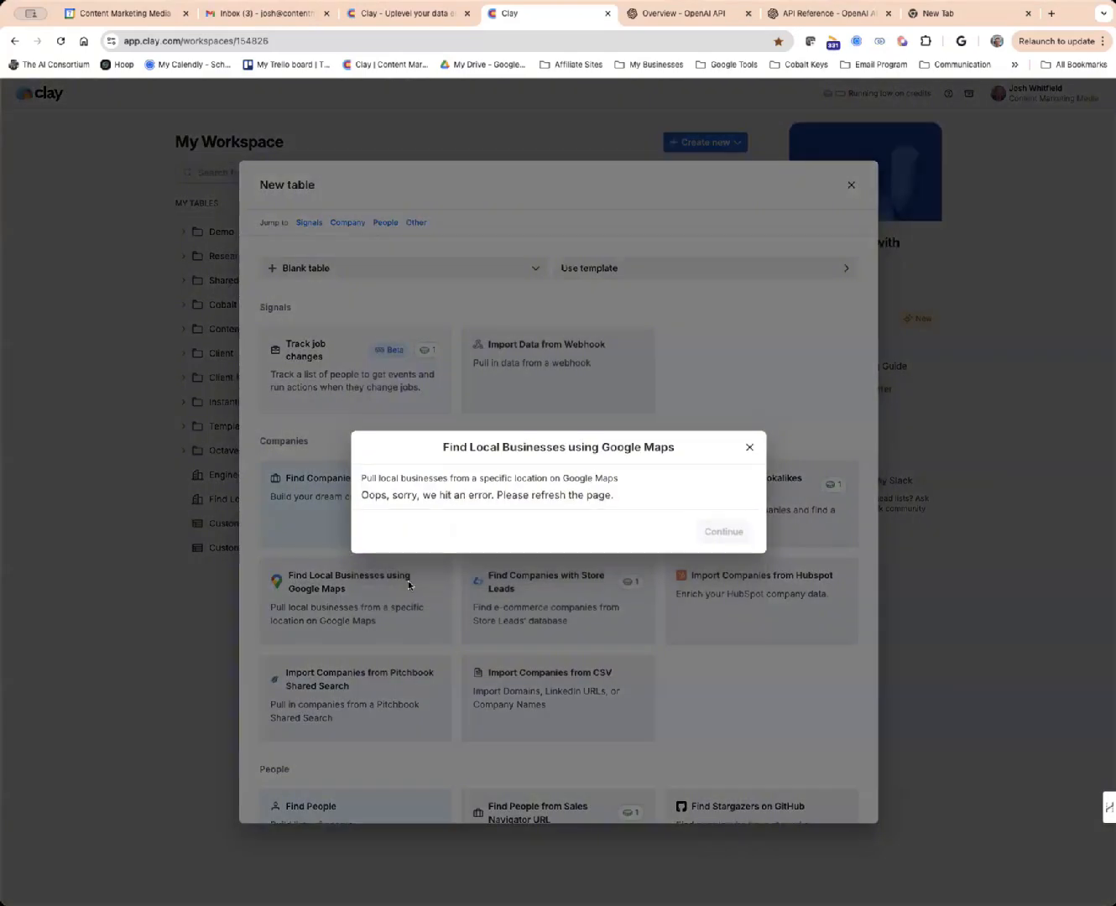
click(750, 449)
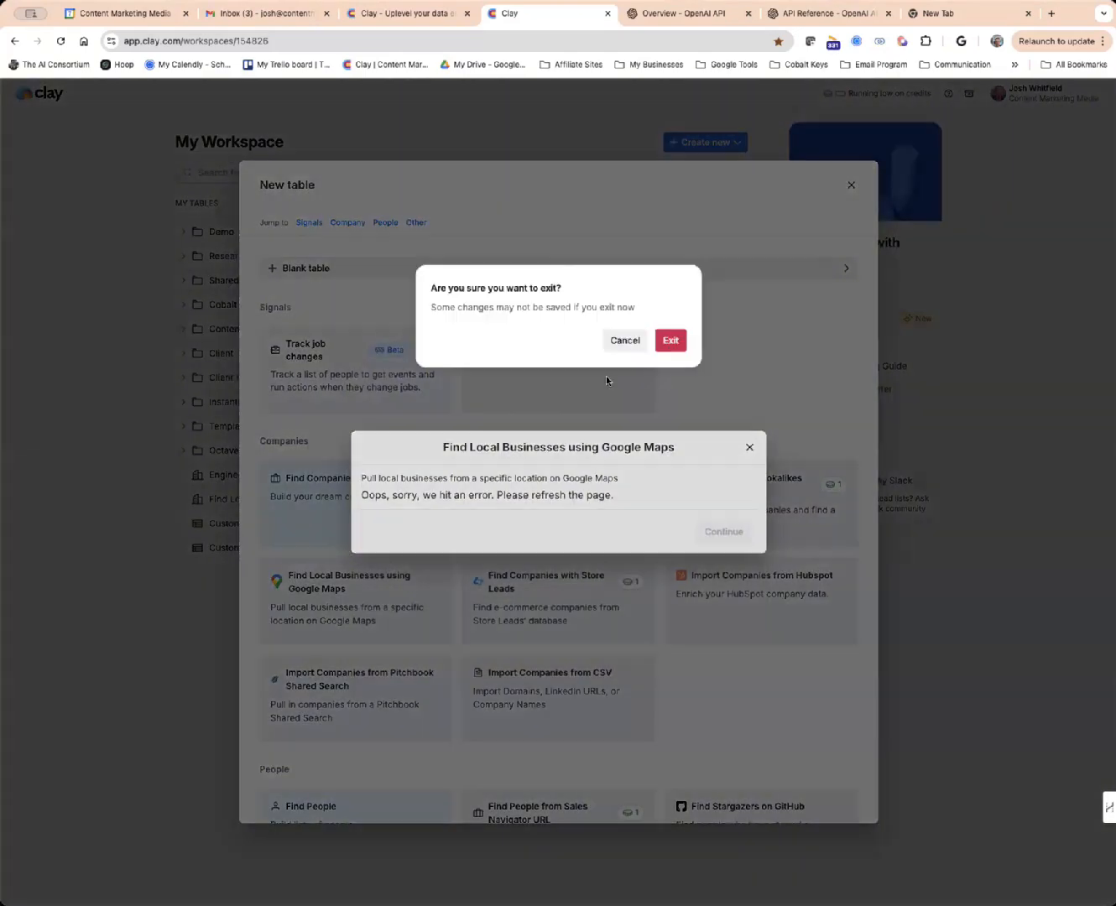
click(675, 346)
click(379, 578)
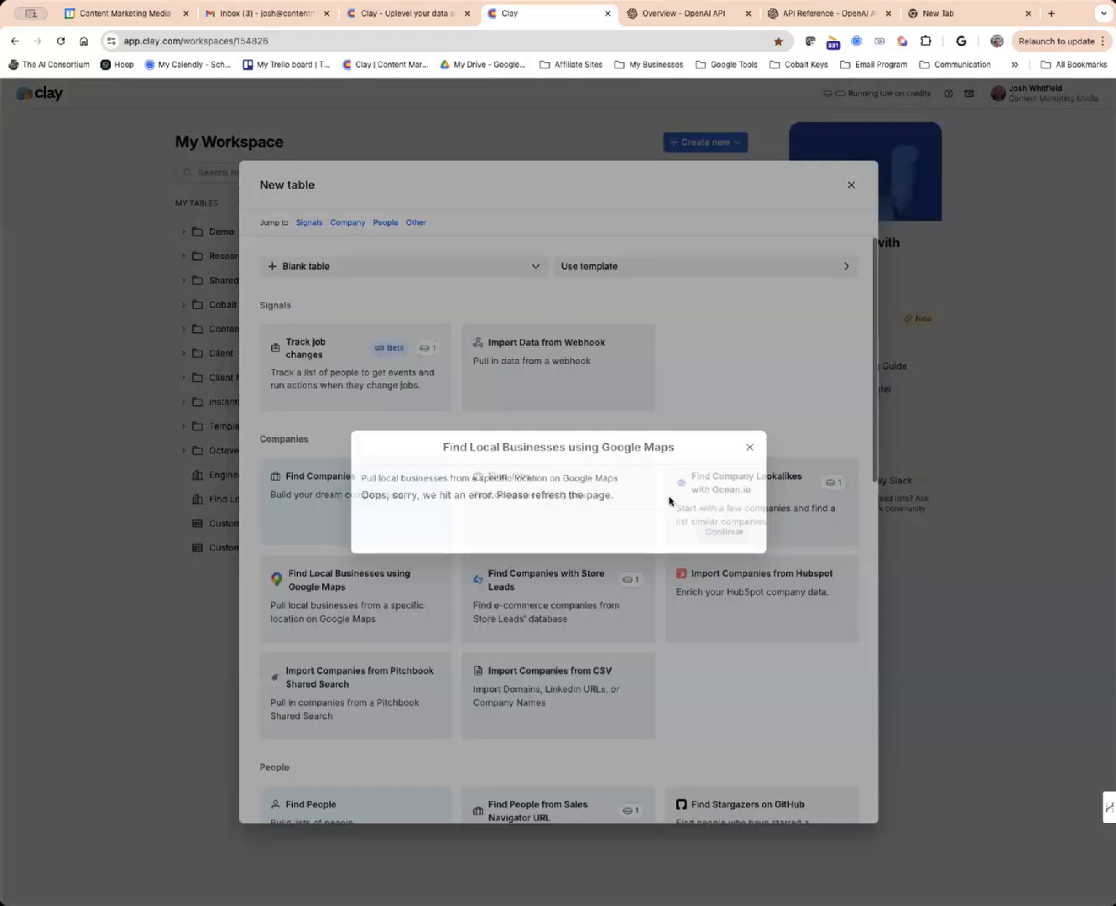
click(749, 448)
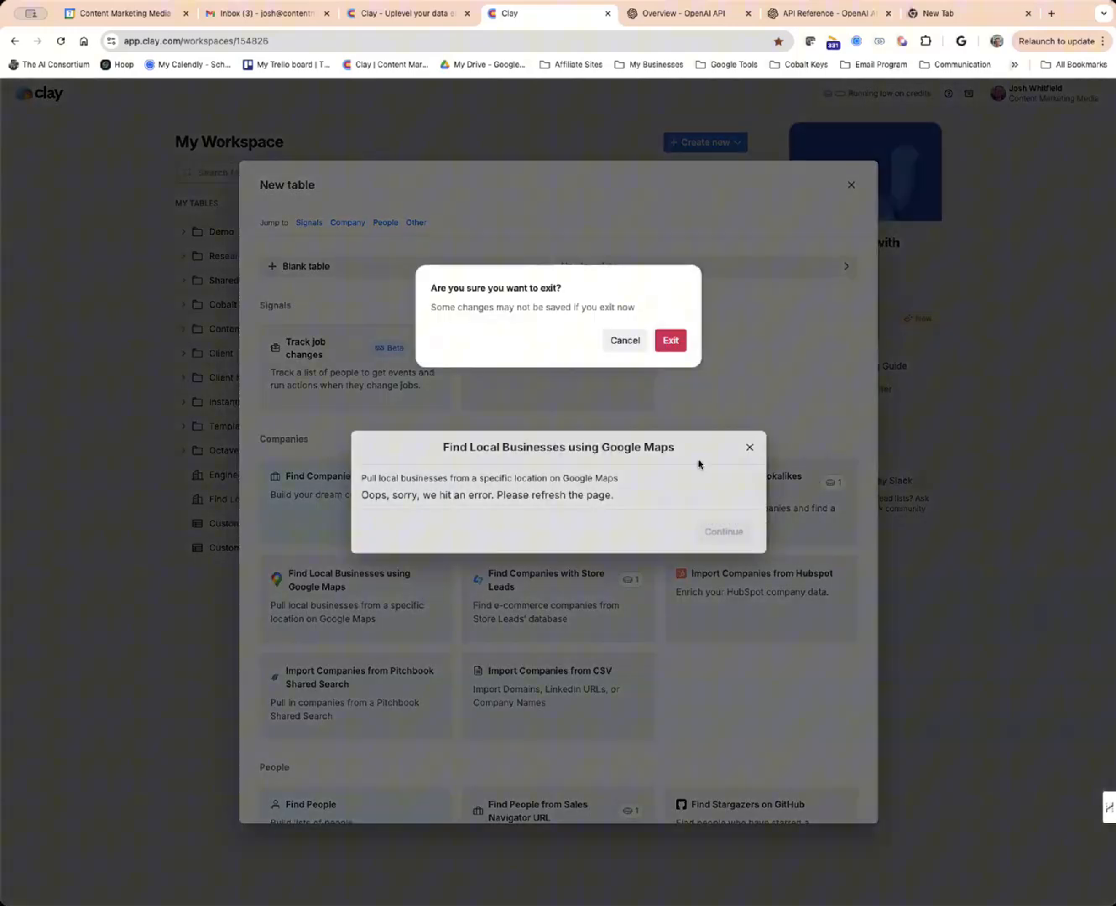
click(670, 340)
scroll(714, 424, down, 5)
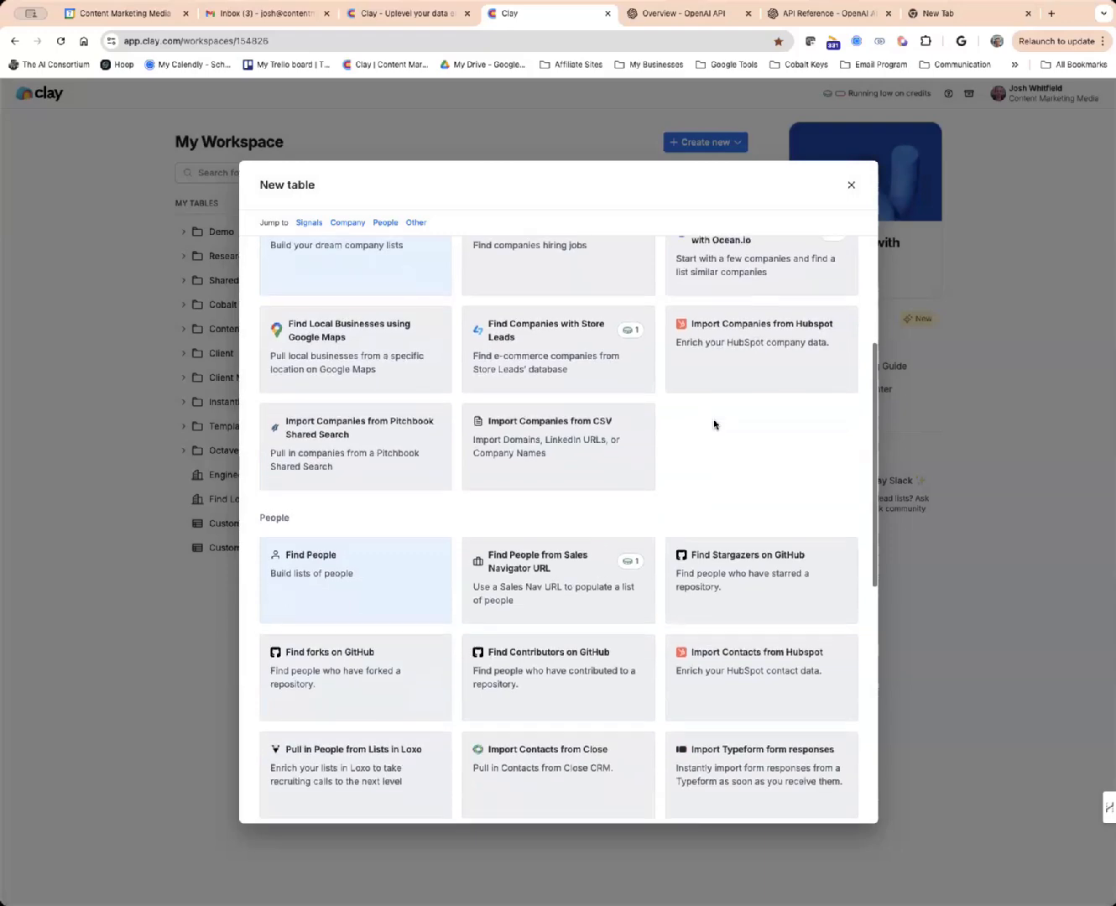
scroll(713, 425, up, 2)
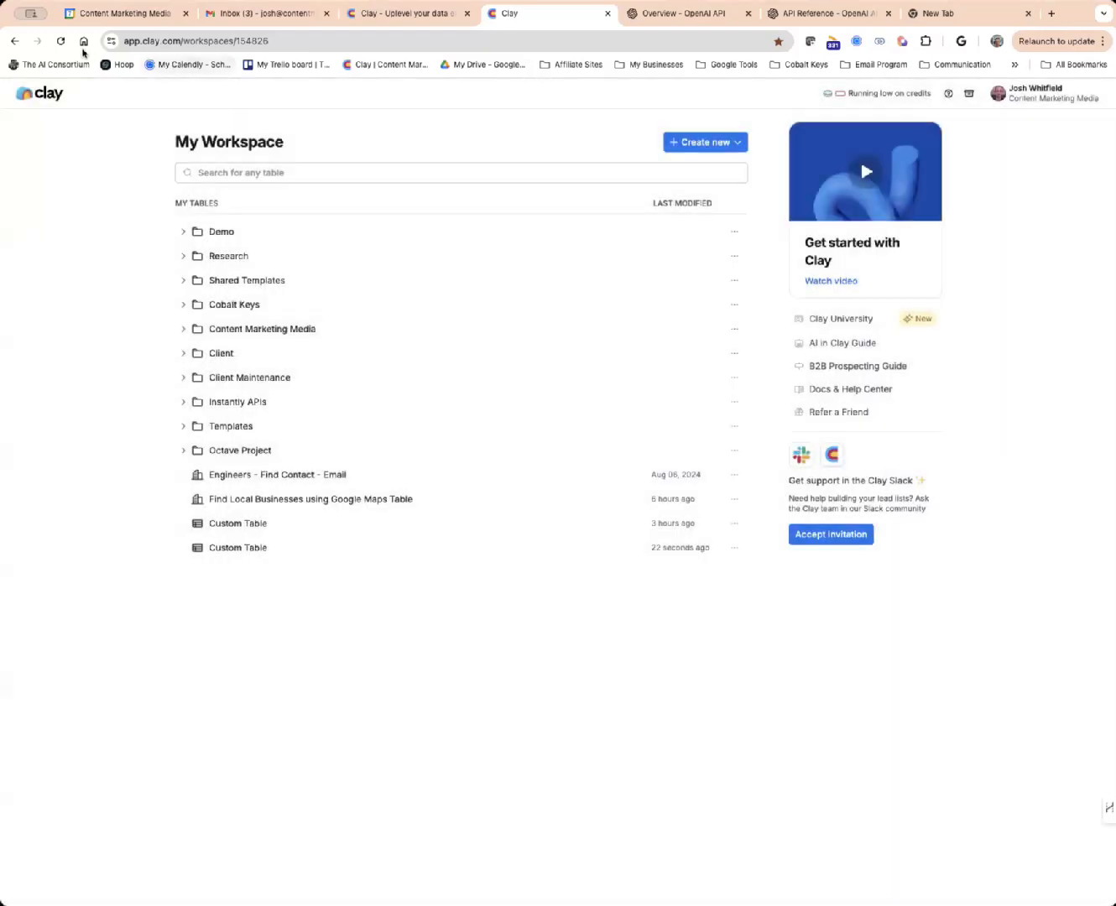
Reload the workspace and start a new table from Find Local Businesses using Google Maps with Use Preferred Google API turned off.
click(60, 40)
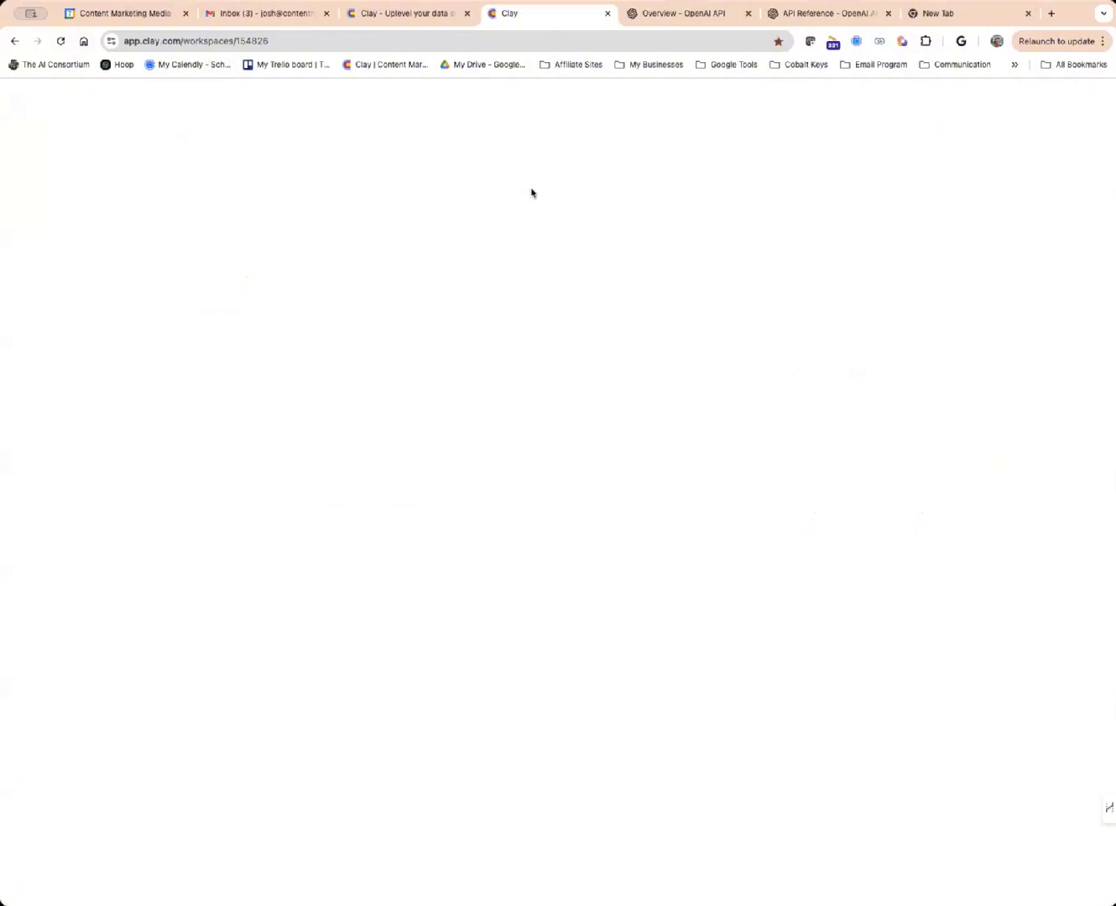
click(695, 145)
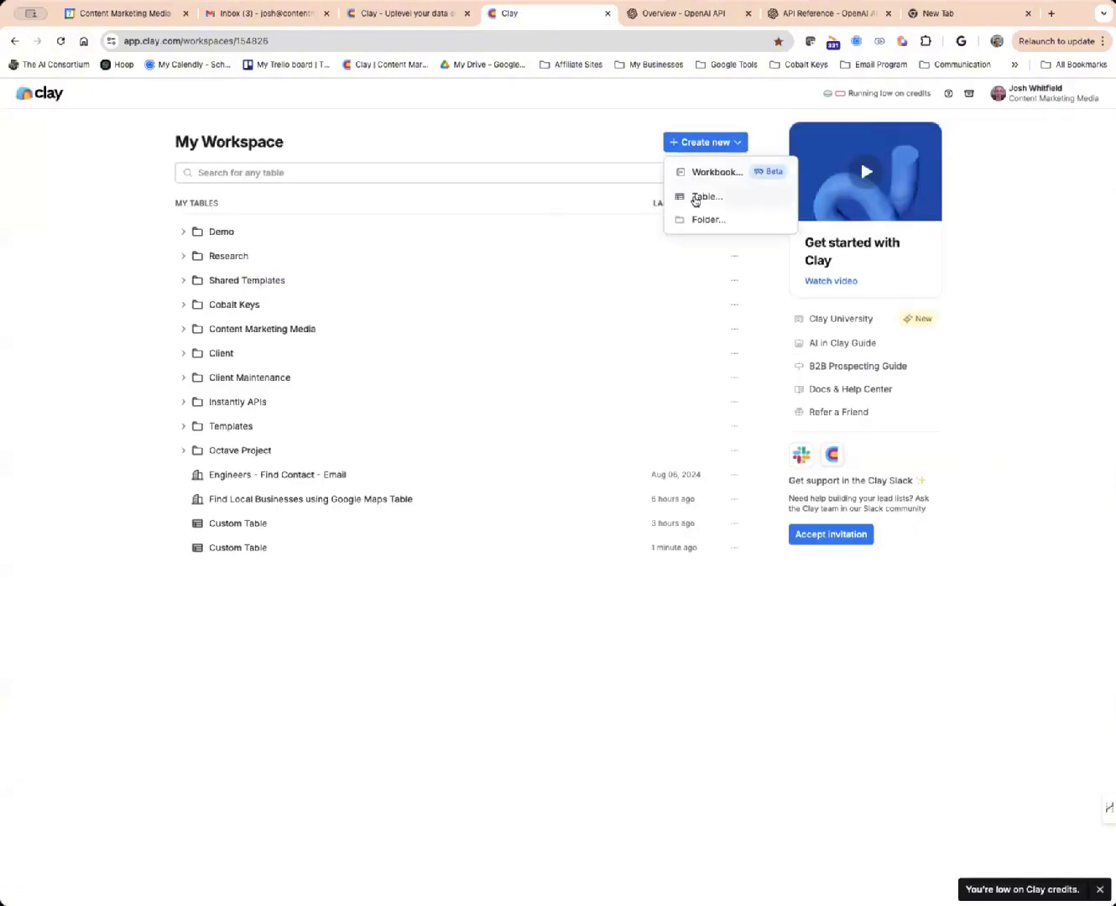
click(700, 197)
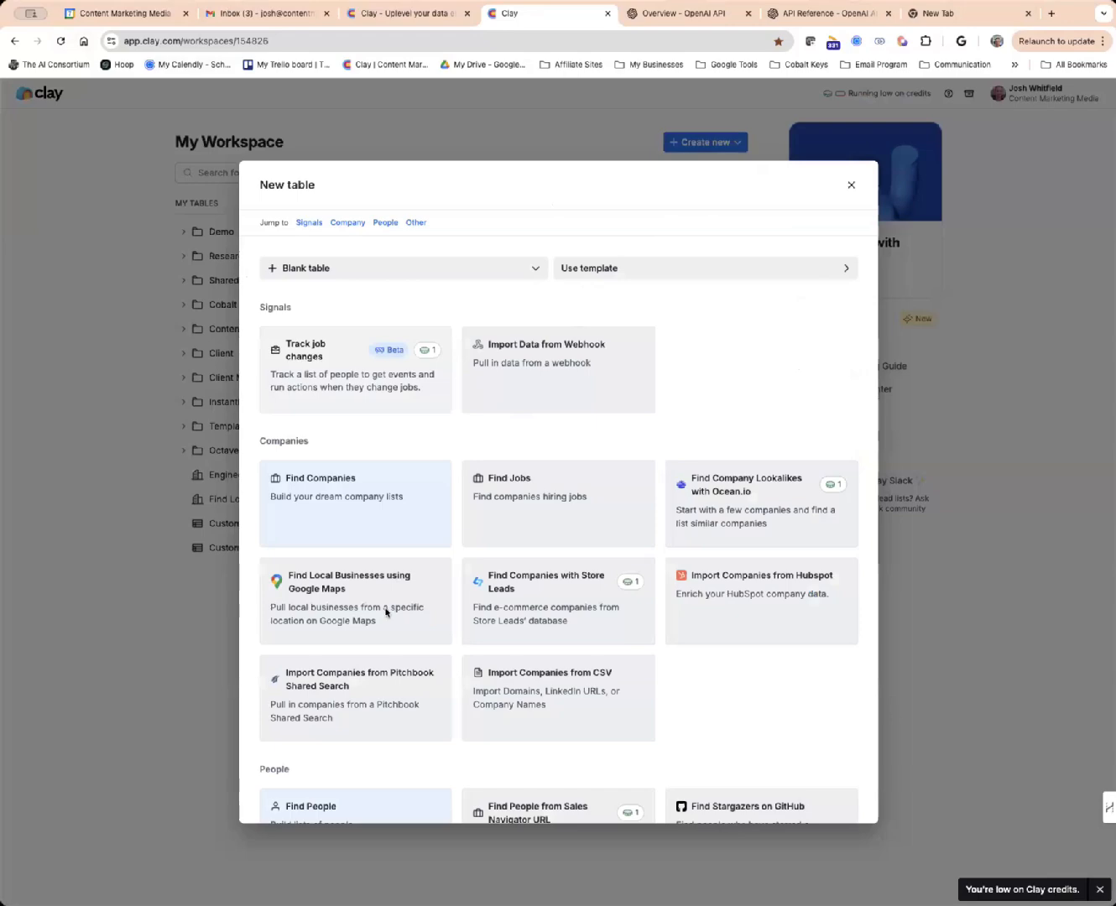
click(385, 613)
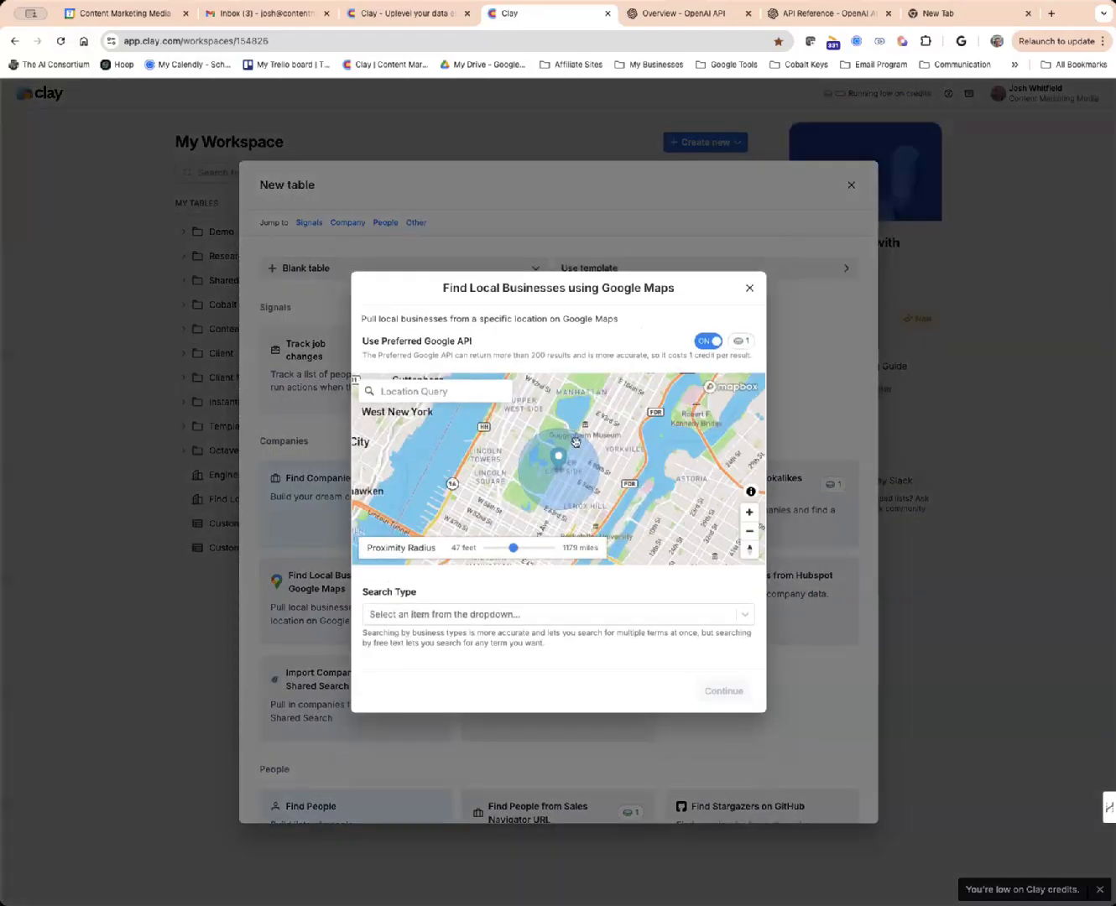
click(710, 342)
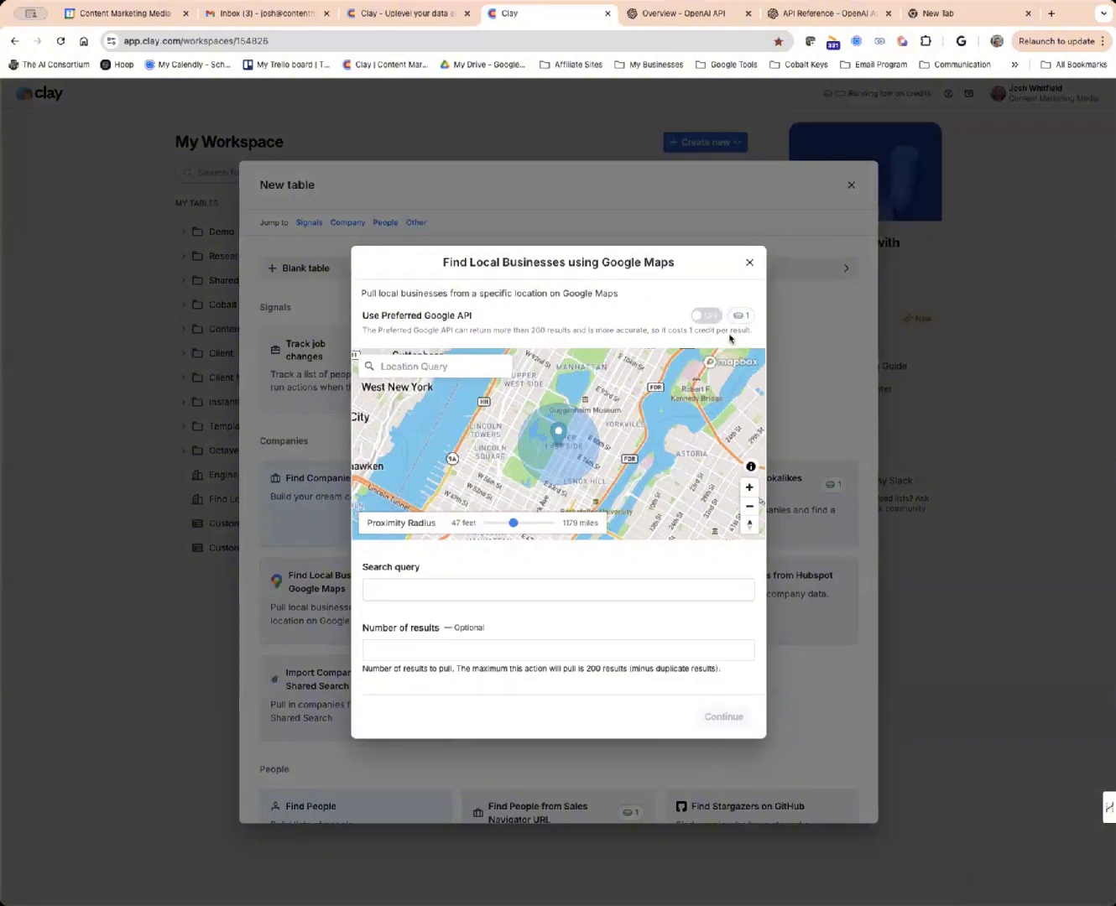
mouse_move(735, 320)
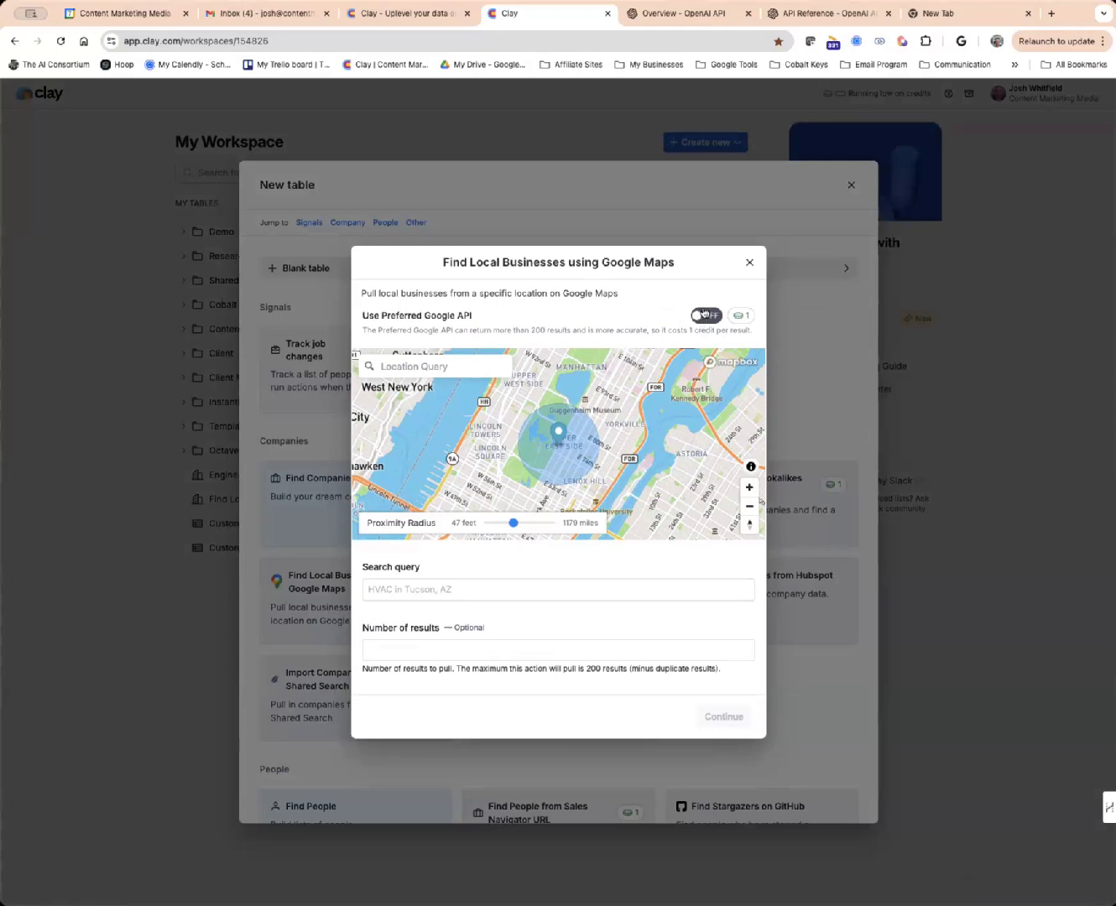
Set the business search location to New York City, New York, United States.
click(473, 365)
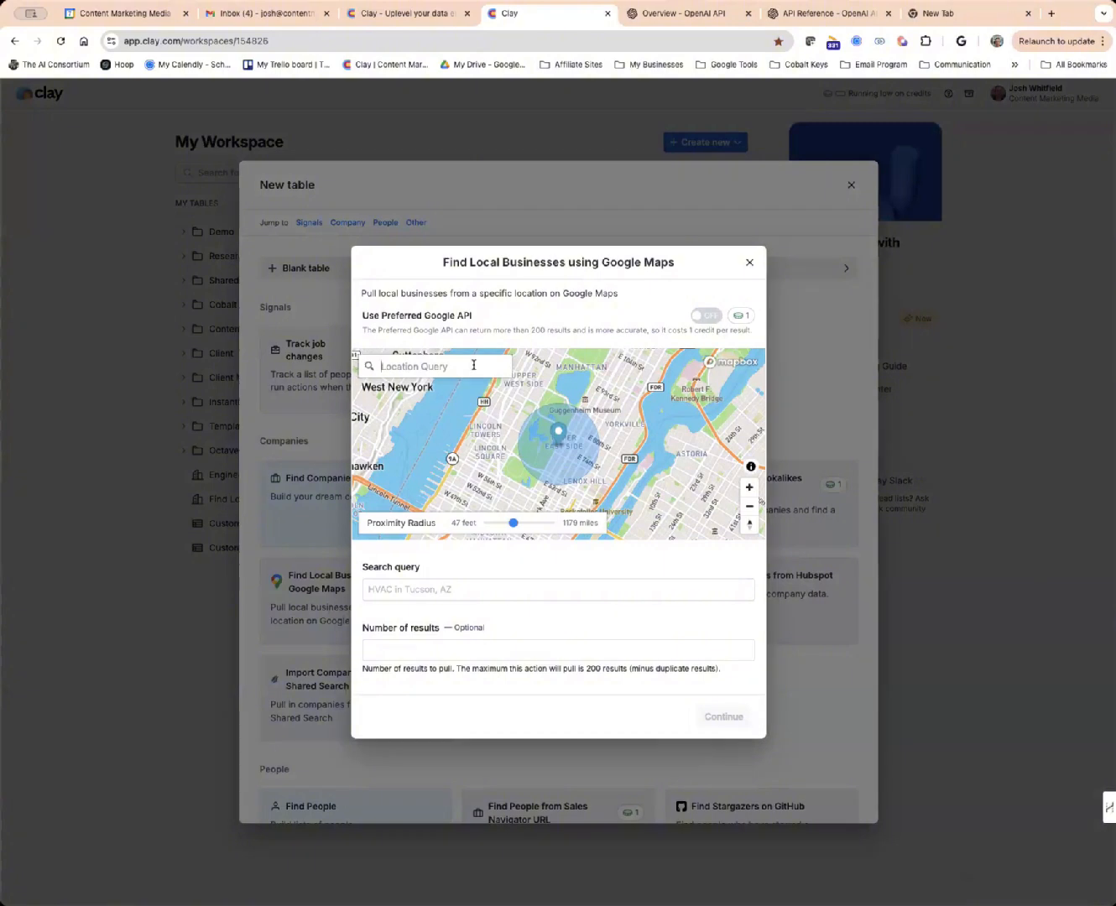
text(ne)
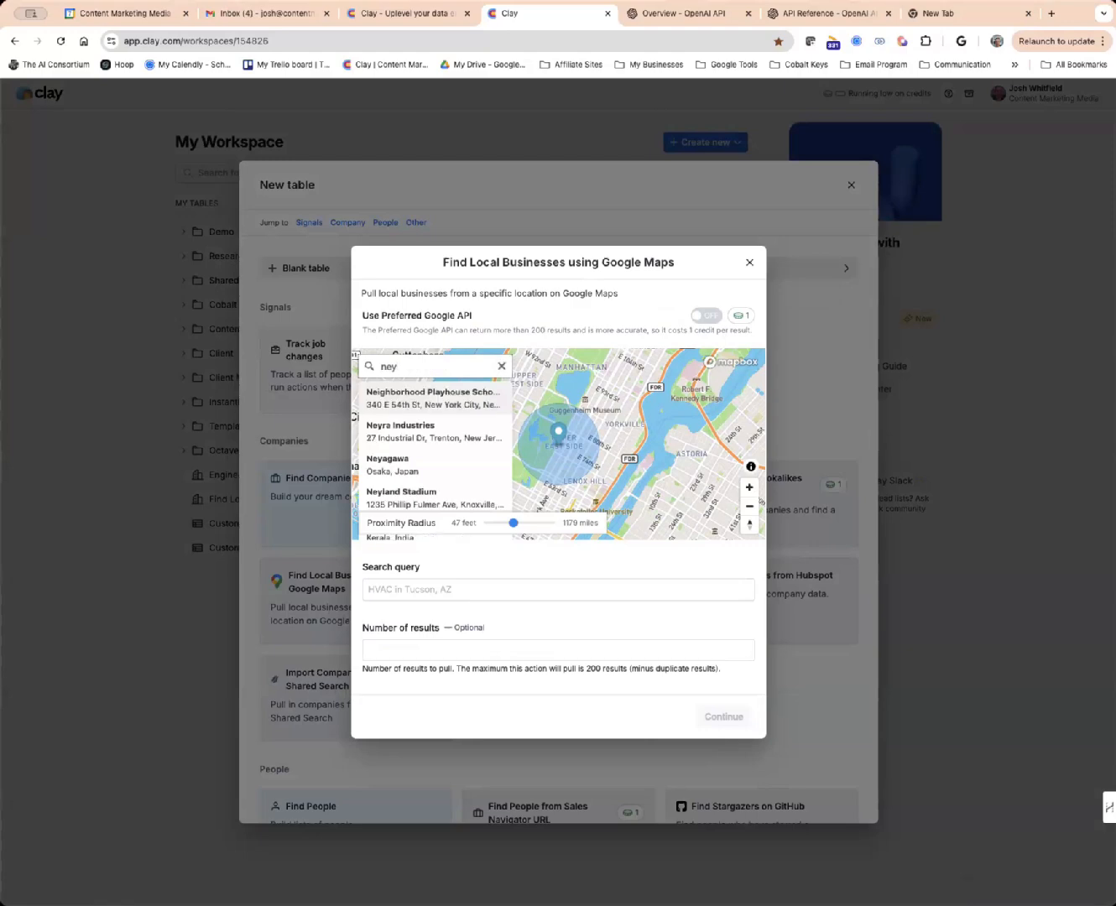
text(w)
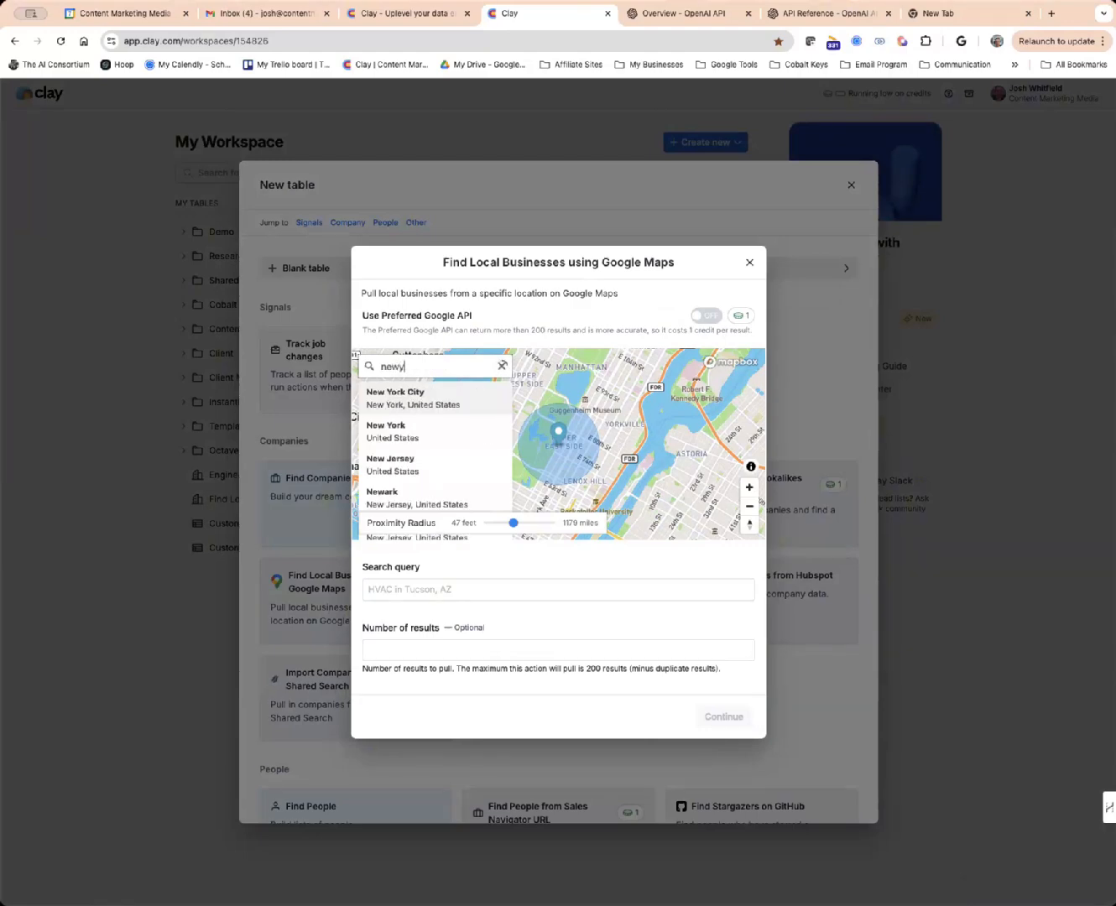
text(york)
key(BackSpace)
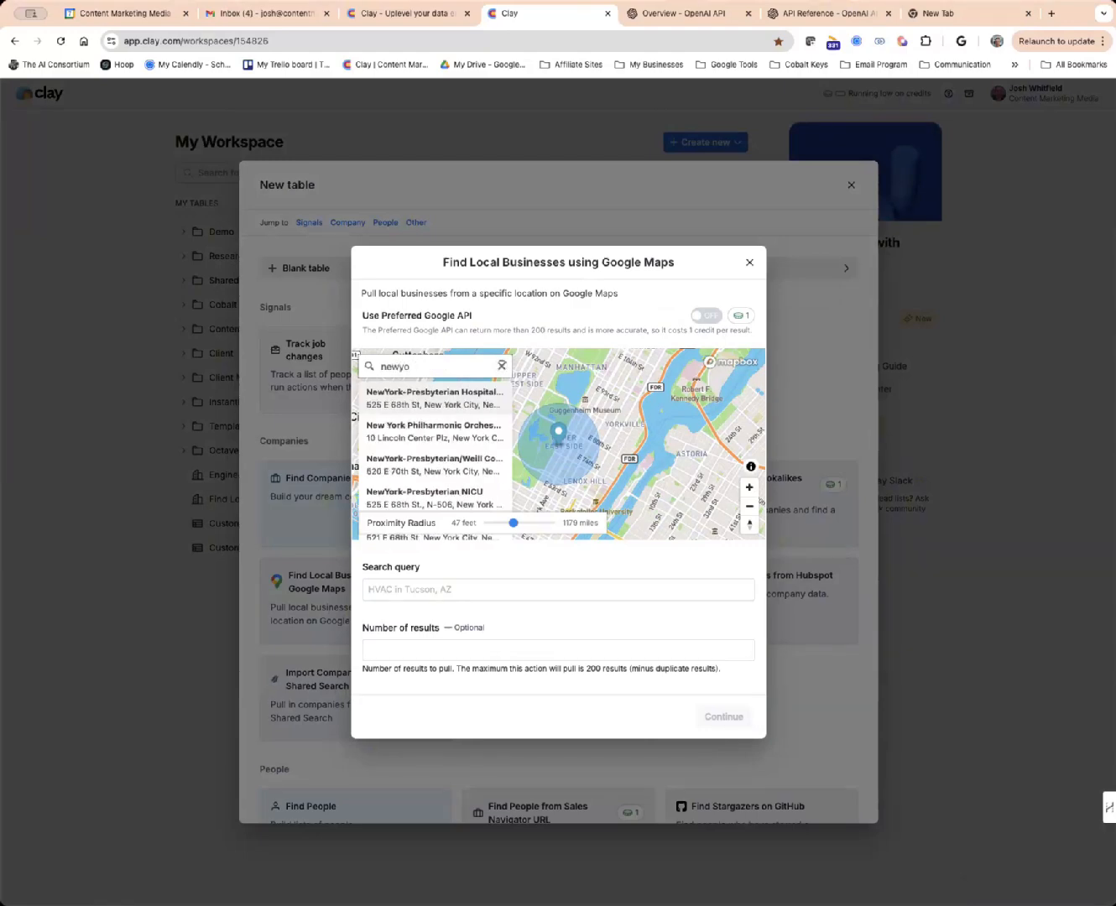
key(BackSpace)
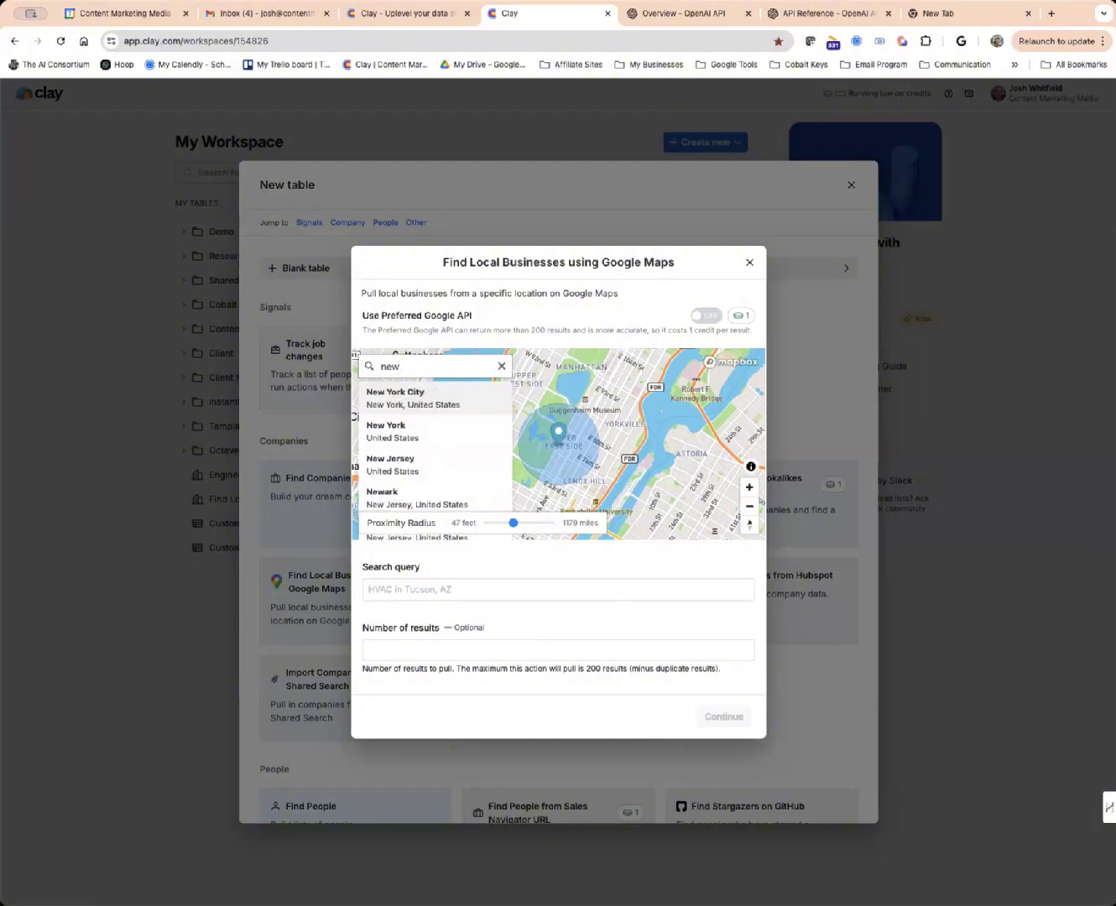
click(442, 403)
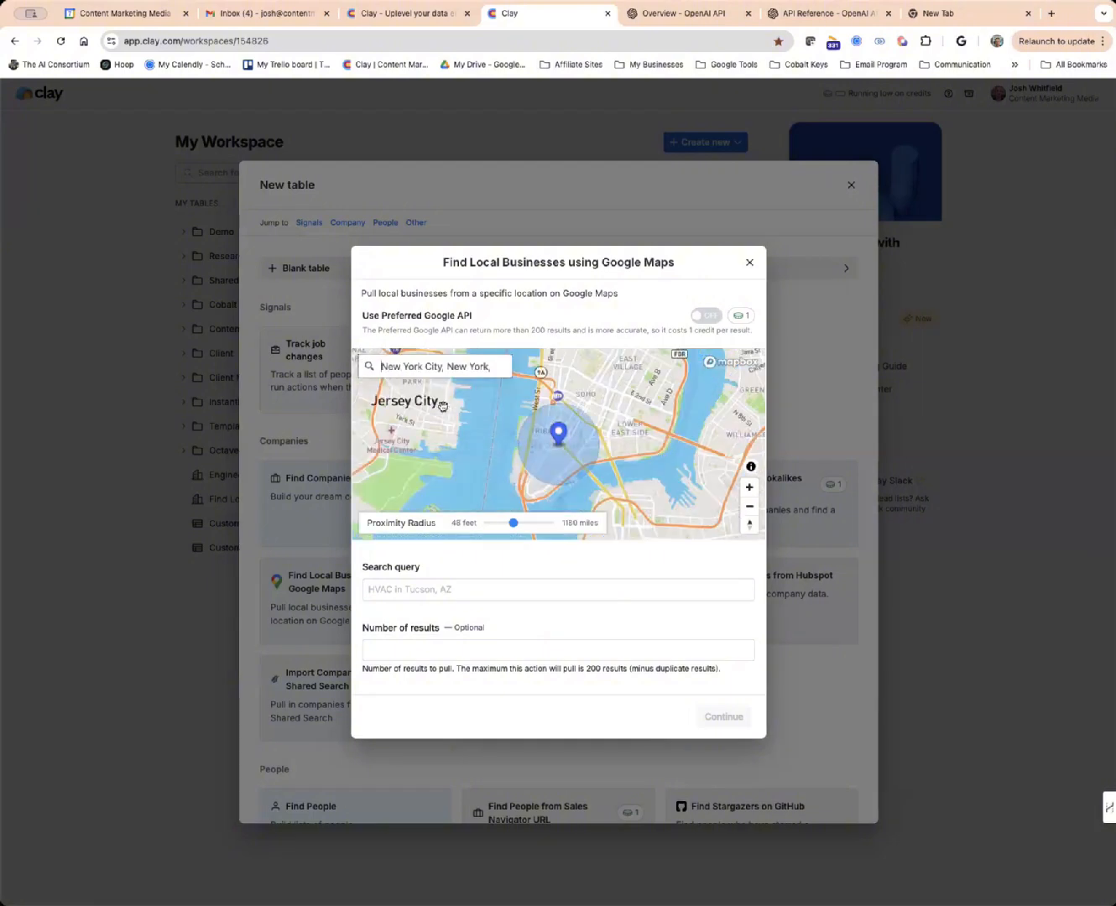
Set the search query to HVAC with 200 results and load the businesses into a new blank table.
click(411, 590)
text(L)
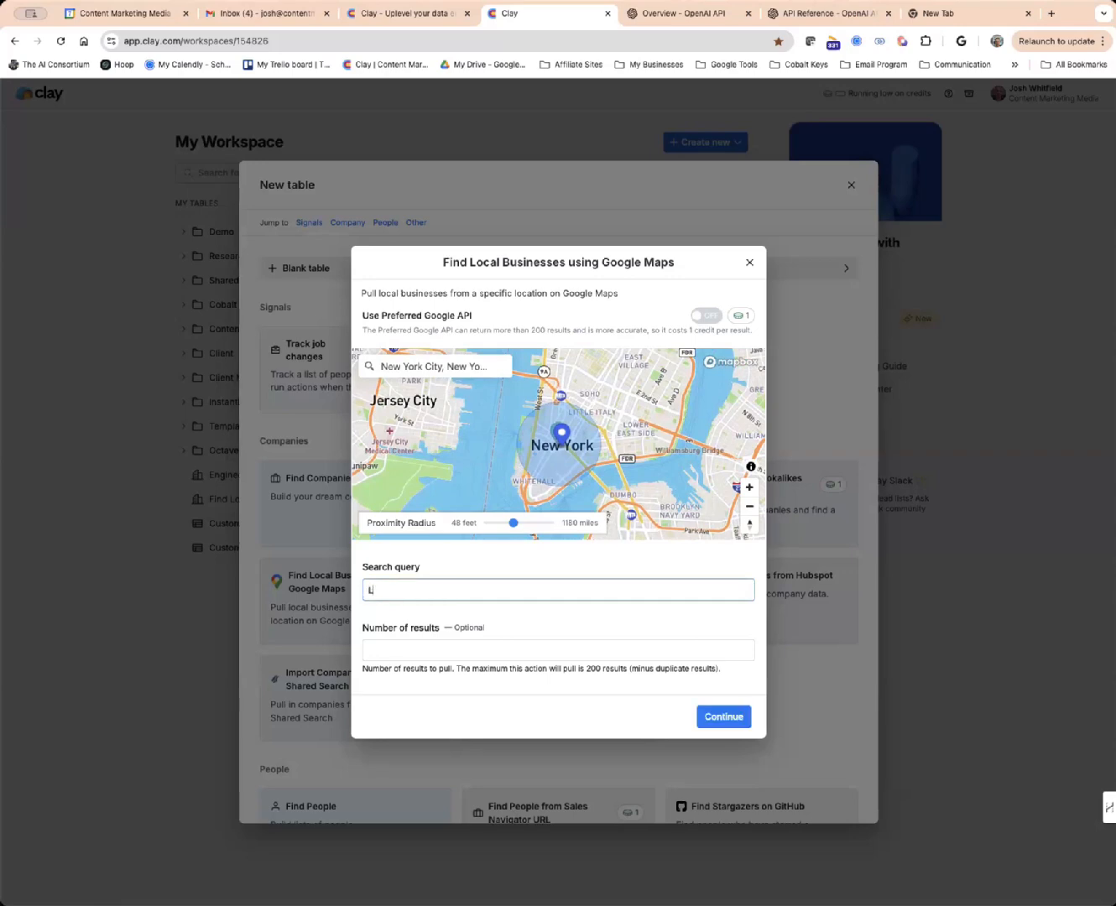
key(BackSpace)
key(BackSpace)
text(HVAC)
click(443, 646)
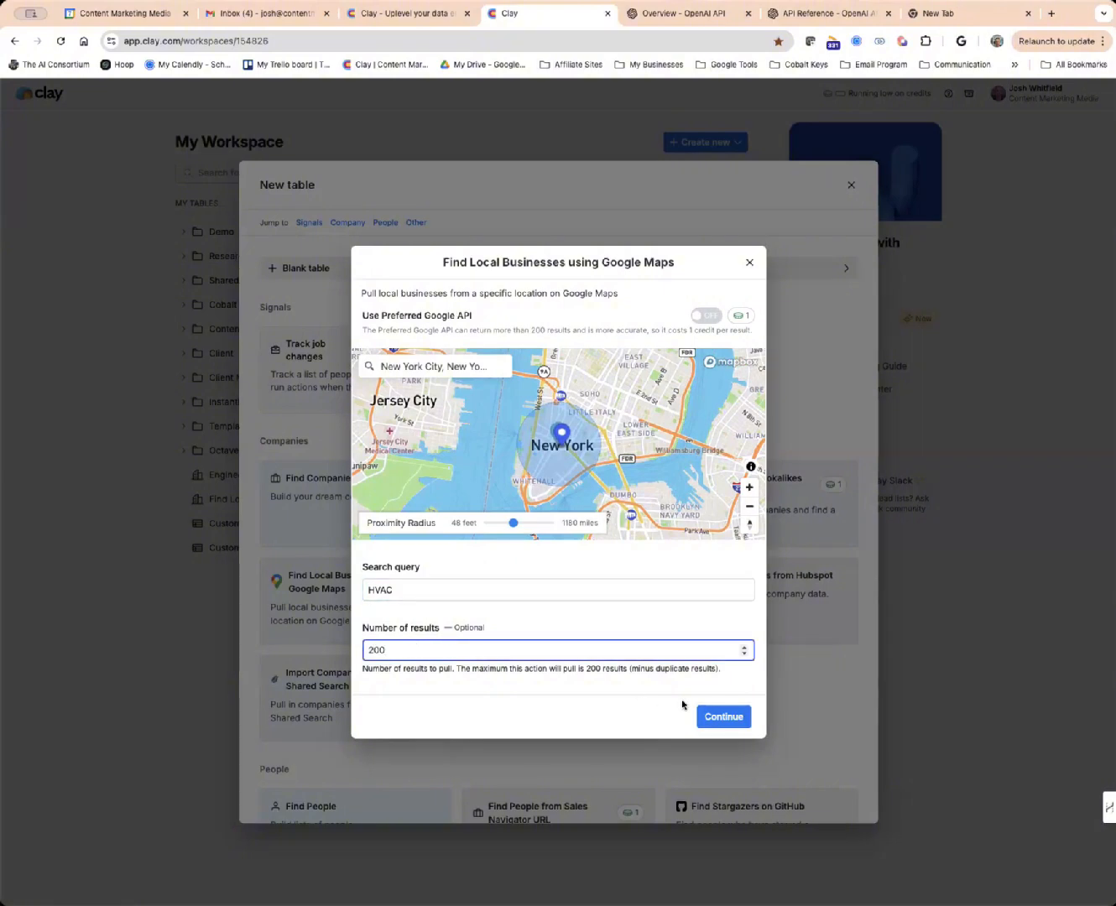
click(707, 717)
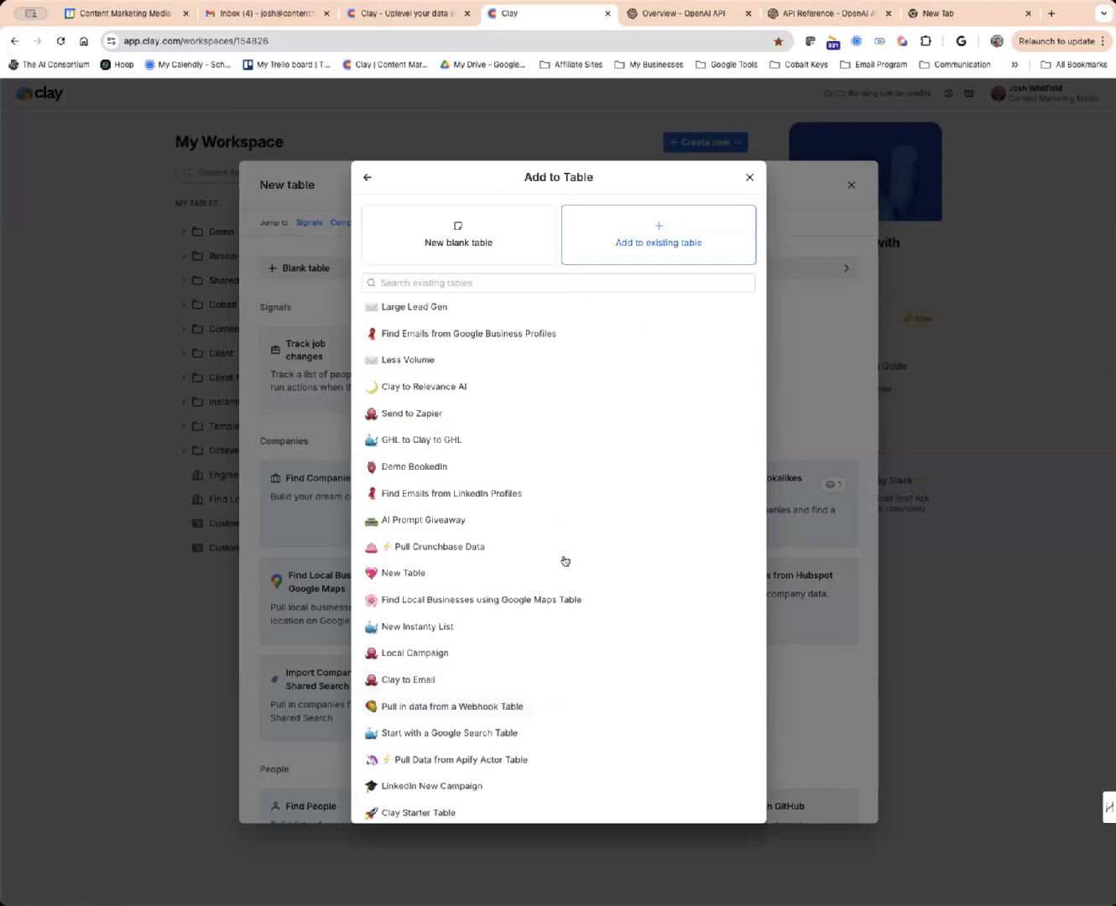
click(465, 243)
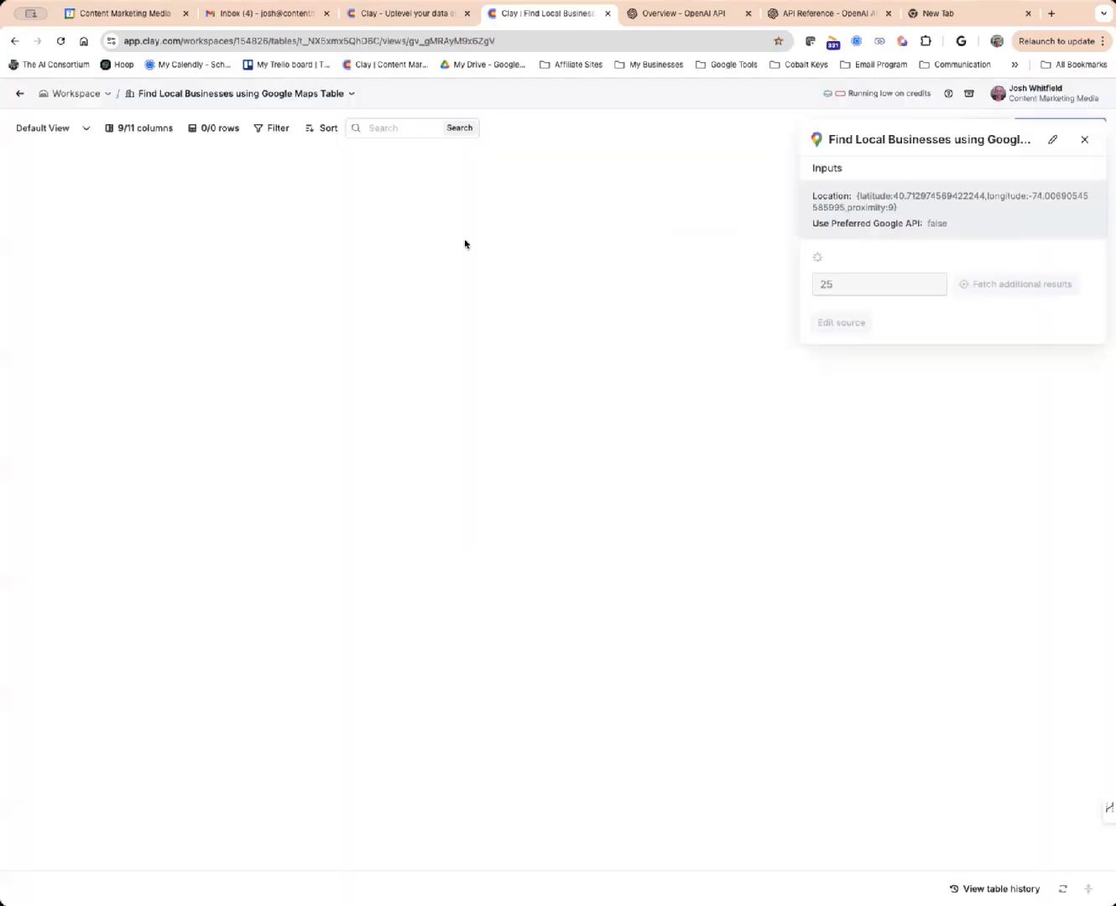
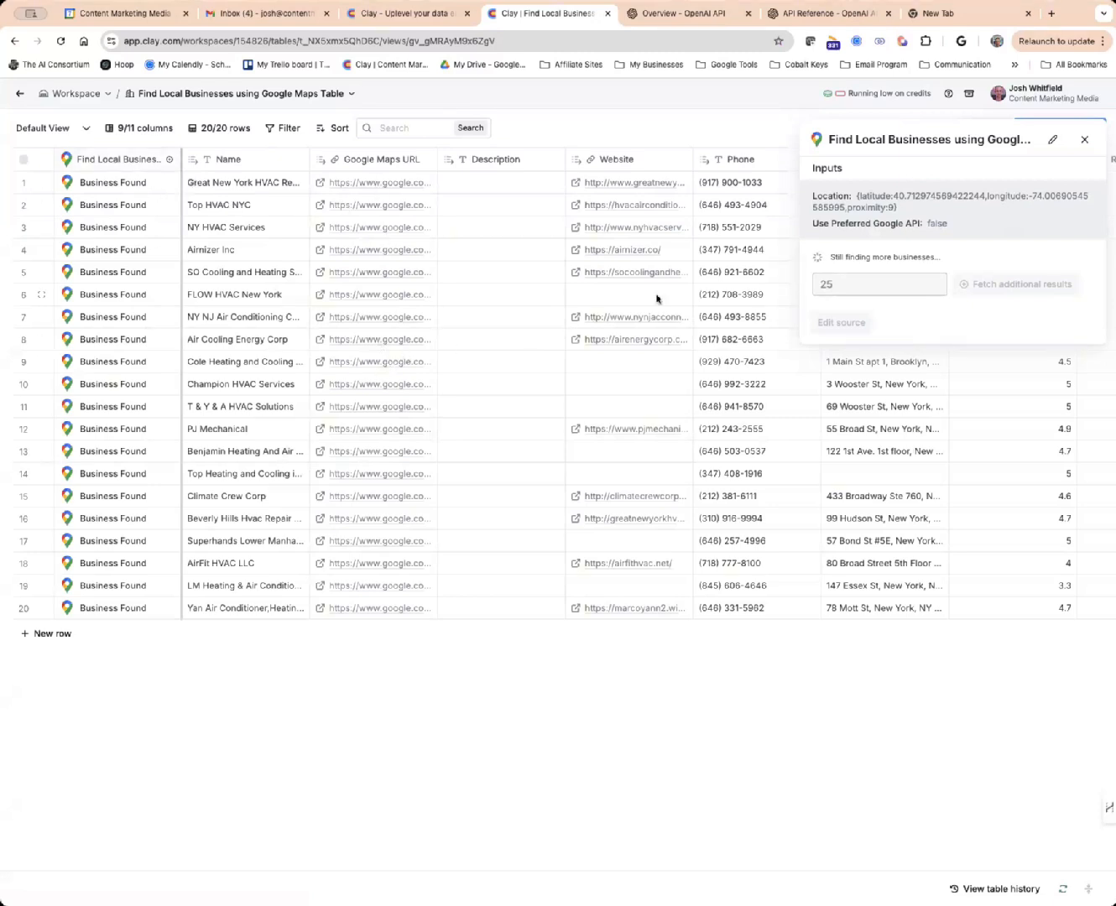
From the first business's cell details, add its second Types entry, Service establishment, as a new column named 1.
click(133, 191)
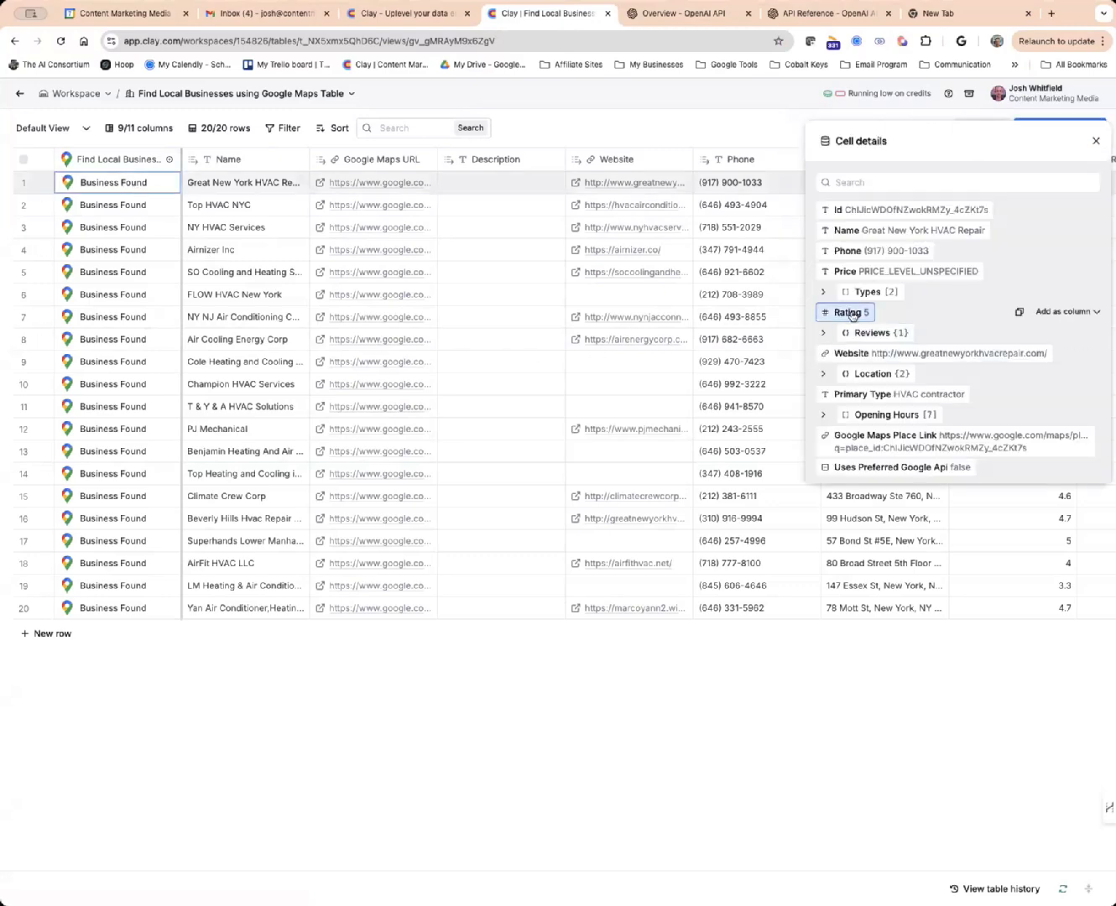
scroll(759, 320, right, 10)
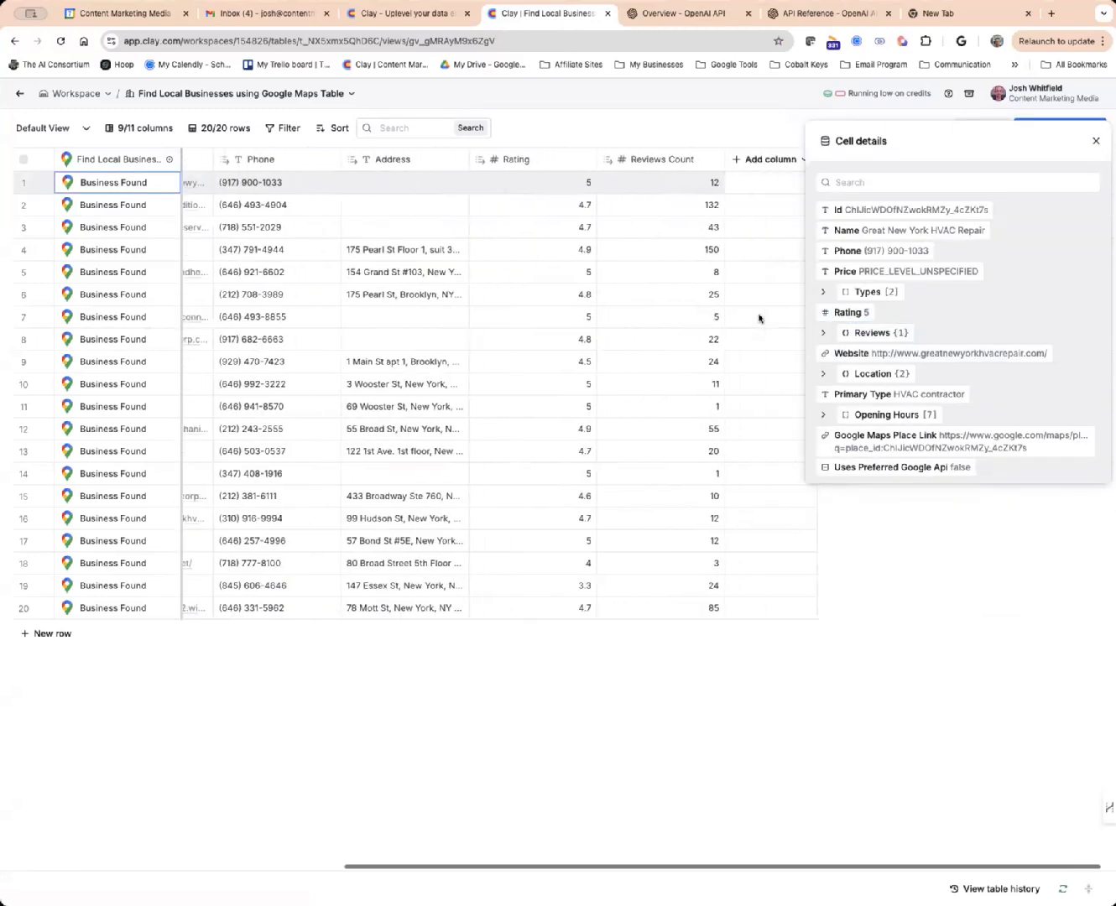
scroll(759, 318, left, 4)
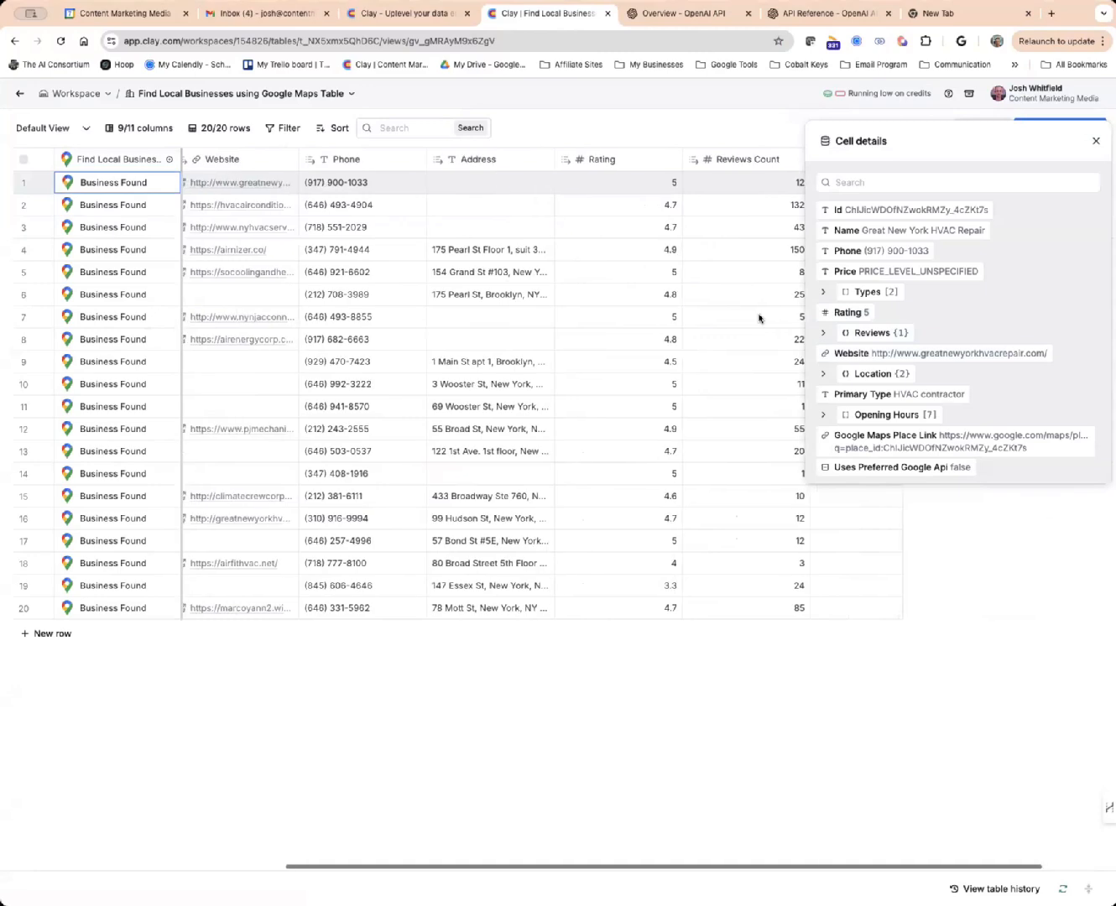
scroll(759, 319, left, 1)
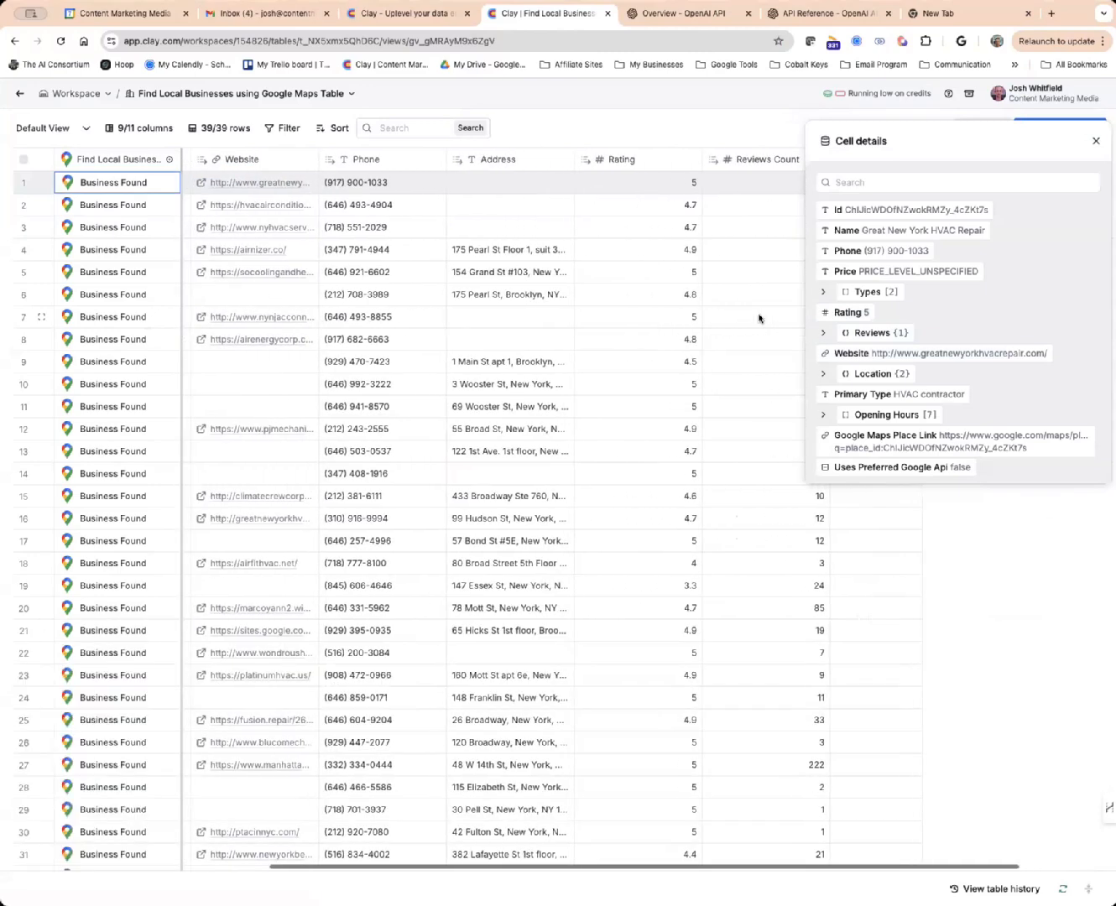
click(824, 296)
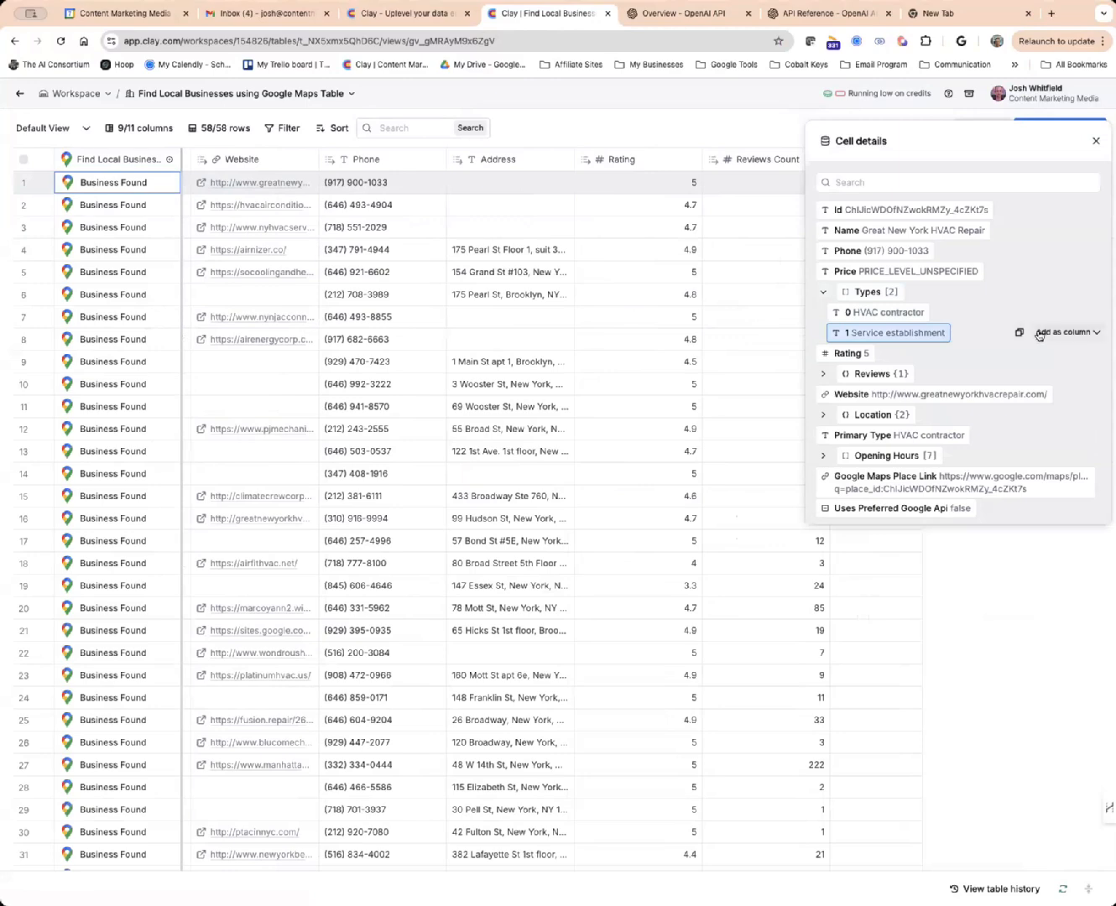
click(1042, 335)
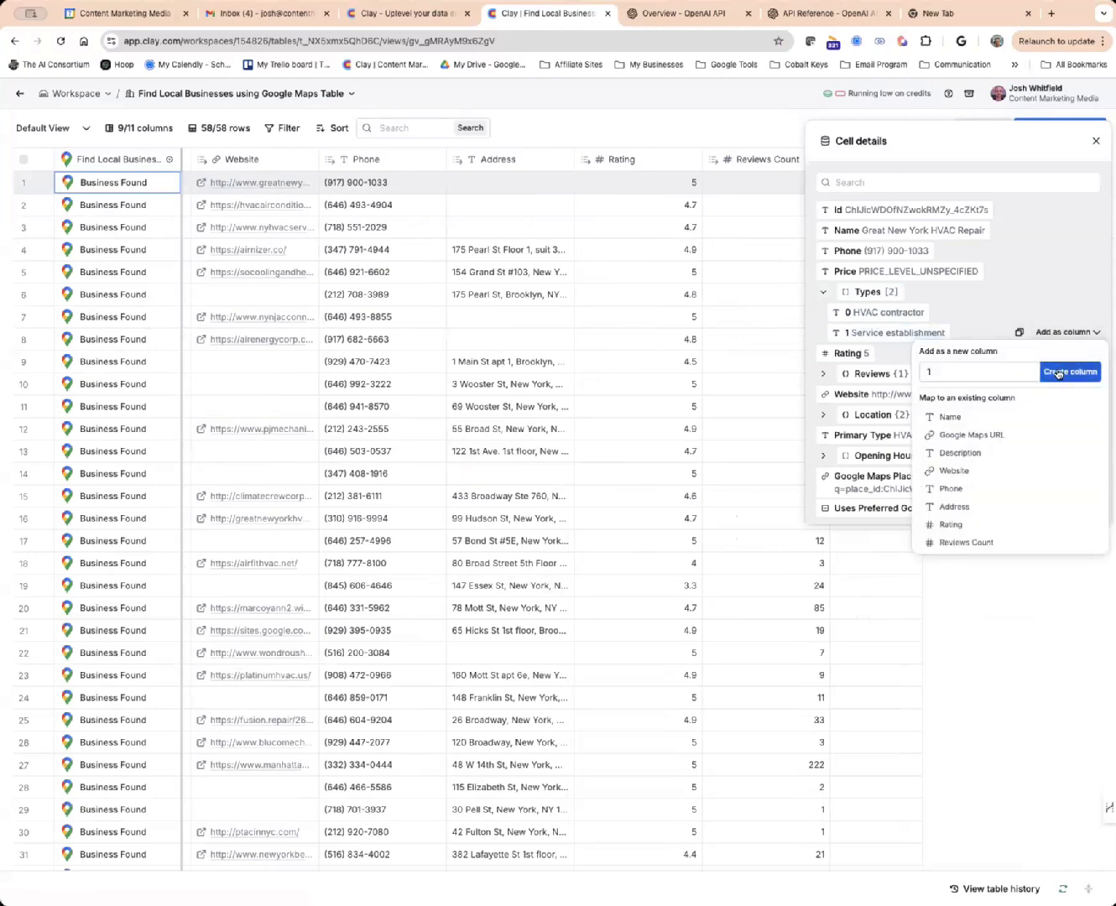
click(1054, 369)
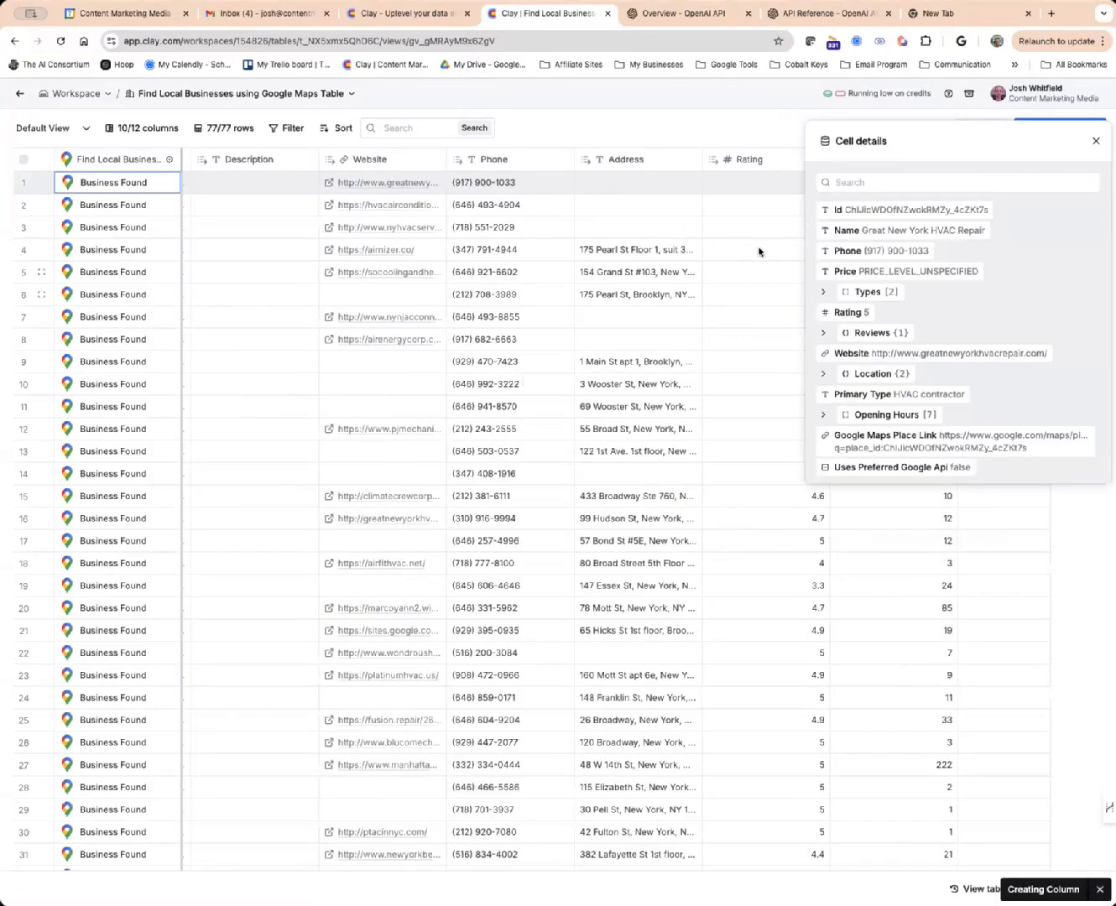
click(1097, 143)
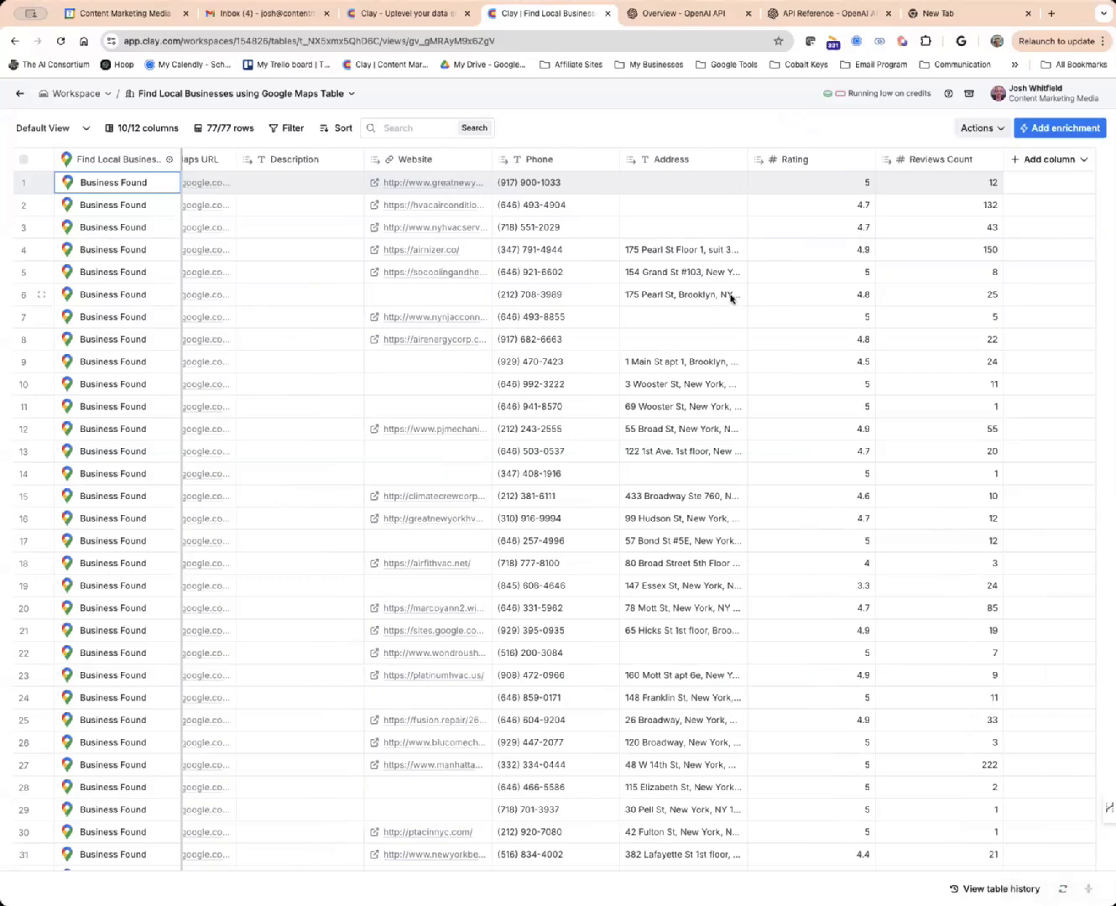
scroll(688, 295, left, 8)
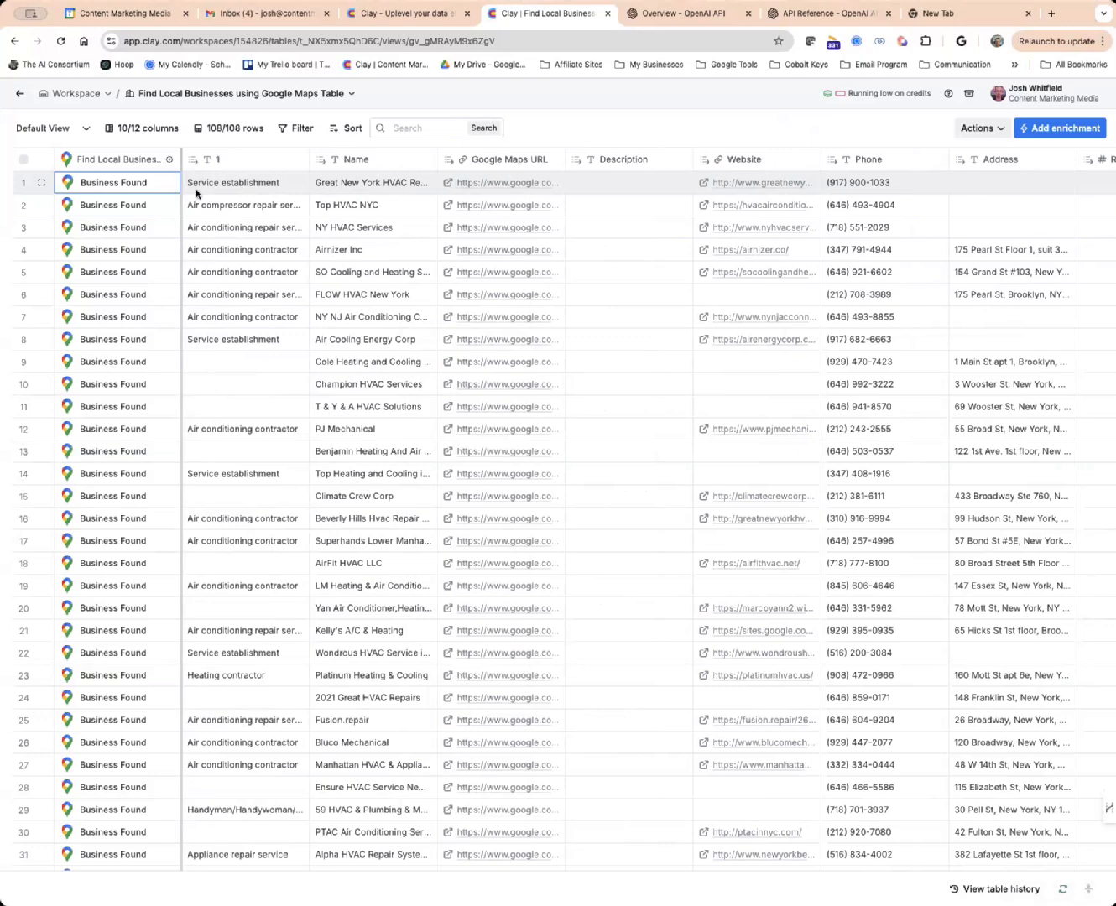
click(170, 162)
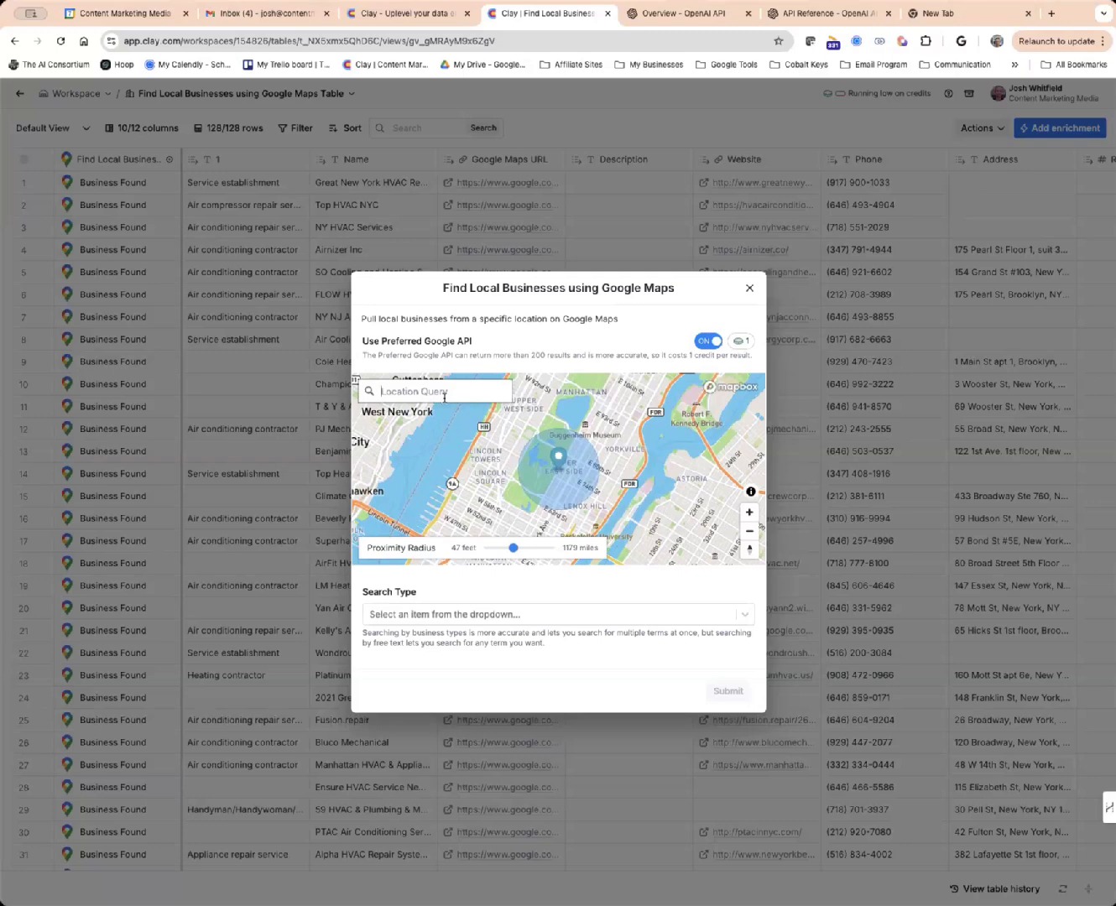
click(709, 341)
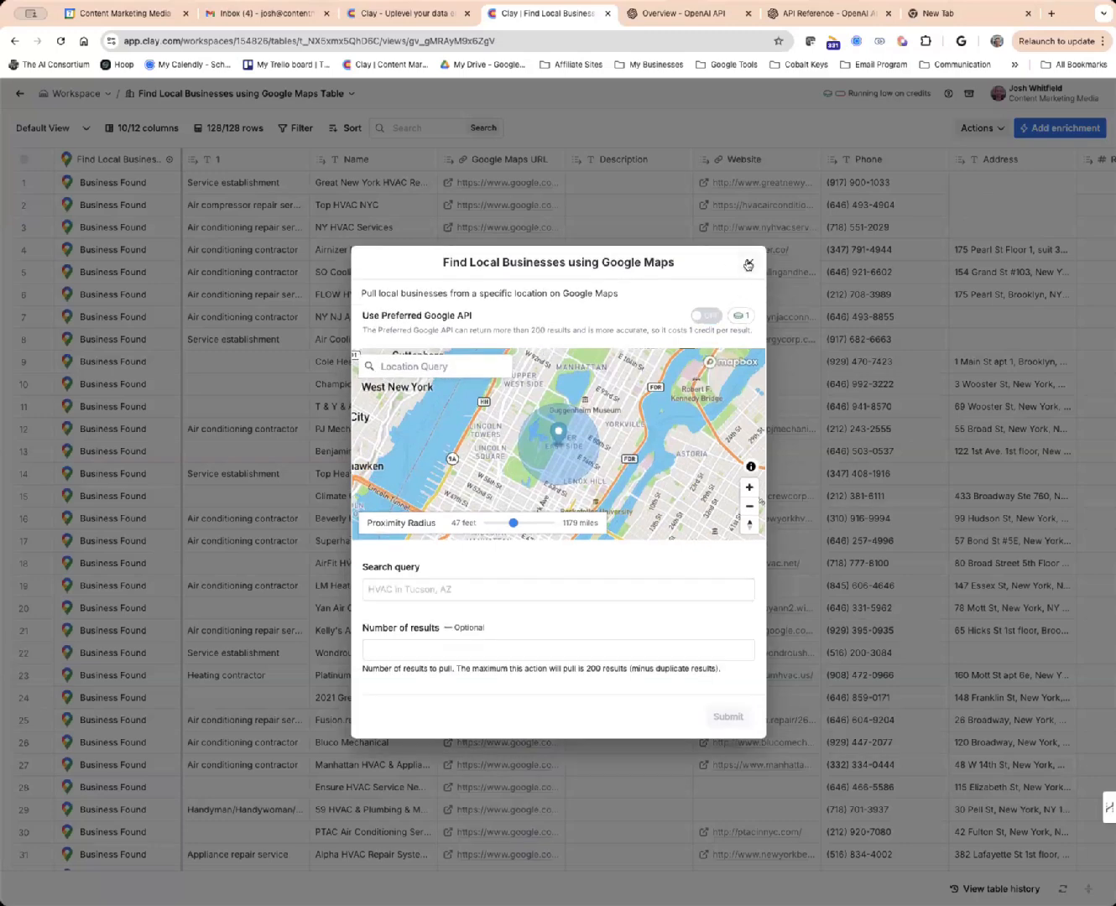
click(748, 263)
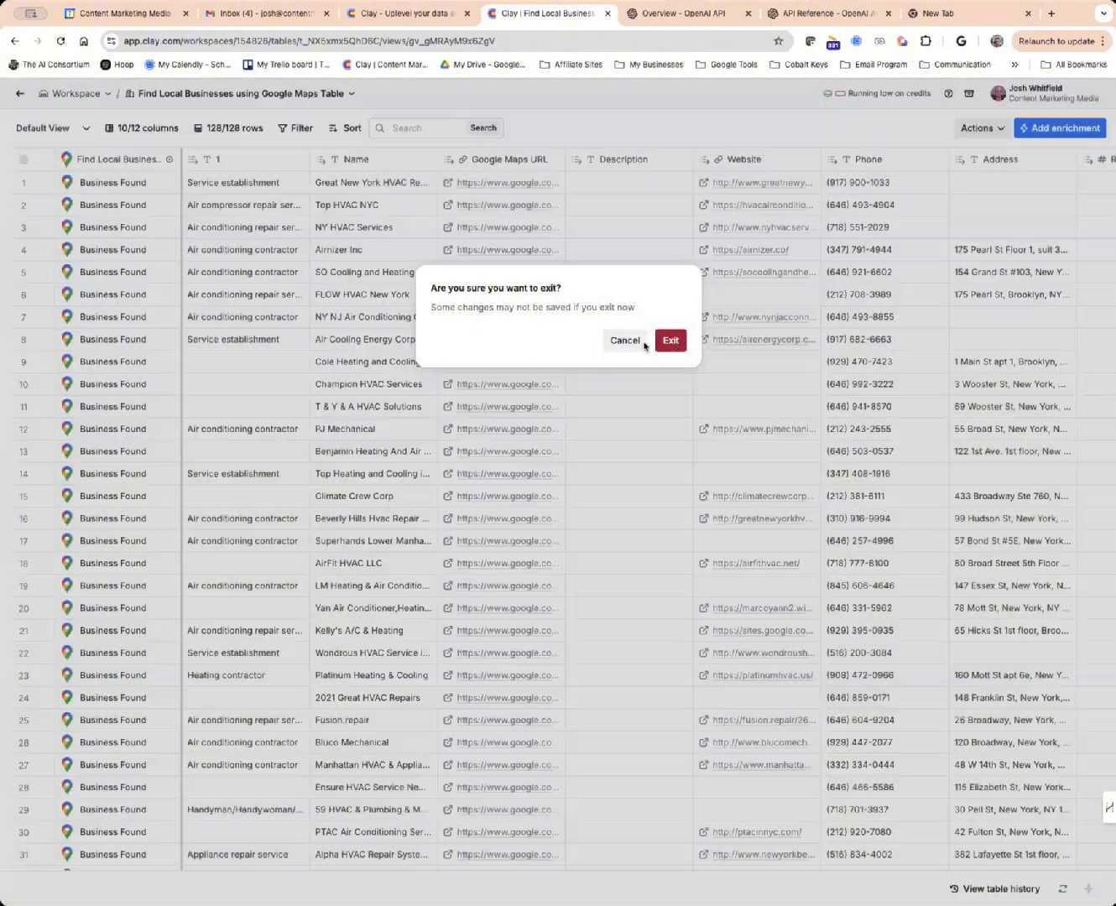
click(670, 340)
Look through all the HVAC businesses pulled into the table and return to the first row.
scroll(401, 296, down, 5)
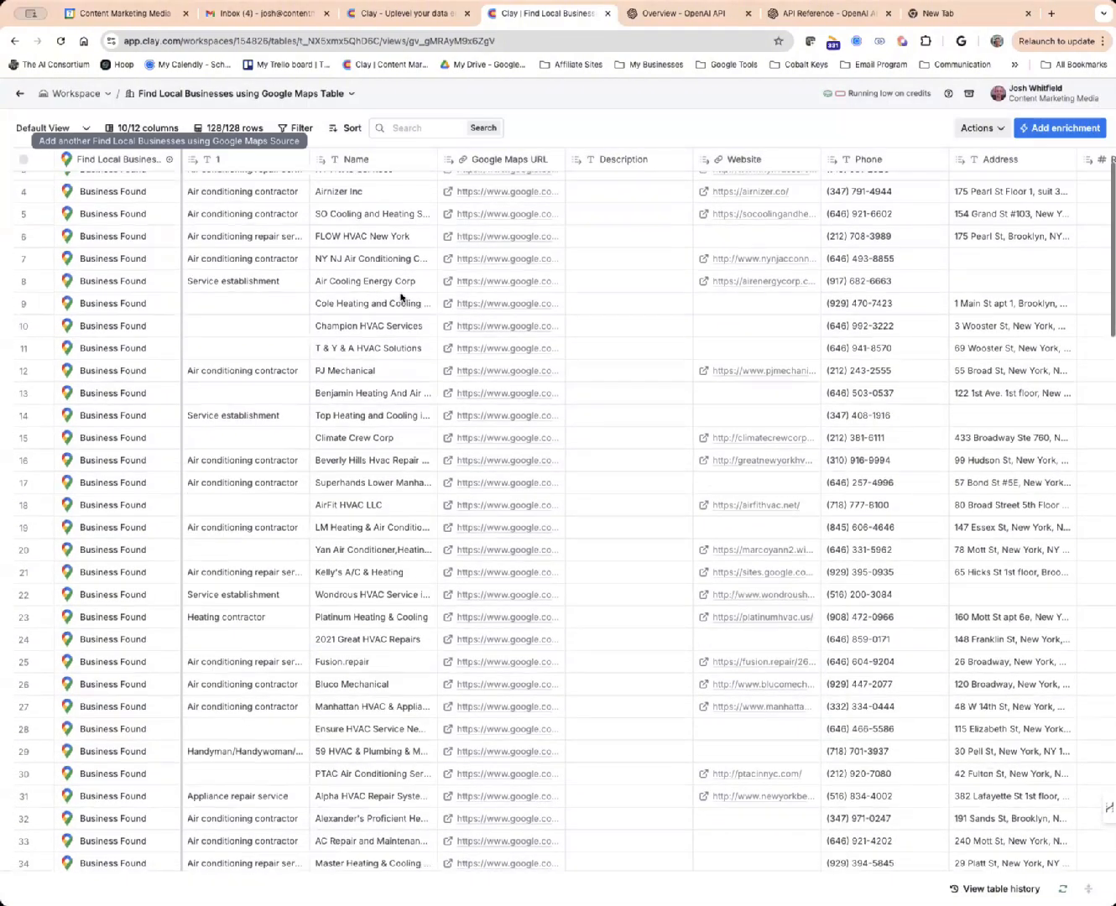
scroll(401, 296, down, 10)
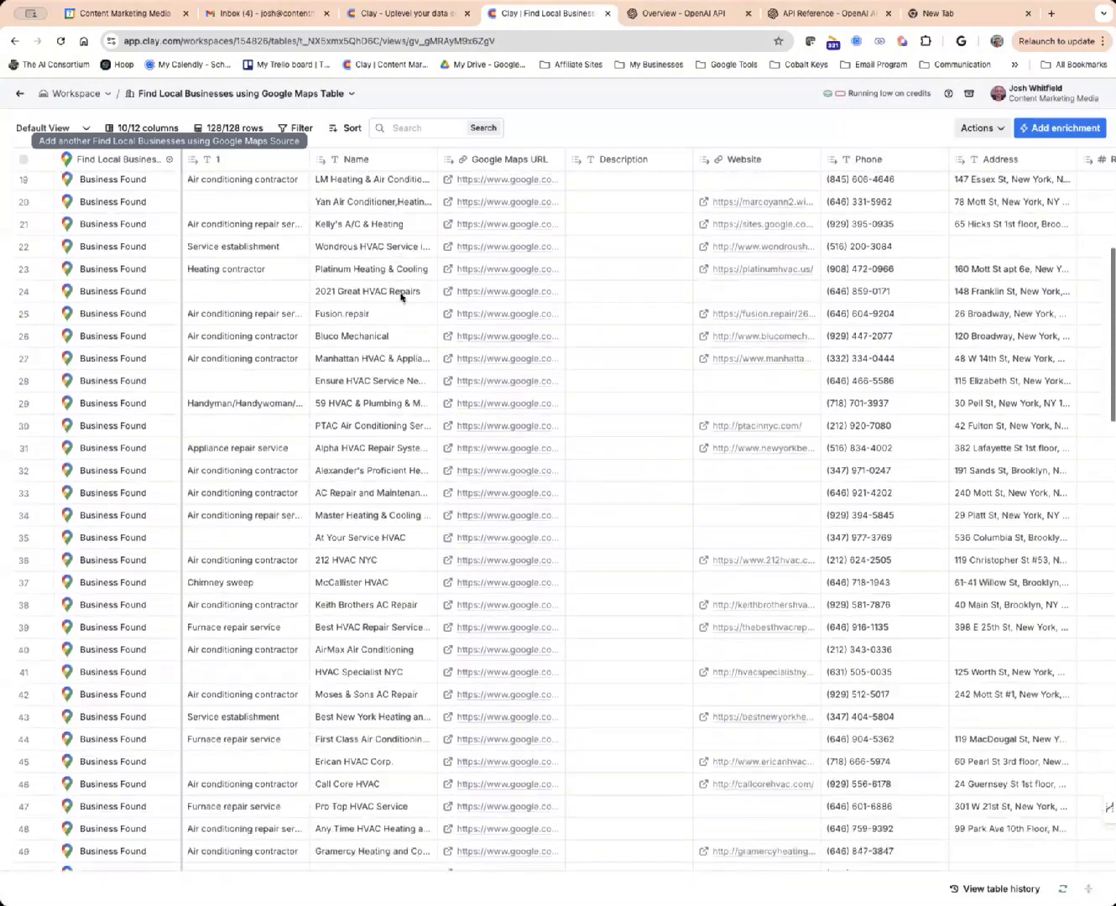
scroll(401, 296, down, 15)
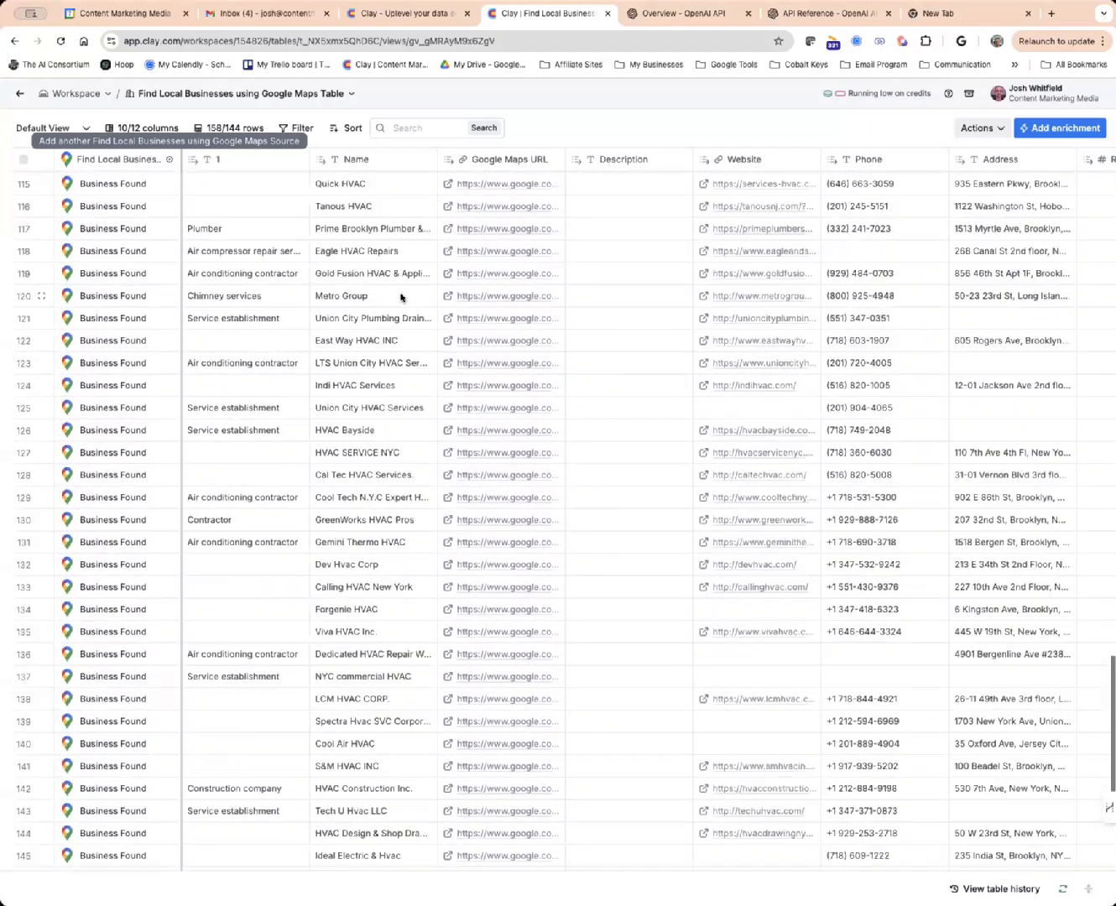
scroll(401, 296, down, 3)
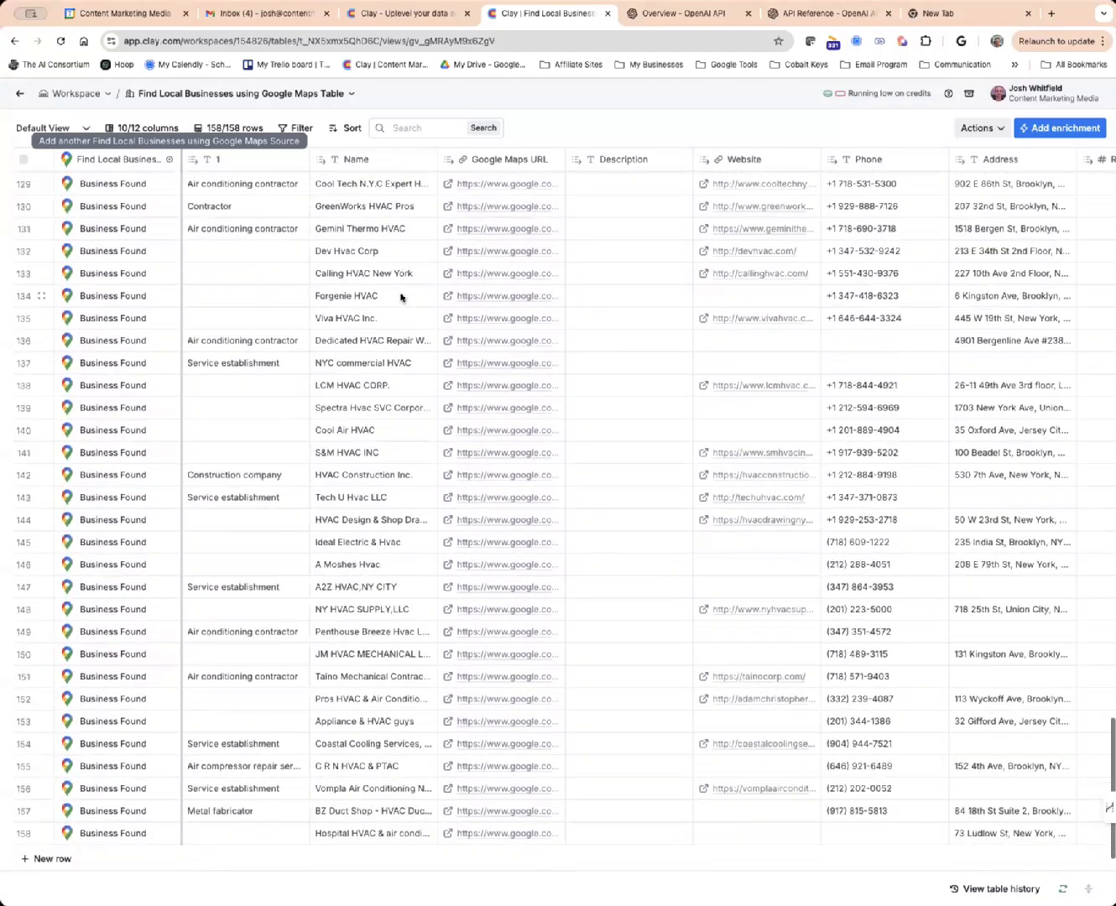
scroll(401, 297, up, 20)
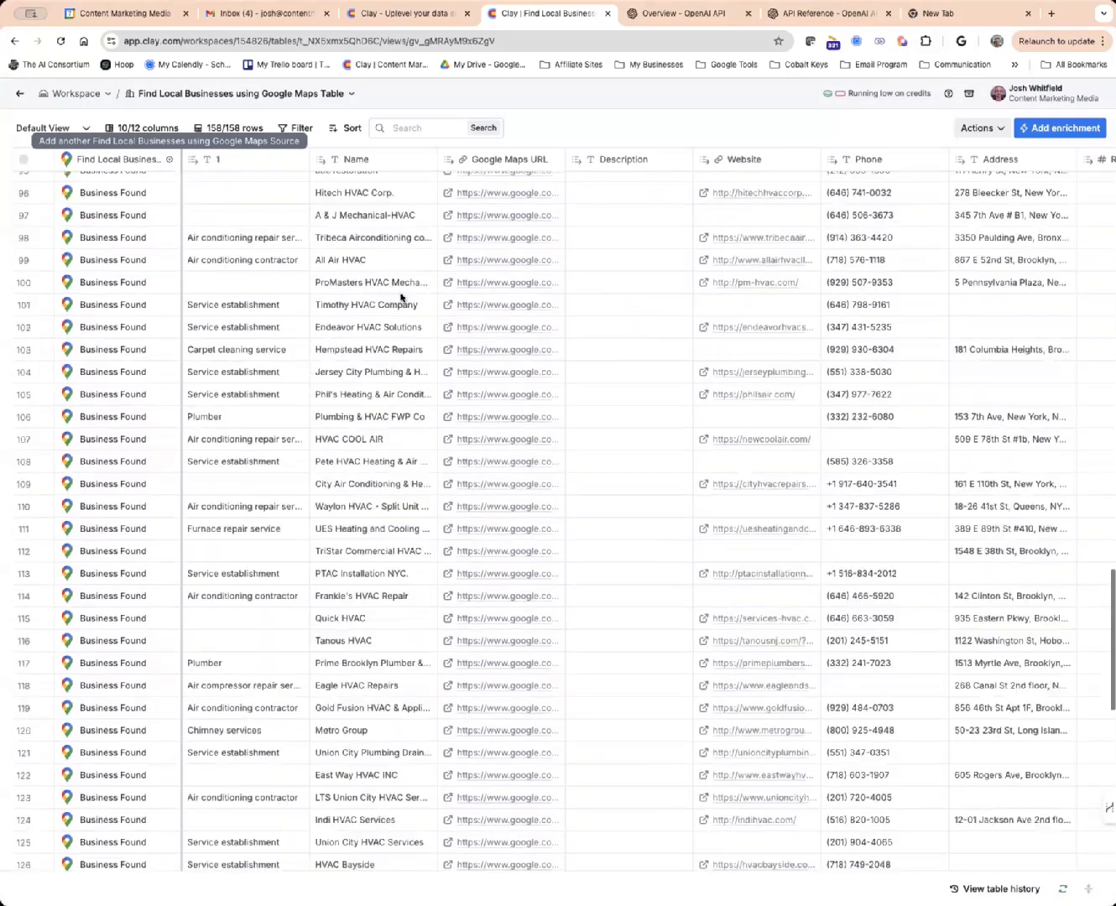
scroll(401, 296, up, 10)
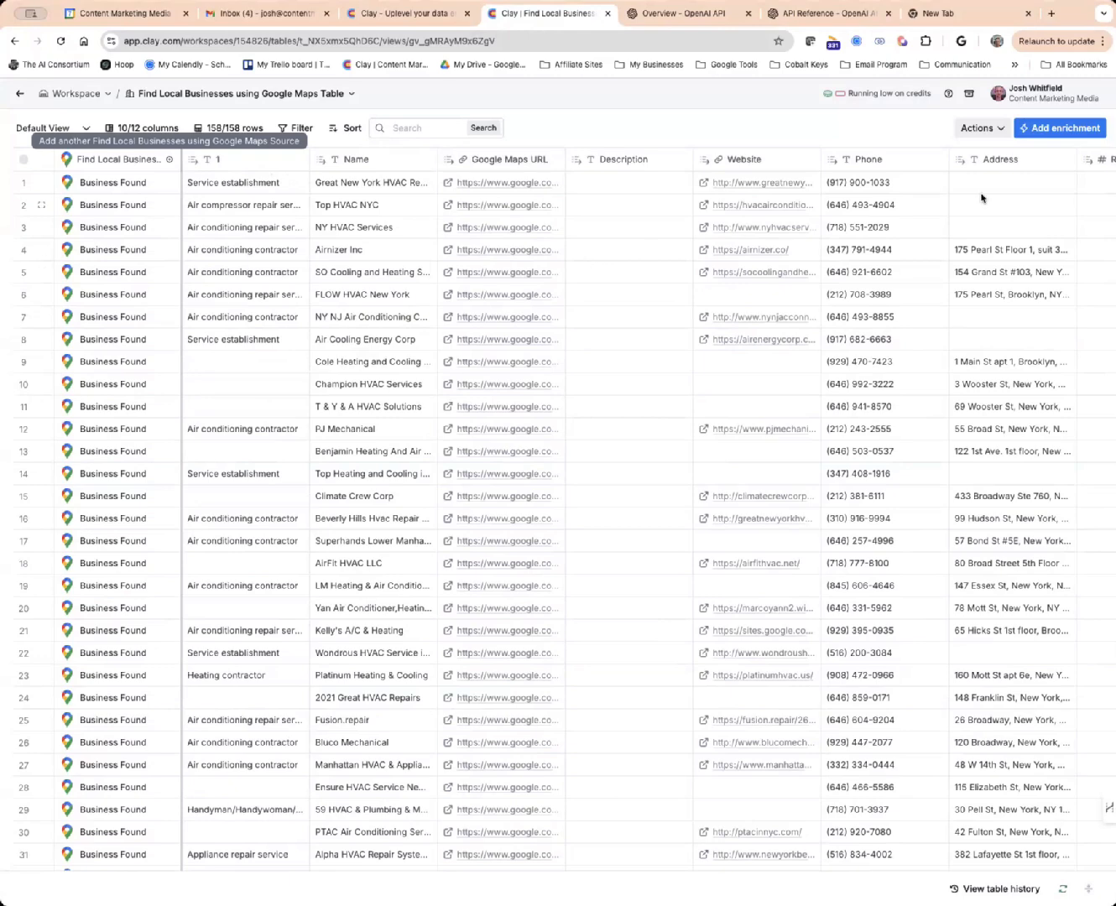
Open the Find Companies source for adding more companies and look through its search filters.
click(986, 137)
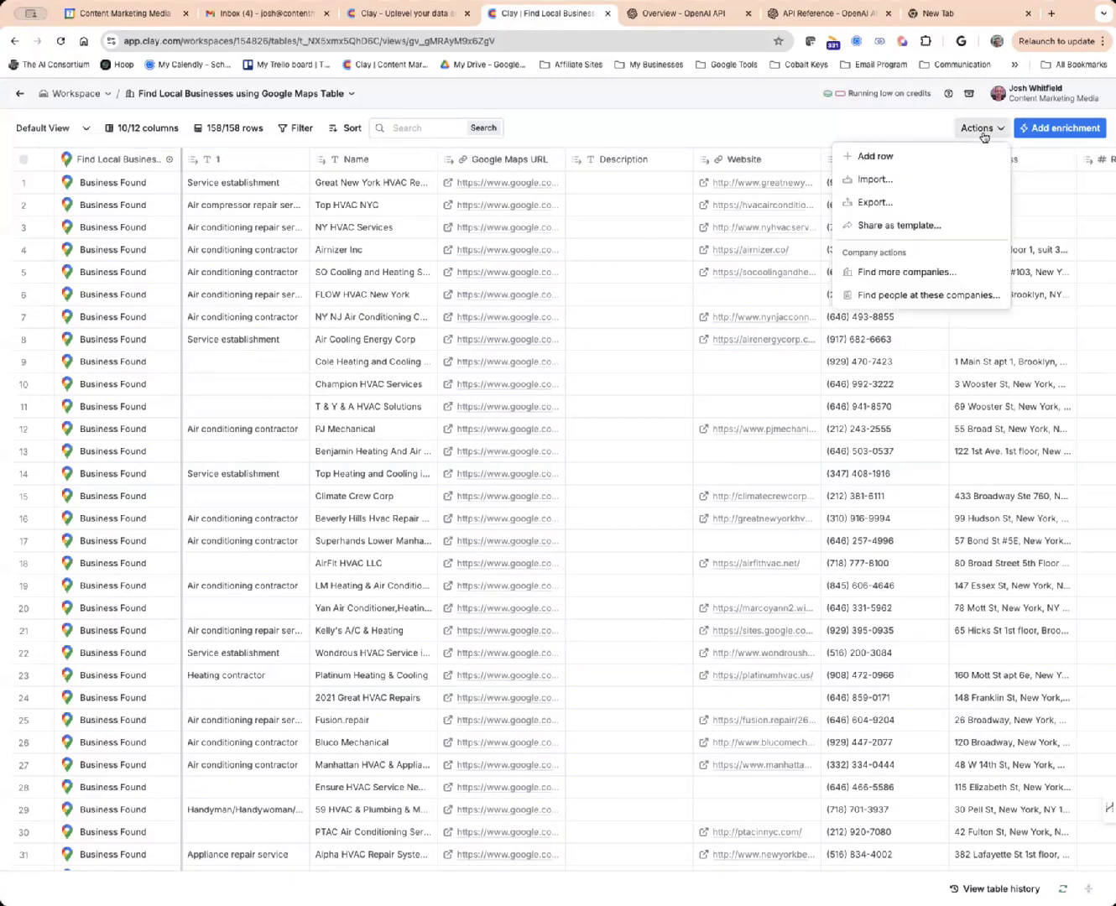
click(932, 176)
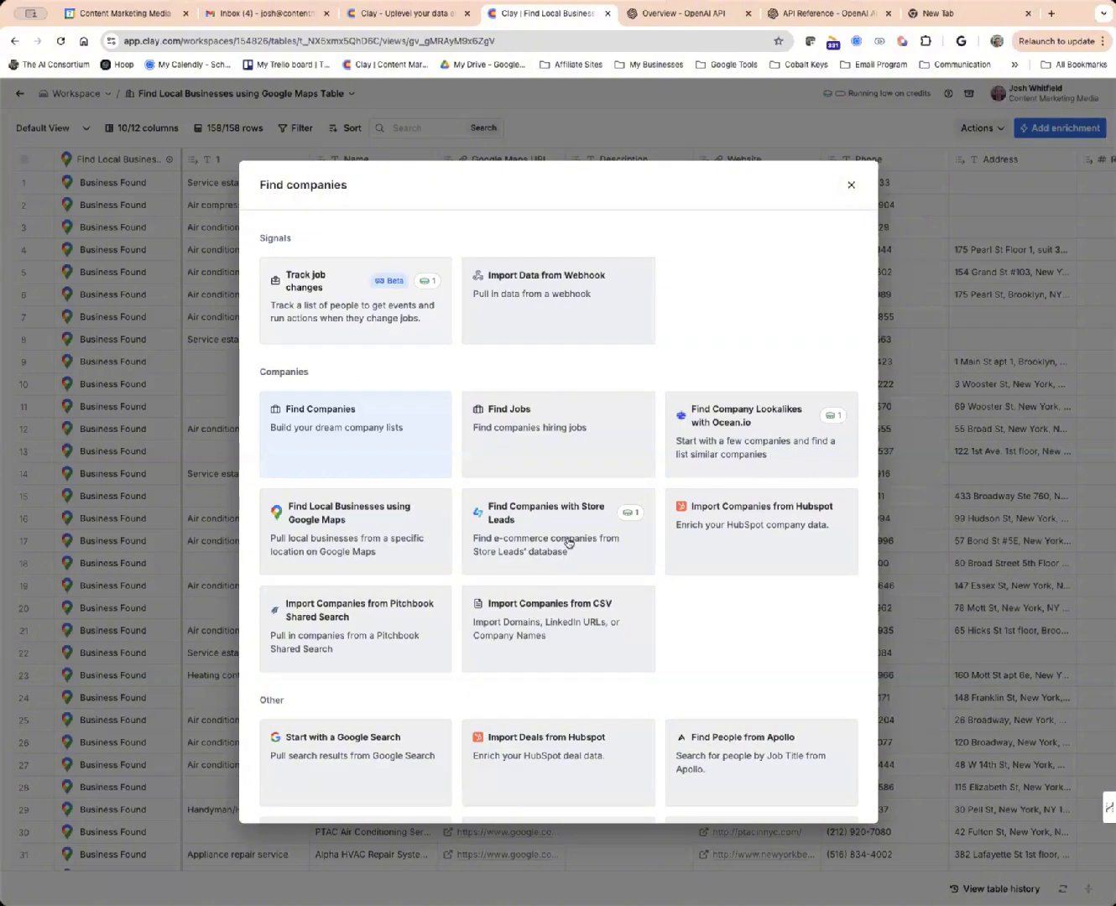
click(310, 430)
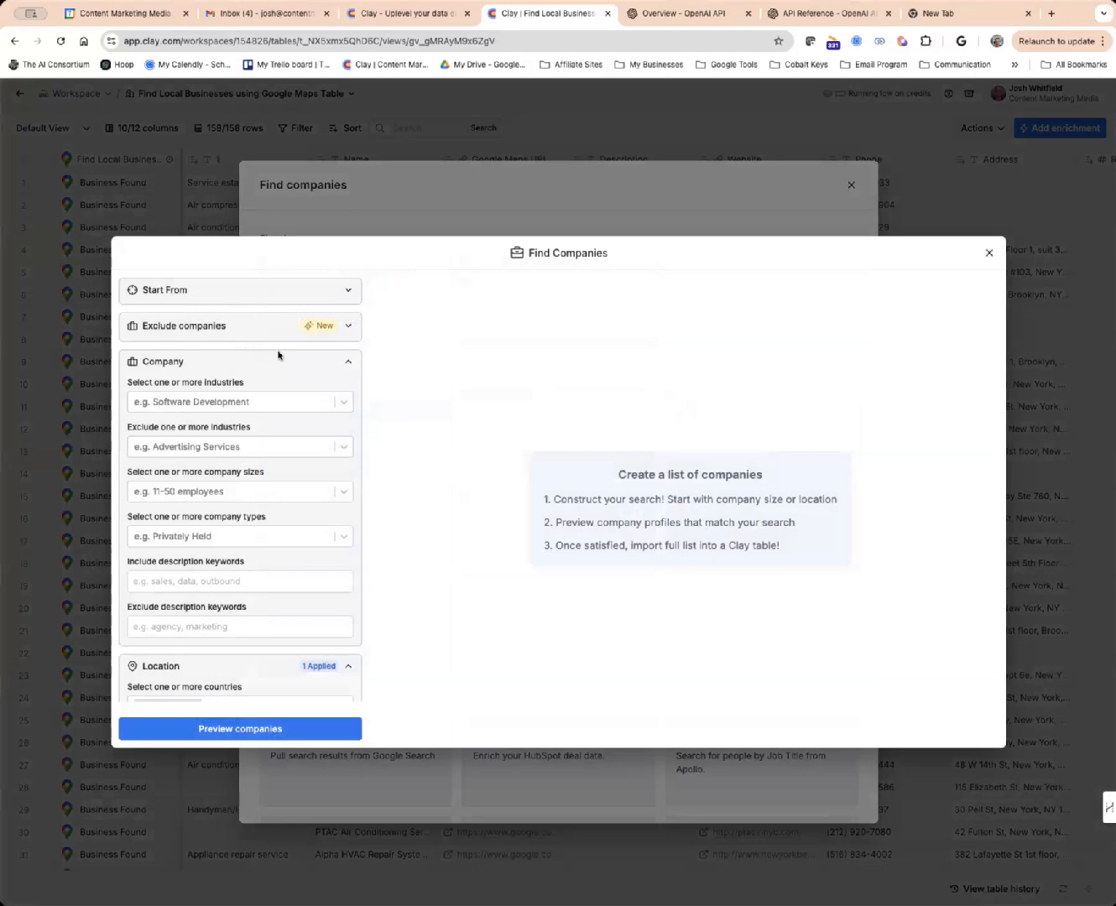
scroll(279, 354, down, 5)
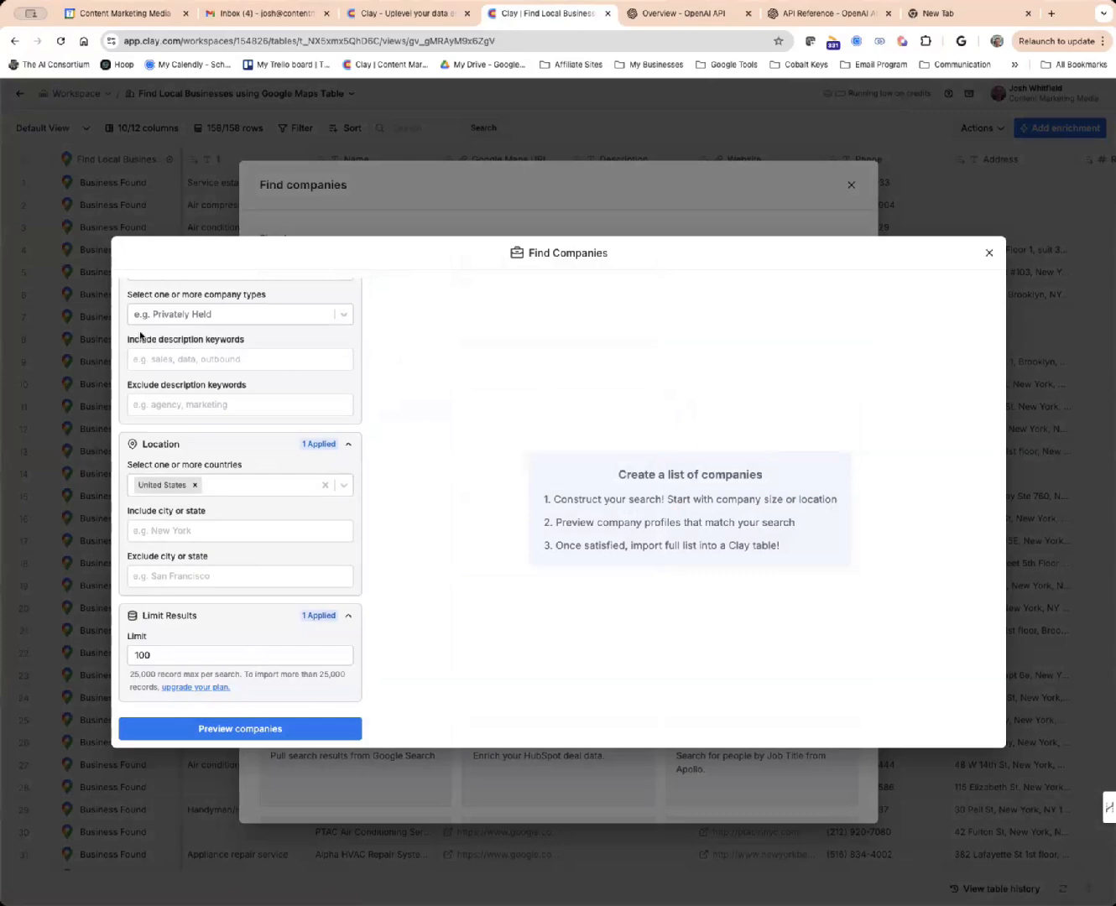
scroll(205, 359, up, 5)
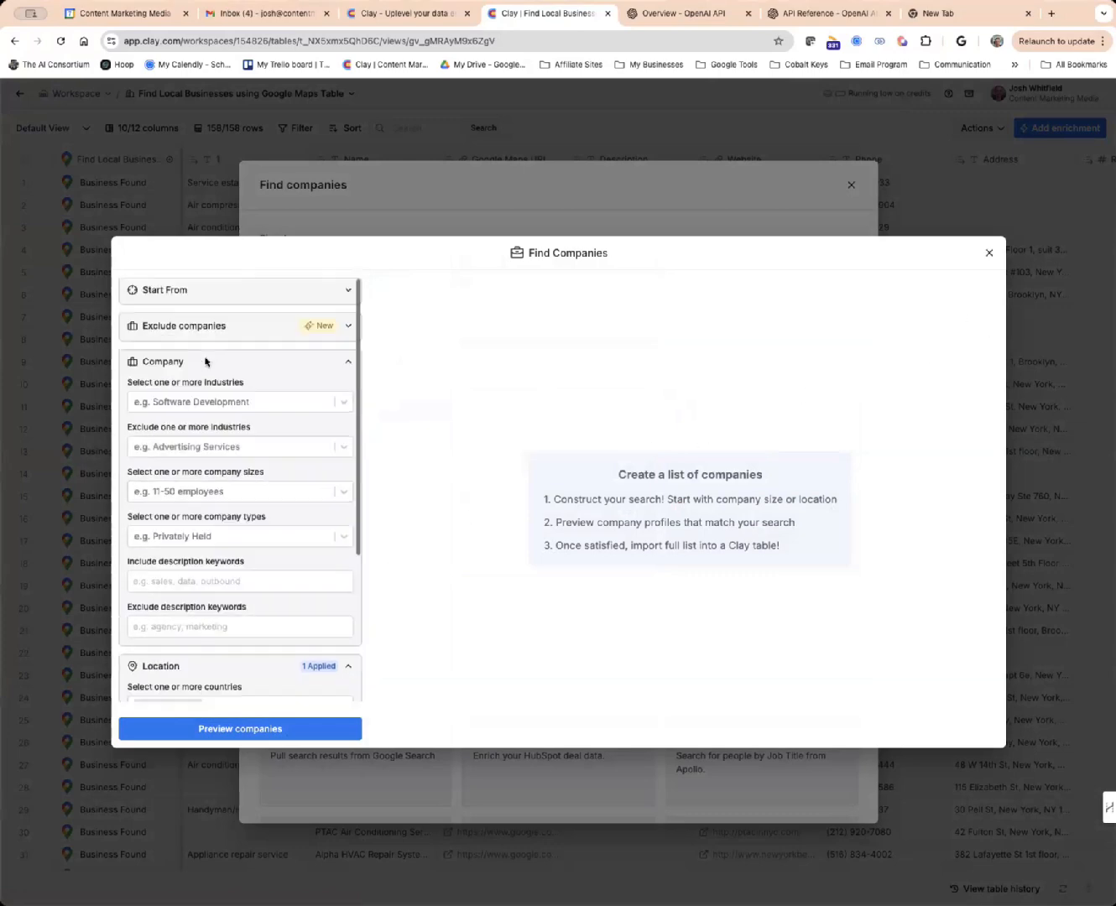
Search the included industries filter for hvac and leave it without a selected industry.
click(204, 408)
text(air)
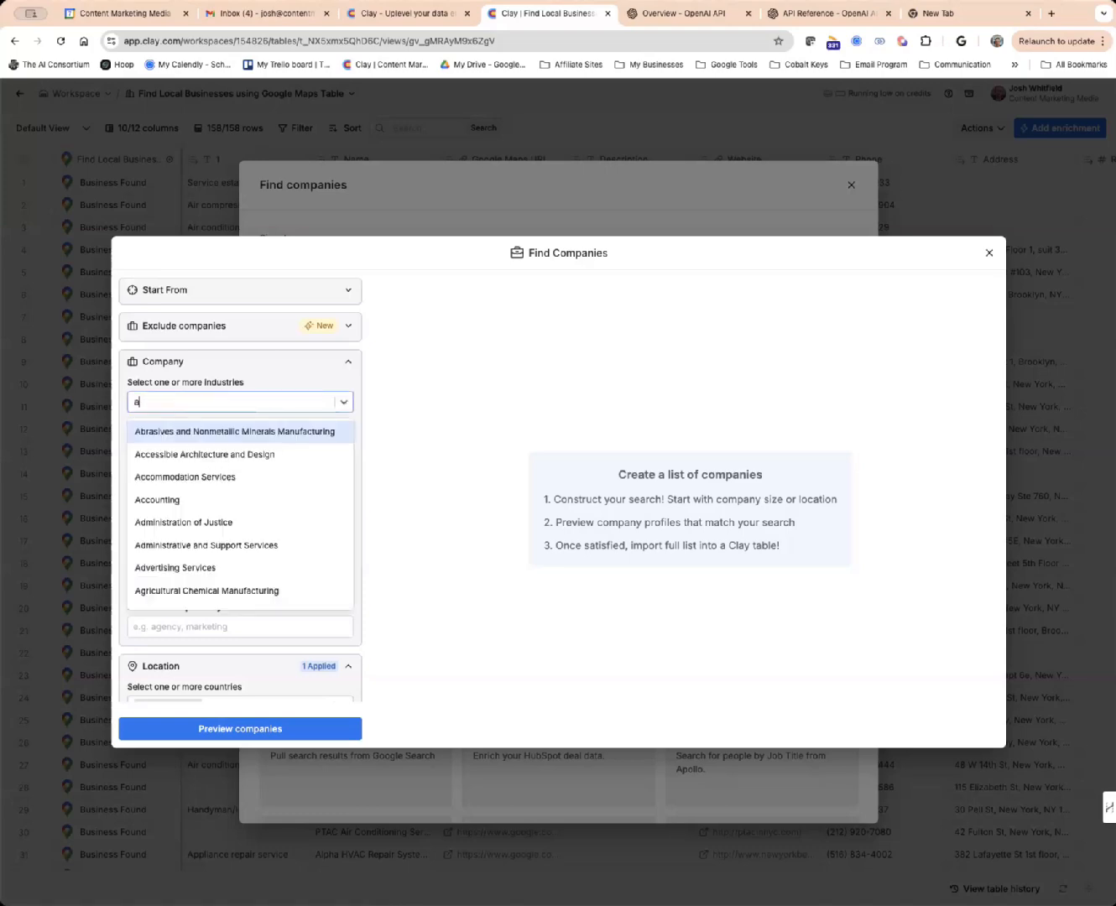
key(BackSpace)
key(BackSpace)
key(BackSpace)
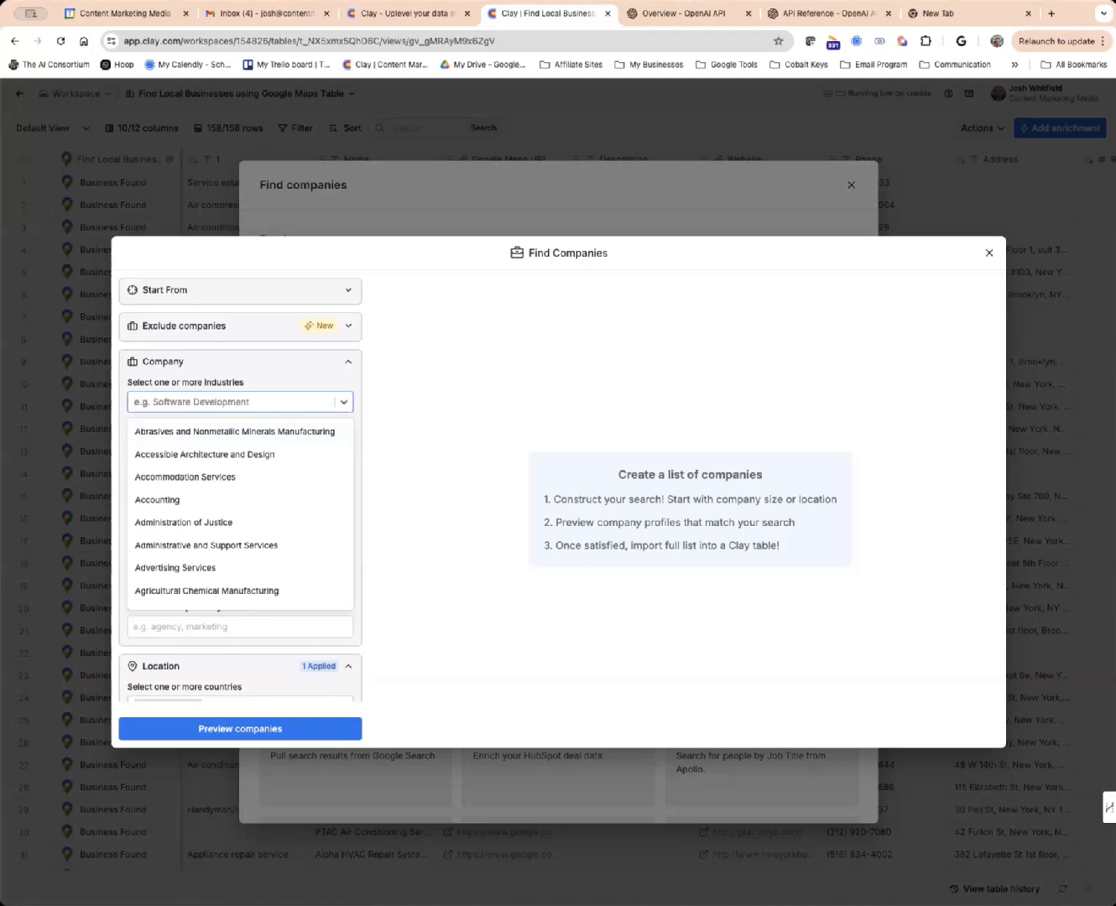
text(hac)
key(BackSpace)
key(BackSpace)
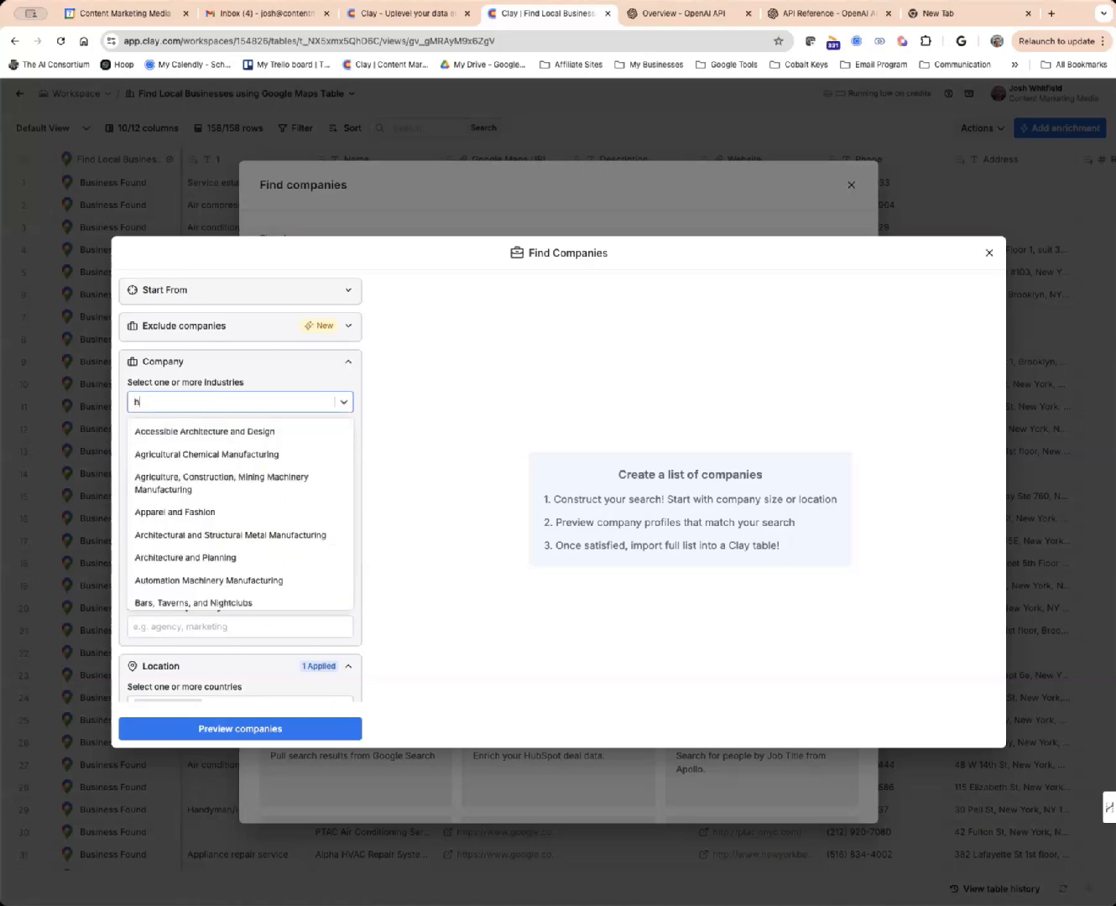
text(vac)
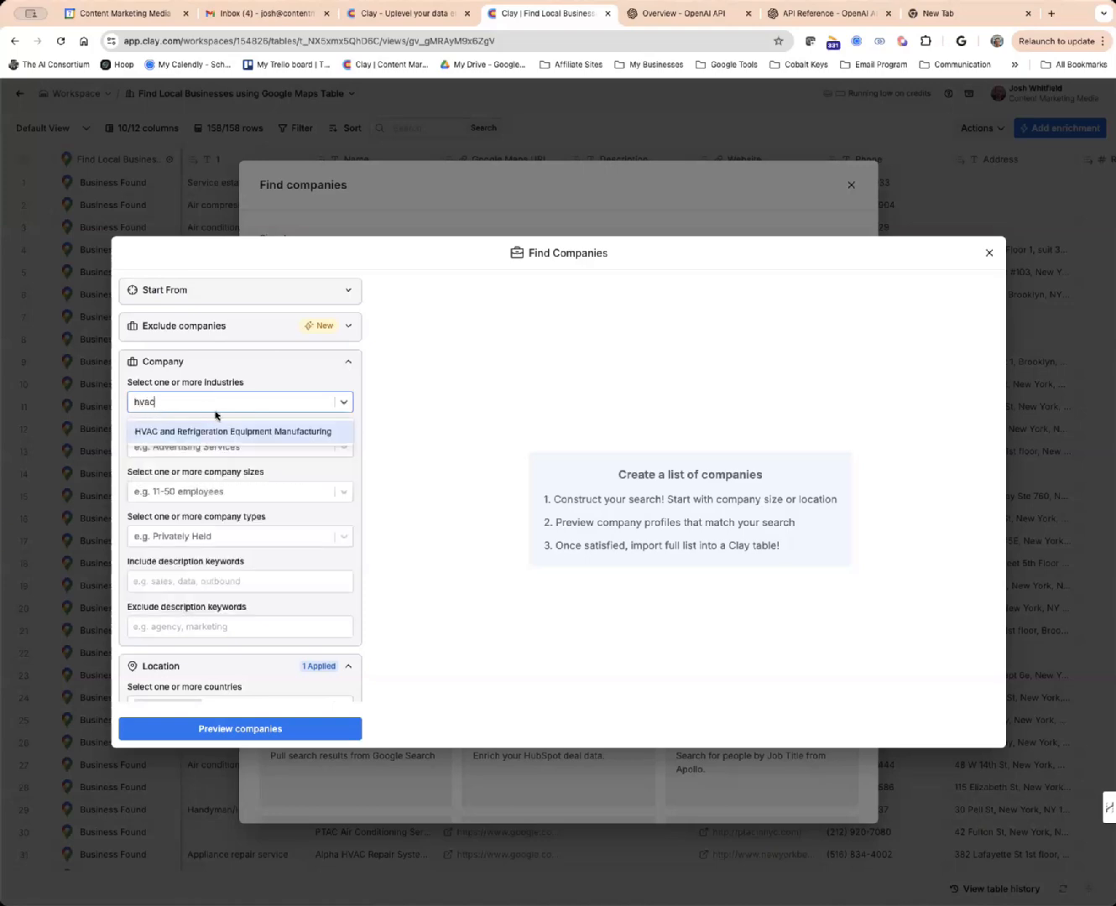
key(BackSpace)
key(BackSpace)
key(BackSpace)
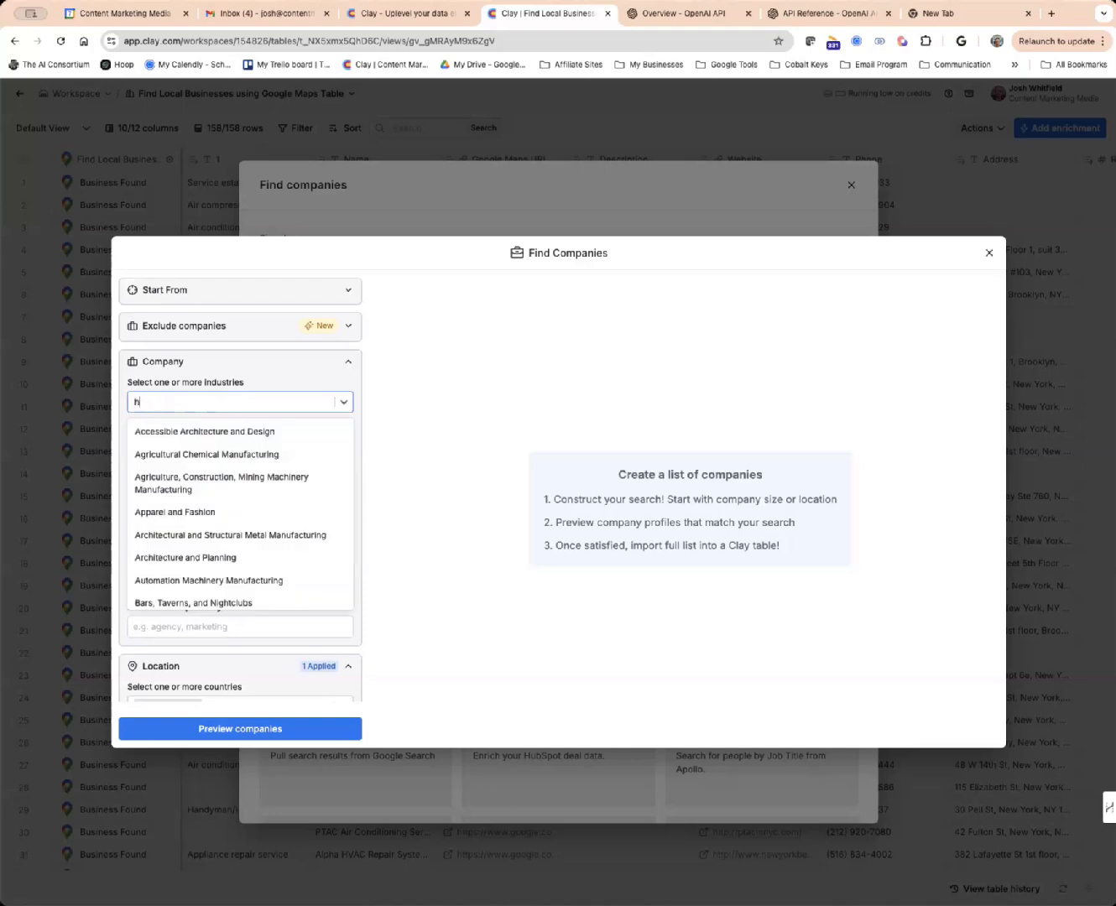
click(391, 444)
Preview United States companies with the description keyword HVAC and exit the search without importing them.
click(208, 579)
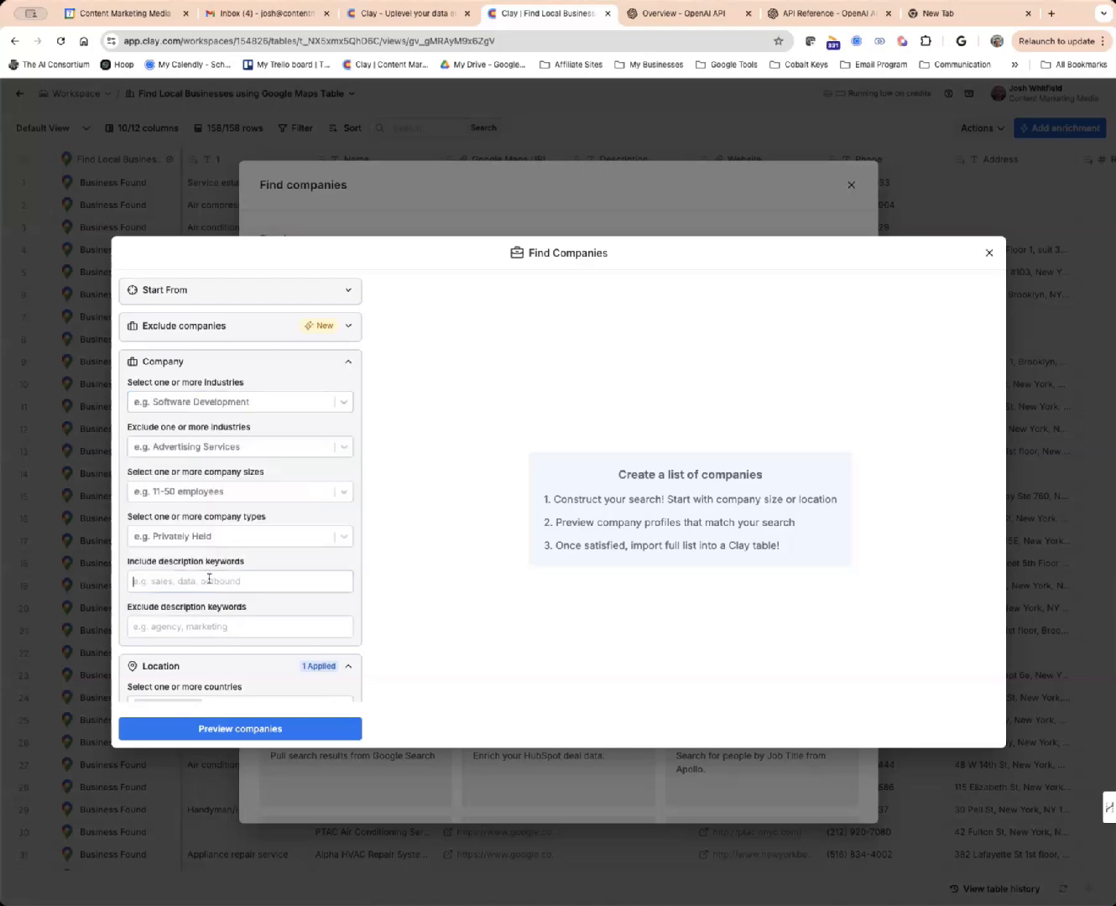
text(HAC)
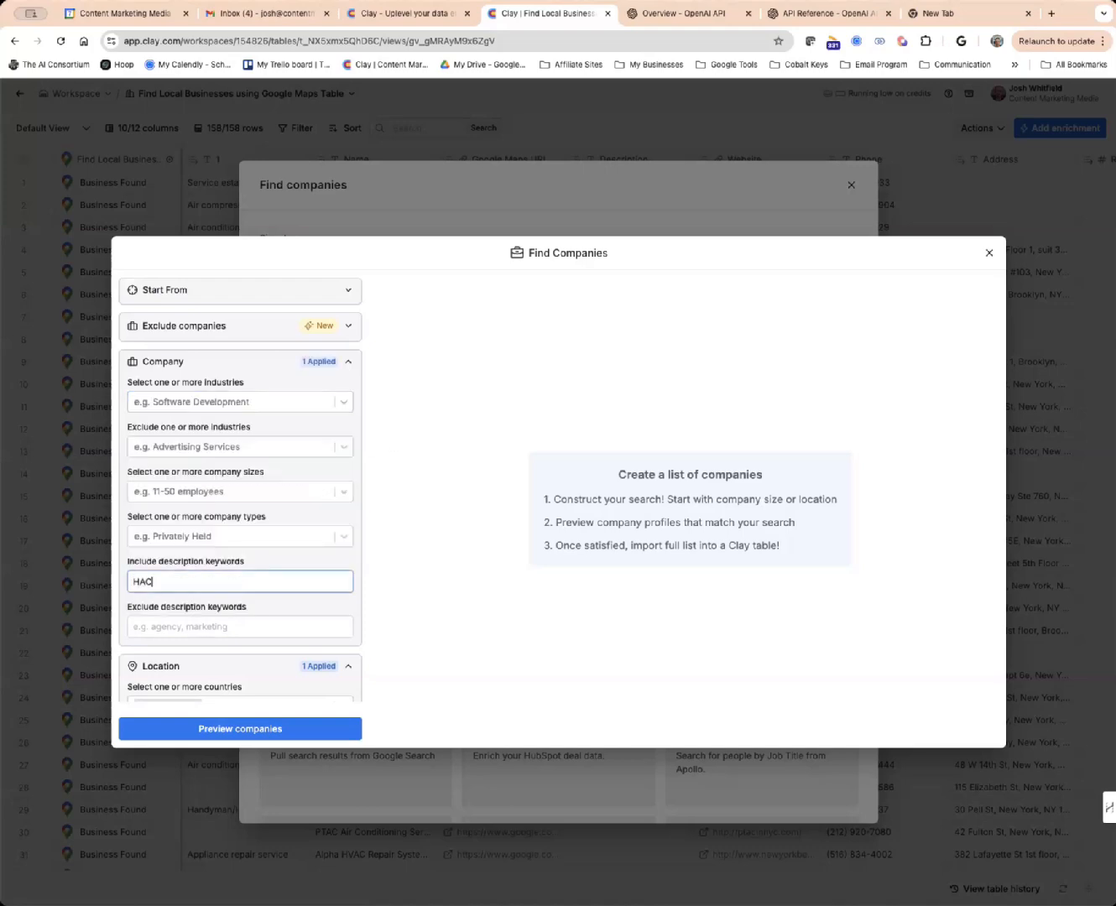
key(BackSpace)
key(BackSpace)
scroll(209, 576, down, 5)
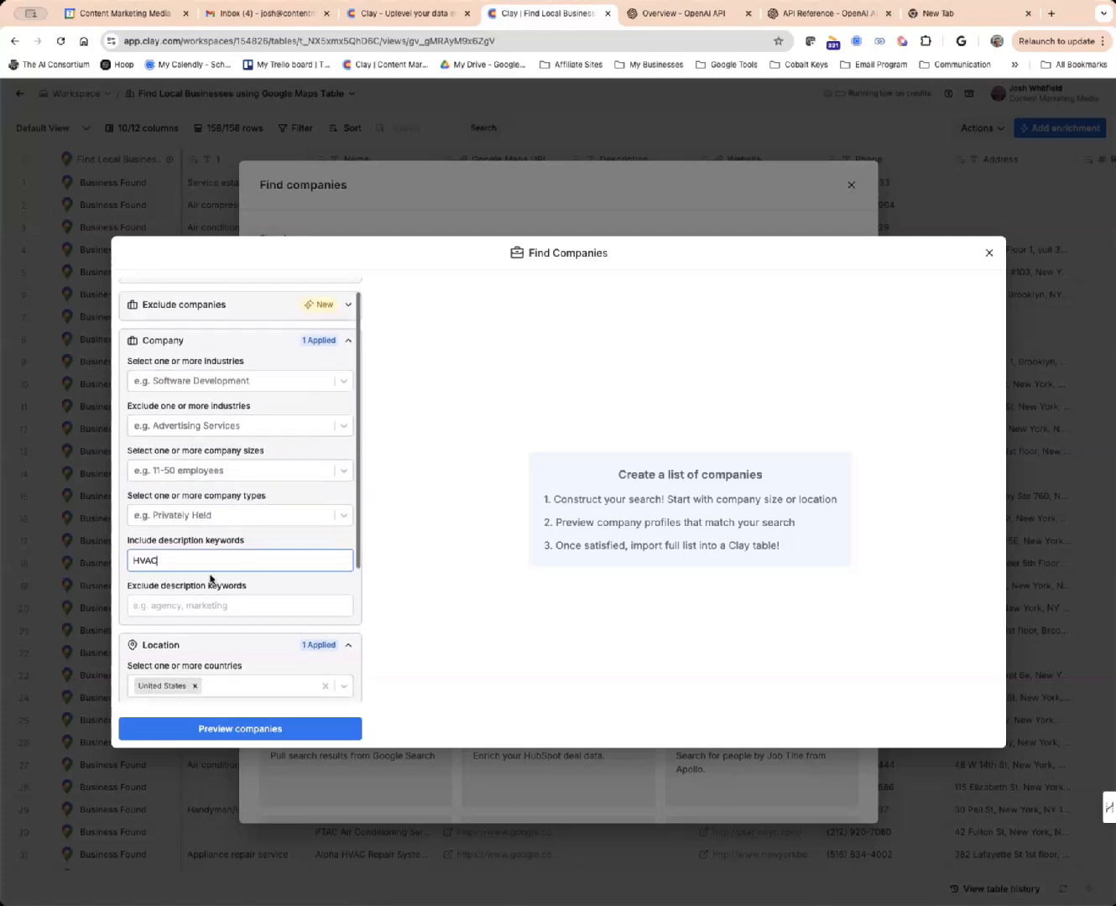
click(244, 727)
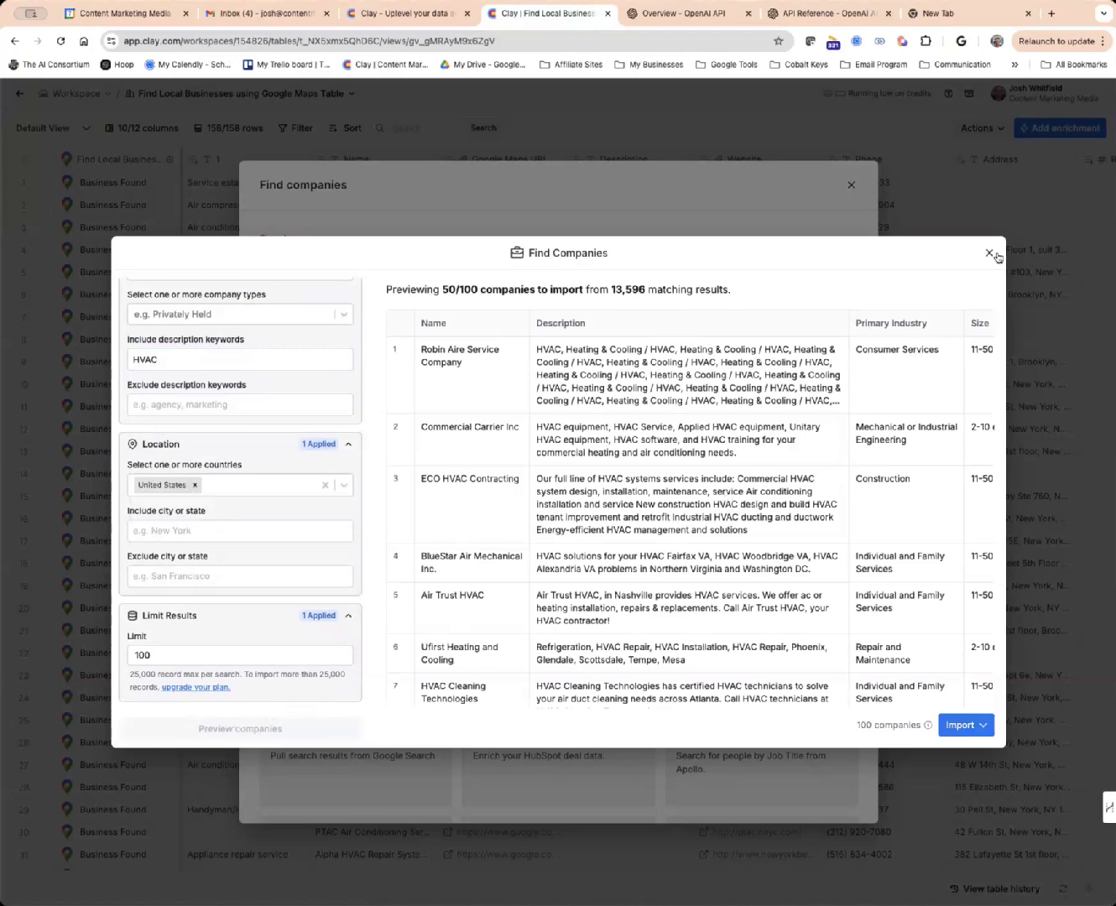
click(987, 254)
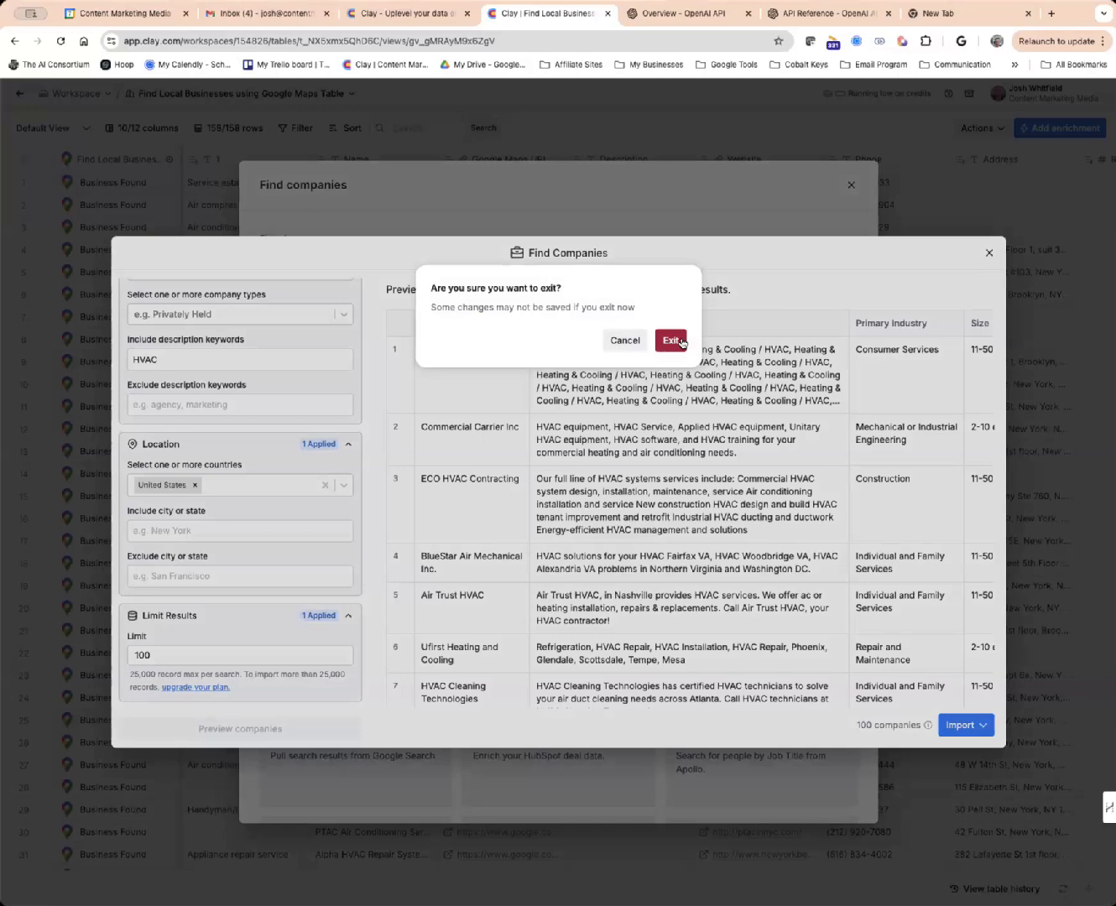
click(671, 340)
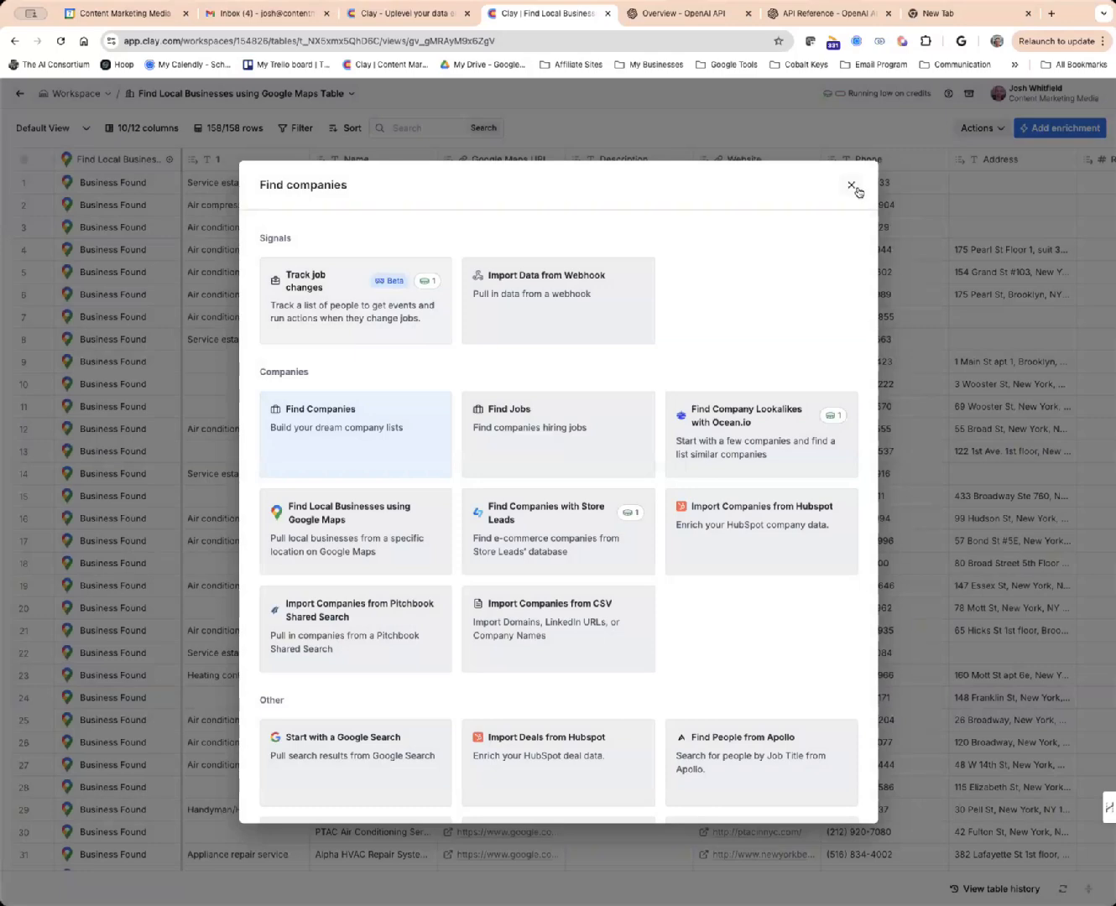
click(851, 186)
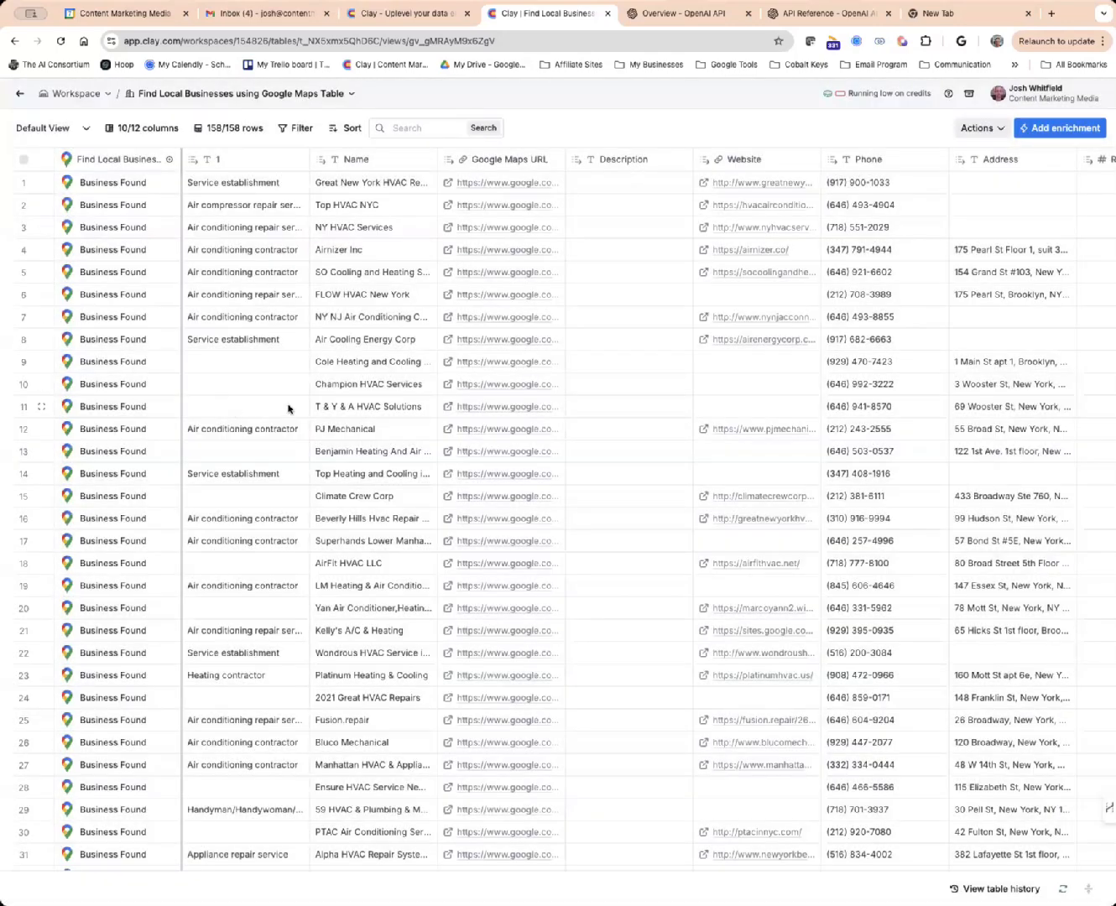
Filter the Google Maps businesses table to rows whose Website is not empty.
scroll(768, 366, right, 5)
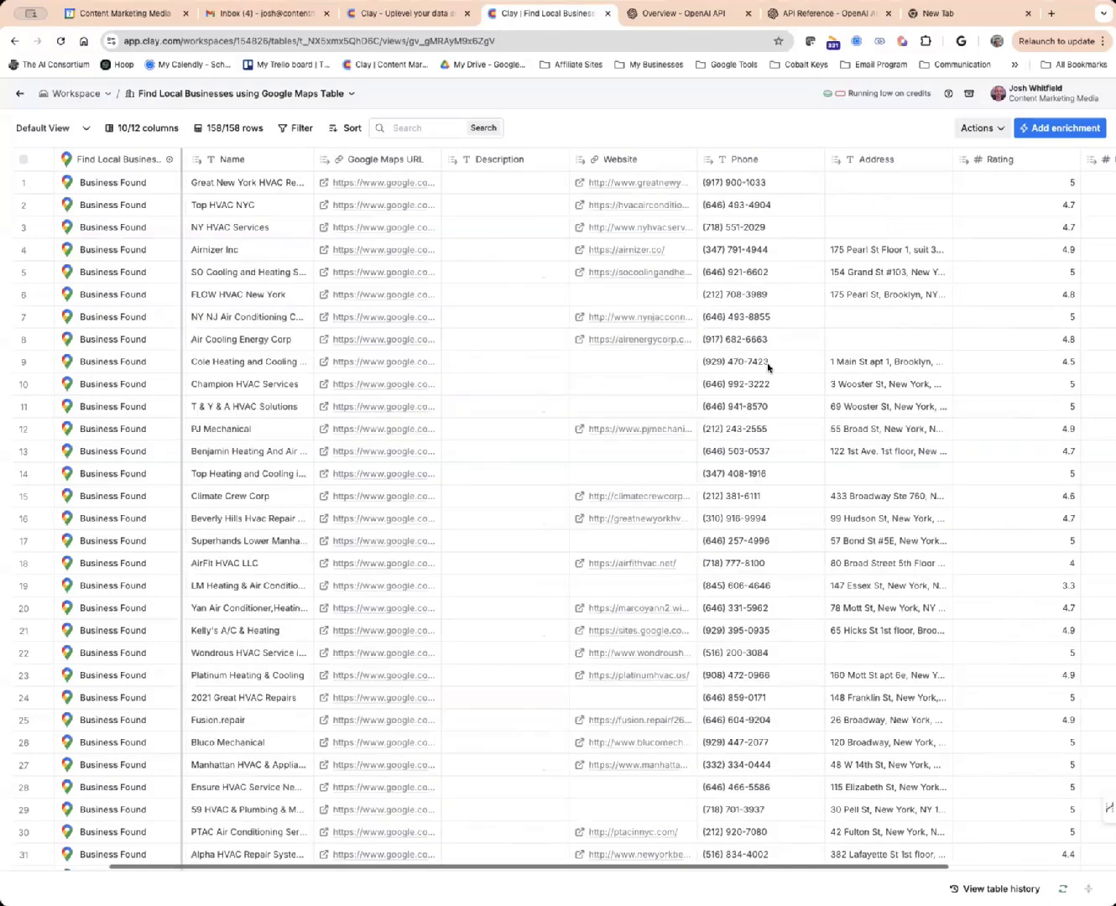
scroll(768, 366, right, 2)
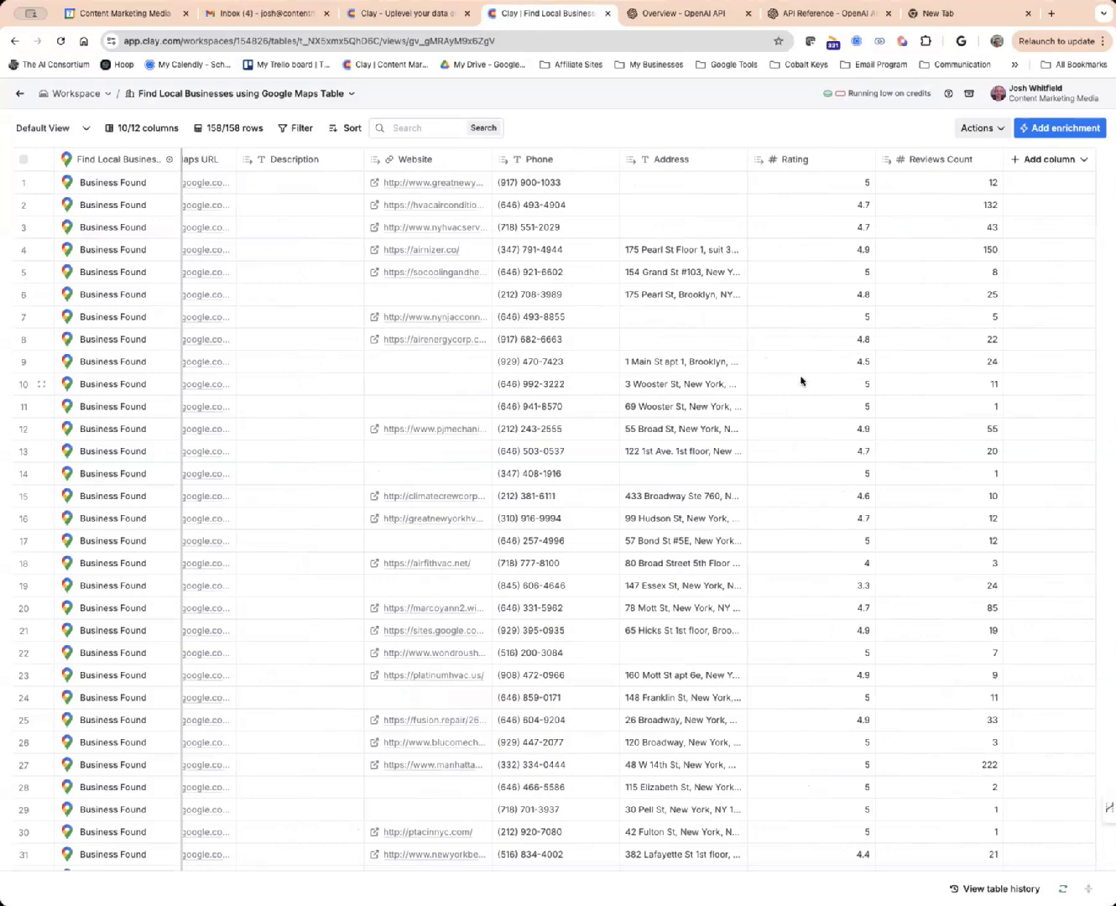
scroll(809, 372, left, 1)
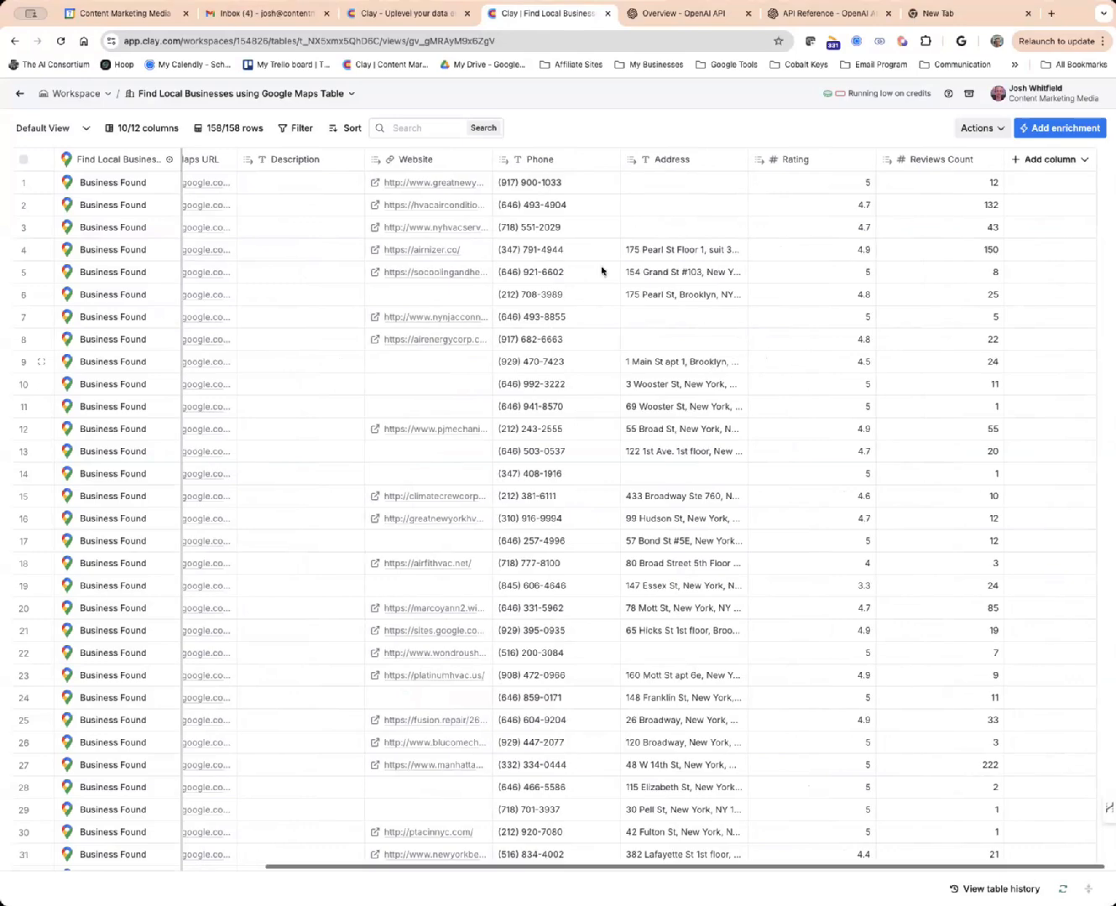
click(442, 167)
scroll(453, 252, left, 5)
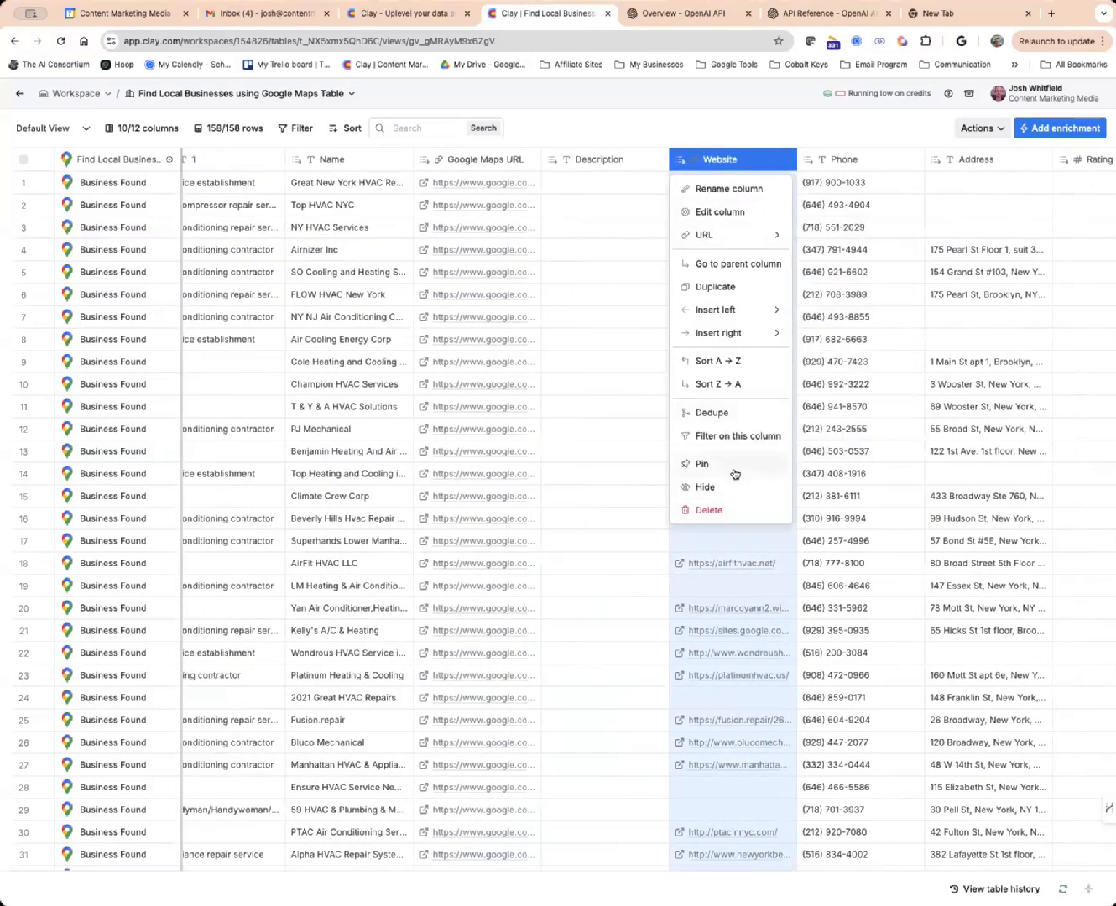
click(737, 436)
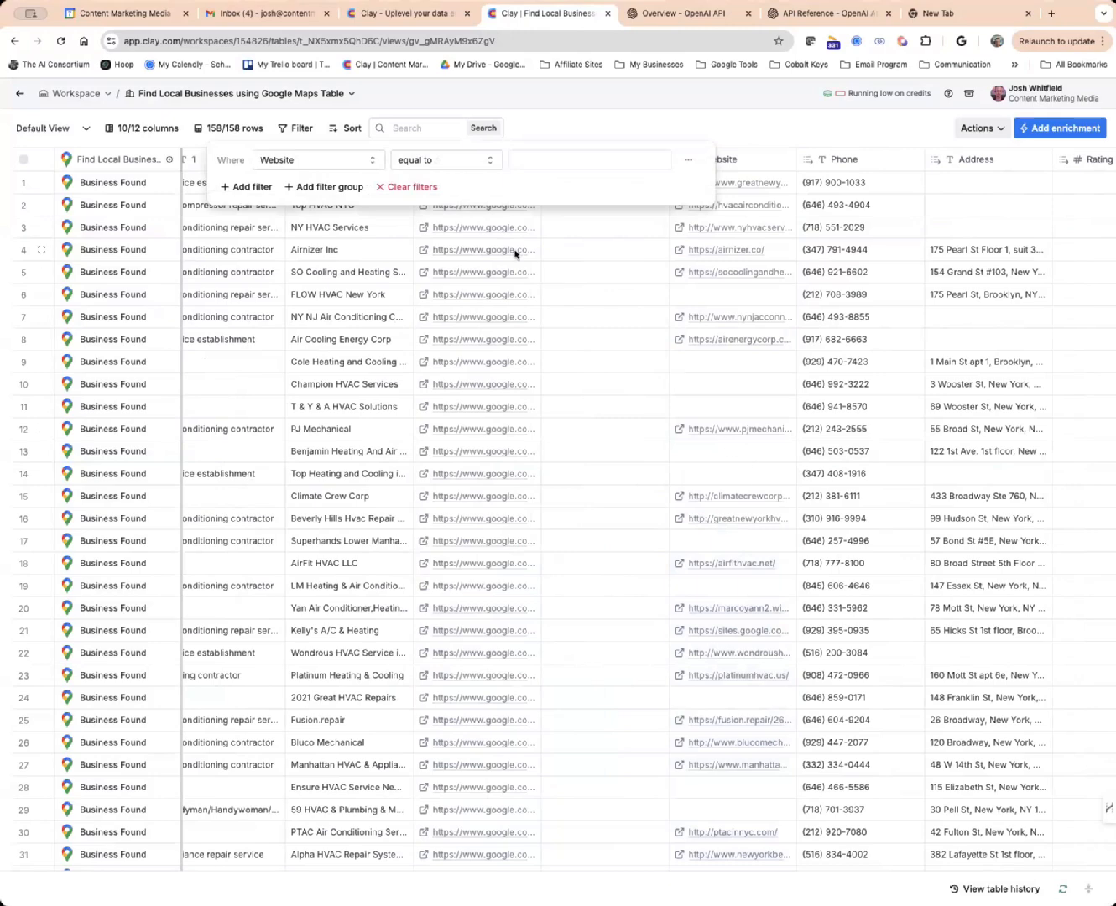
click(448, 164)
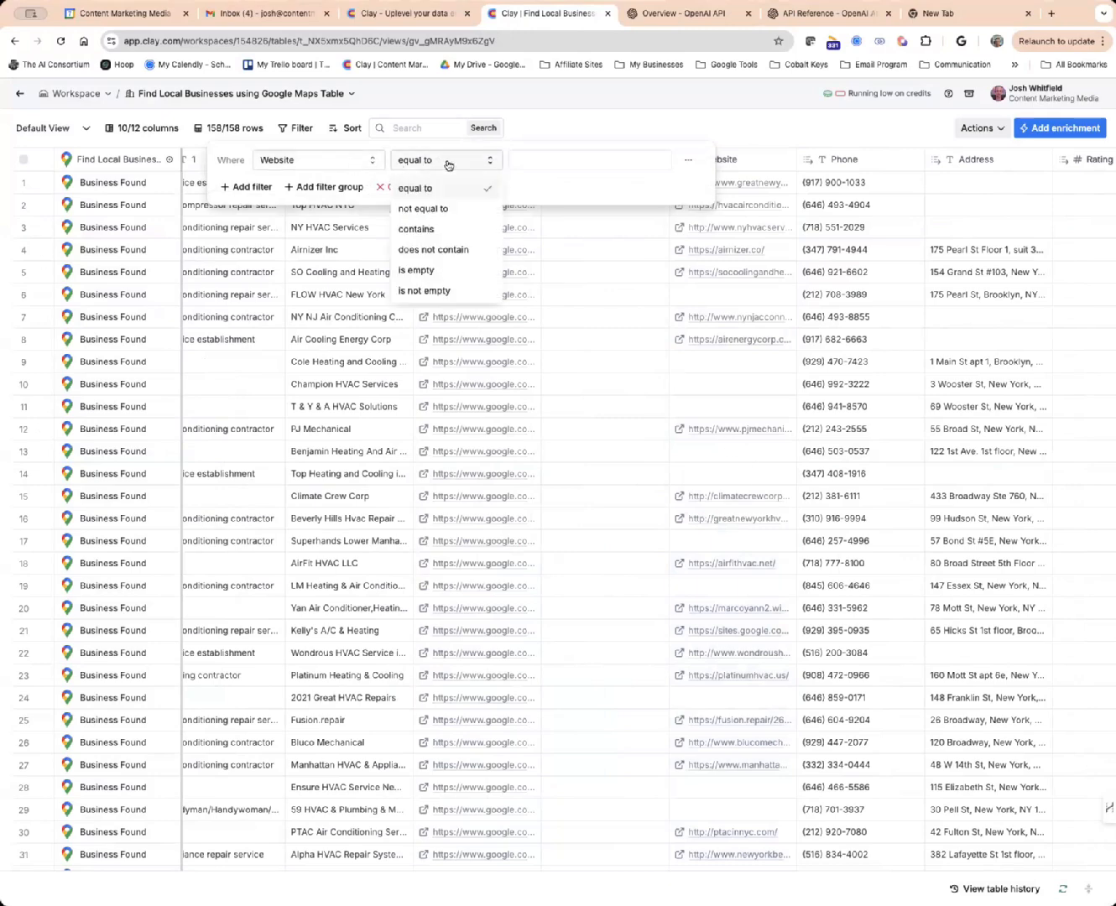
click(437, 291)
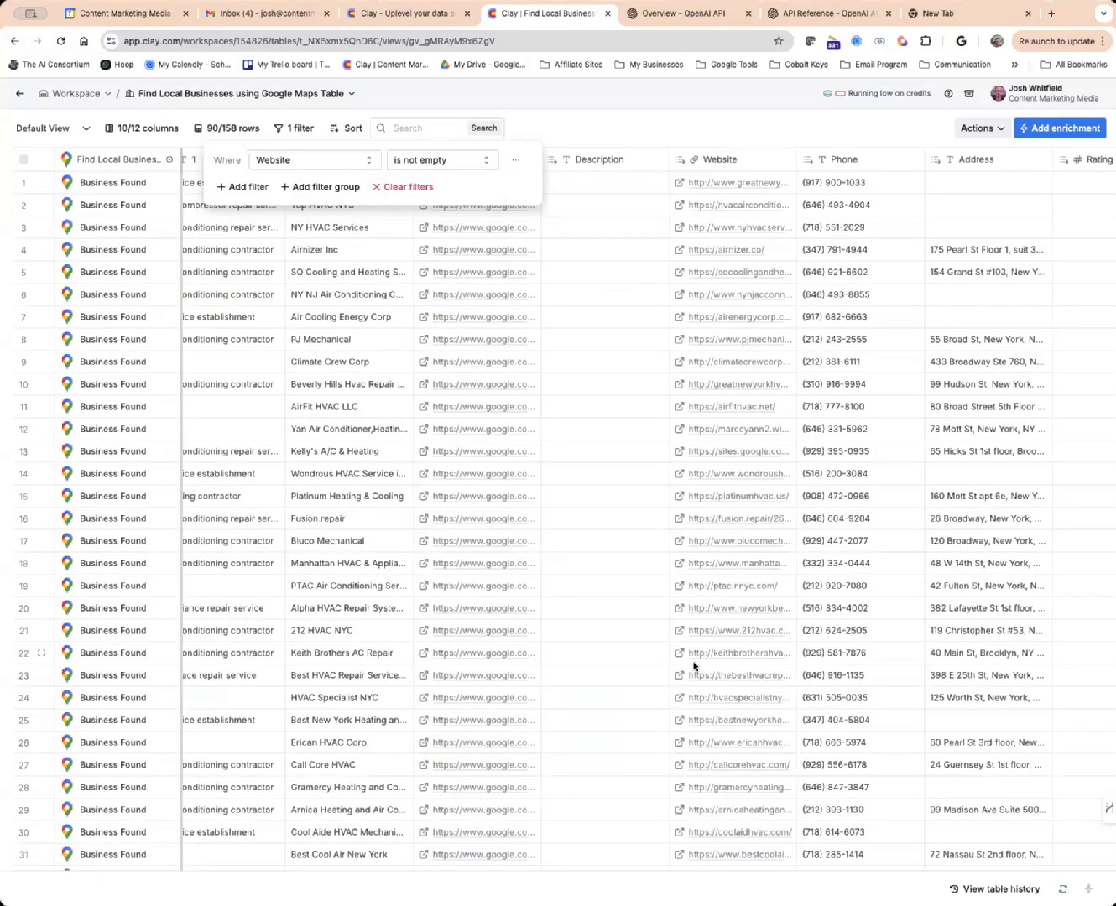
click(559, 132)
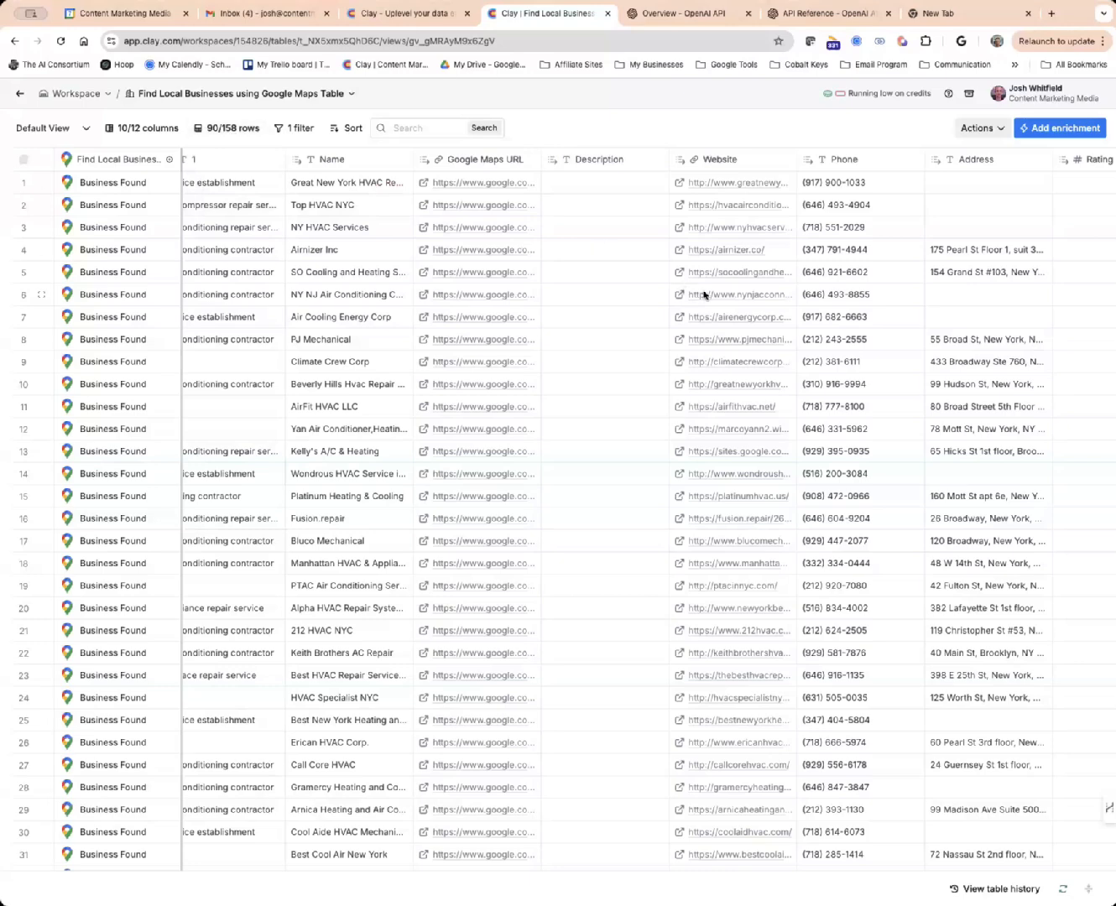
Examine the opening hours in the SO Cooling and Heating Services cell details and look across the filtered table's columns.
scroll(702, 294, right, 2)
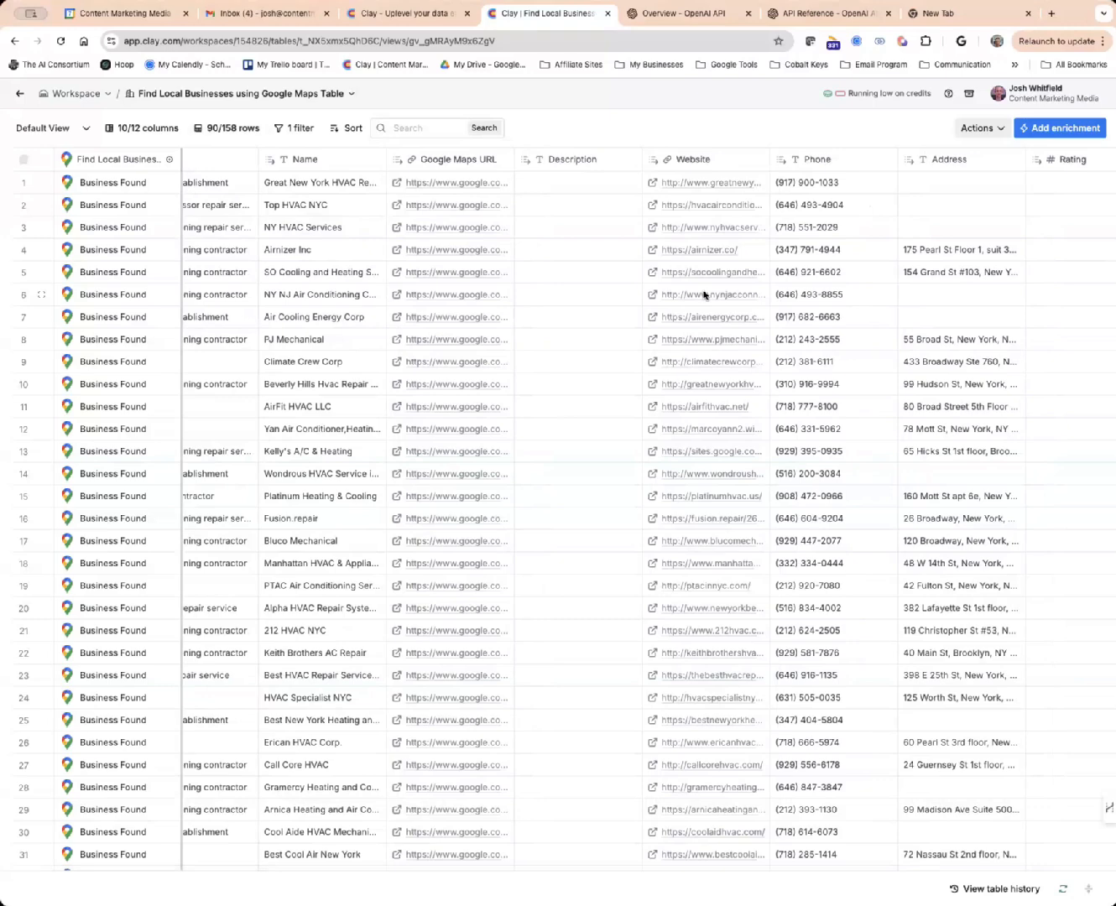
scroll(702, 295, left, 3)
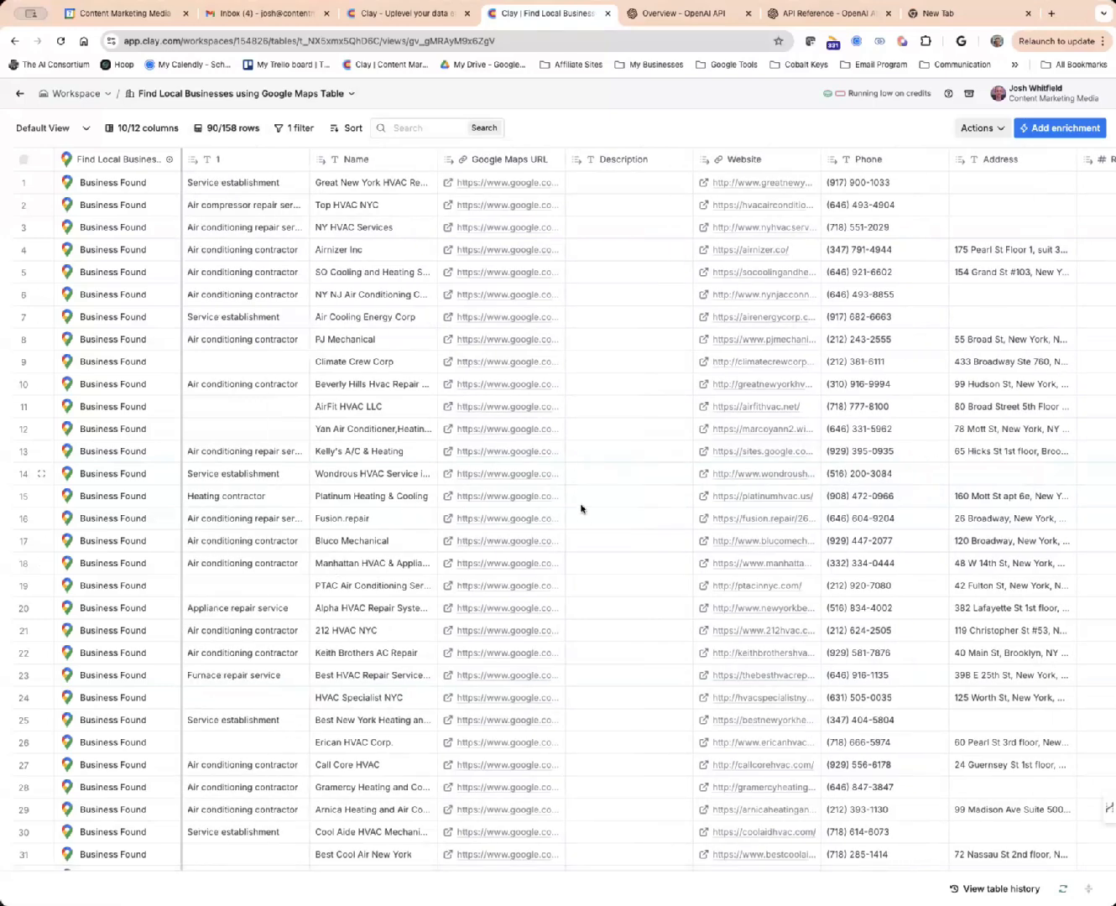
click(97, 277)
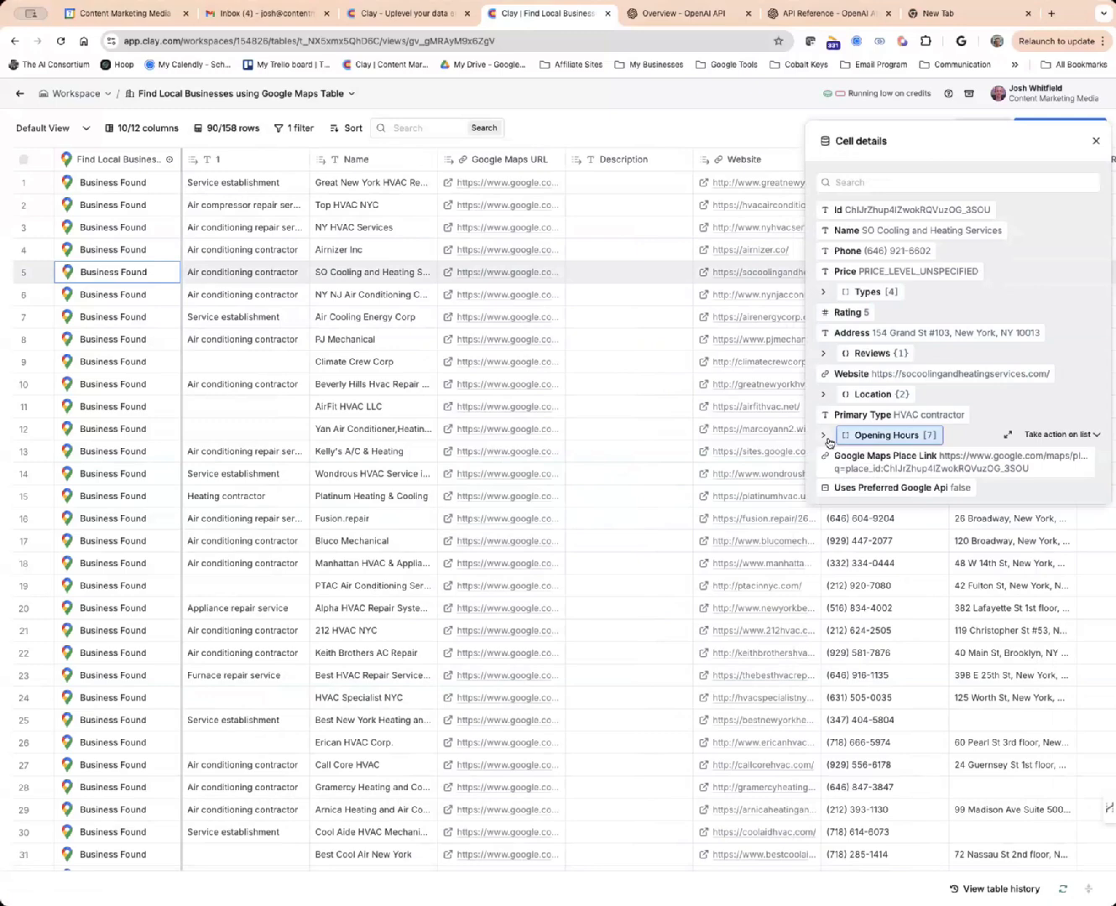
click(825, 437)
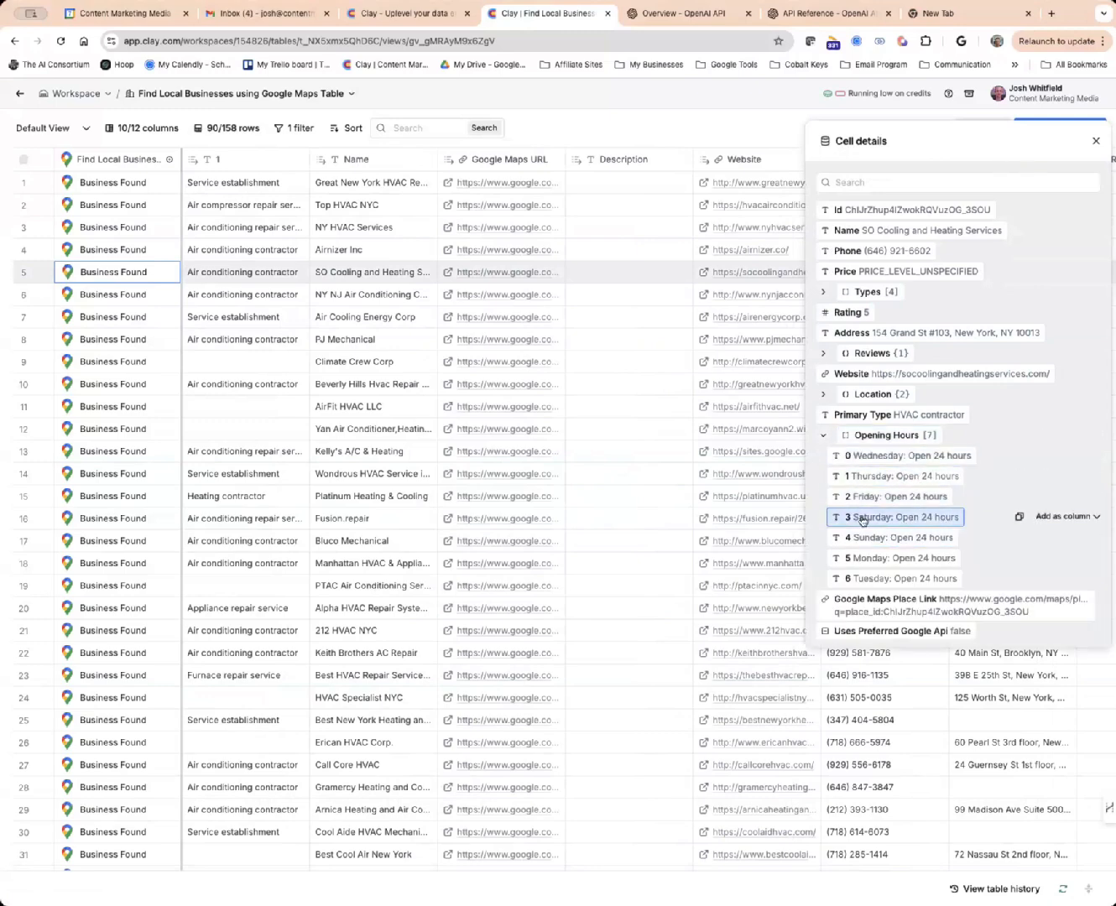
click(1097, 145)
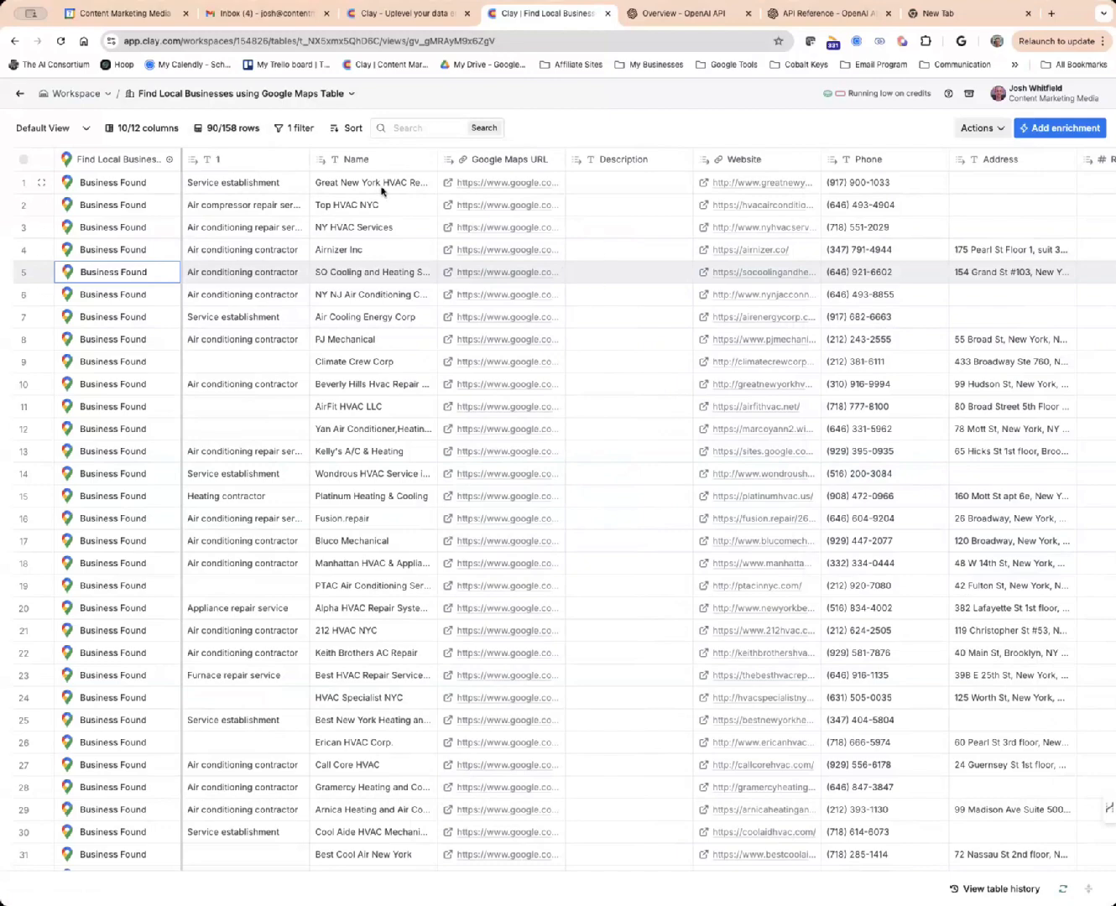
scroll(806, 219, right, 2)
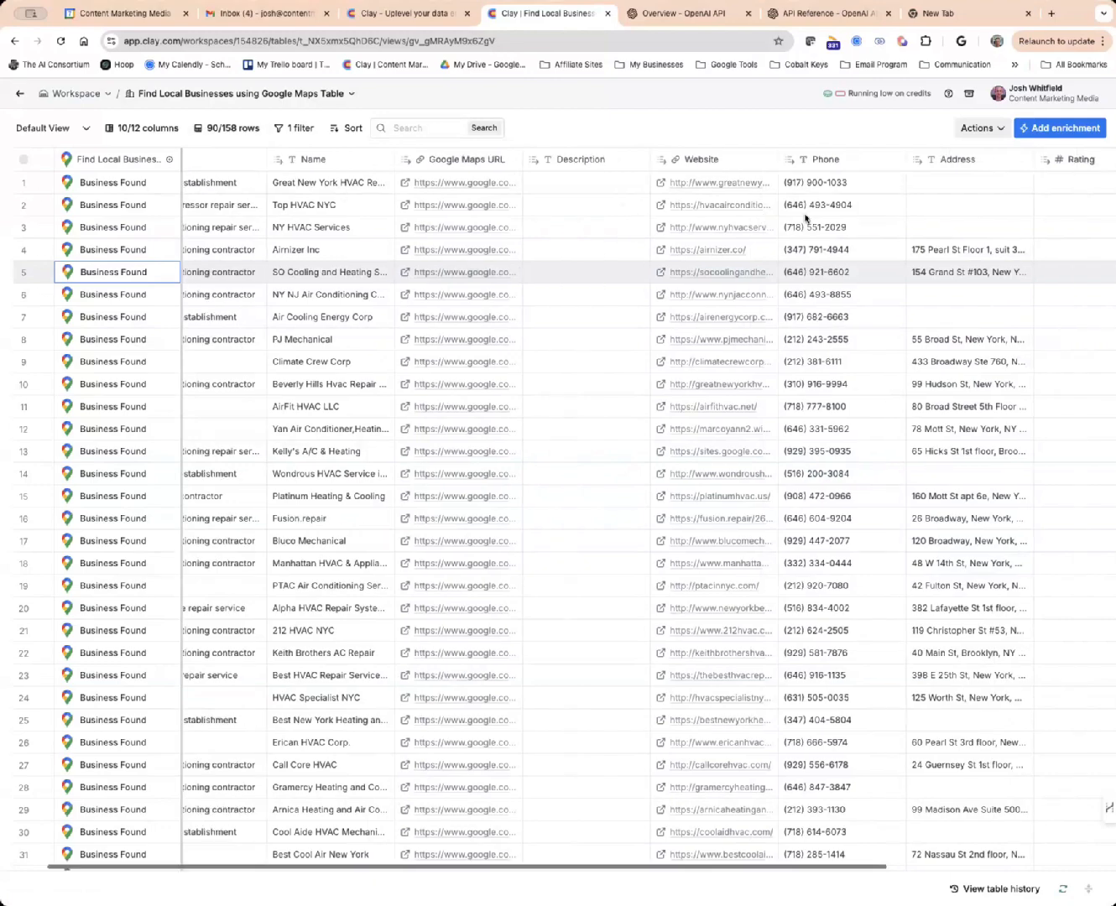
scroll(806, 220, right, 6)
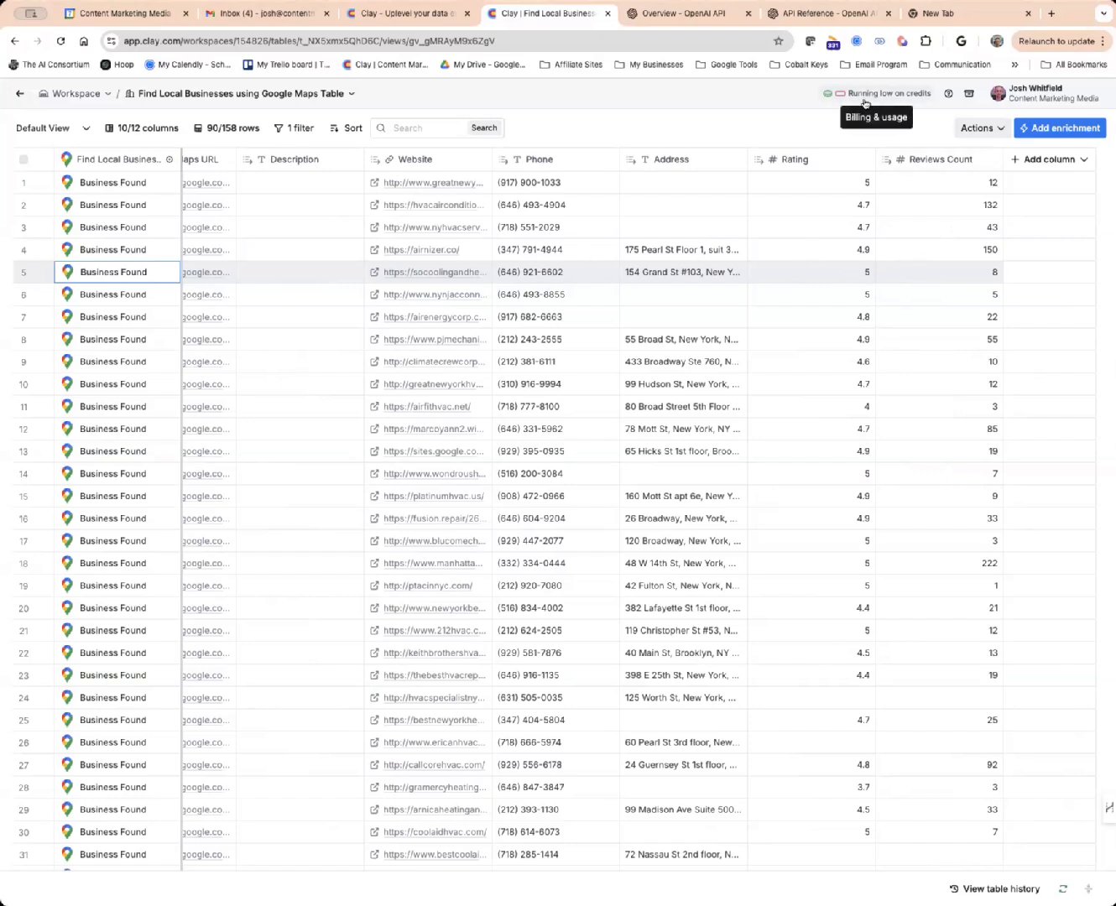
Return to the workspace's table list, peek into the Client folder, and reopen the newest Find Local Businesses using Google Maps Table.
click(18, 96)
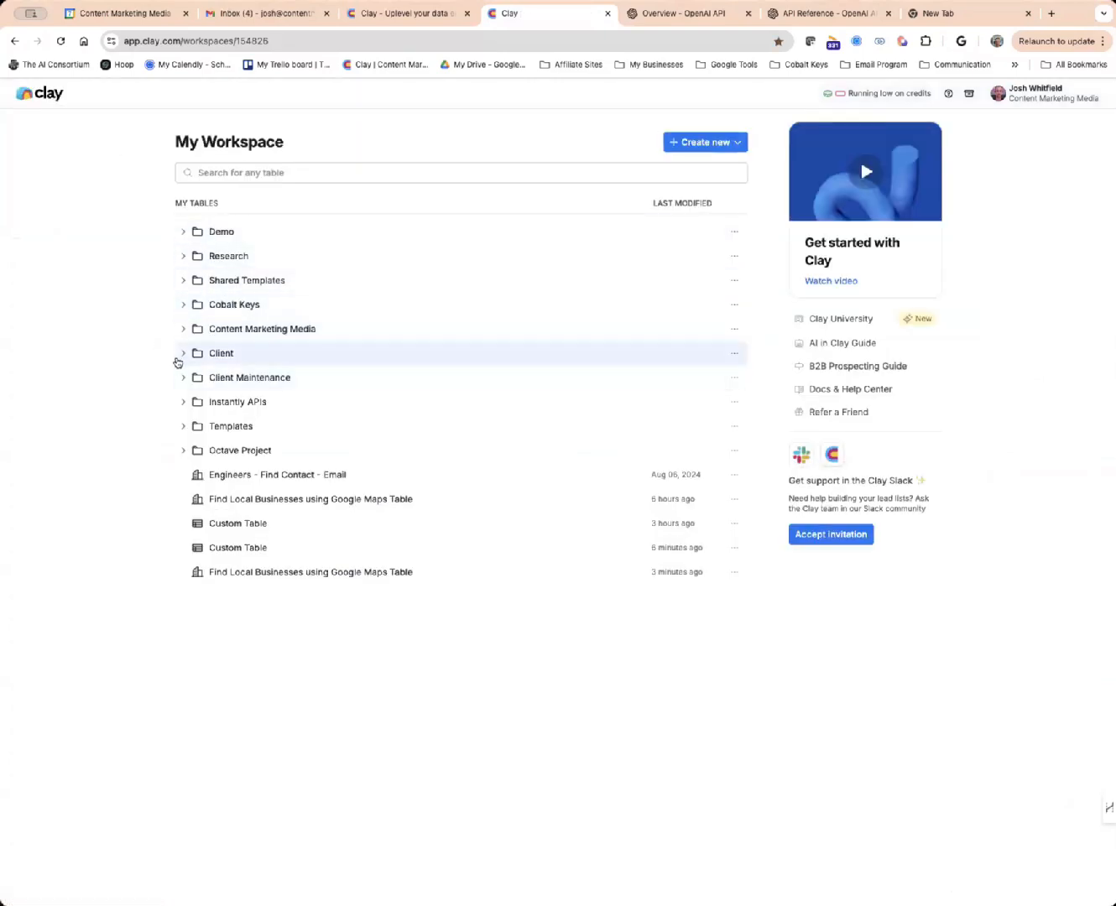
click(183, 358)
click(184, 358)
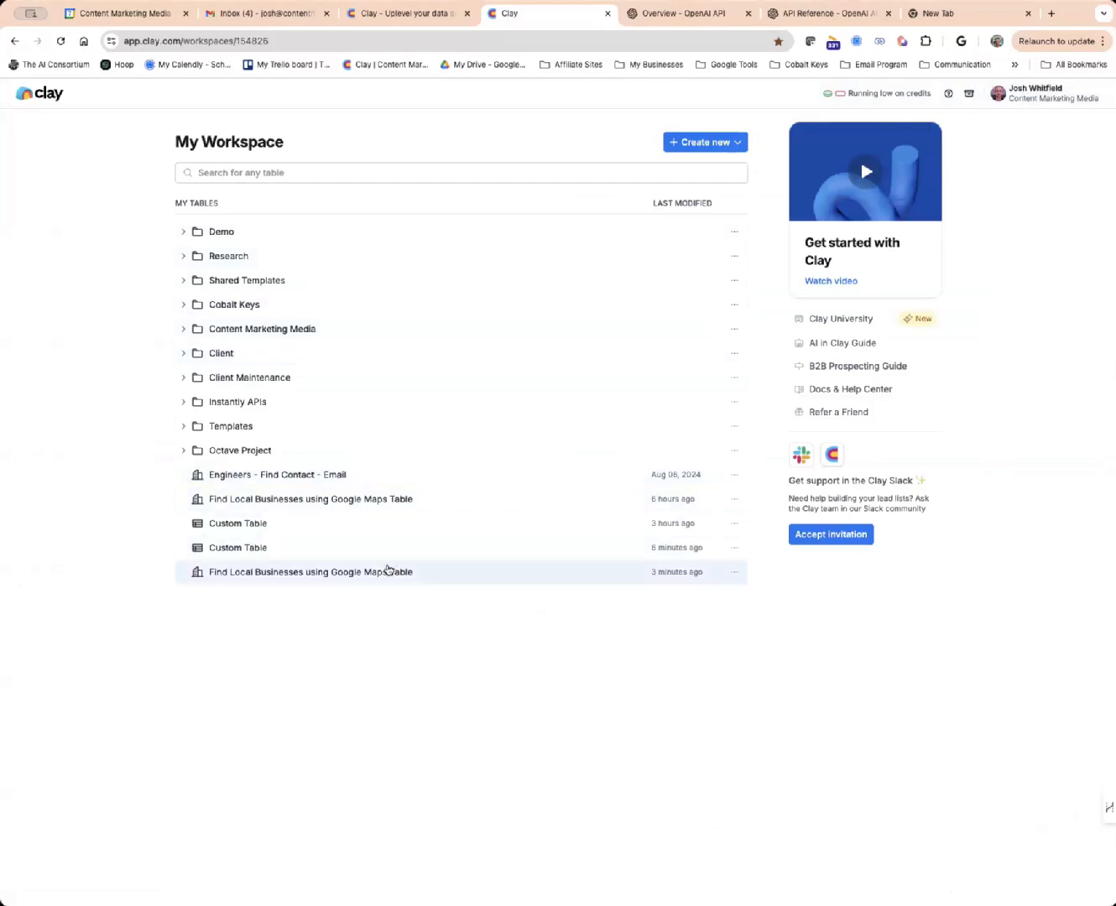
click(389, 570)
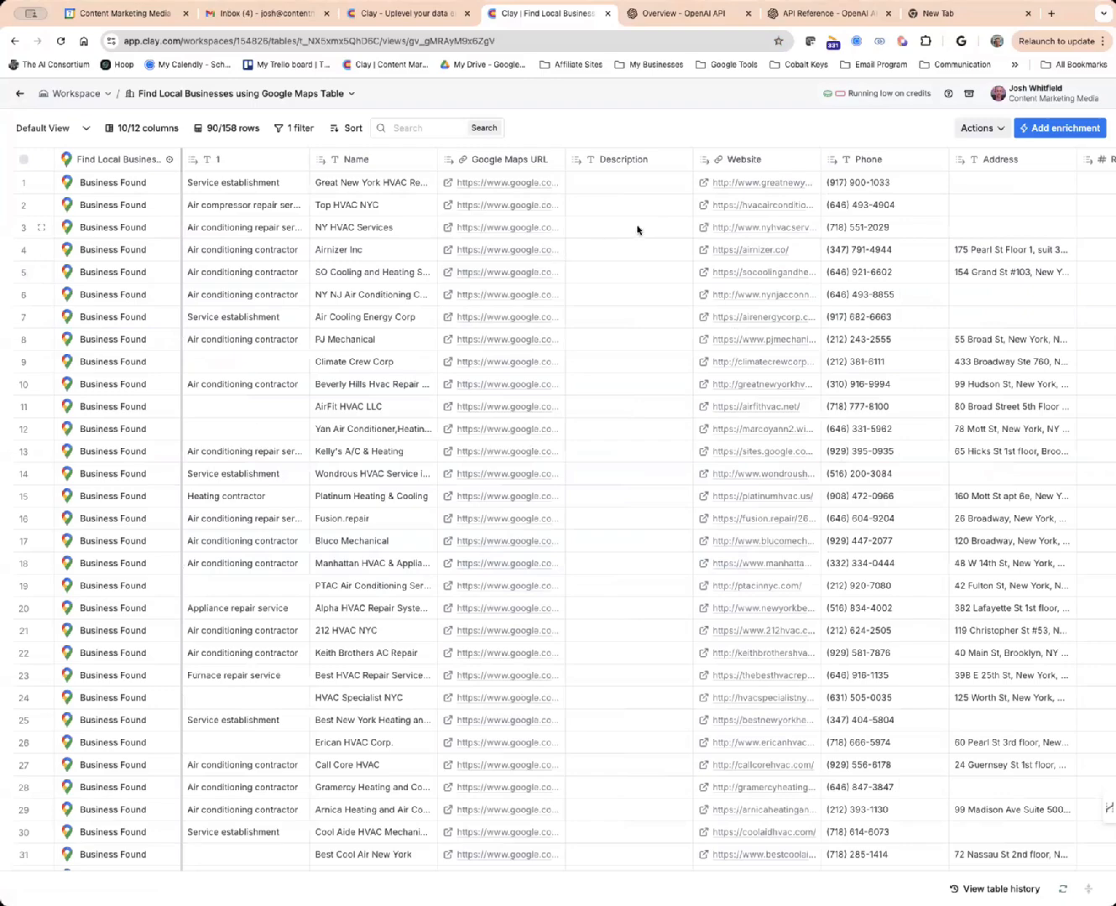
Find the Claygent (AI Web Researcher) integration and start adding it as an enrichment column to the businesses table.
scroll(642, 228, right, 5)
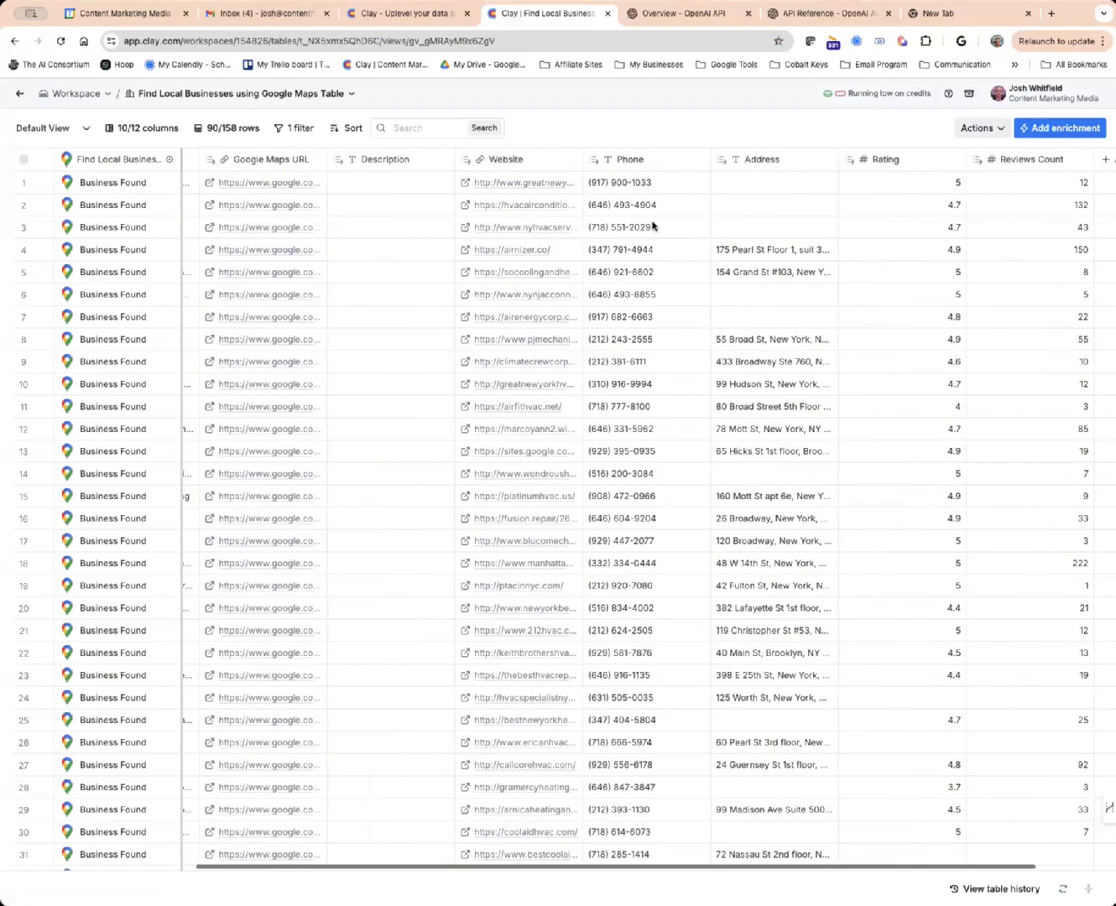
scroll(652, 226, right, 2)
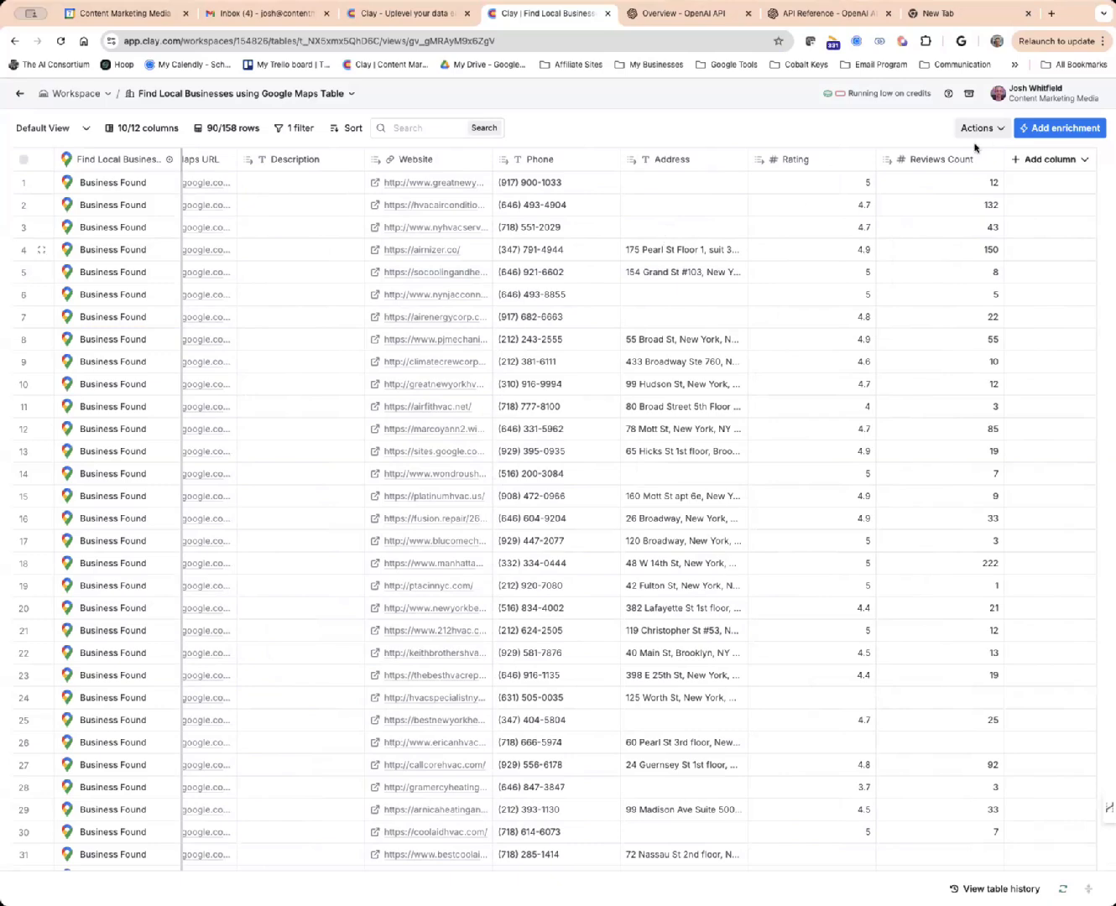
click(1055, 159)
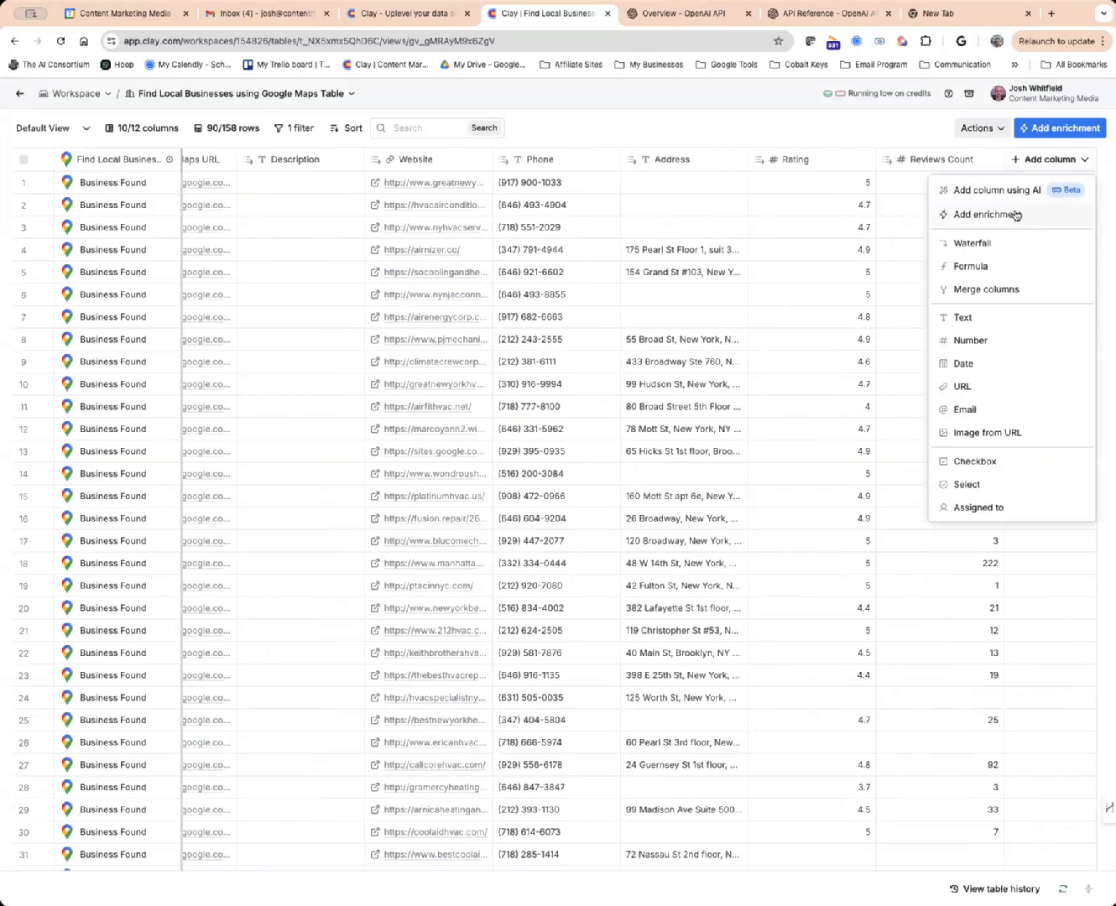
click(890, 129)
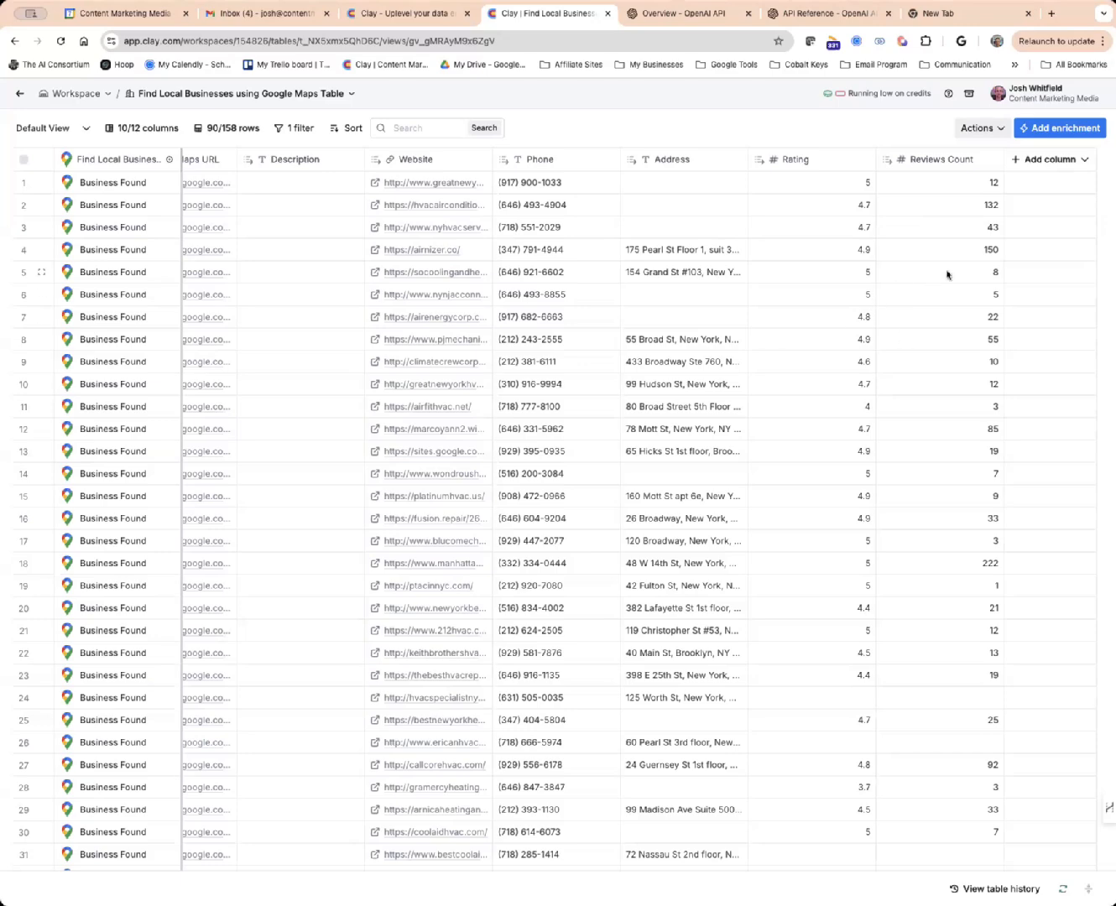
click(1038, 161)
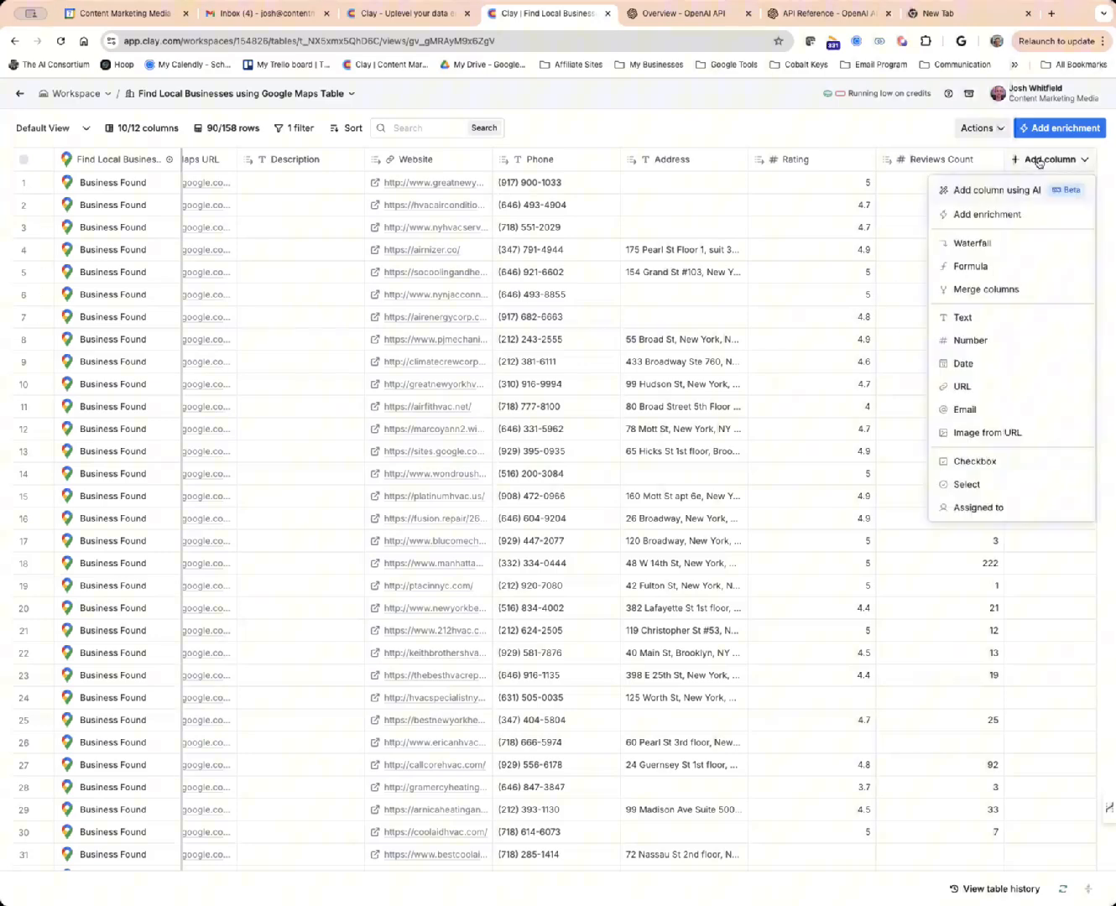
click(994, 214)
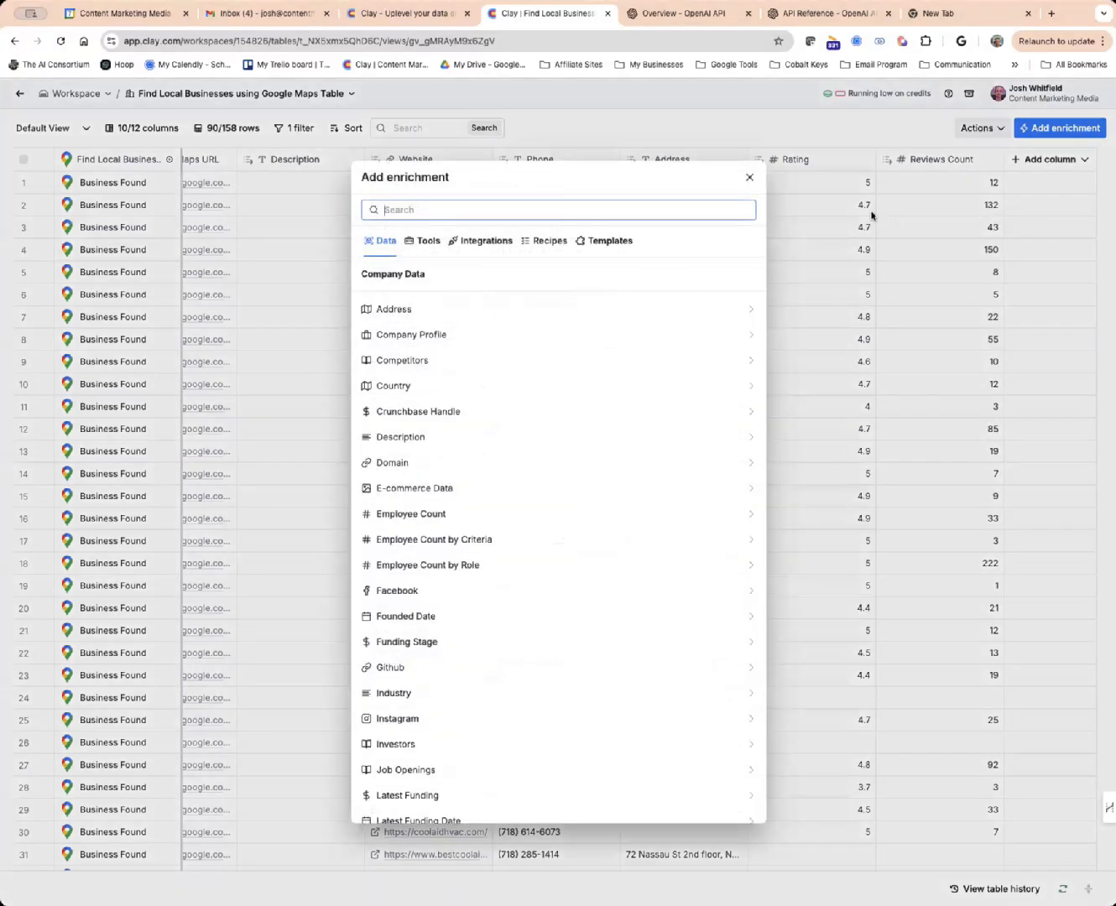
text(gpt)
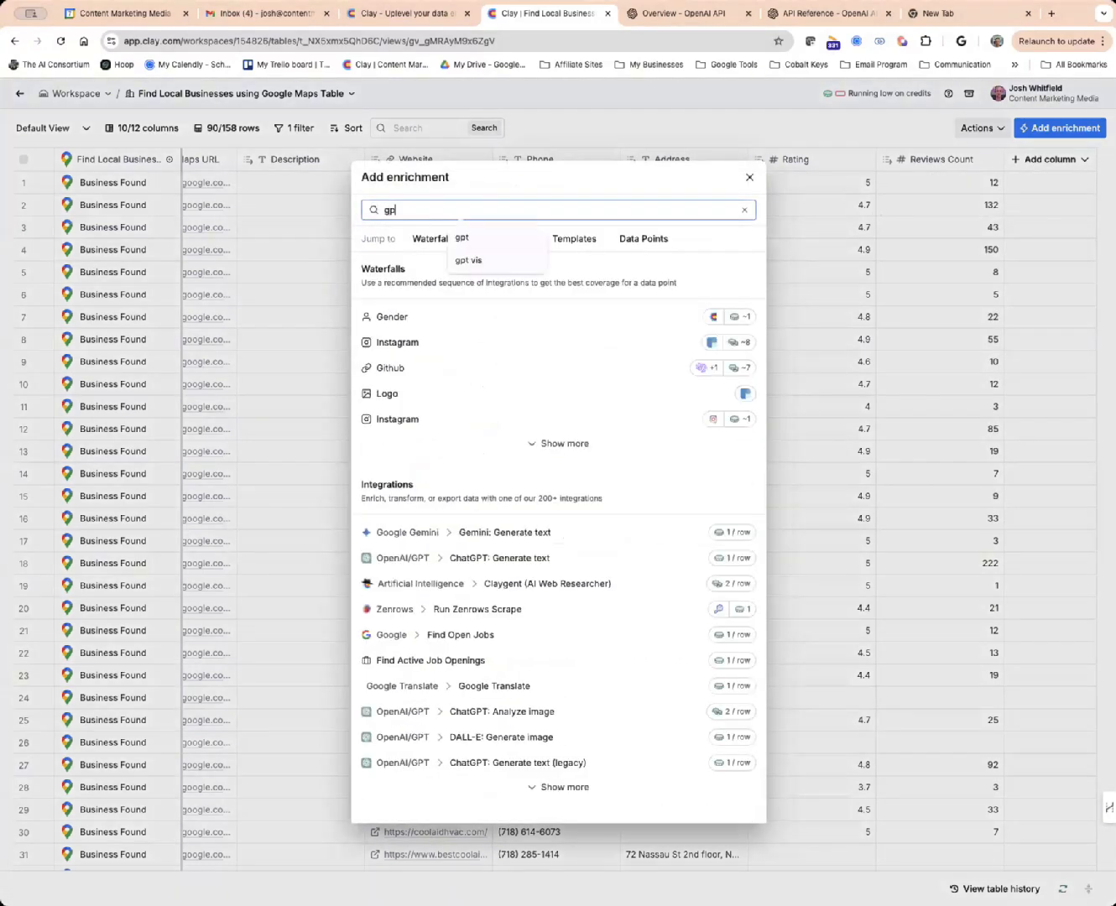
key(BackSpace)
key(BackSpace)
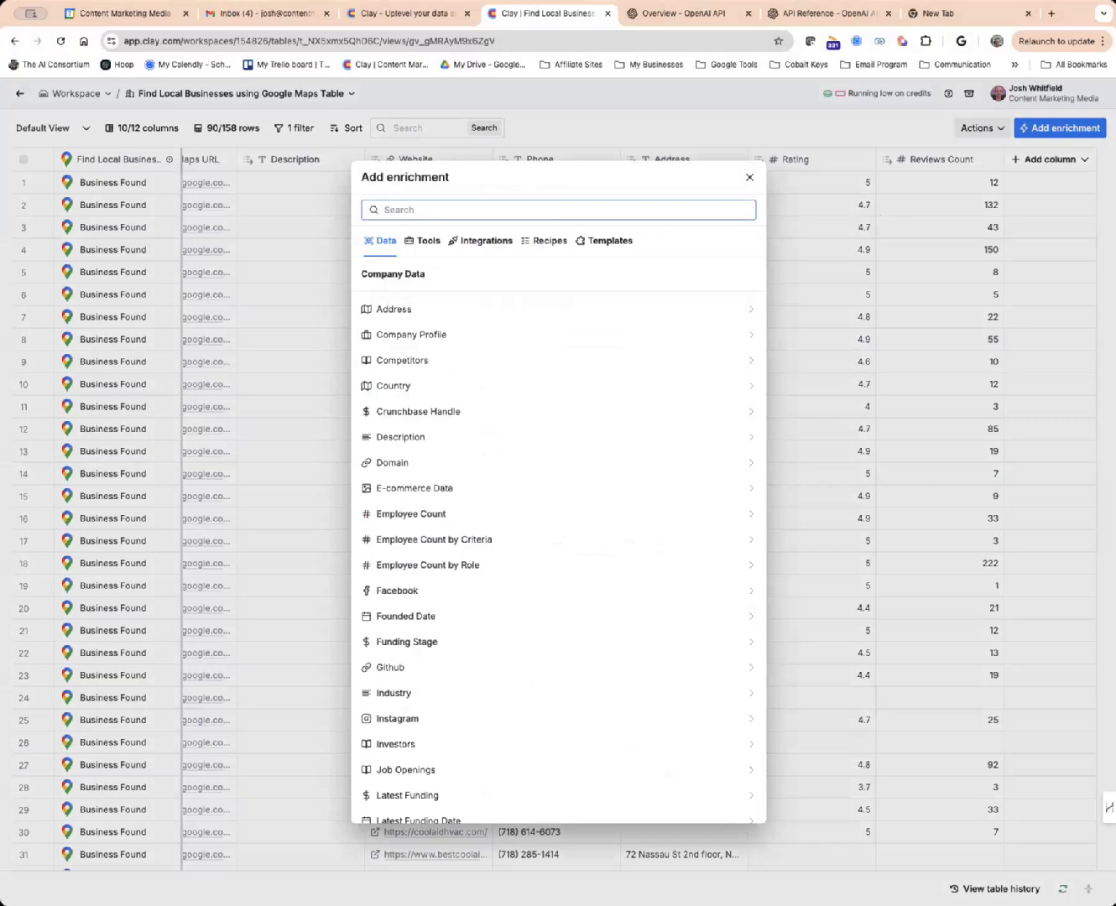
text(claygent)
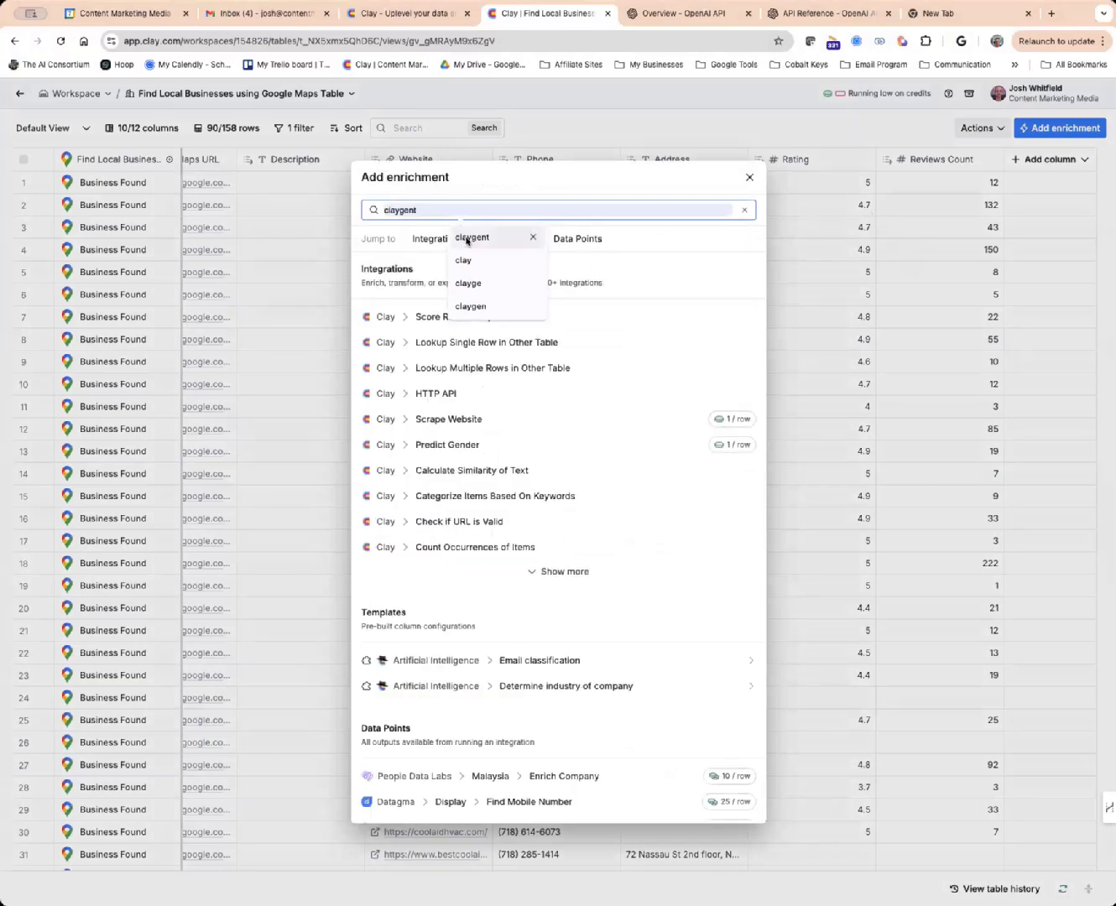
click(463, 238)
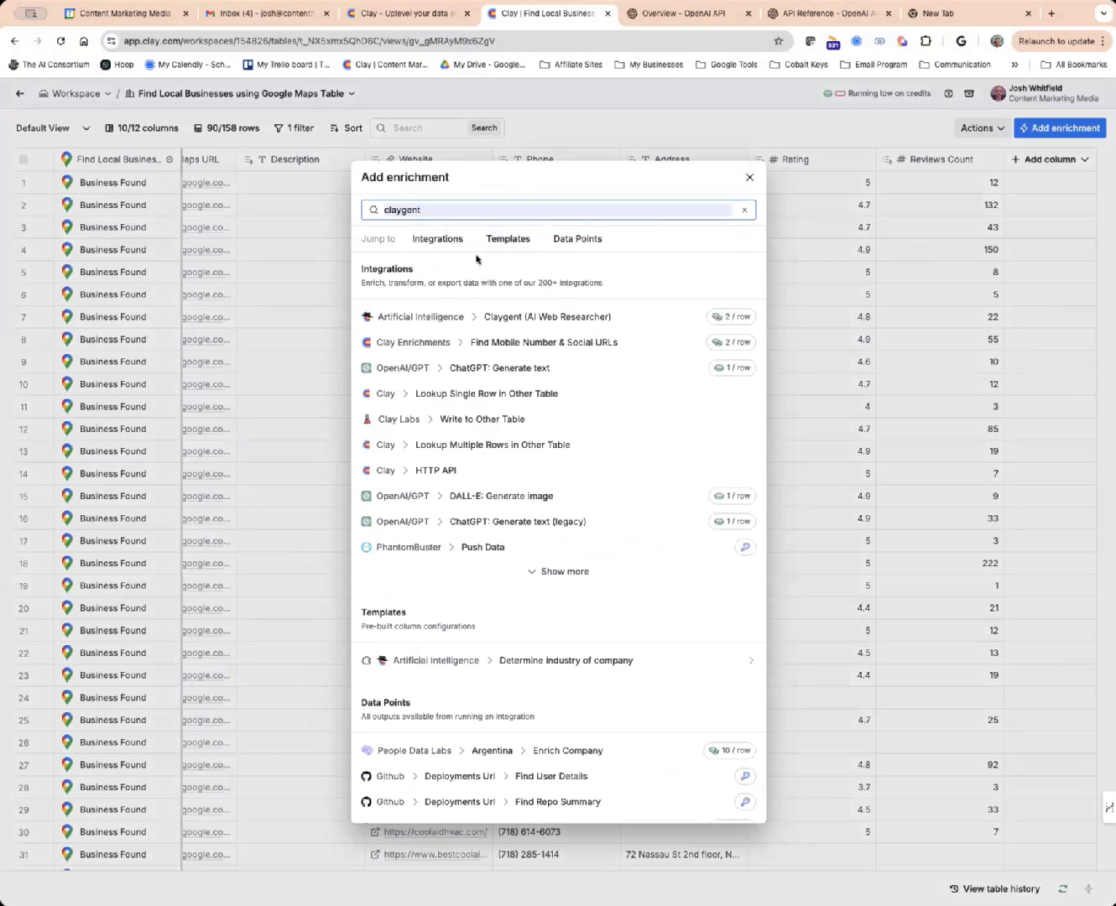
click(500, 318)
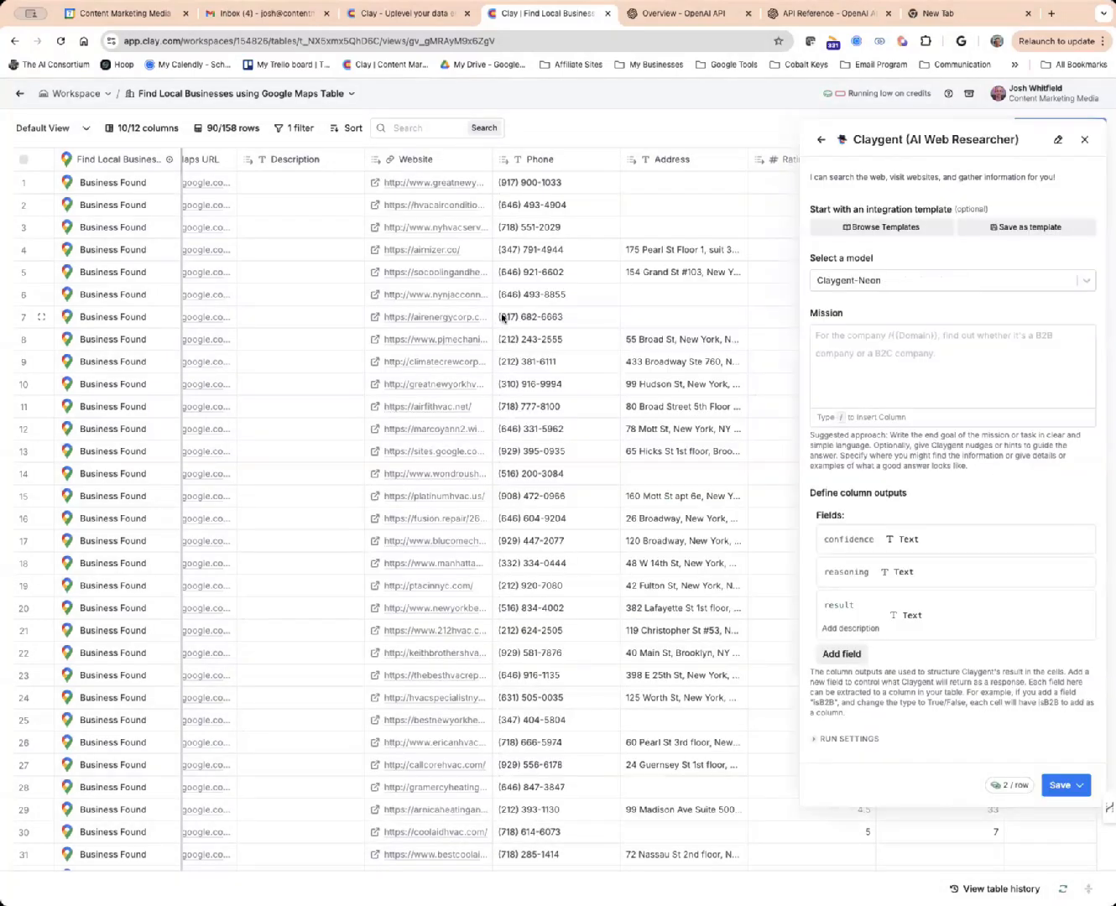
Set the Claygent model to GPT-4o-mini and review the available OpenAI accounts, keeping New API Key selected.
click(901, 285)
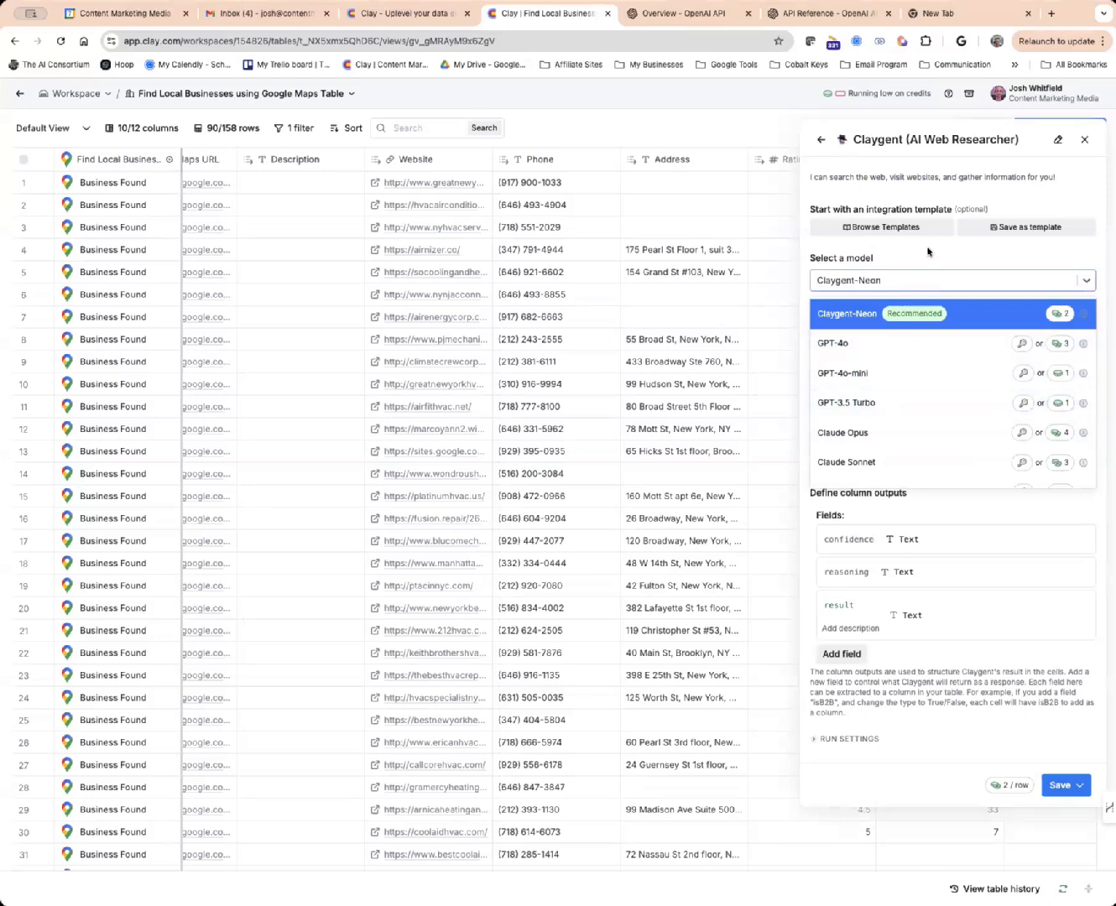
click(864, 373)
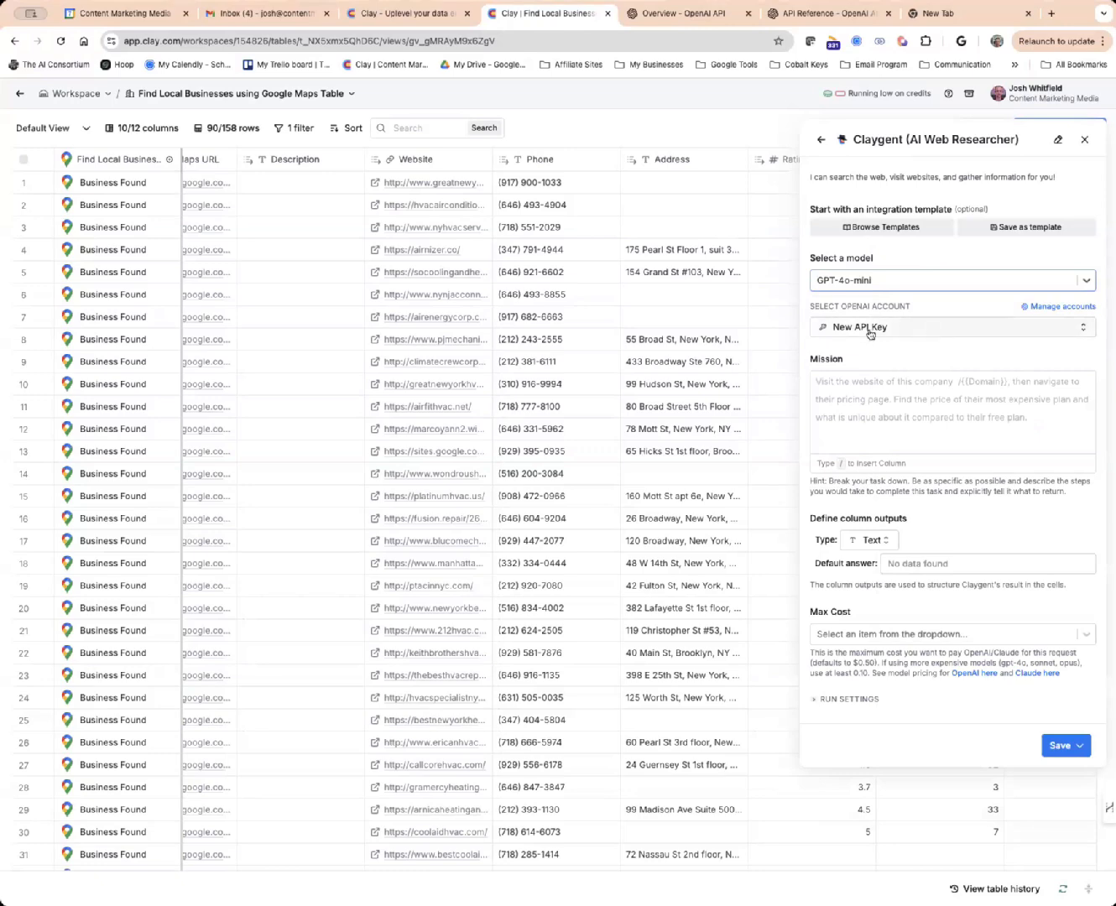
click(914, 331)
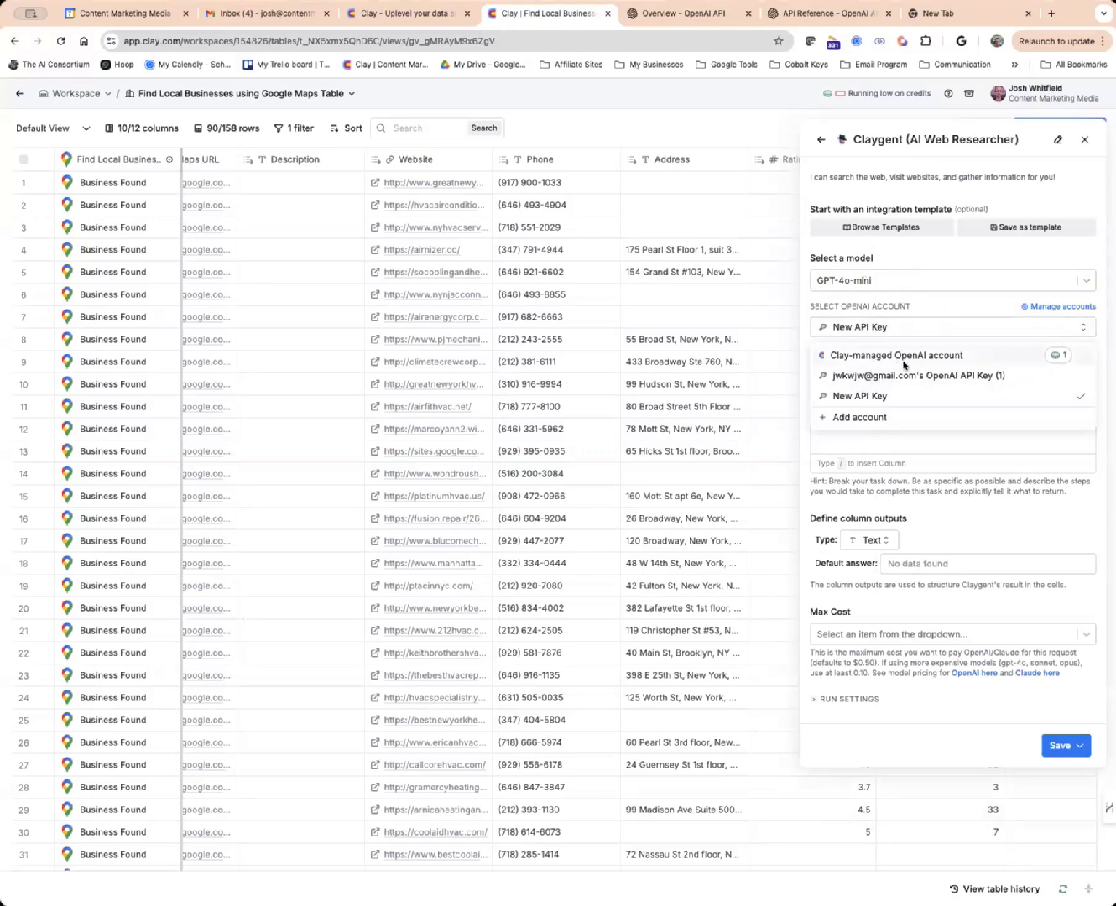
click(921, 309)
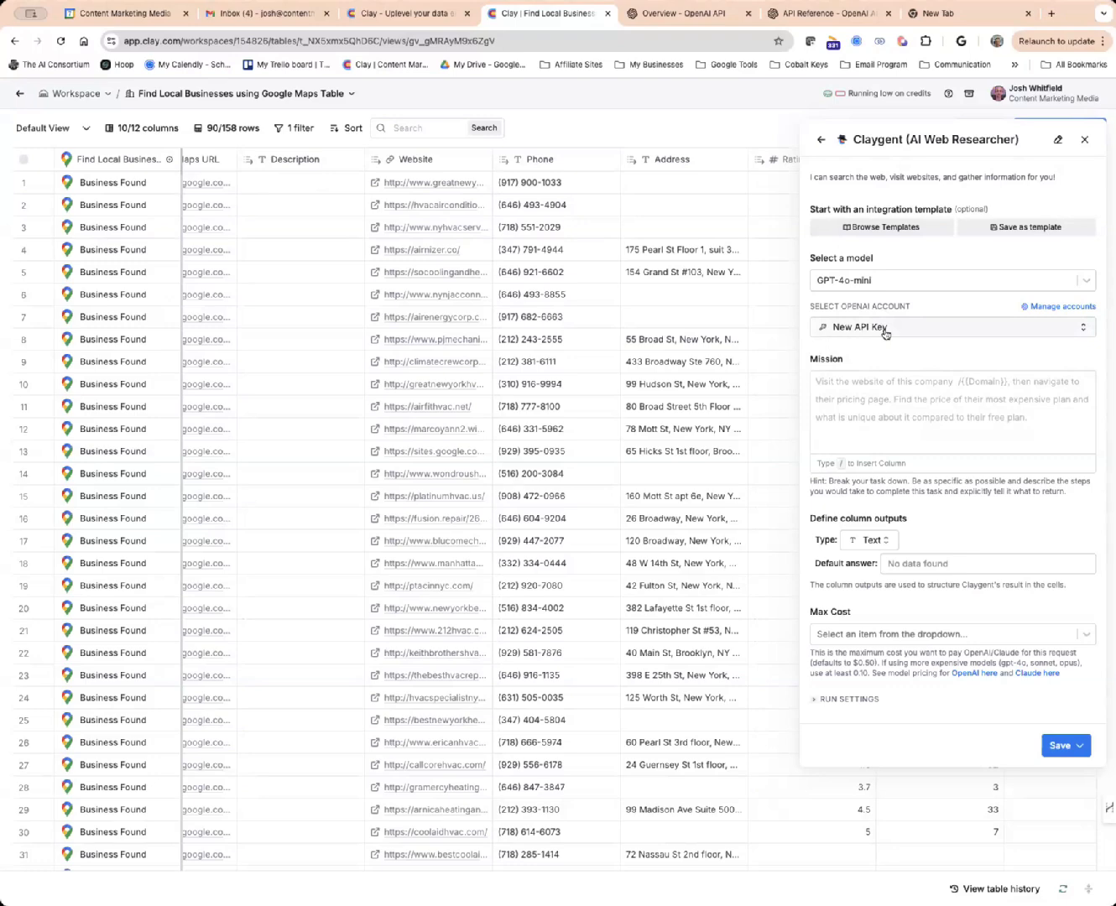
Begin the Claygent mission with "review" followed by a reference to the Website column.
click(864, 383)
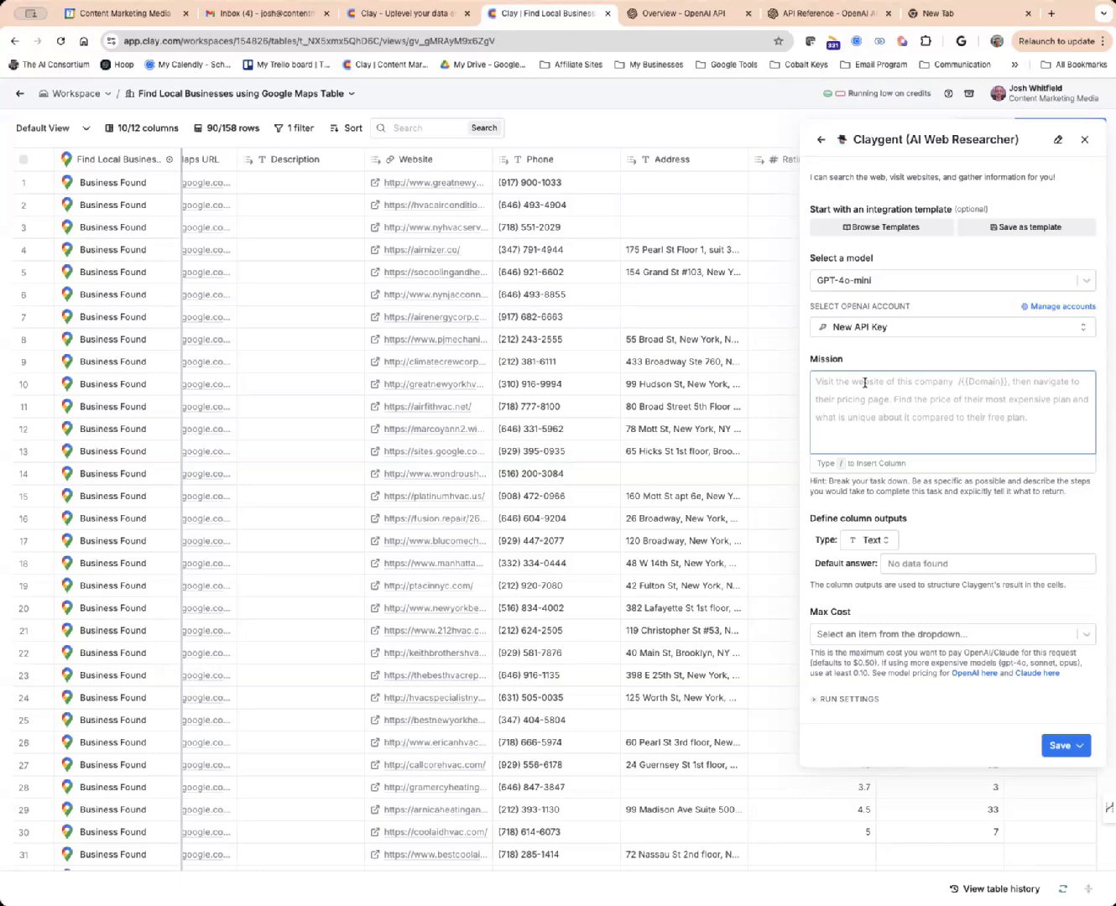
scroll(620, 251, left, 3)
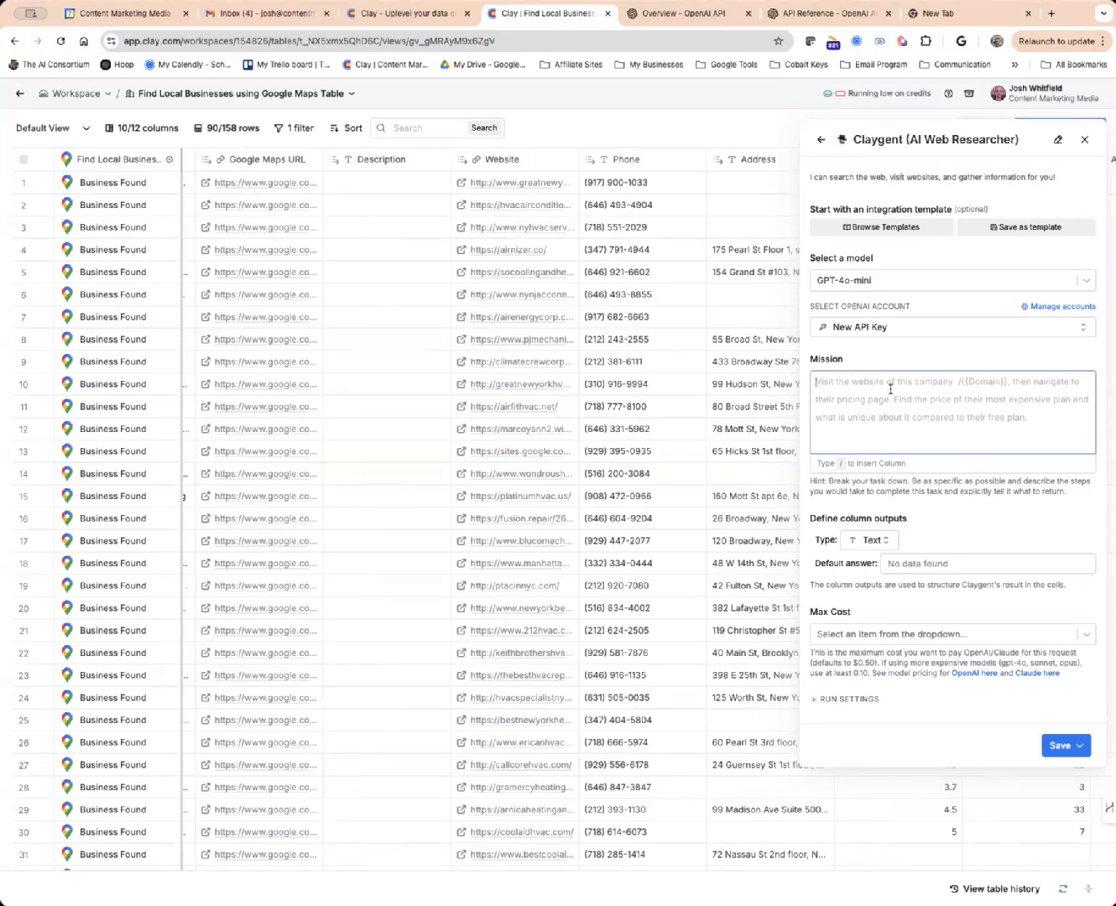
text(/)
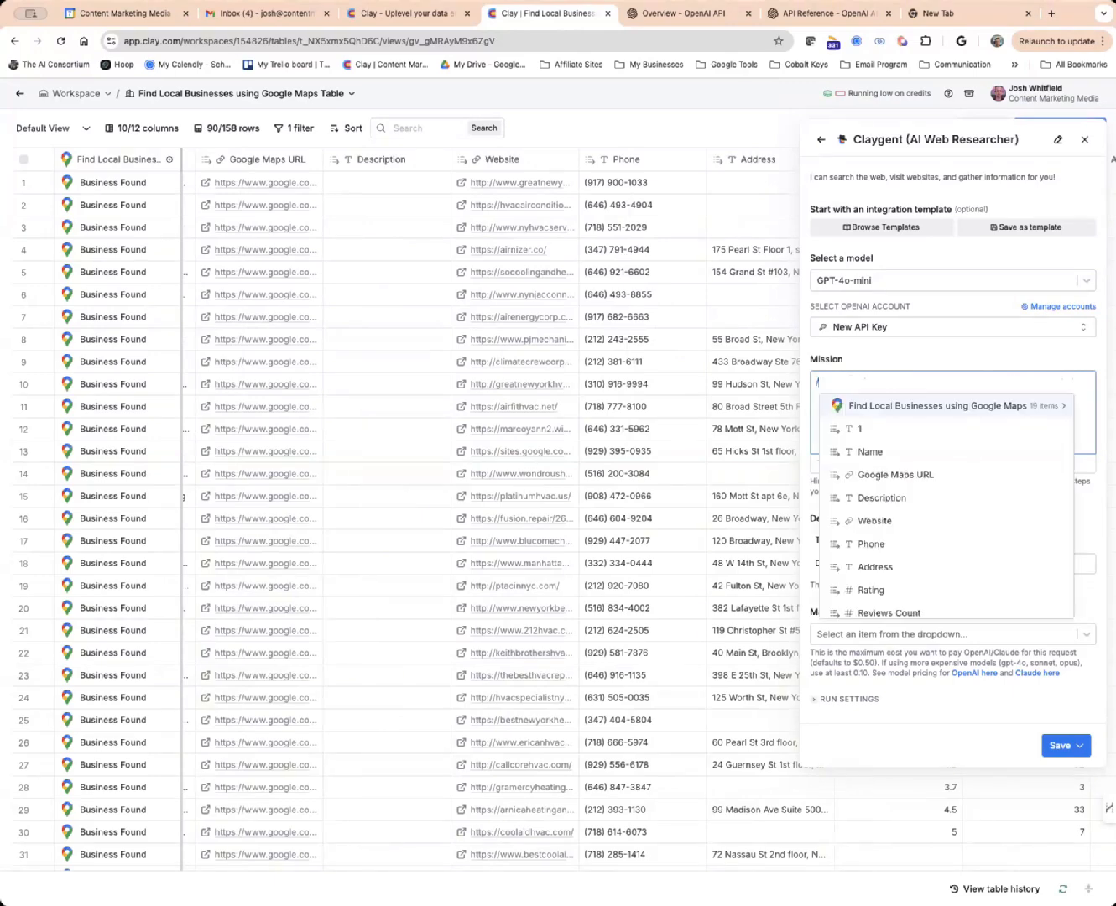
text(re)
key(BackSpace)
key(BackSpace)
key(BackSpace)
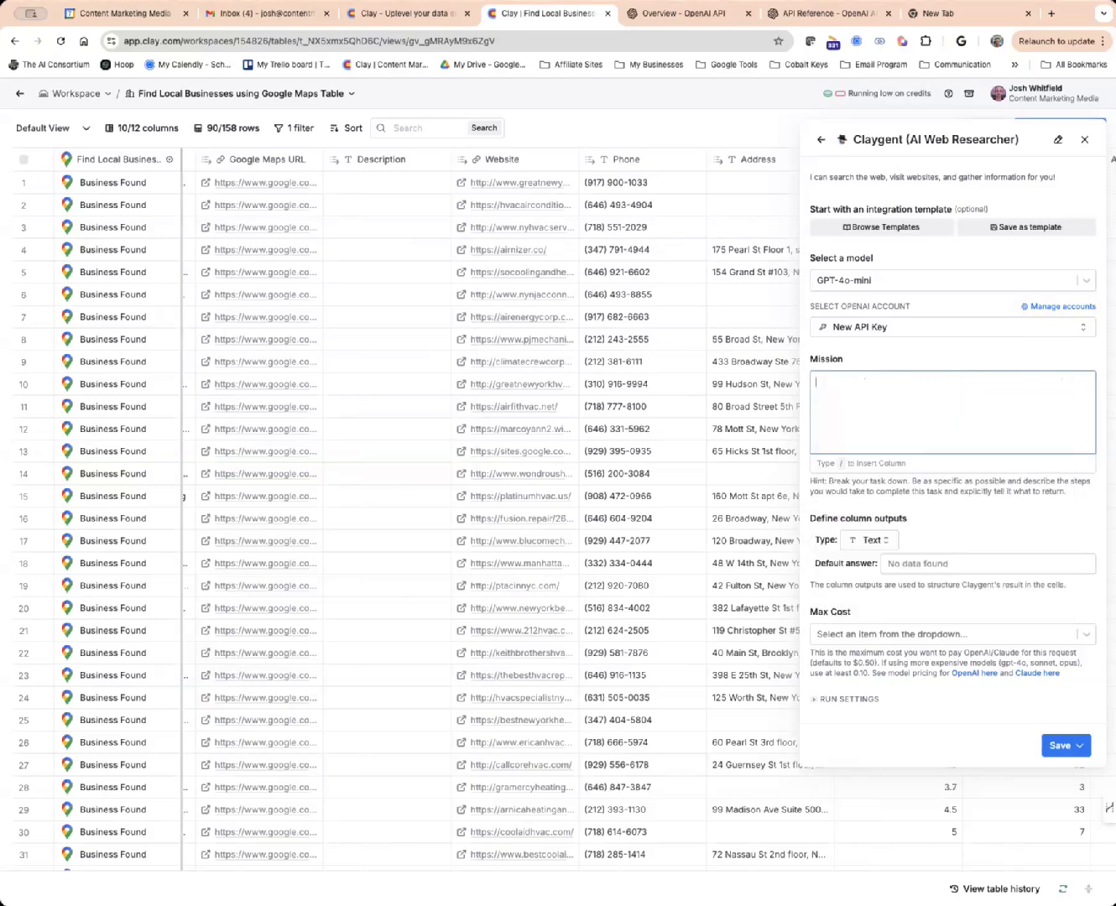
text(review /)
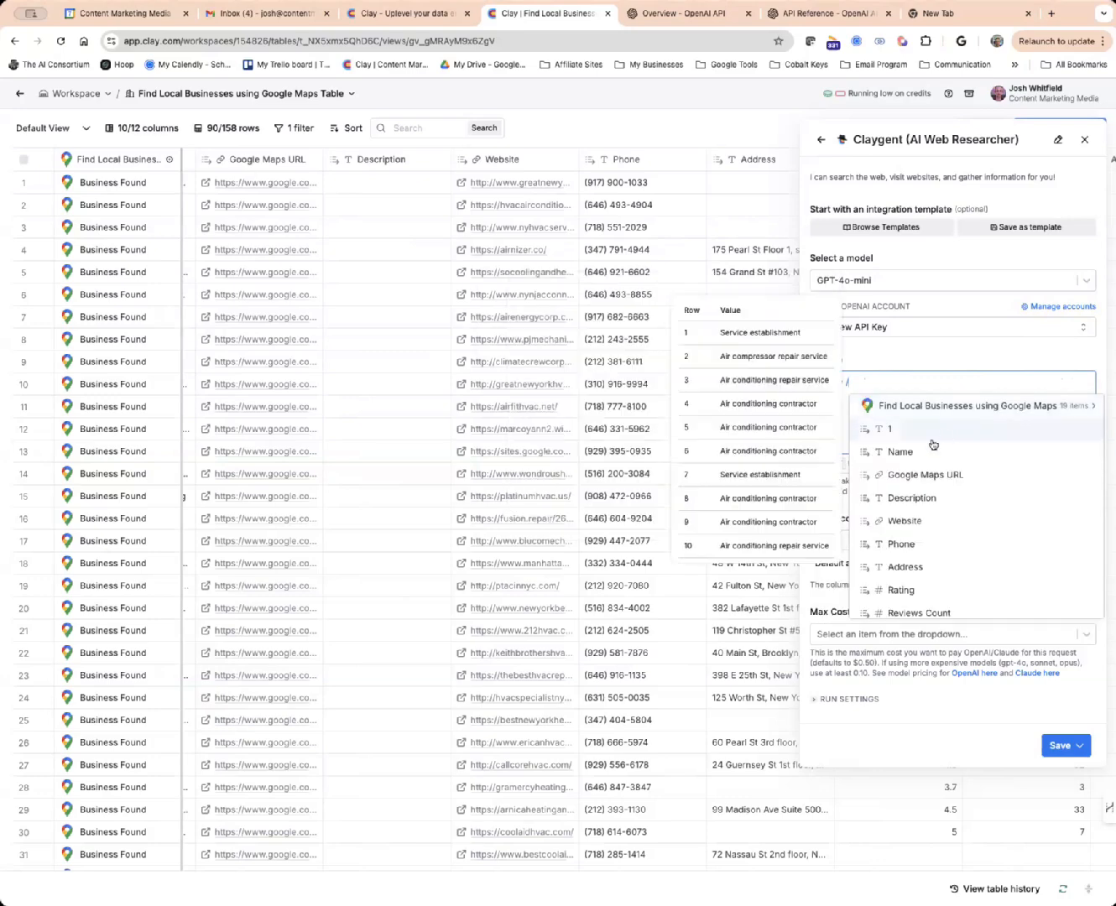
click(904, 521)
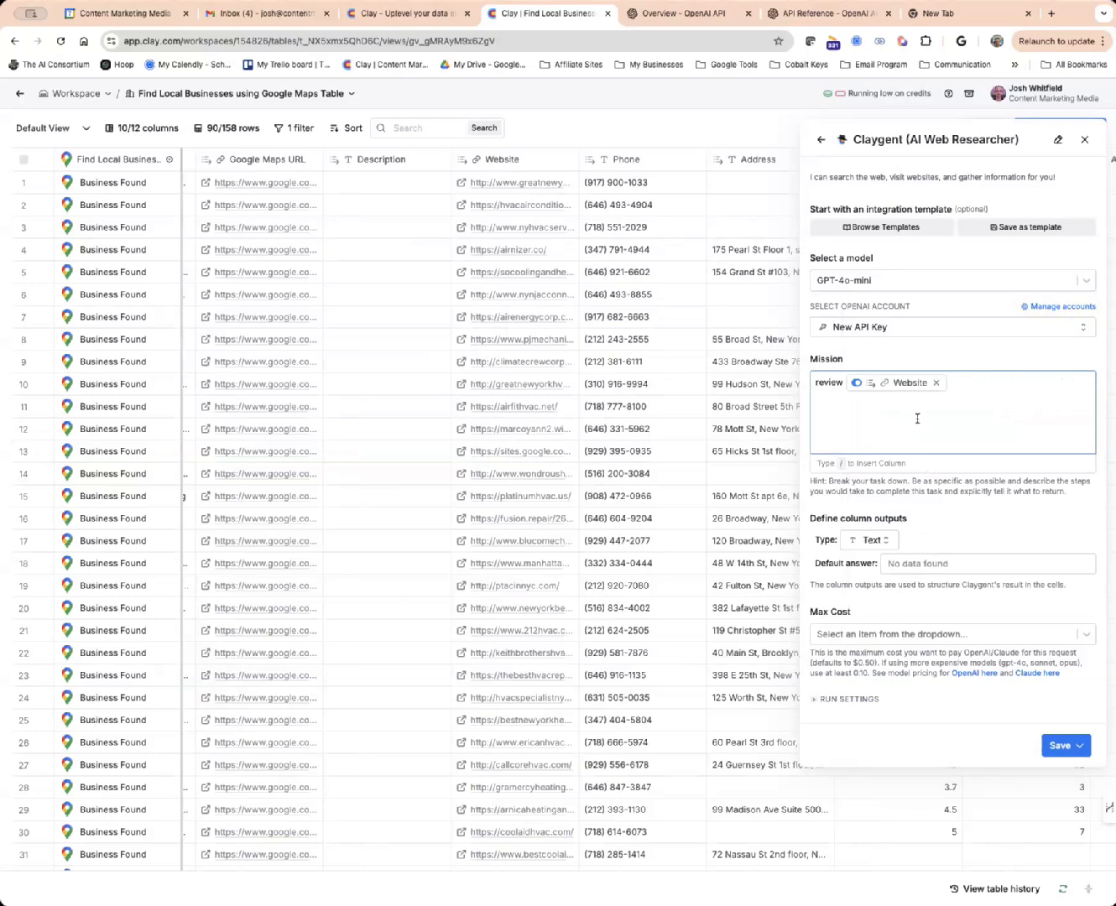
Continue the mission after the Website reference with ". Determine the owner of the business from the website.".
text(.)
key(BackSpace)
key(BackSpace)
key(BackSpace)
key(BackSpace)
key(BackSpace)
text(mine the owner of the business from the )
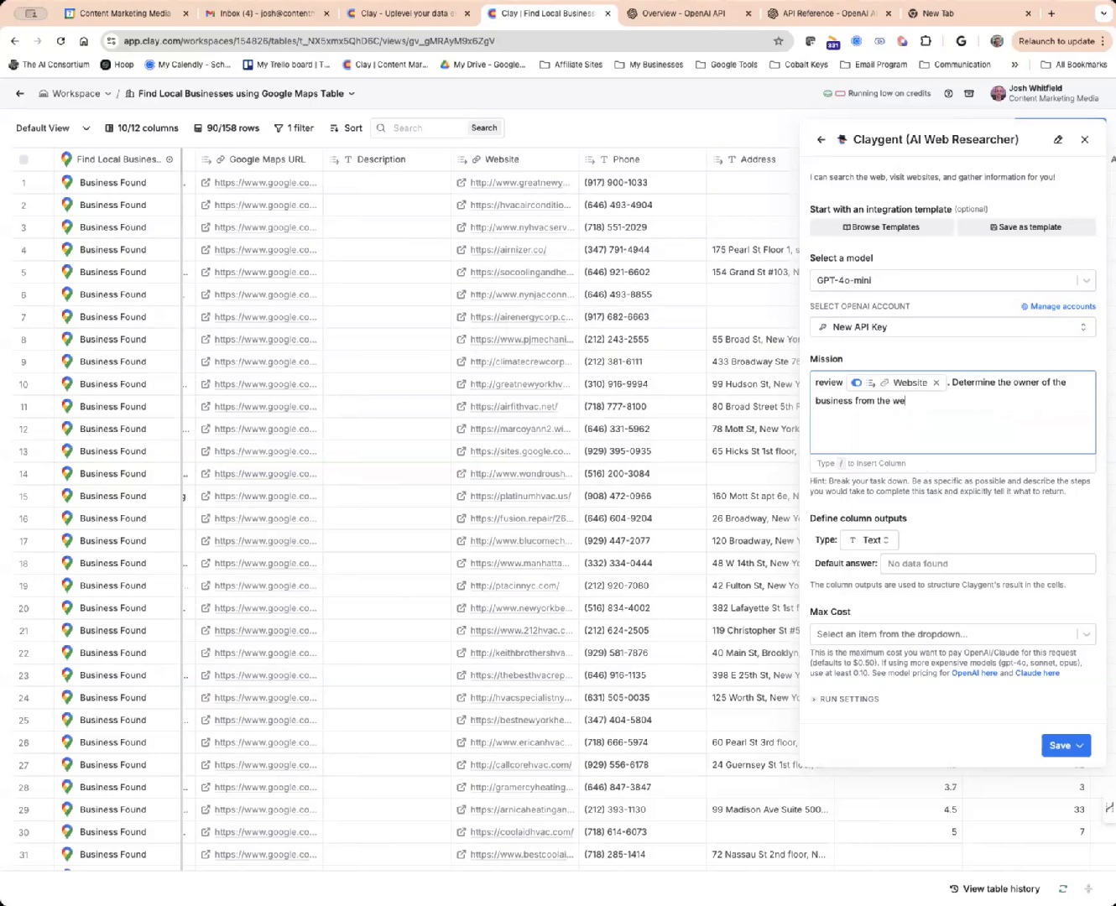
text(website. Addition)
Extend the mission with "Additionally, search Google and other relevant sources to see if you can find the best person to reach out to.".
text(ally, look)
key(BackSpace)
key(BackSpace)
key(BackSpace)
key(BackSpace)
text(search Google and other rle)
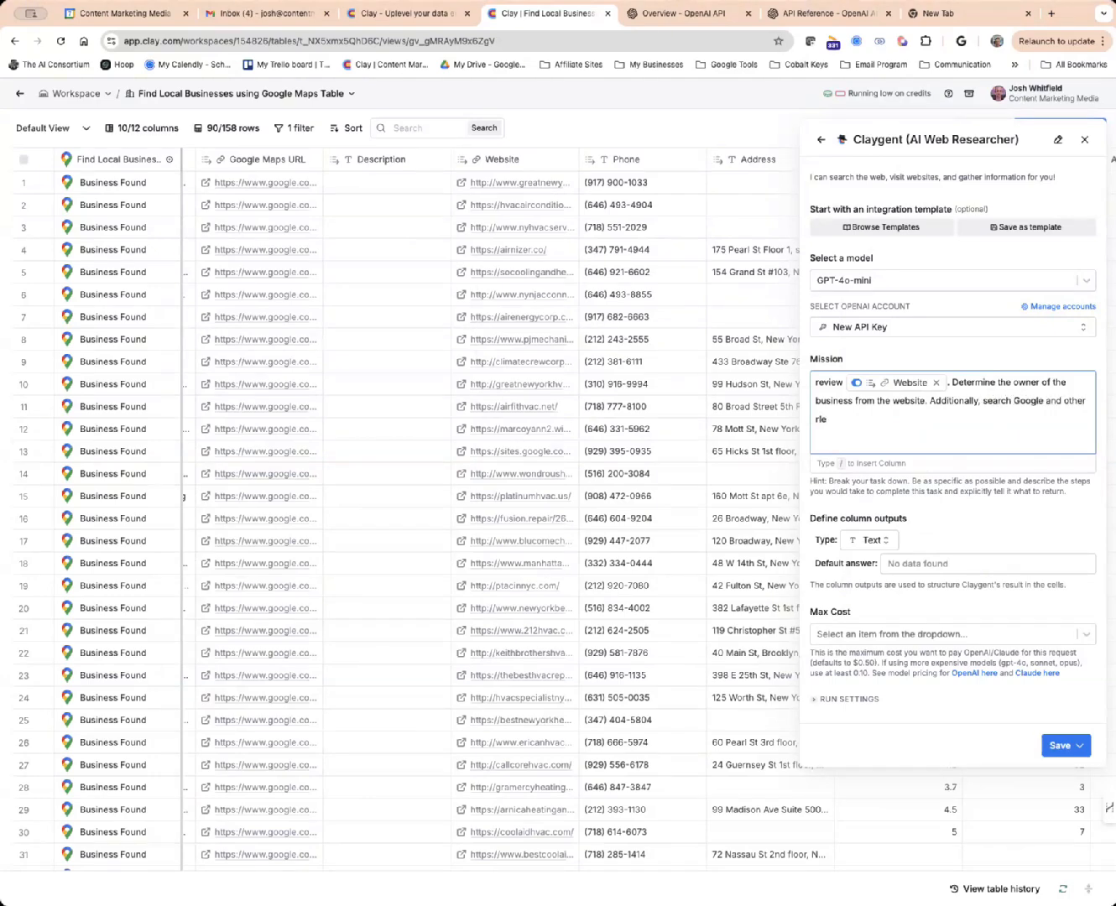
text(evant sources to see if you can)
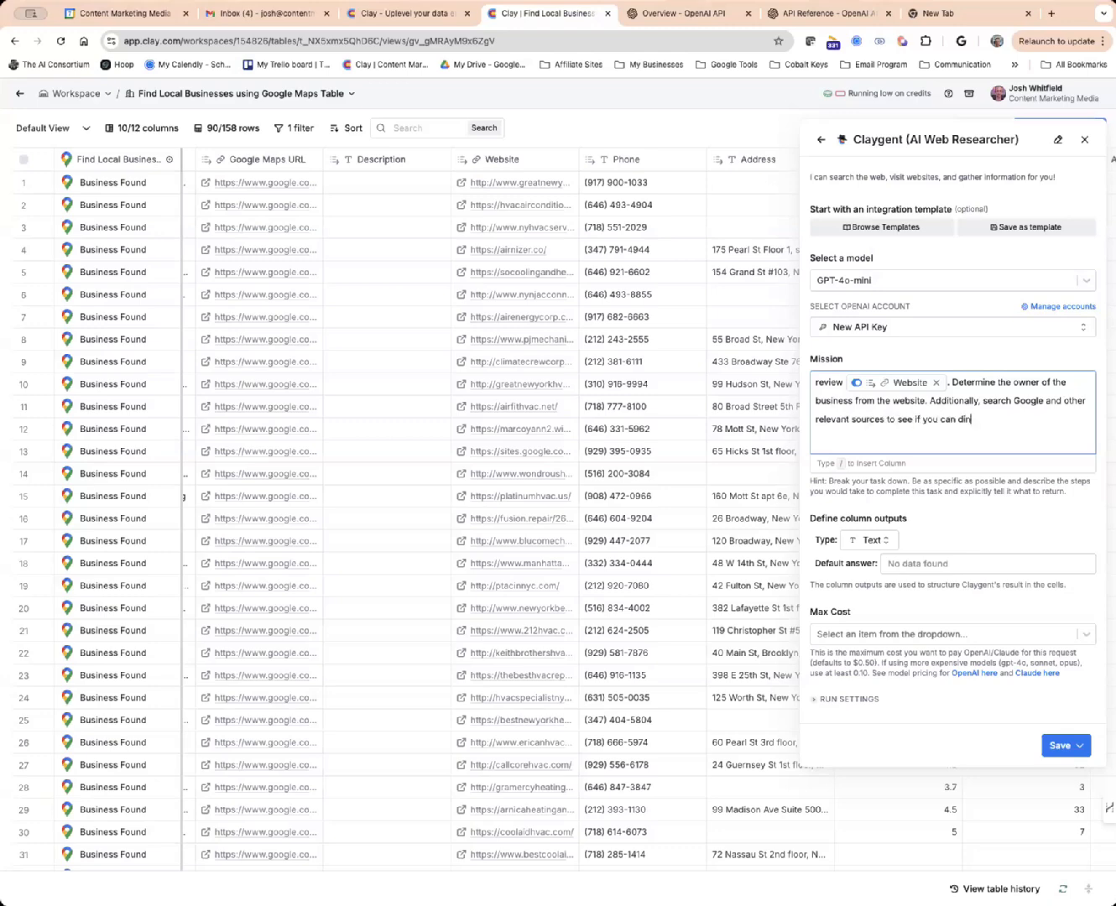
text( find the best person to reach out to.)
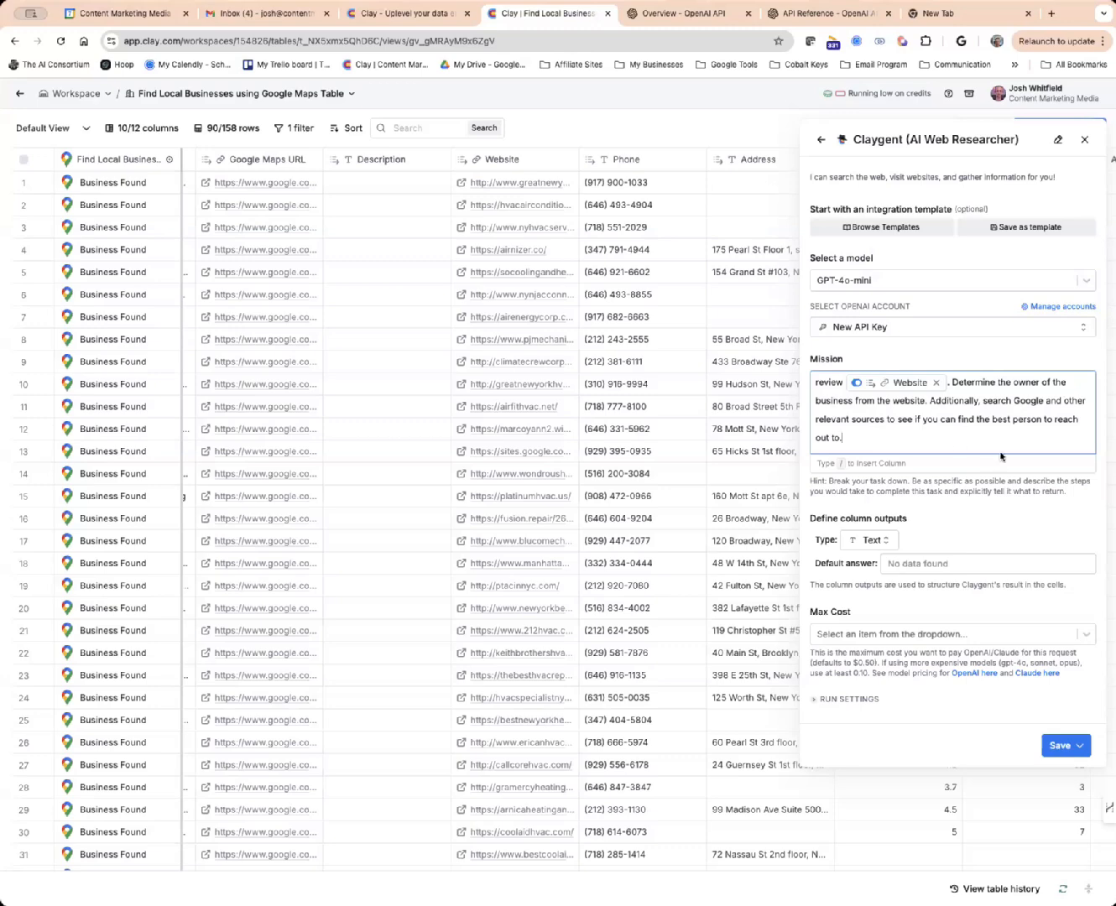
Insert "The company name is" with a reference to the Name column before the "Determine the owner" sentence.
click(951, 383)
text(The company nam)
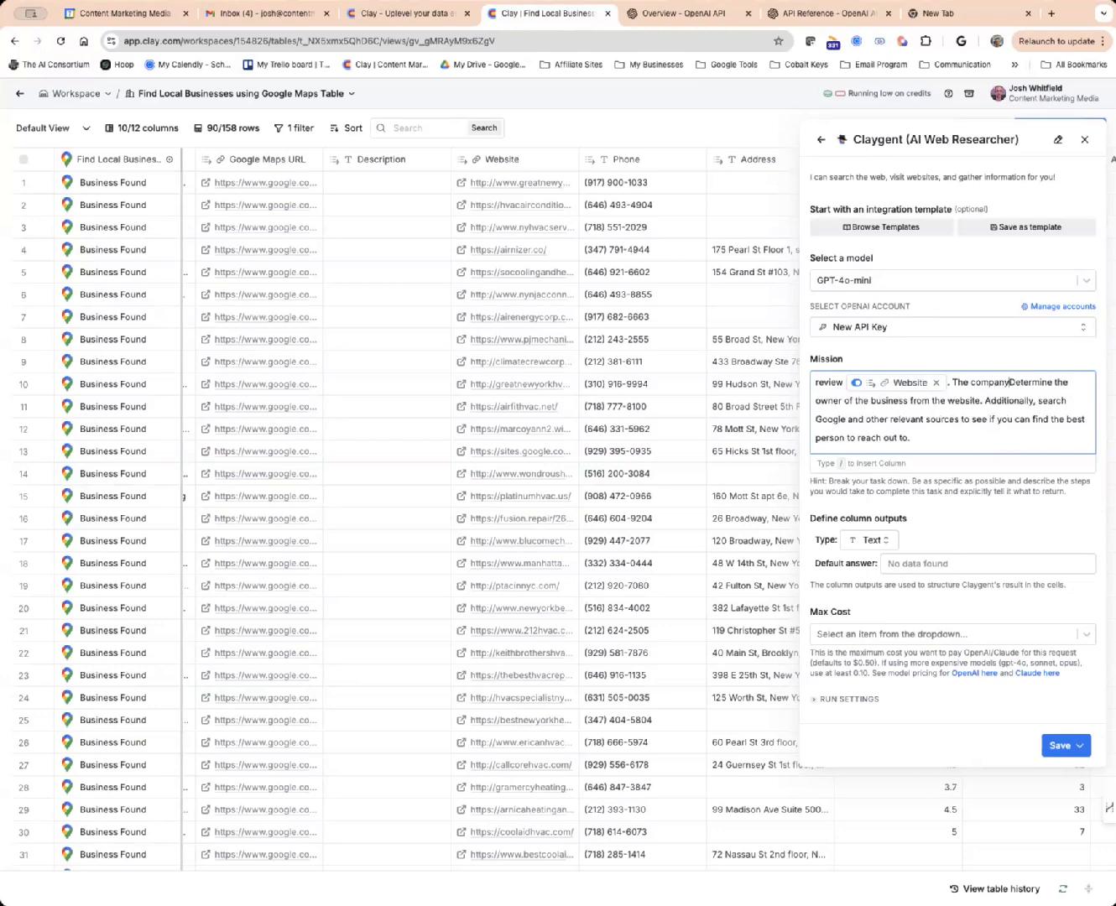
text(e is /)
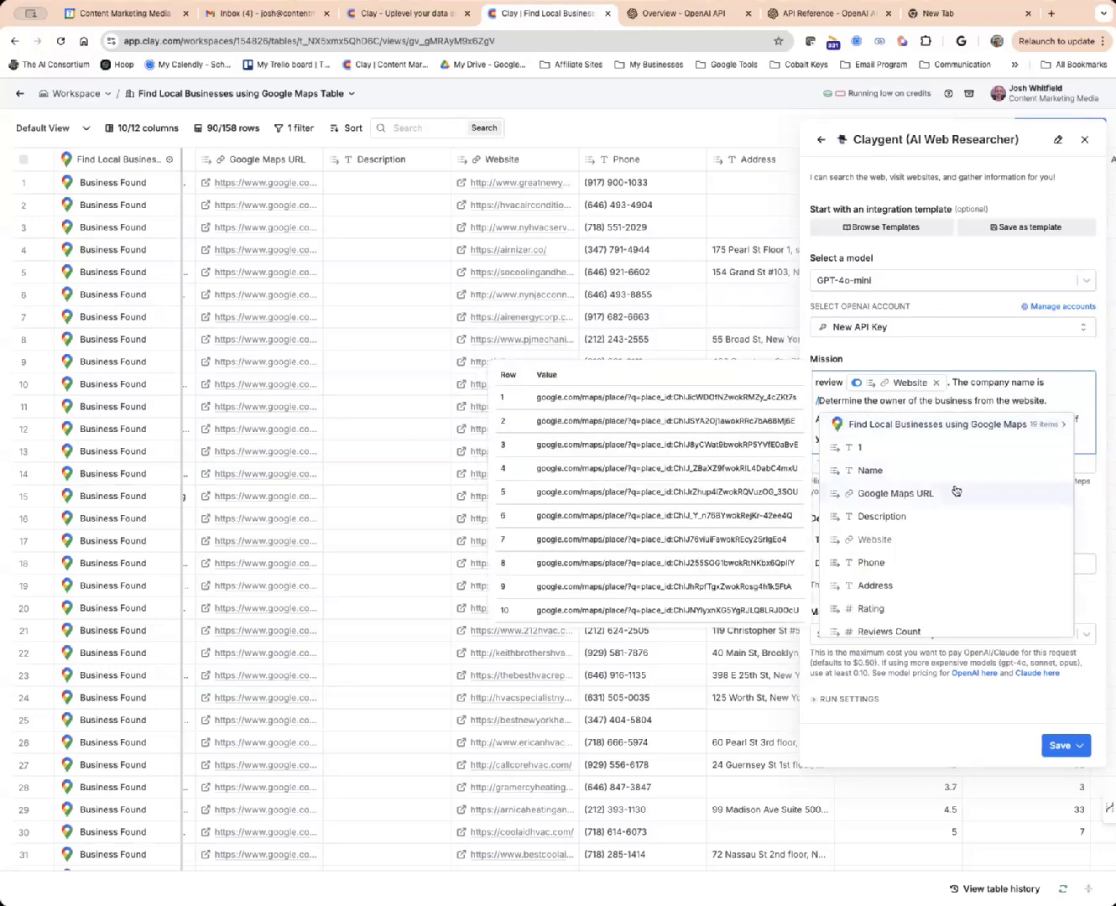
scroll(610, 197, right, 5)
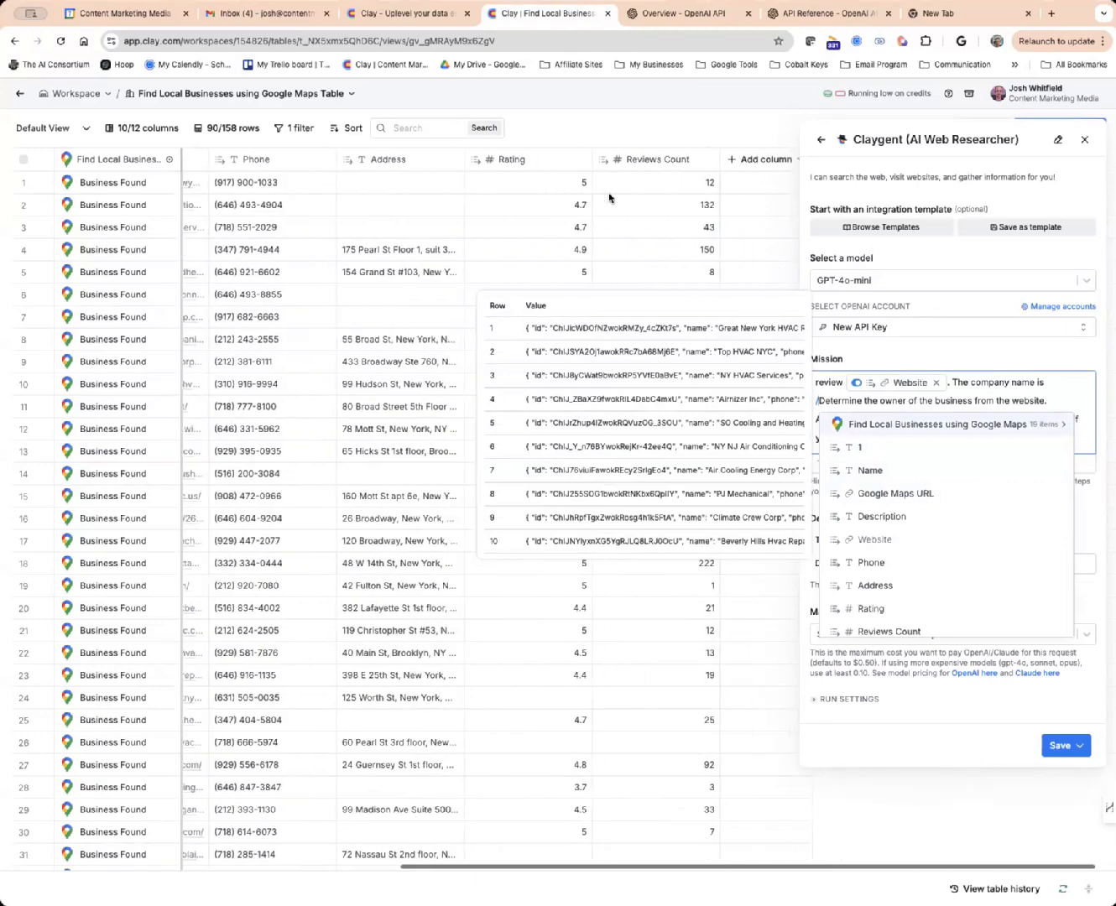
scroll(610, 198, left, 5)
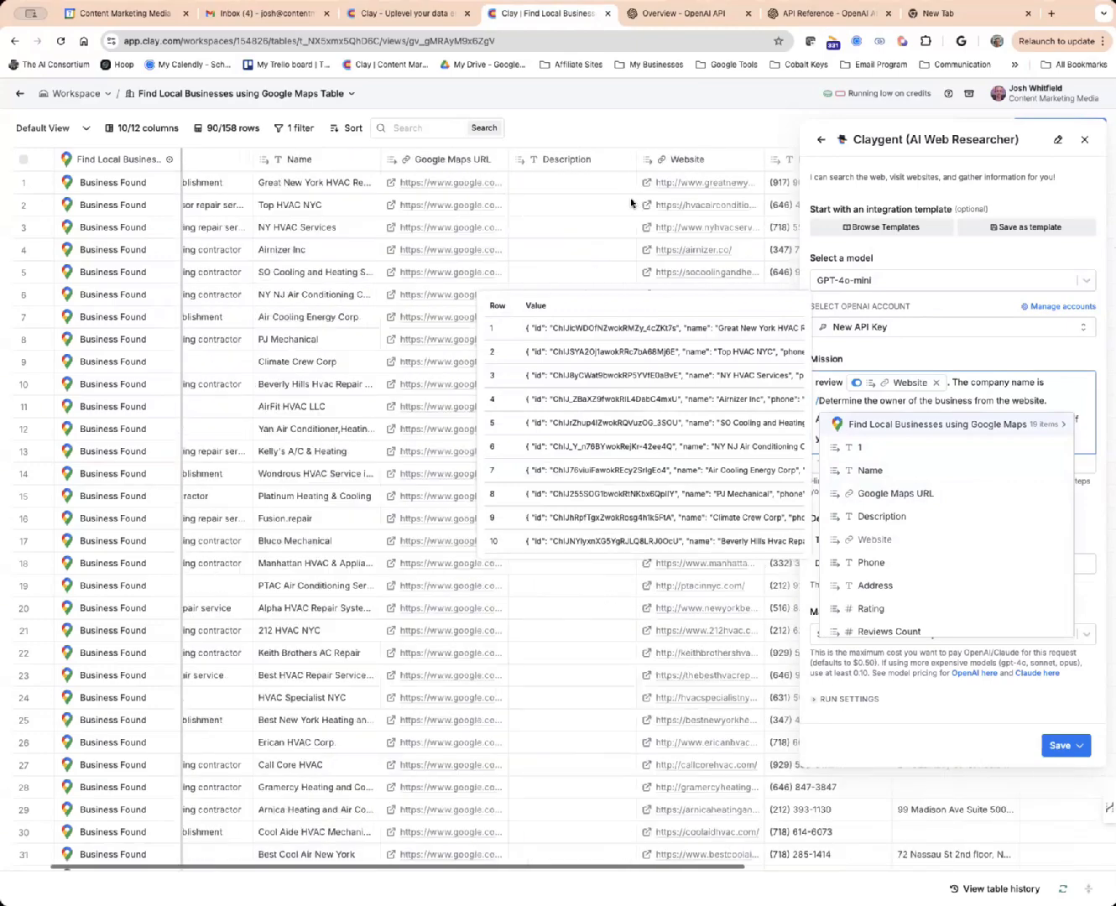
scroll(947, 549, down, 1)
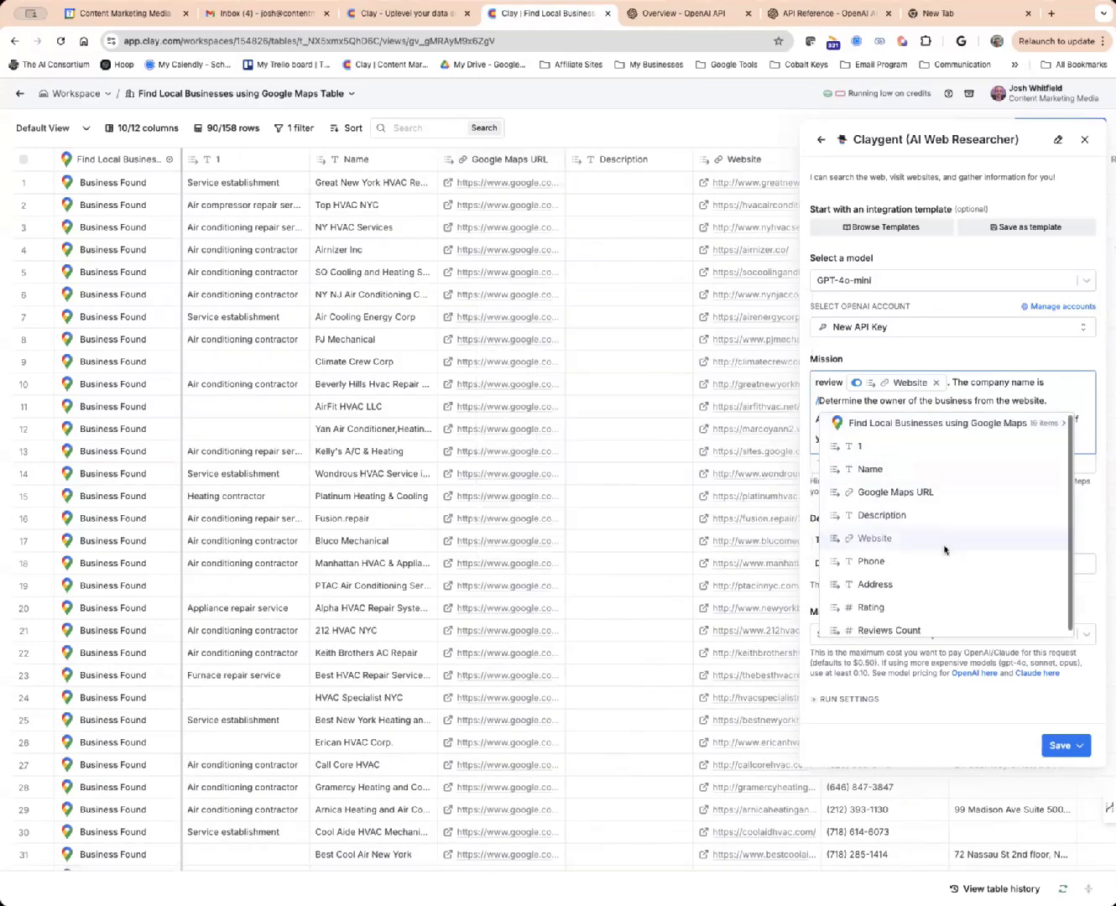
click(870, 464)
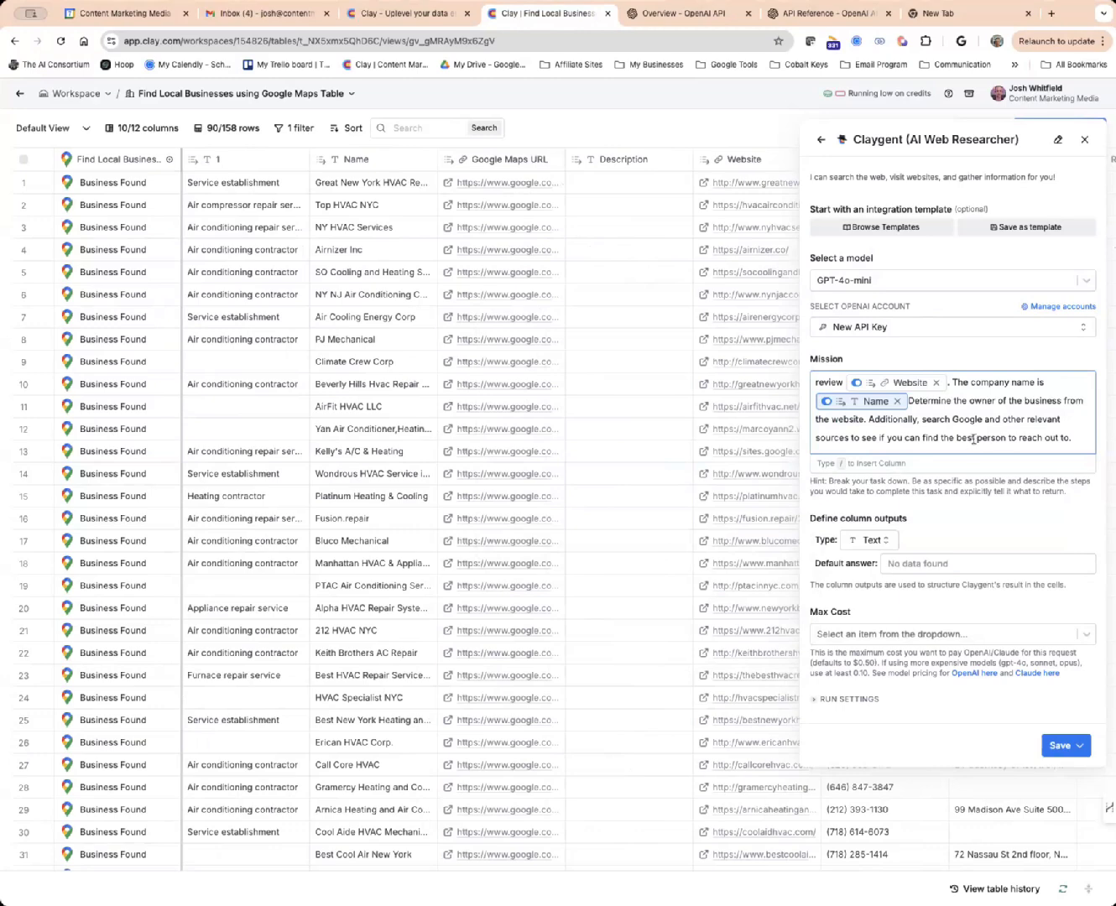
mouse_move(920, 385)
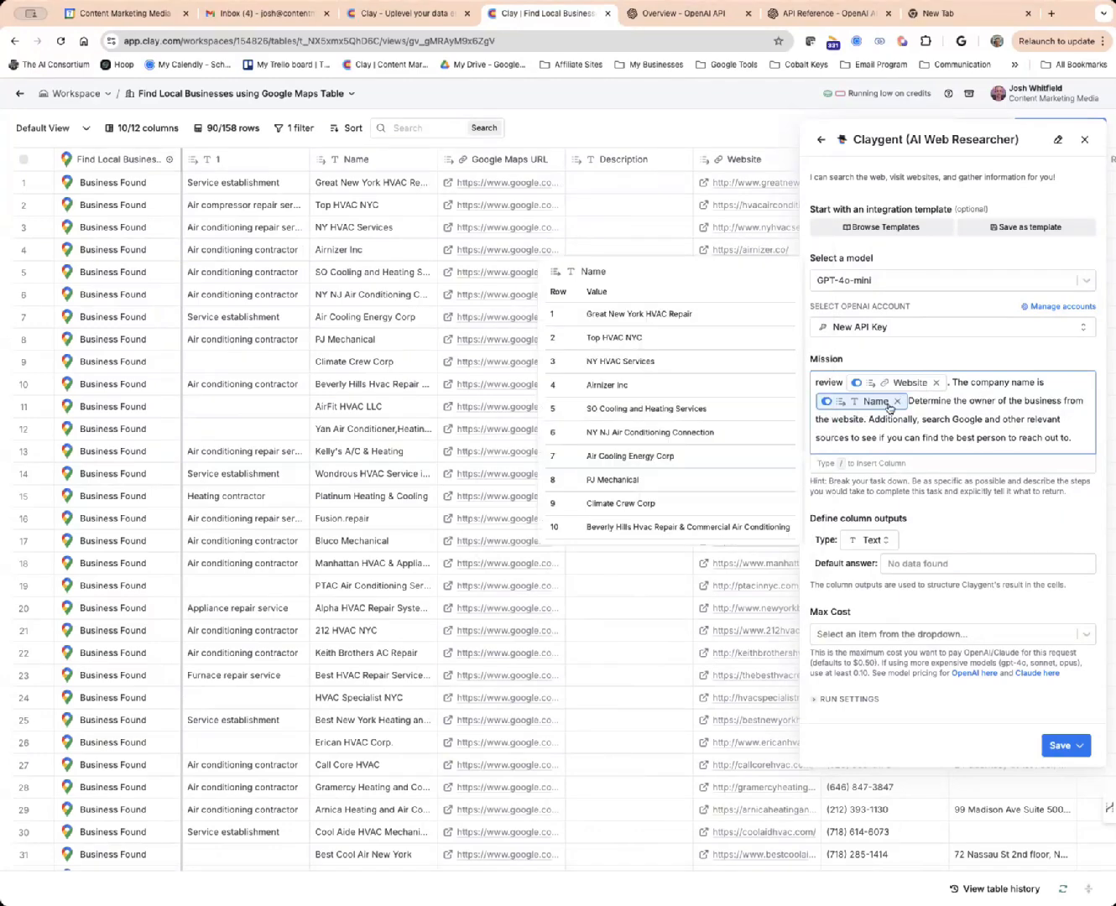
Save the Claygent column and run it on 10 rows.
click(1083, 437)
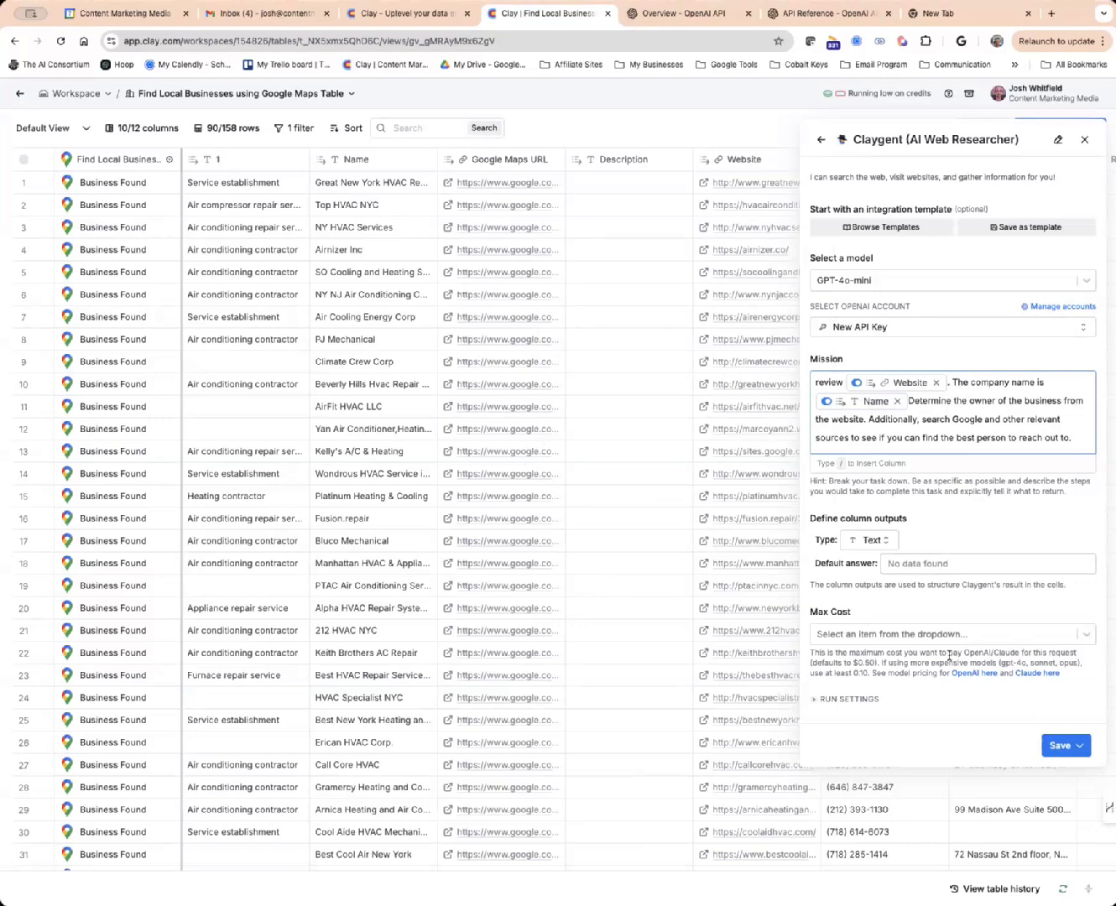
click(1064, 746)
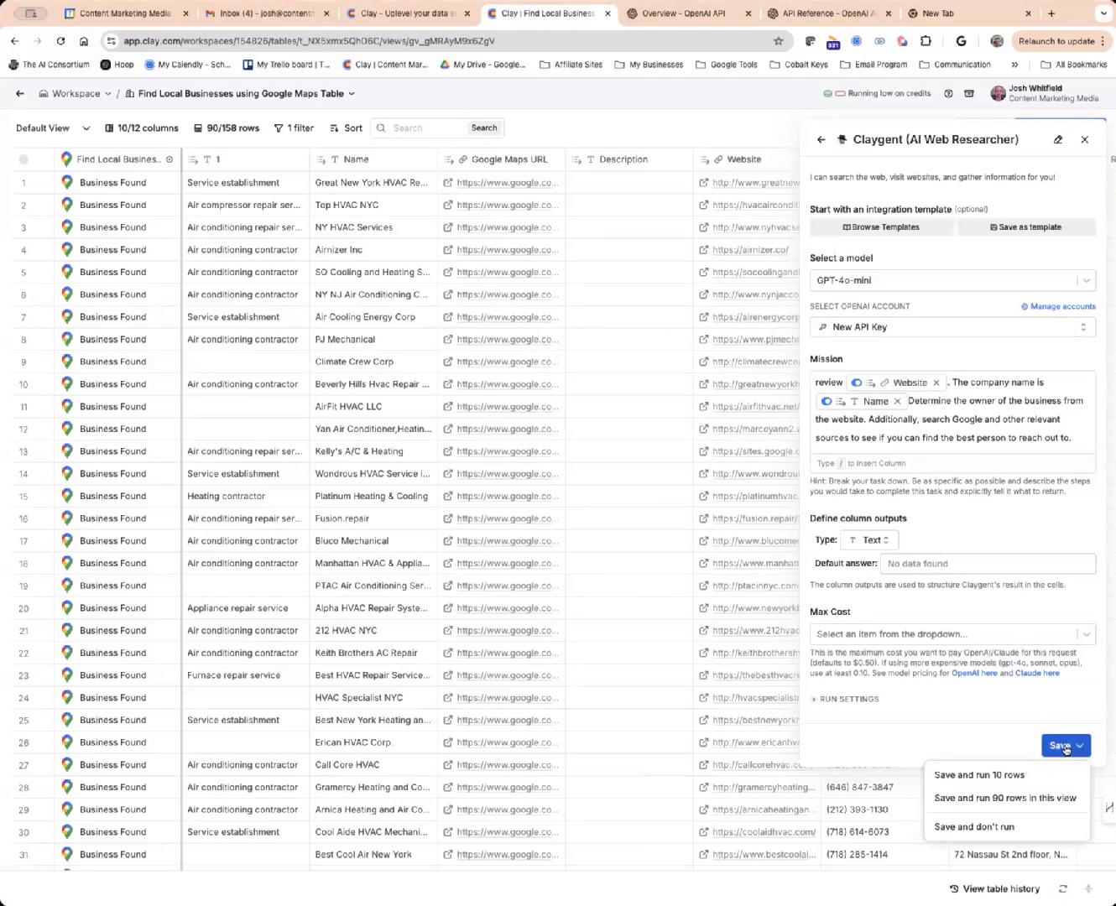
click(979, 773)
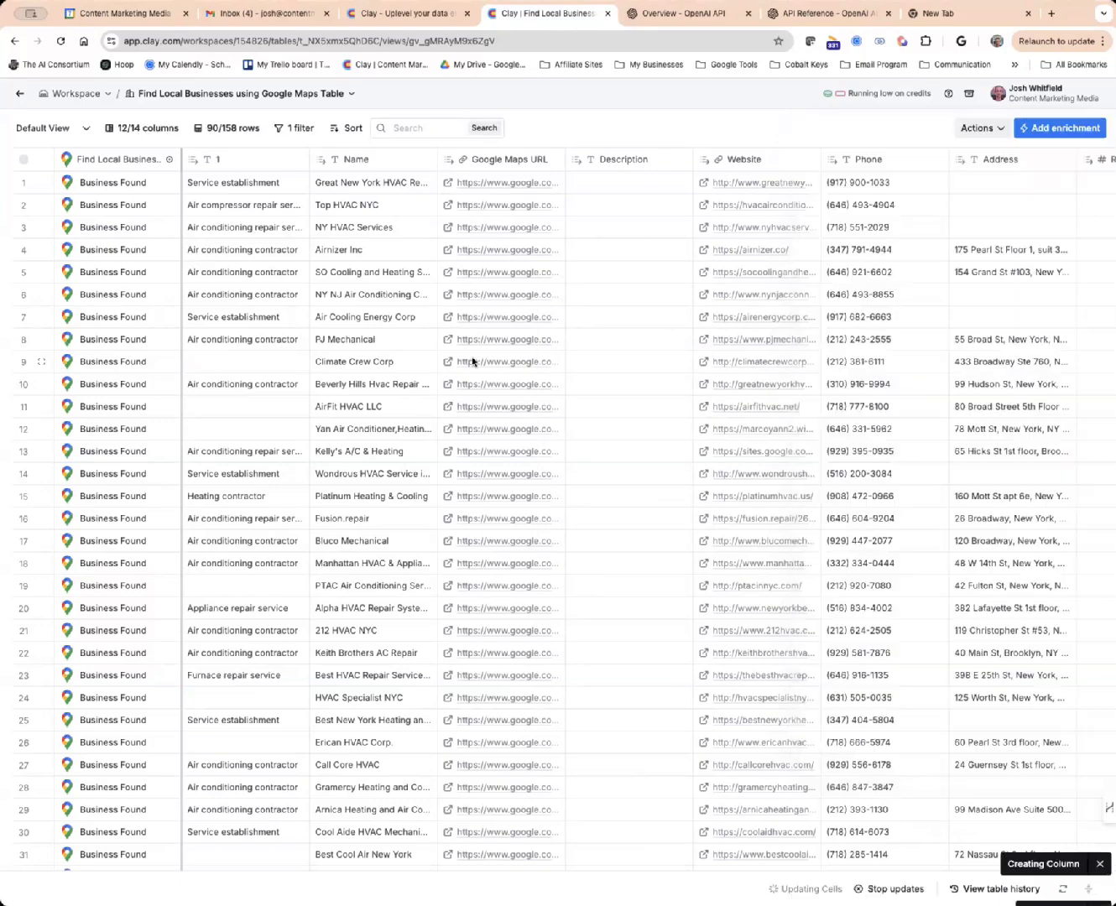
Reload the table and read the Business Owner cell details for Top HVAC NYC in row 2.
scroll(472, 363, right, 7)
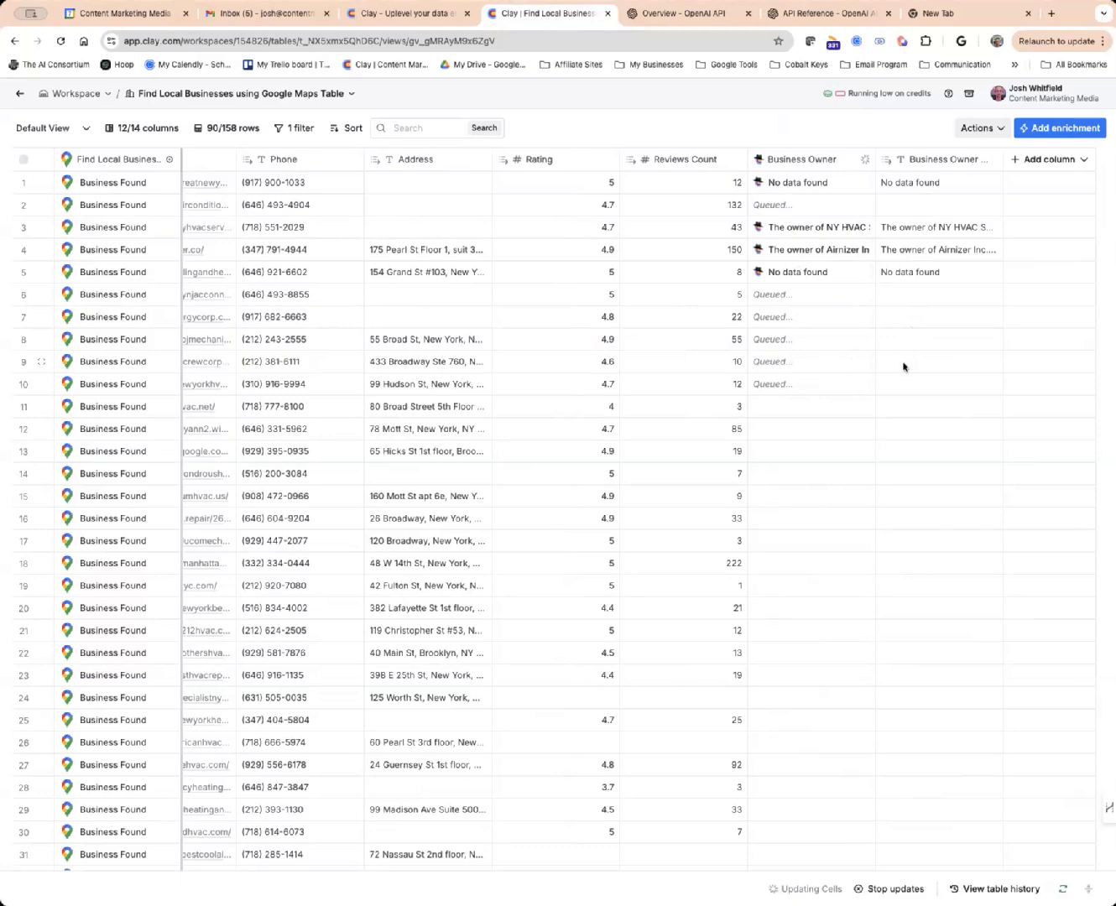
click(59, 41)
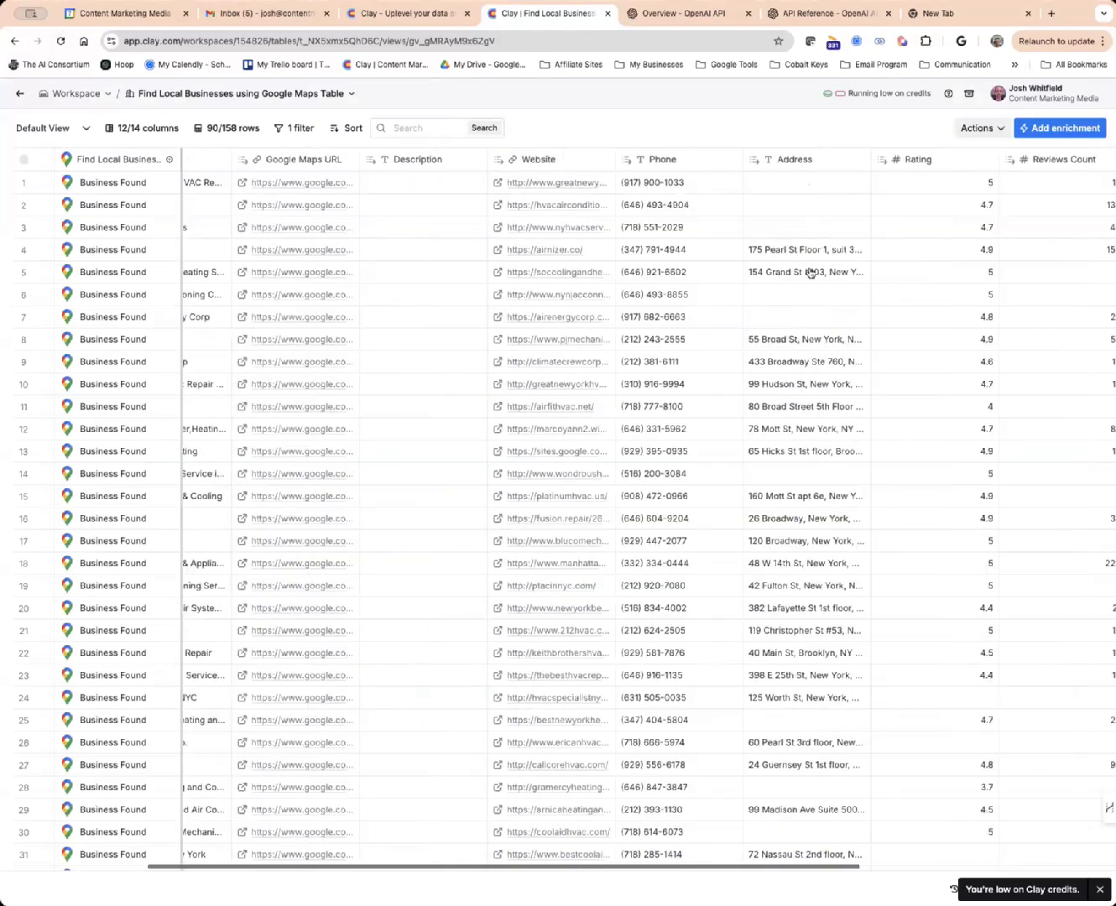
scroll(809, 273, right, 5)
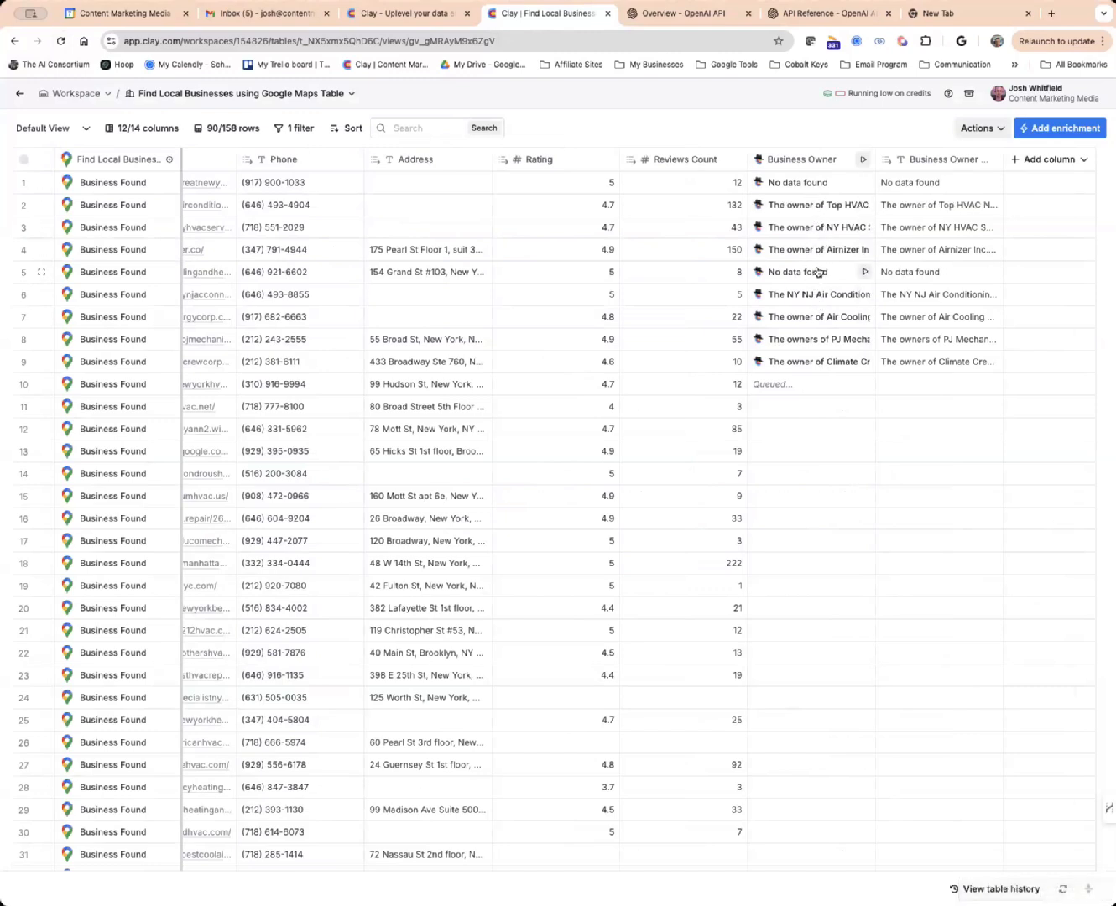
click(805, 207)
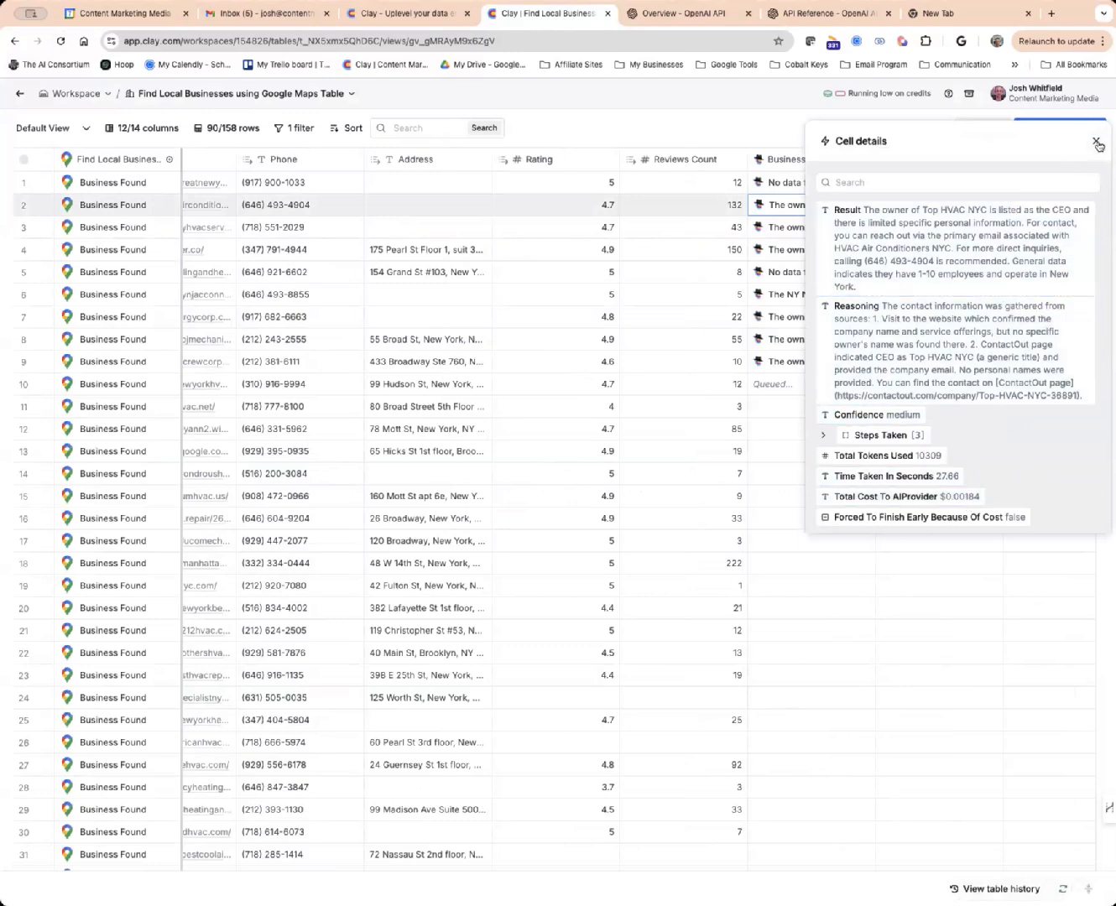
click(1095, 141)
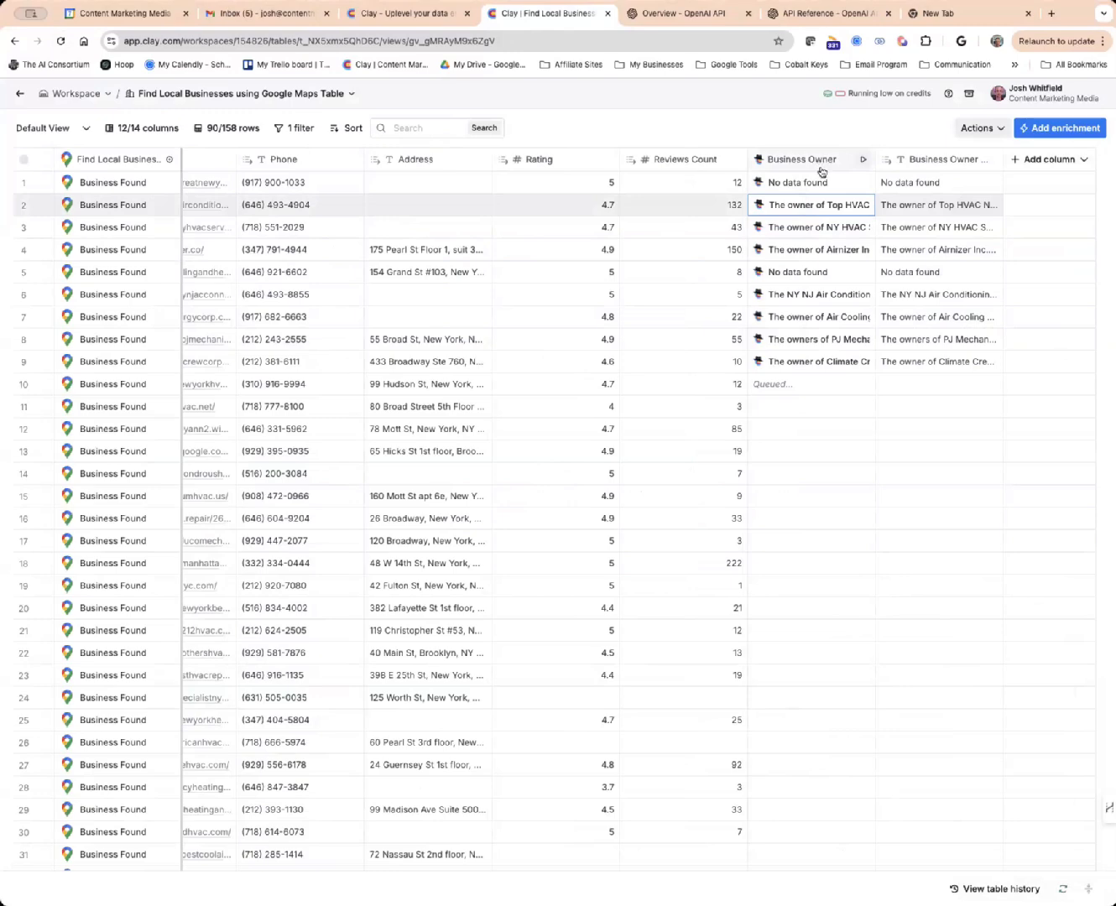
Add the line "Output only the First and Last Name of your finding." to the end of the Business Owner column's Claygent mission.
click(818, 161)
click(828, 214)
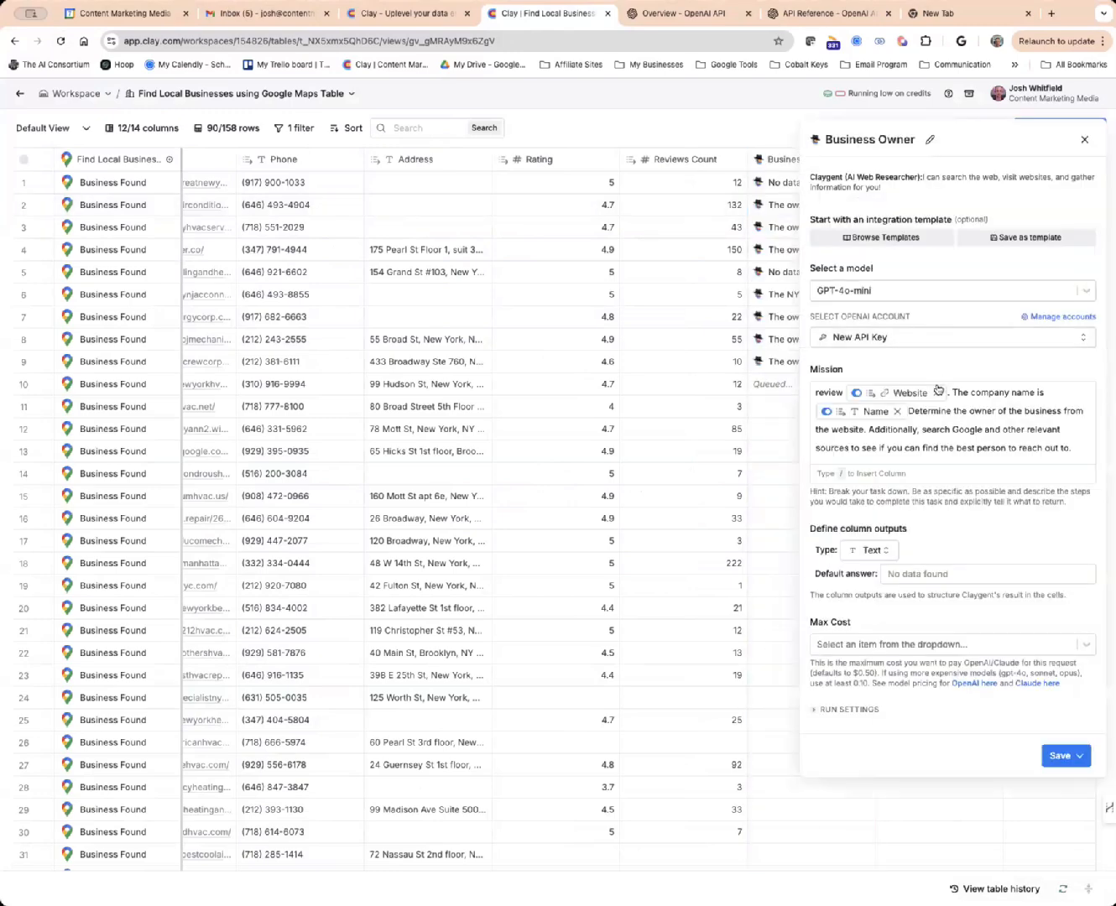
click(1075, 444)
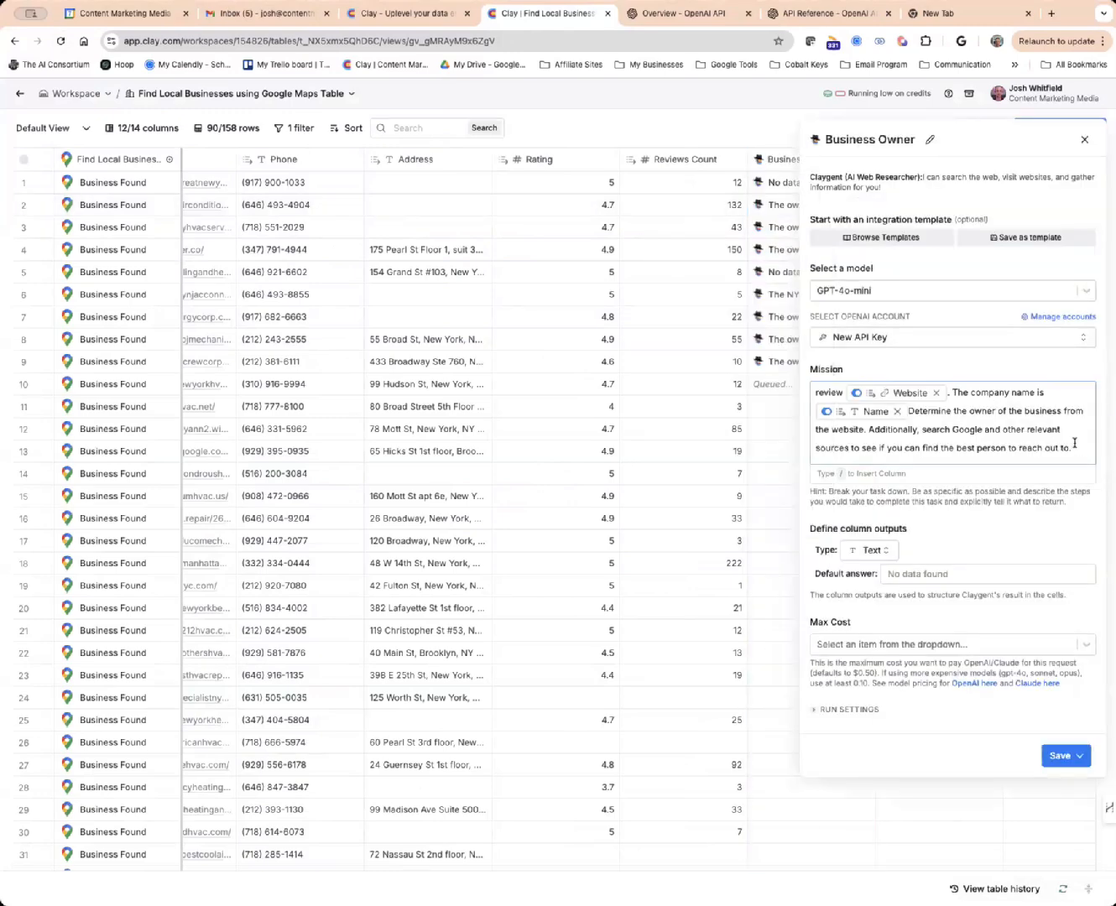
key(Return)
text(Putp)
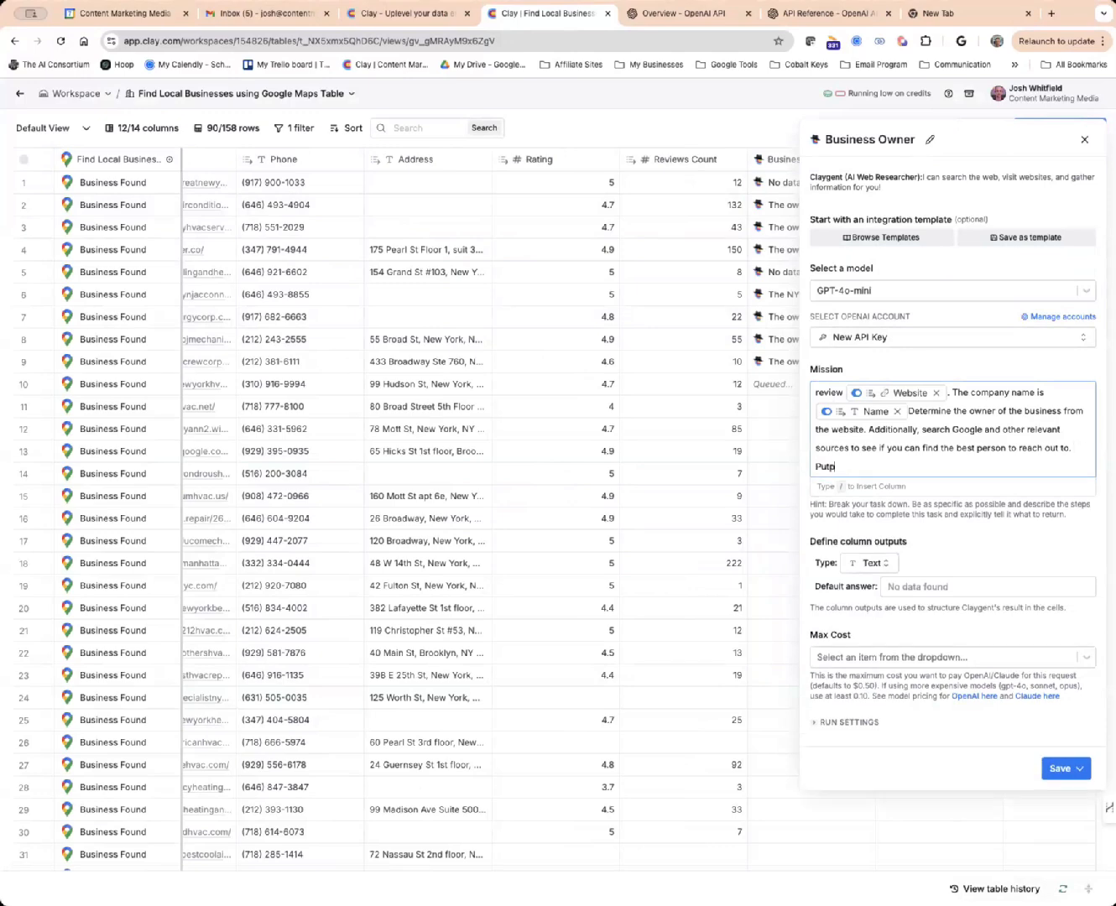
text(u)
key(BackSpace)
key(BackSpace)
key(BackSpace)
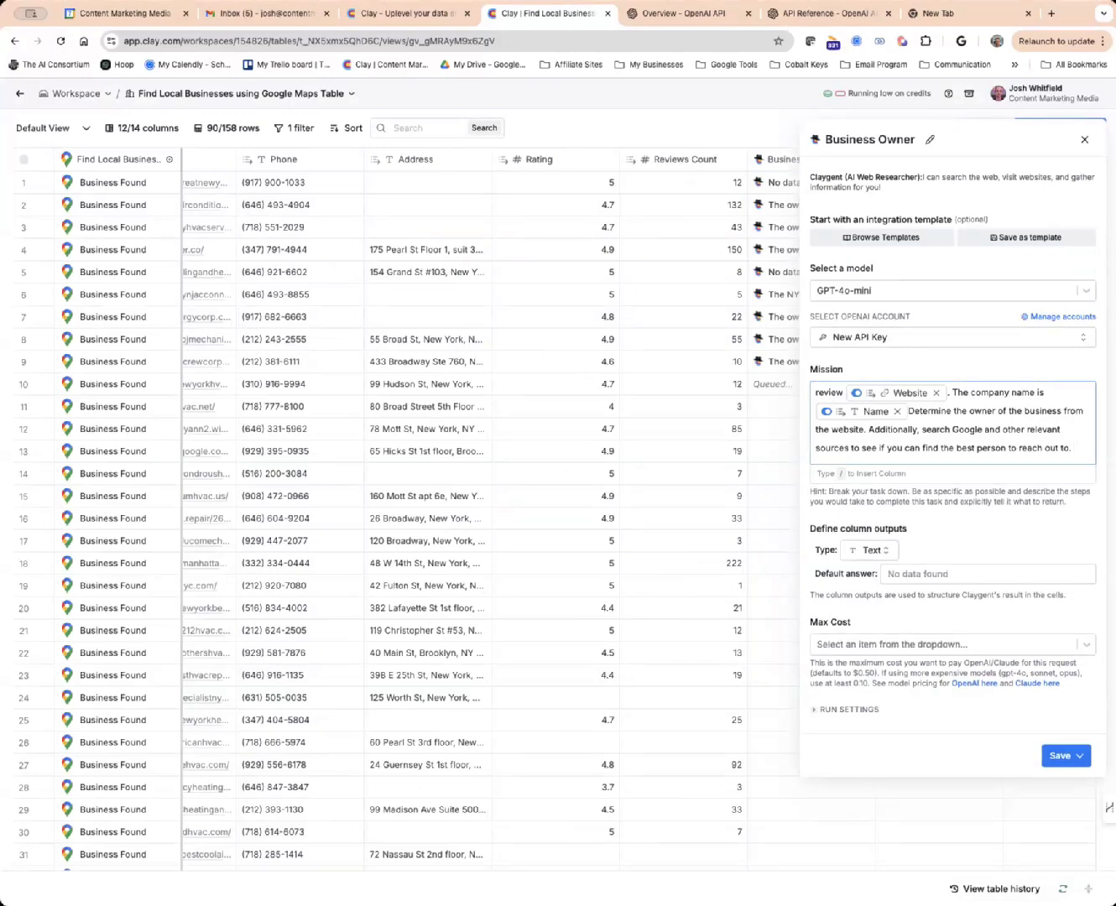
text(tput onl)
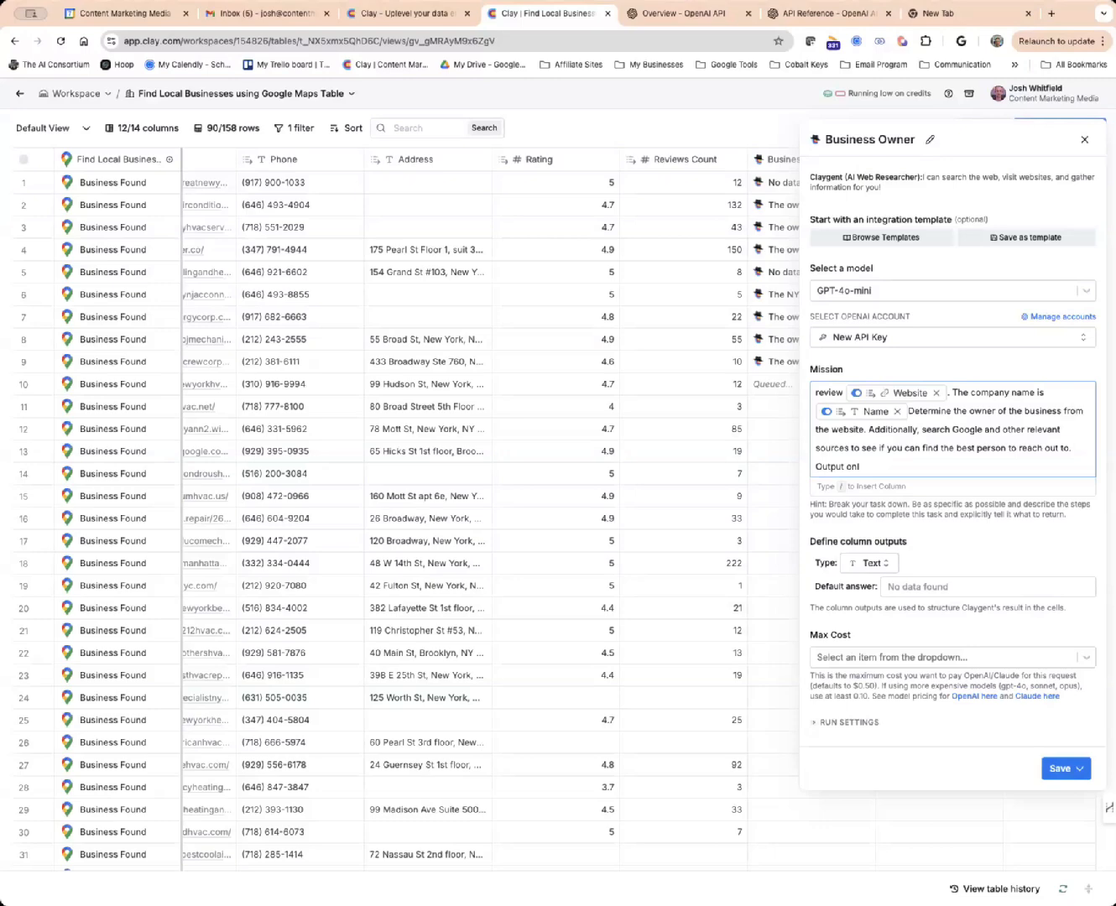
text(y the First and Last Nam)
text(of)
key(BackSpace)
key(BackSpace)
key(BackSpace)
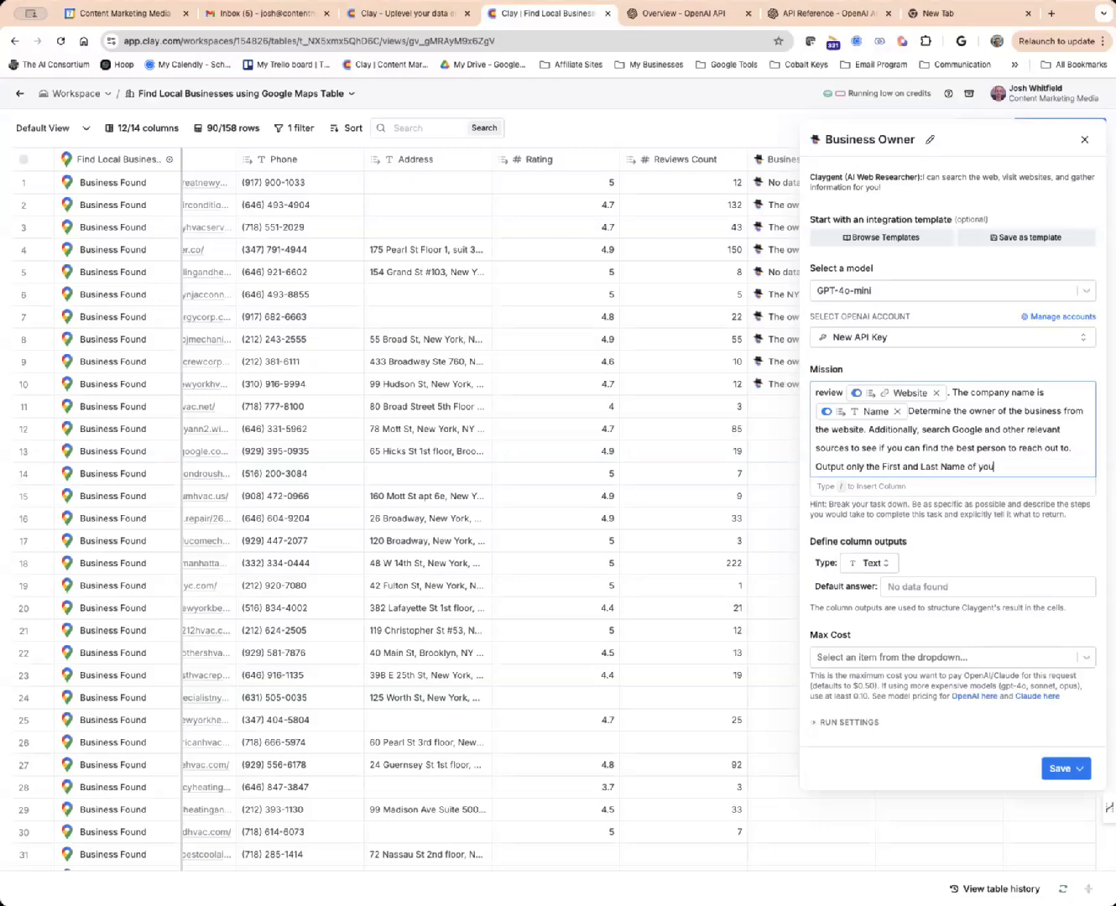
text(your finding.)
Save the Business Owner column without running it.
click(1060, 774)
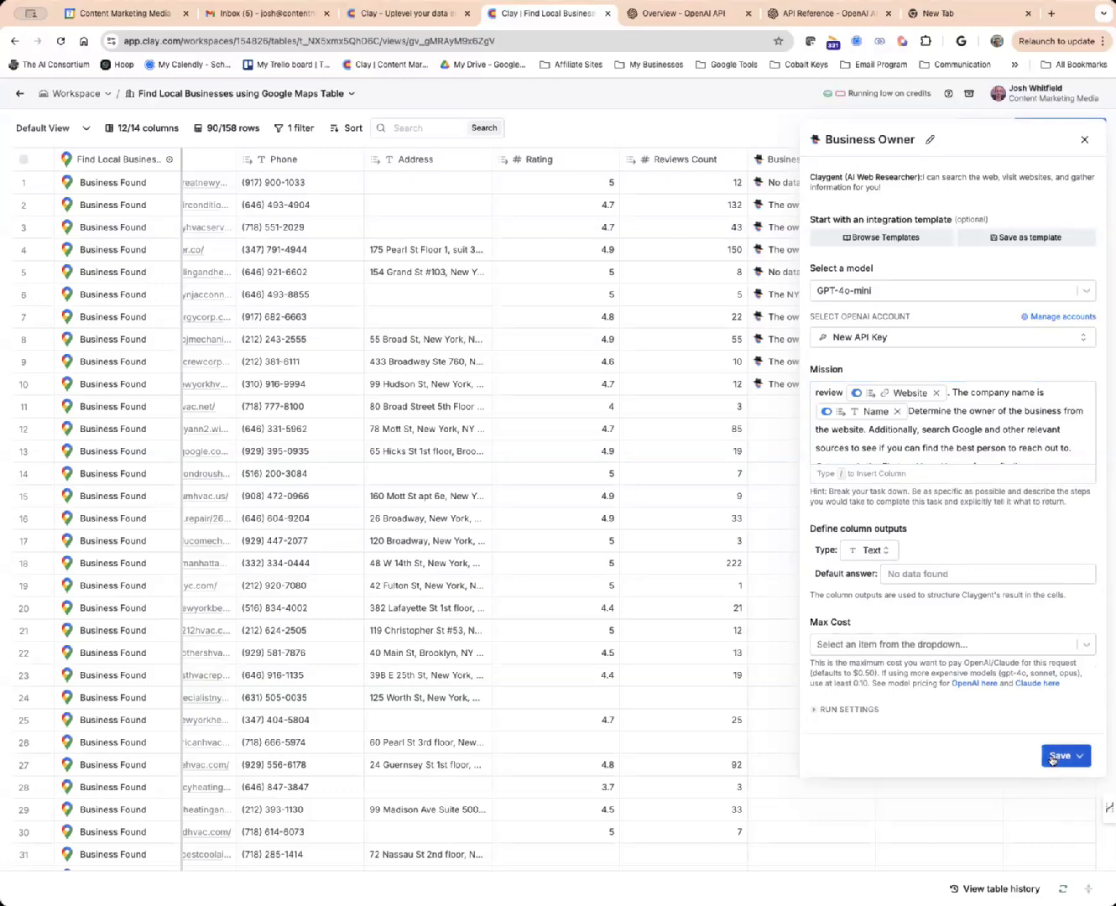
click(1051, 757)
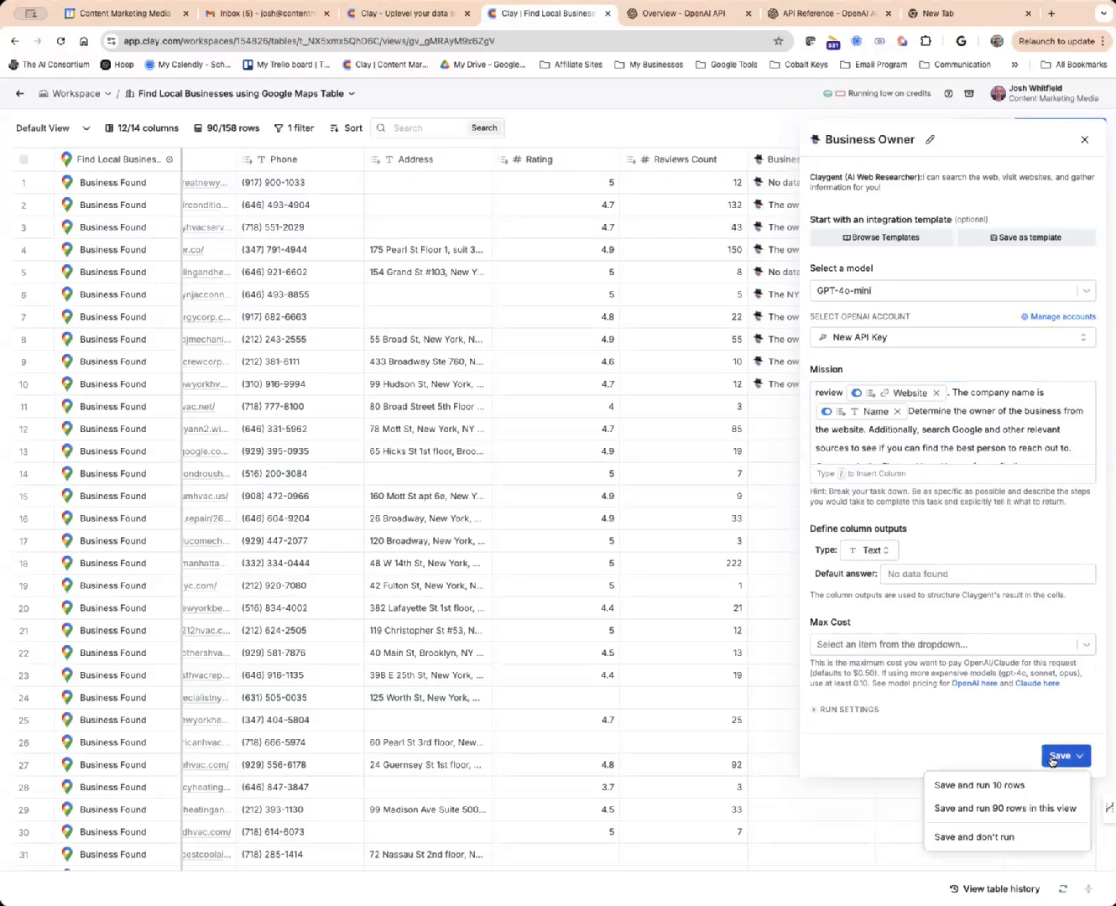
click(969, 837)
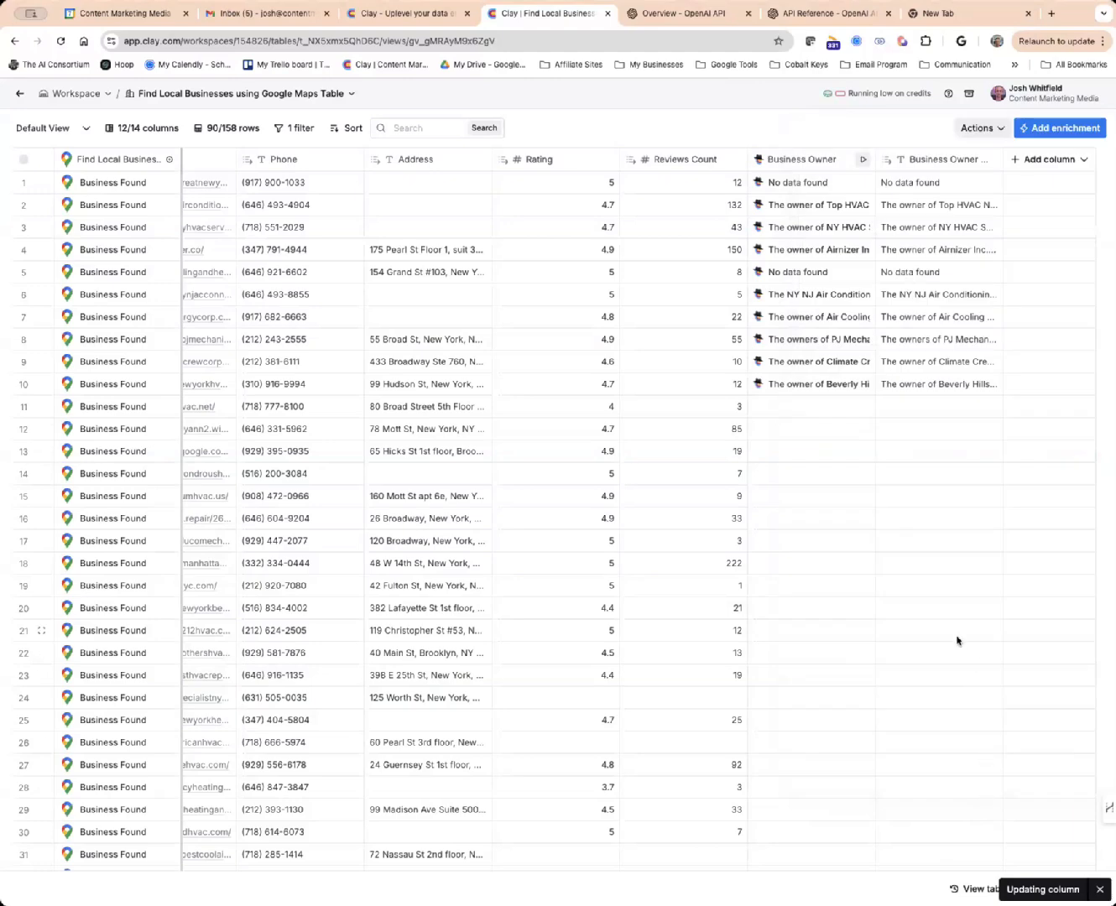
Rerun the Business Owner cells one by one for rows 1 through 10.
click(863, 182)
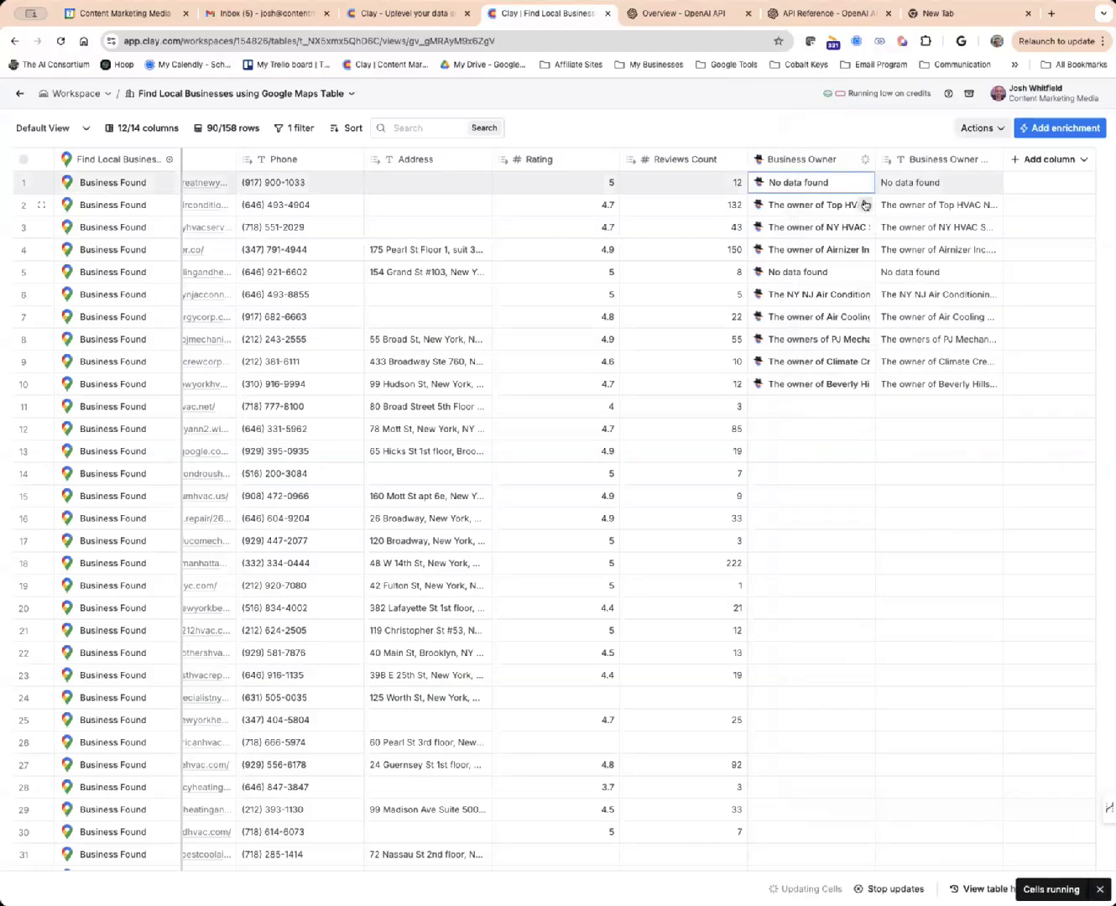
click(863, 205)
click(862, 227)
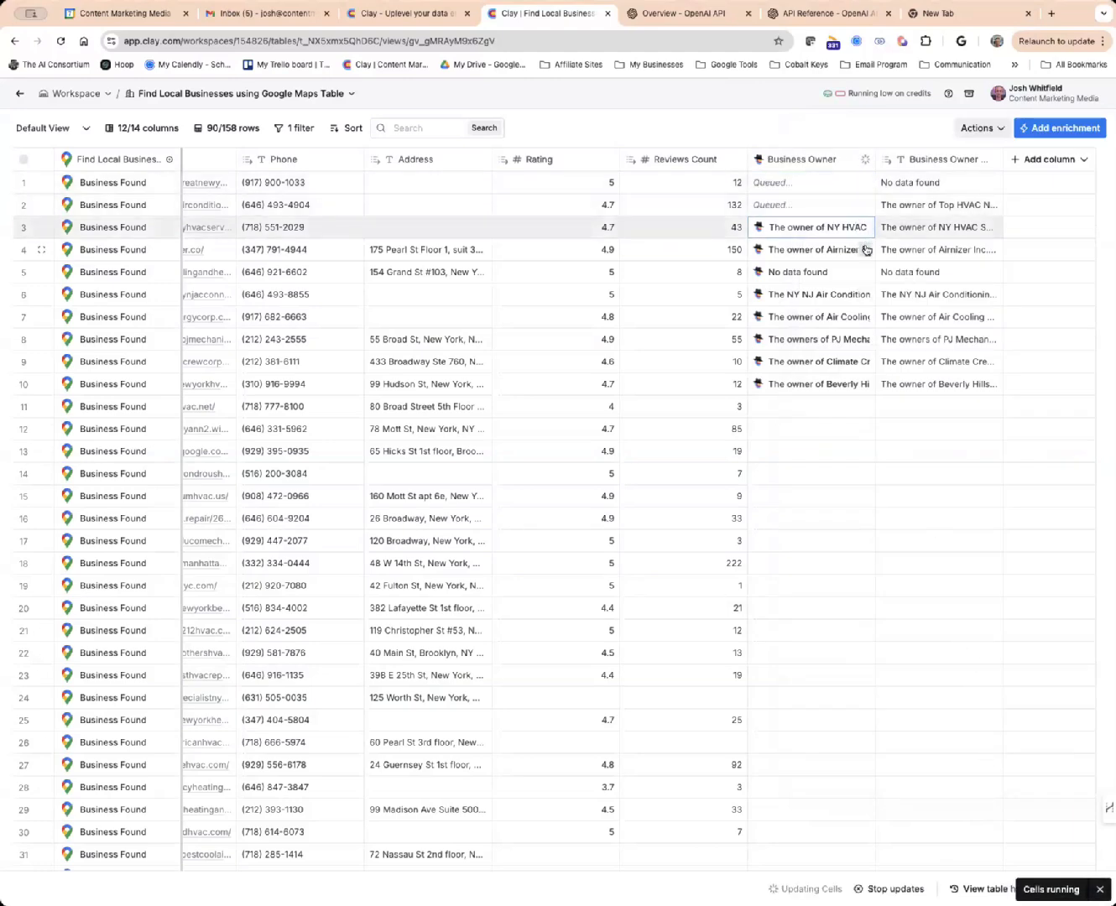
click(863, 250)
click(862, 271)
click(863, 294)
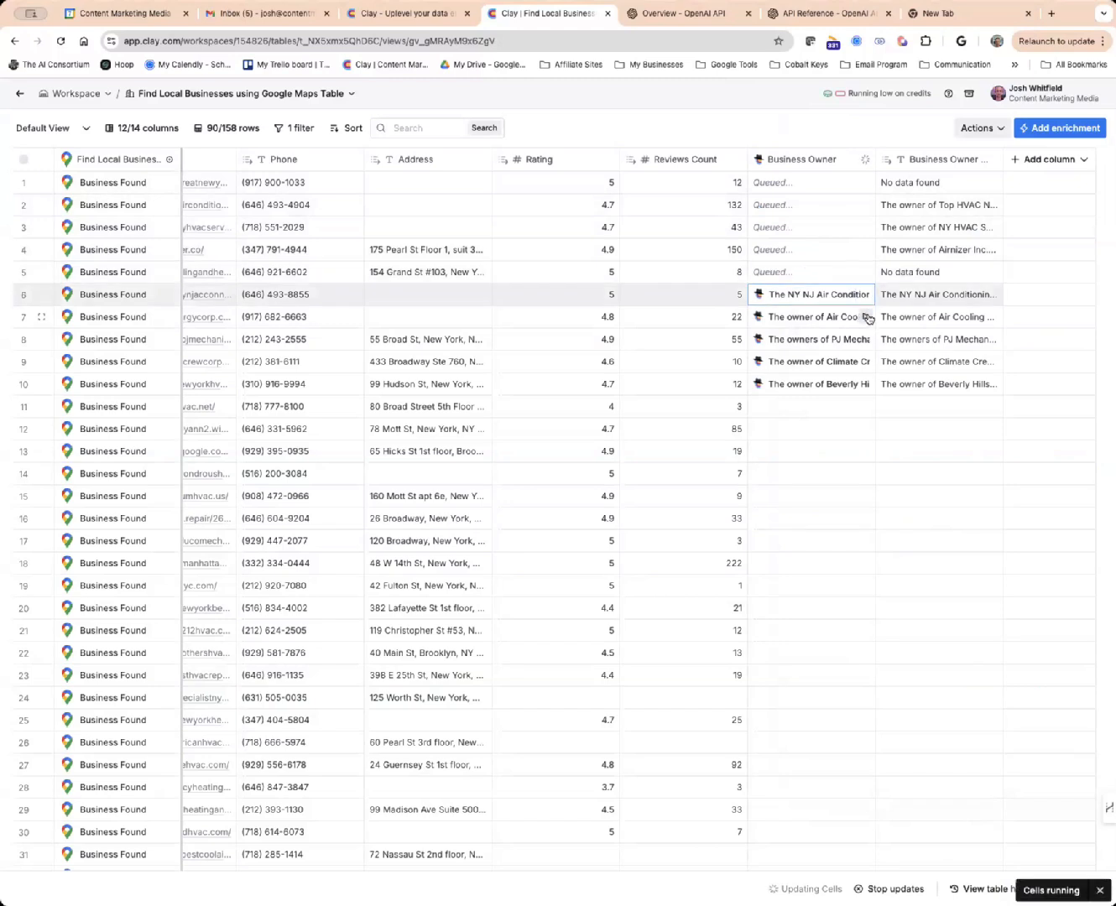
click(862, 316)
click(864, 339)
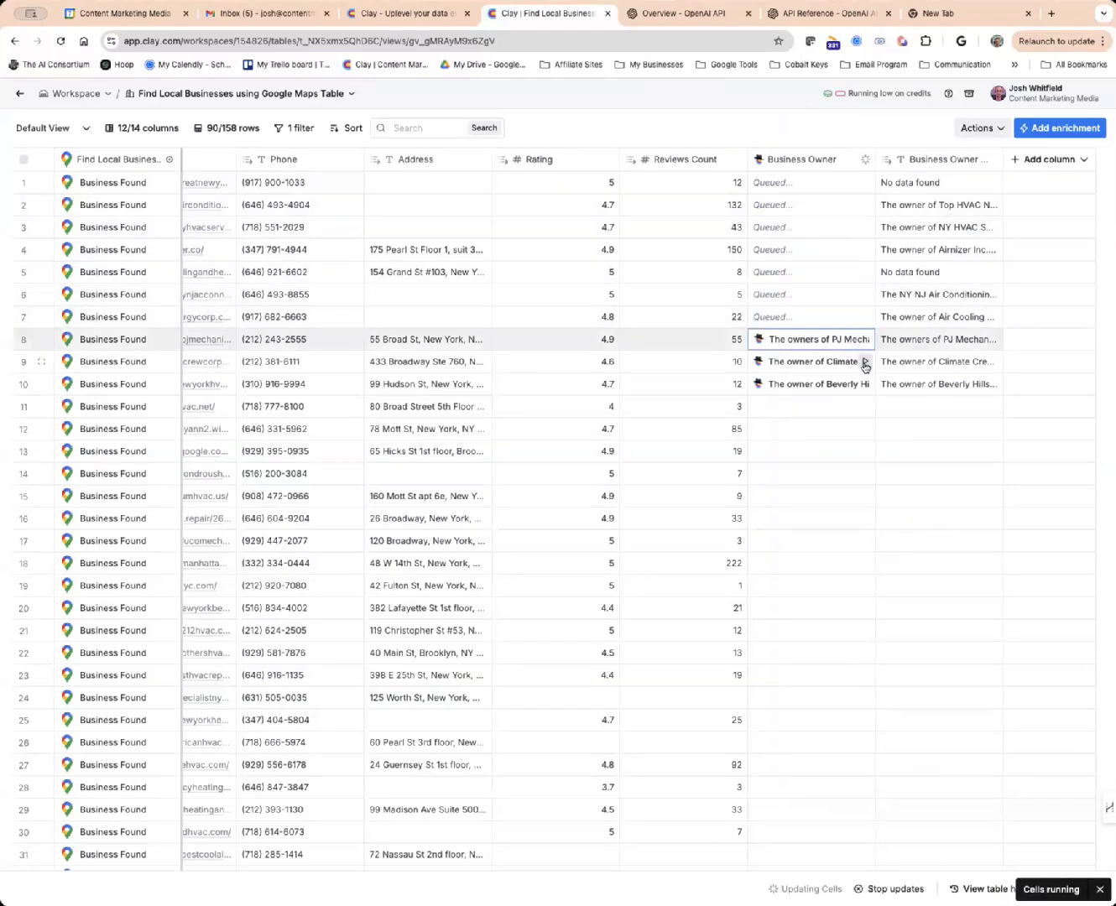
click(863, 362)
click(868, 385)
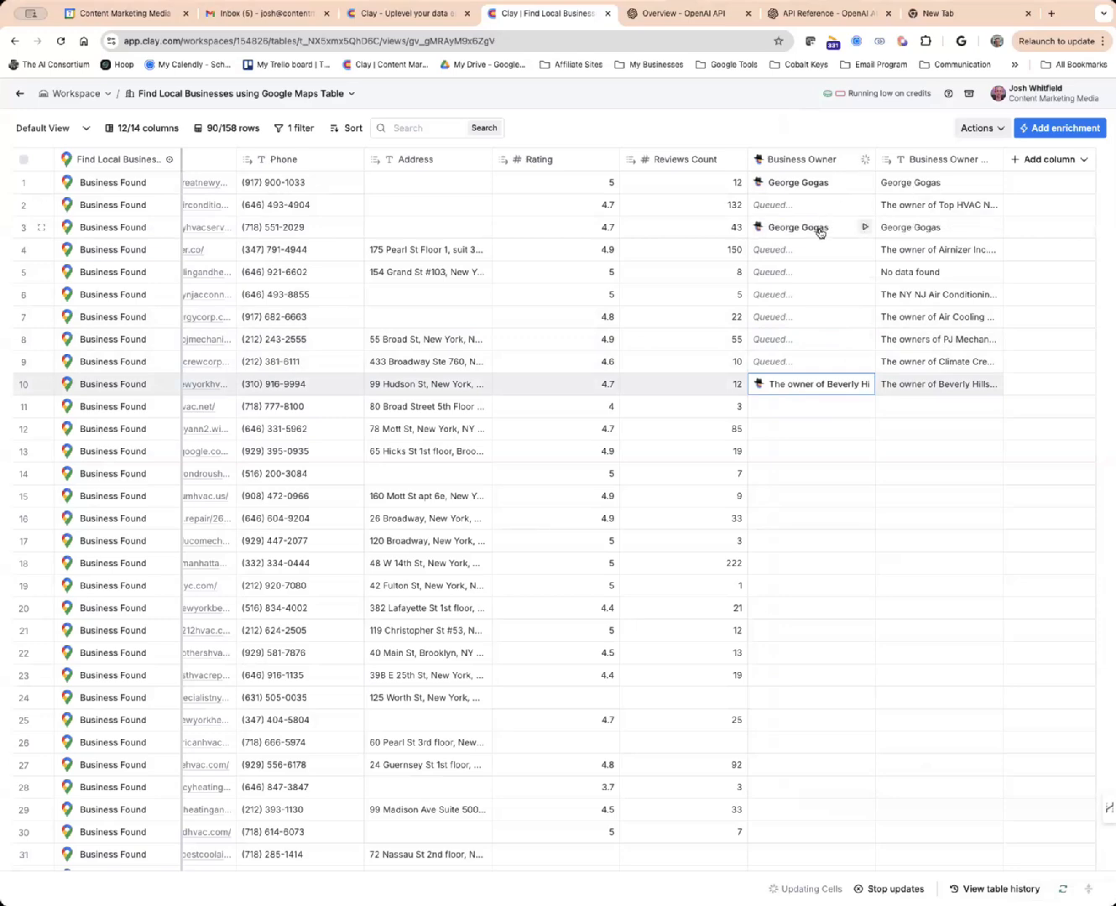
Examine the row 1 Business Owner result, including its reasoning and the steps Claygent took.
scroll(658, 216, left, 2)
scroll(657, 216, left, 5)
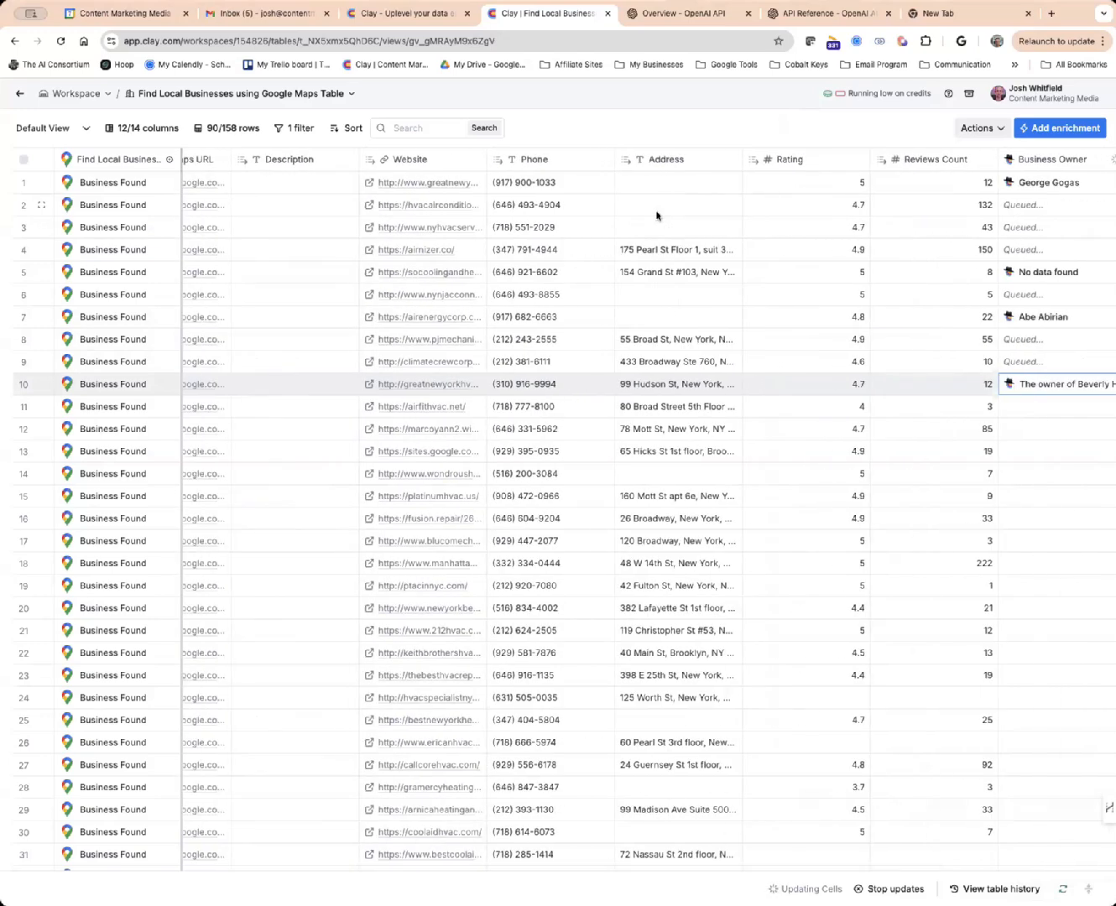
scroll(657, 215, right, 5)
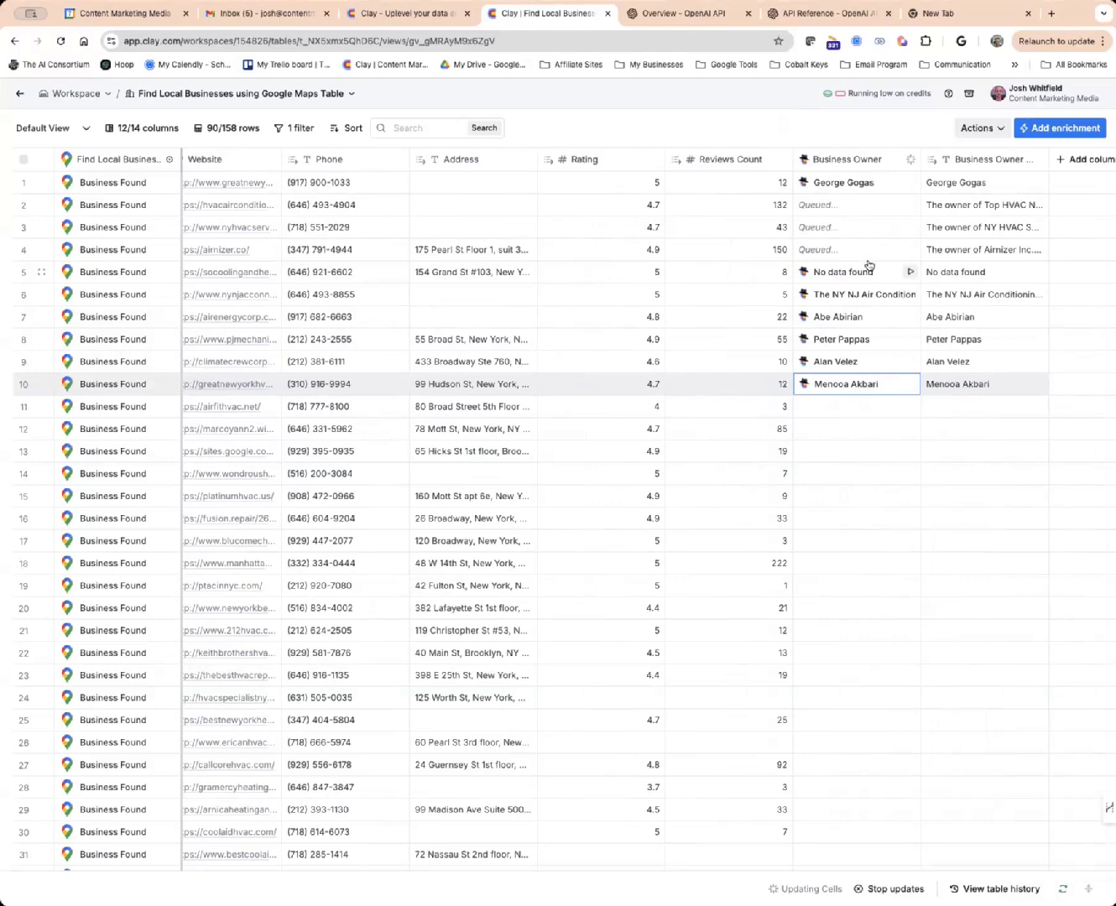
click(854, 182)
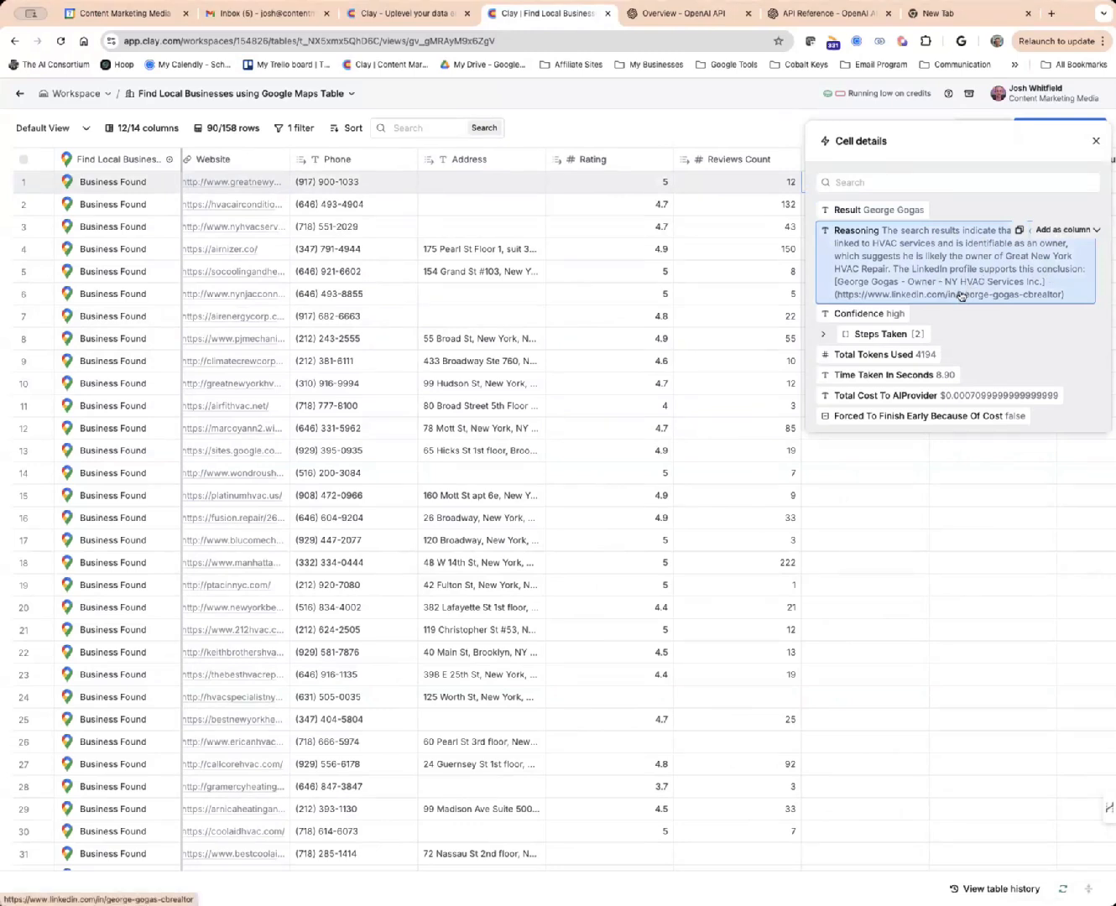
click(825, 335)
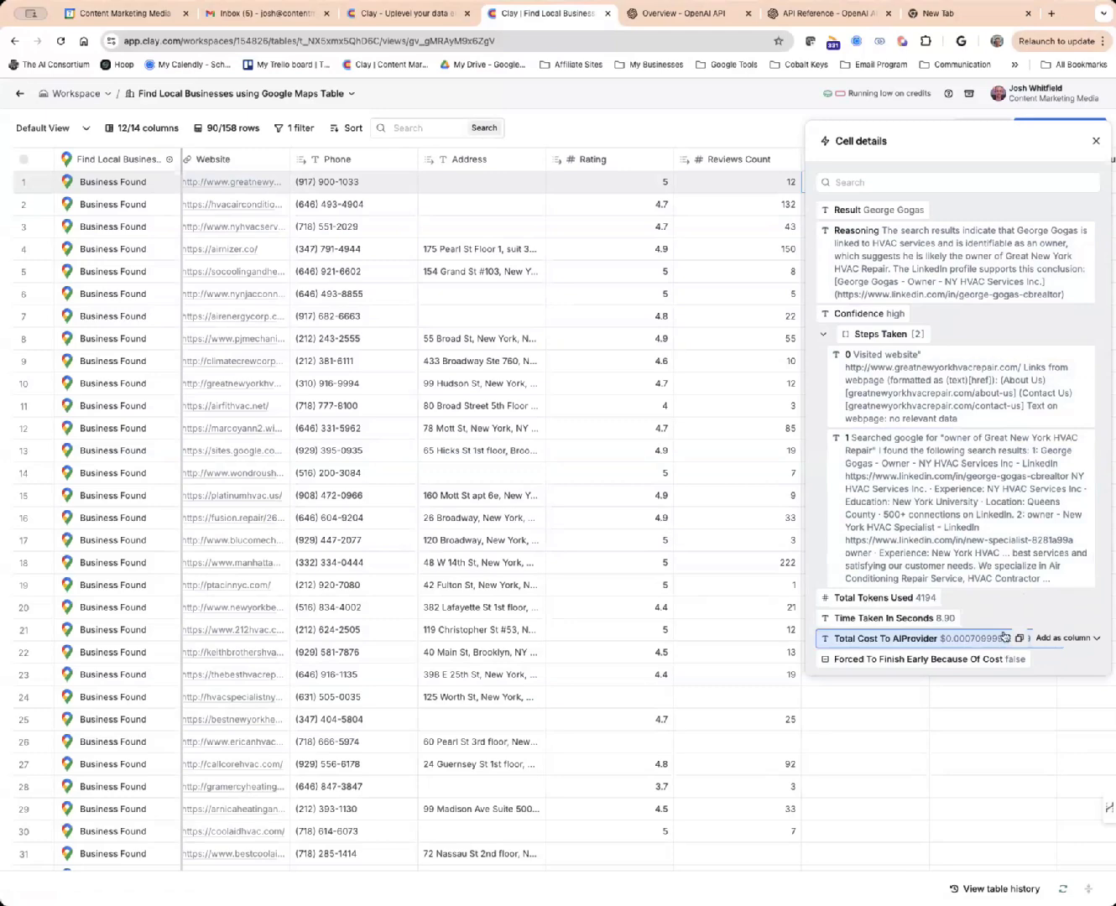
click(1097, 142)
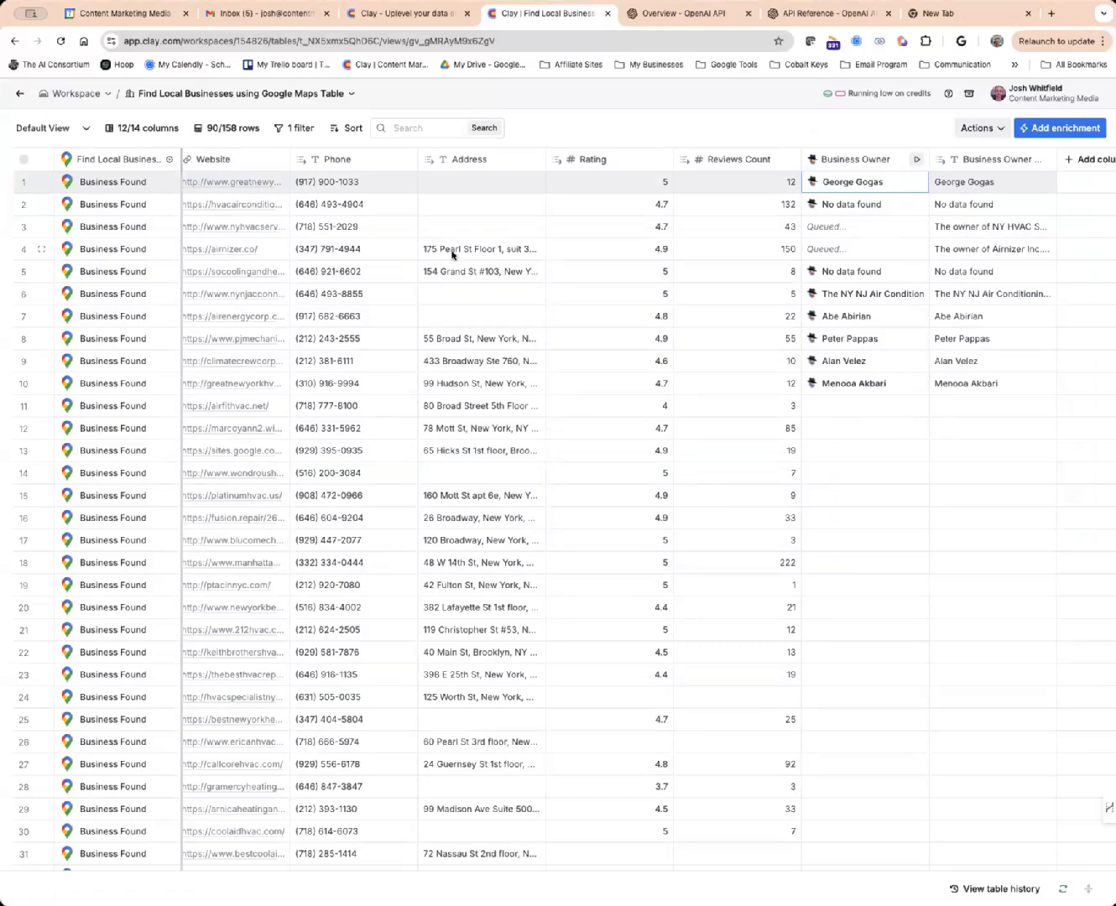
Reload the table page to refresh the queued Business Owner cells.
scroll(451, 252, left, 2)
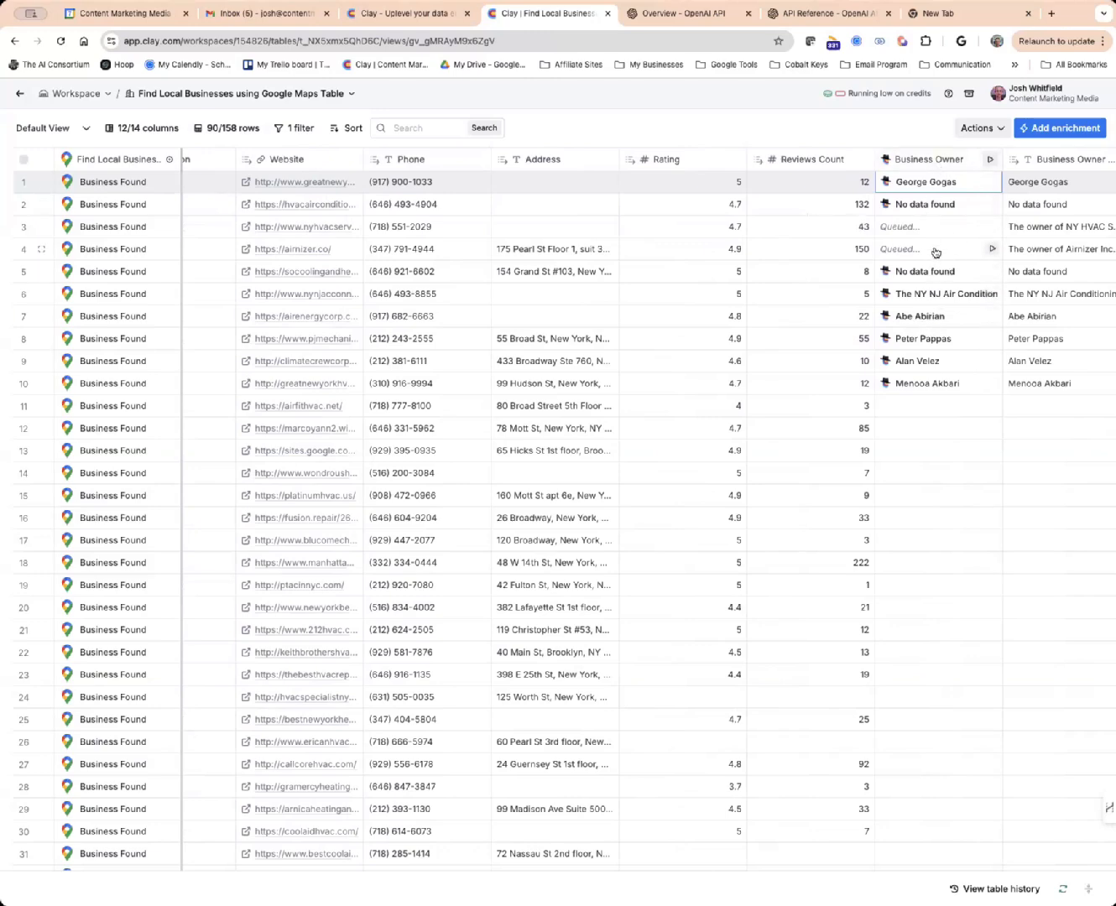
scroll(947, 342, right, 3)
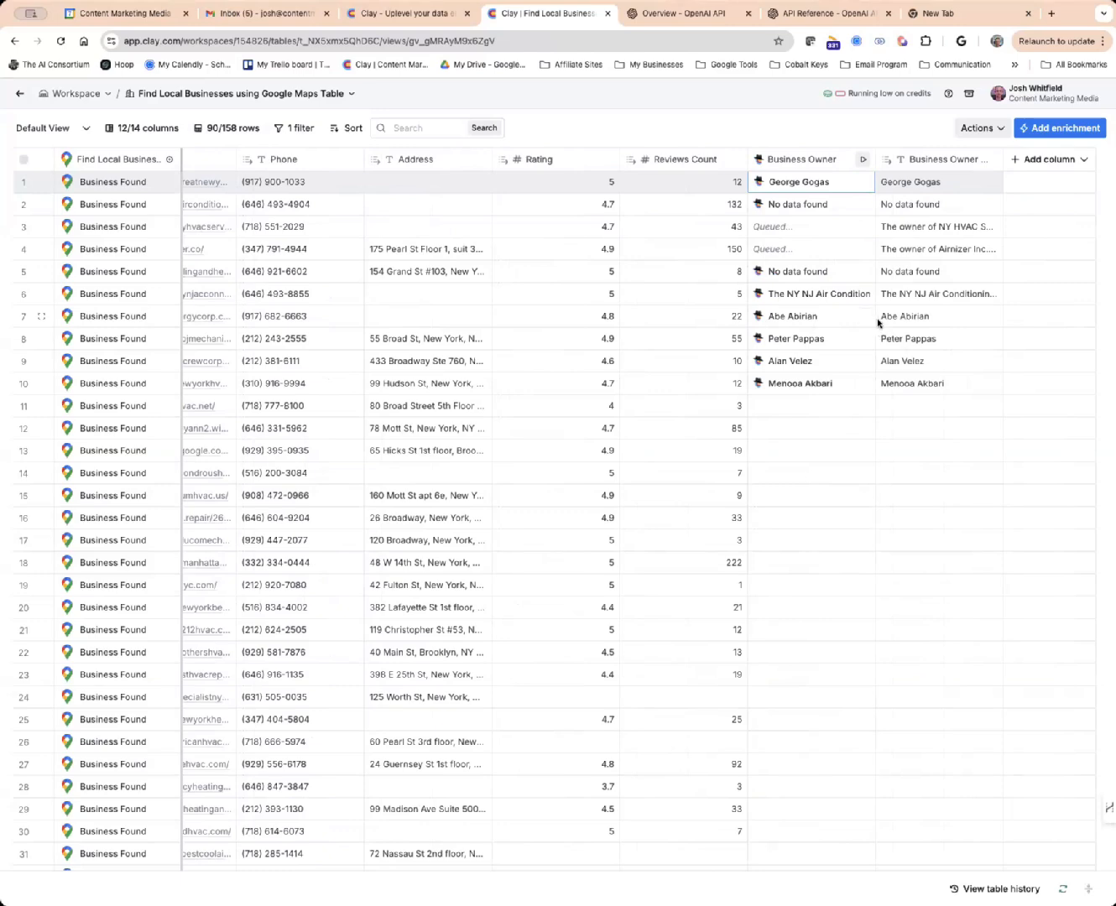
scroll(879, 323, left, 1)
scroll(880, 324, right, 1)
scroll(889, 312, left, 1)
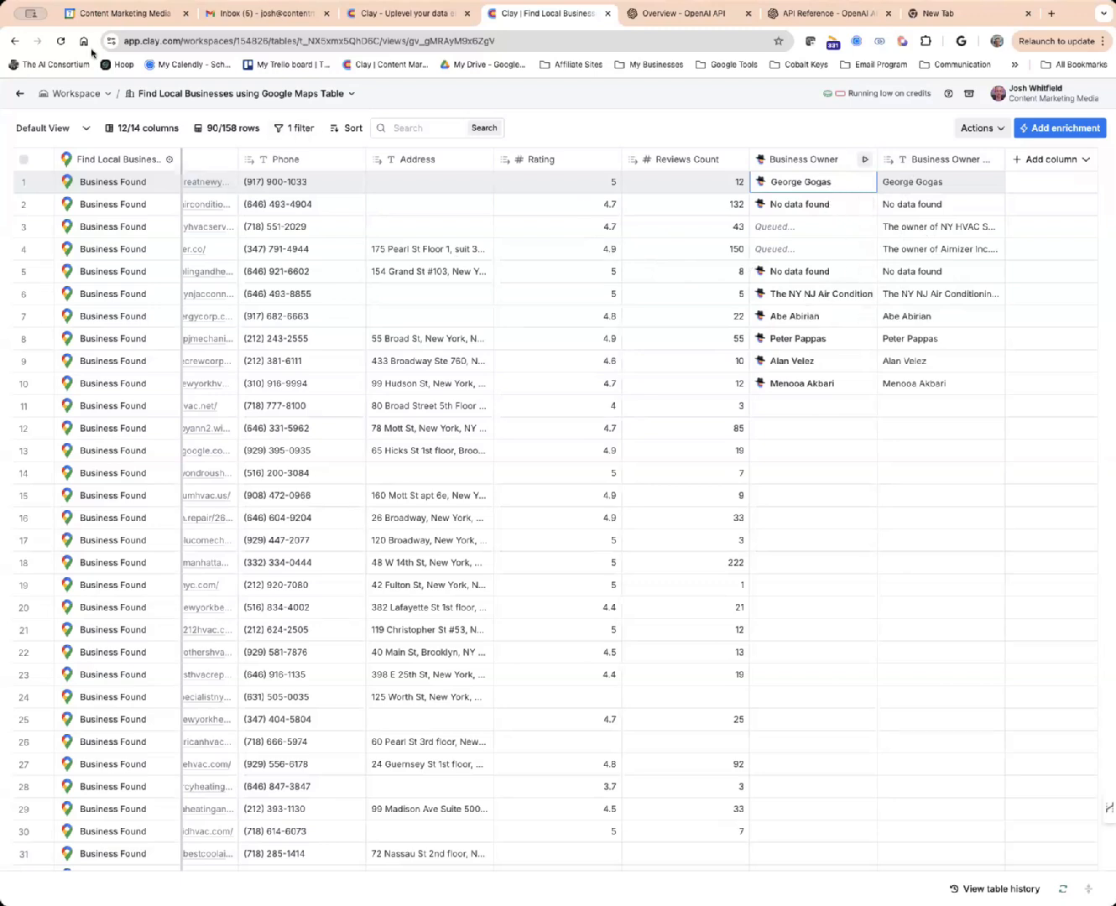
click(60, 41)
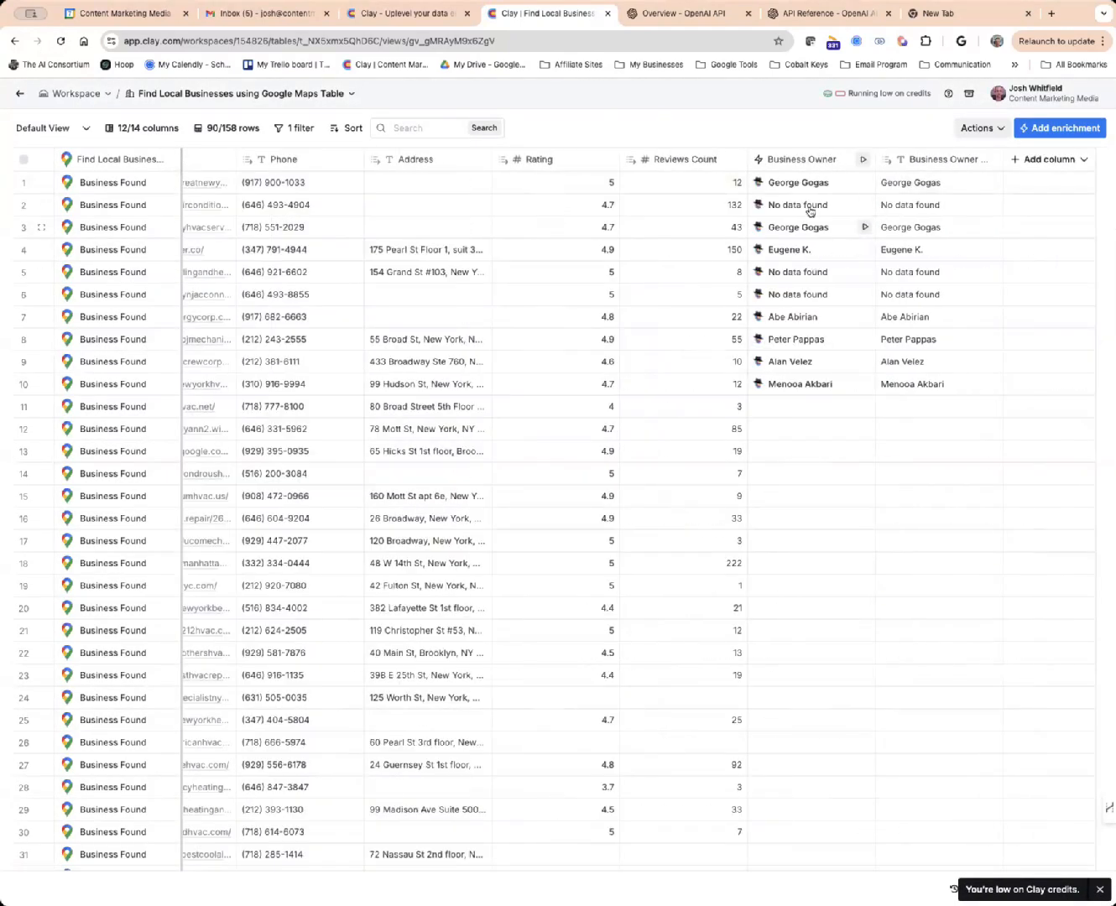
Examine the reasoning and steps taken behind the row 9 Business Owner result for Climate Crew Corp.
click(811, 368)
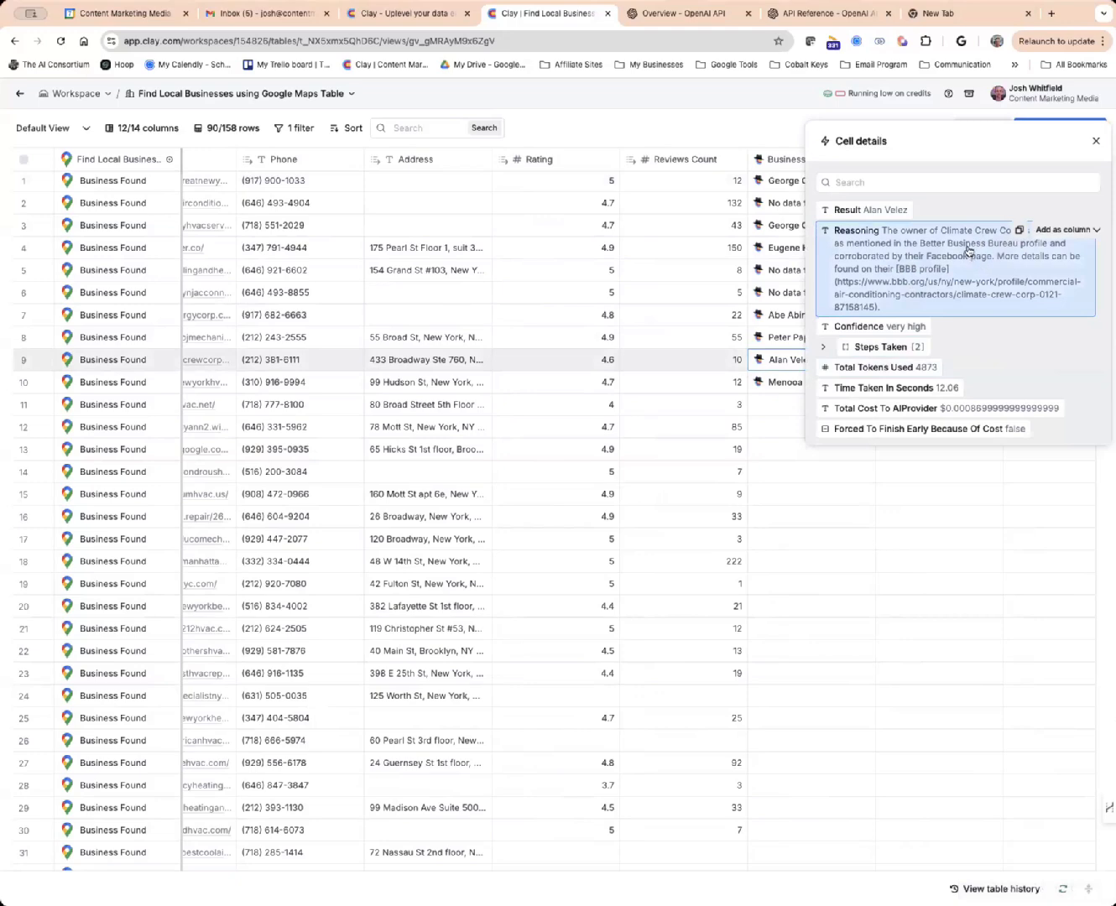
click(829, 350)
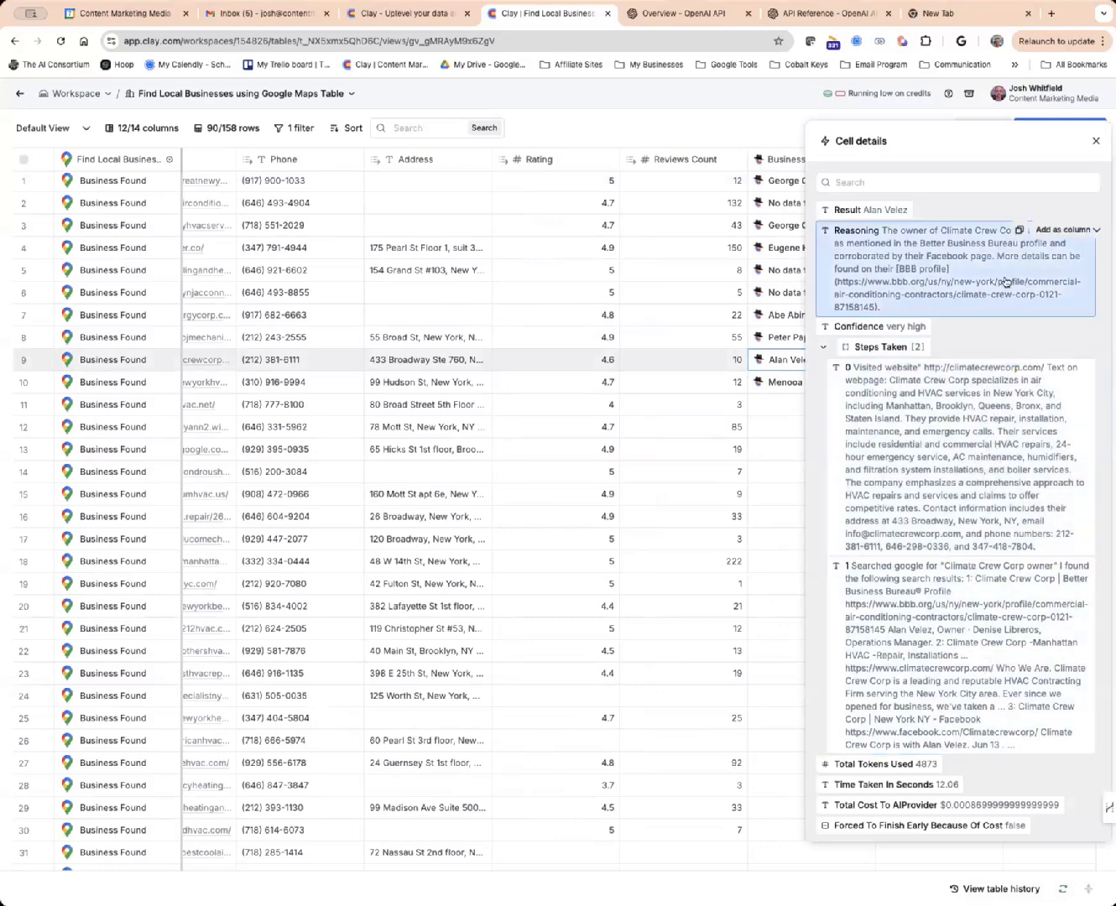
click(1095, 142)
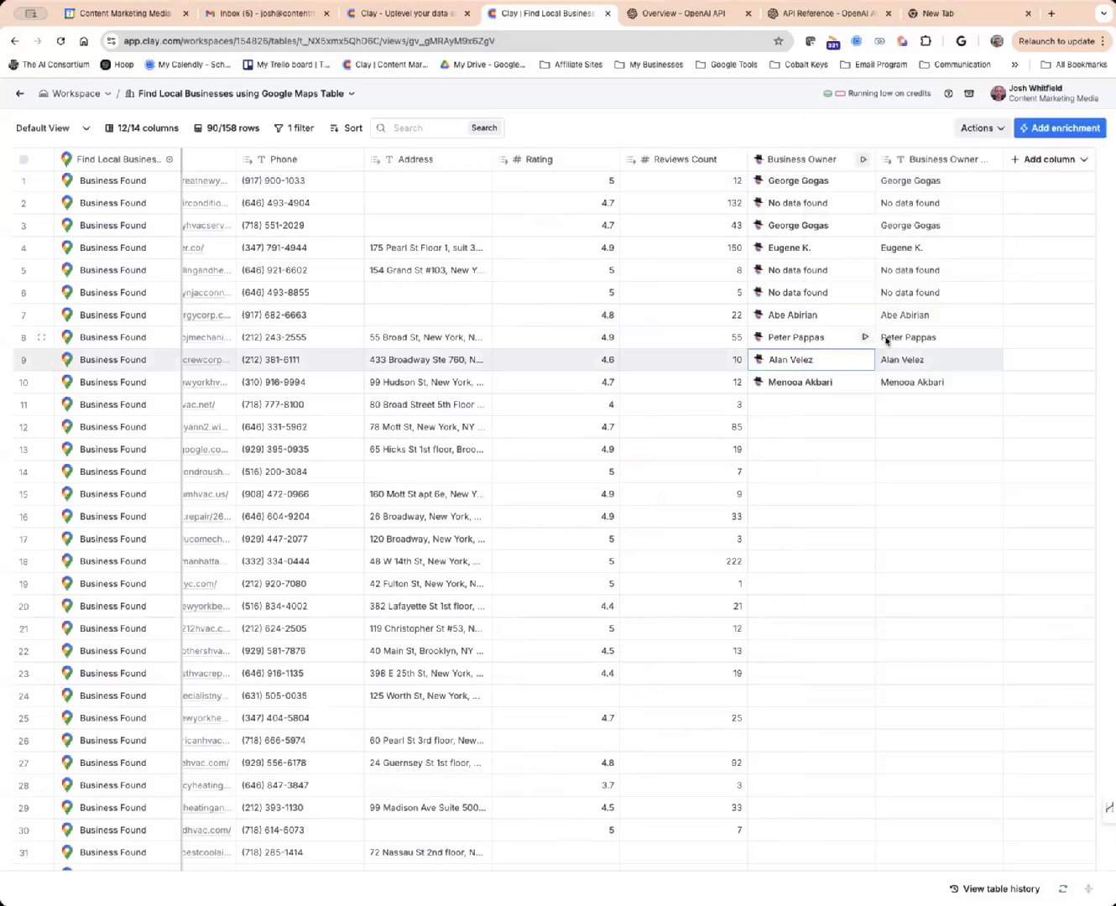
Read the reasoning and expanded steps taken for the row 6 Business Owner cell of NY NJ Air Conditioning Connection.
click(830, 292)
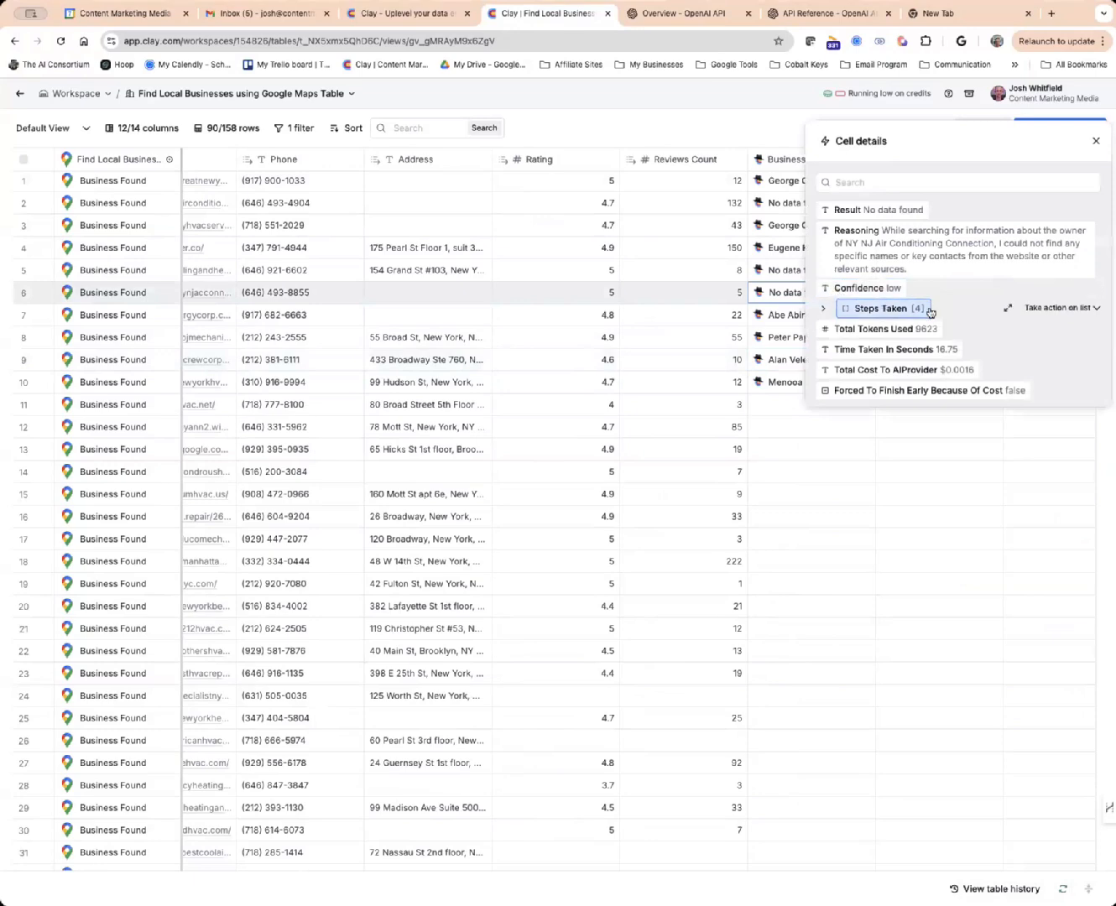
click(820, 313)
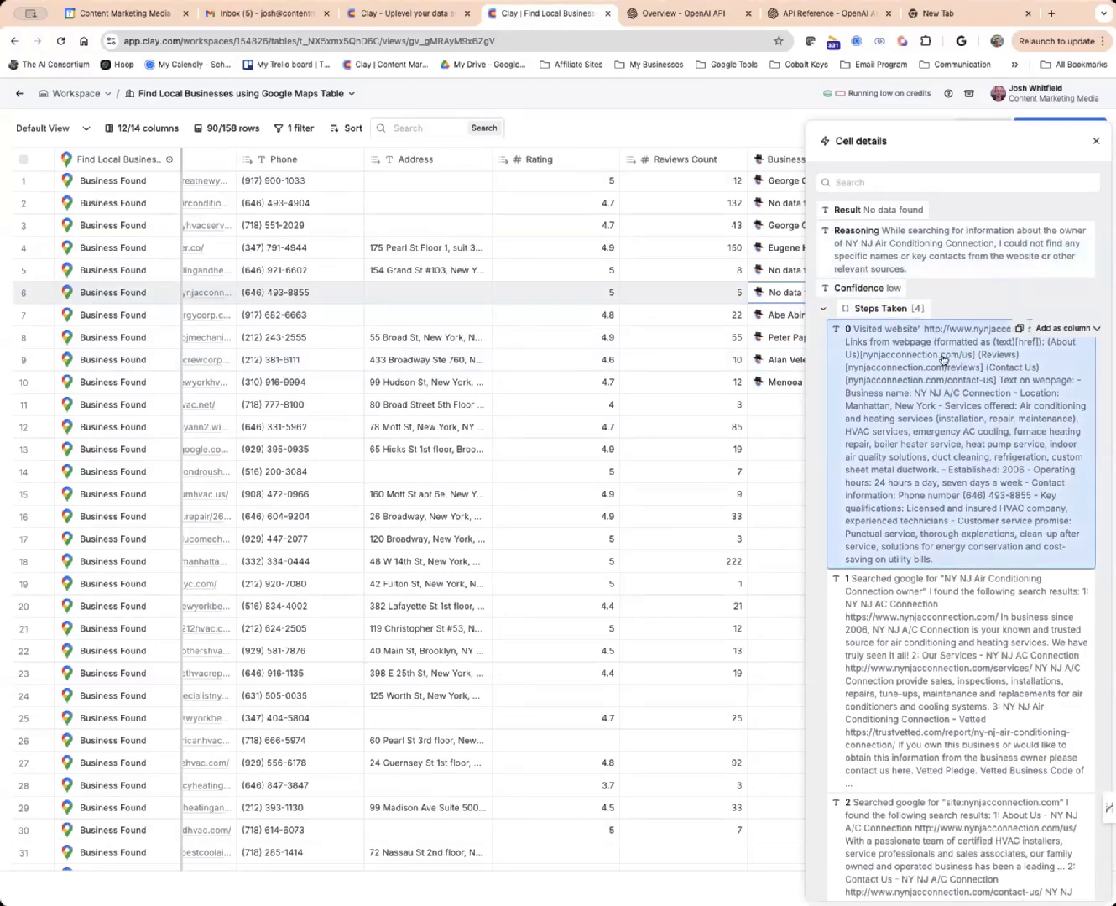
scroll(973, 576, down, 1)
scroll(973, 576, down, 3)
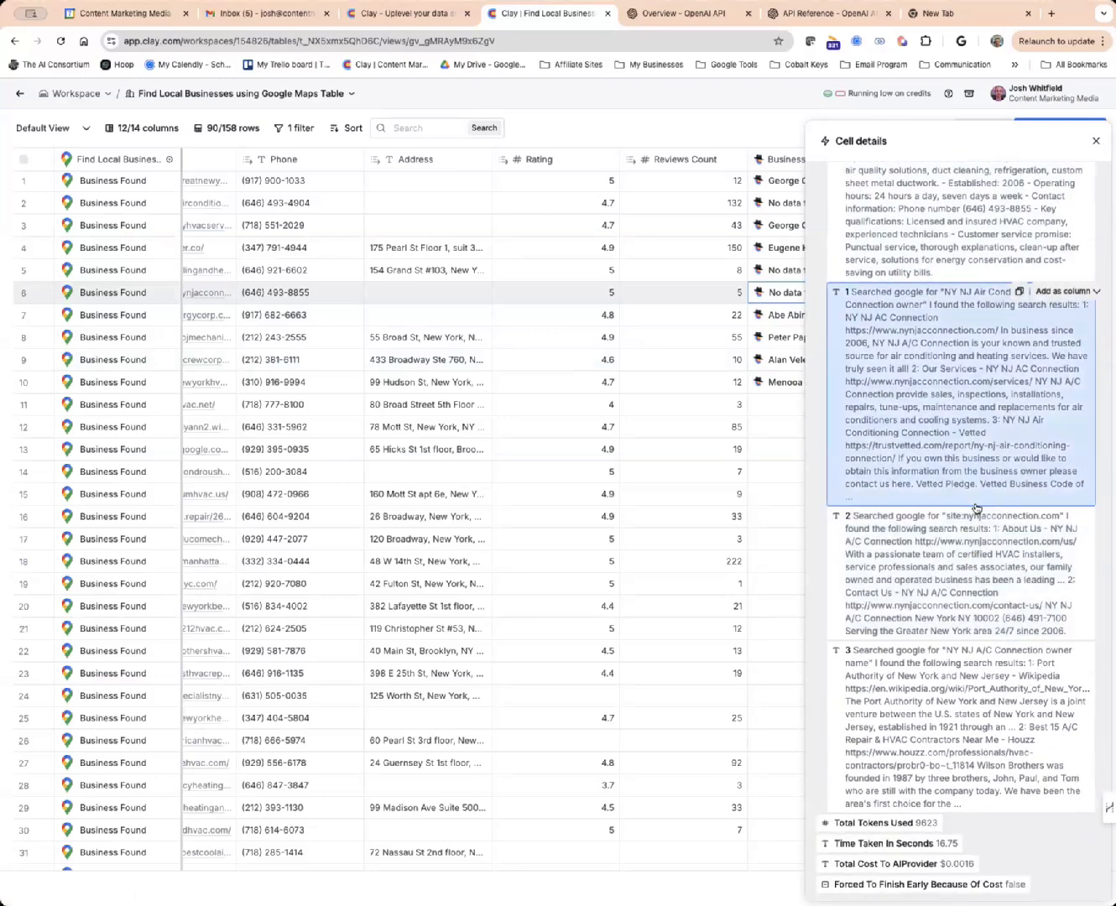
scroll(975, 508, up, 4)
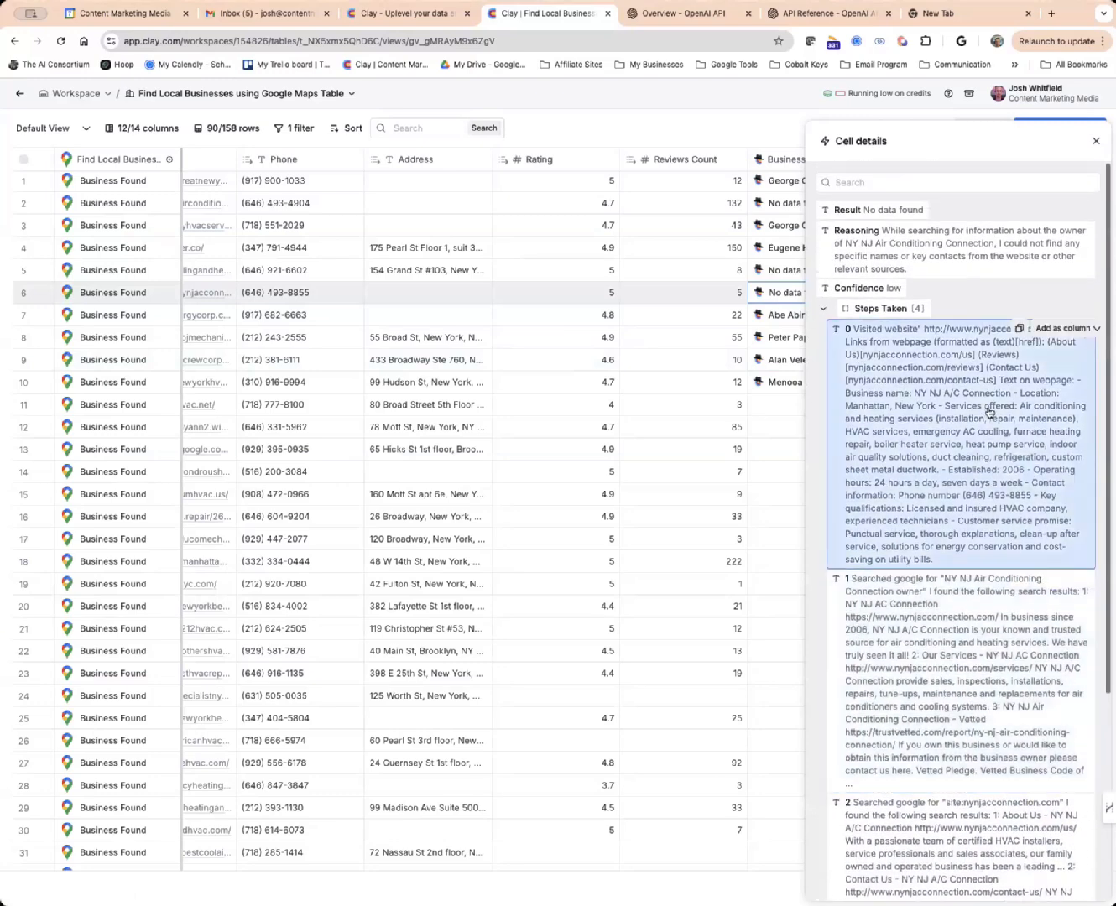
Close the row 6 cell details and review the table from the Website column to the Business Owner results.
click(1096, 141)
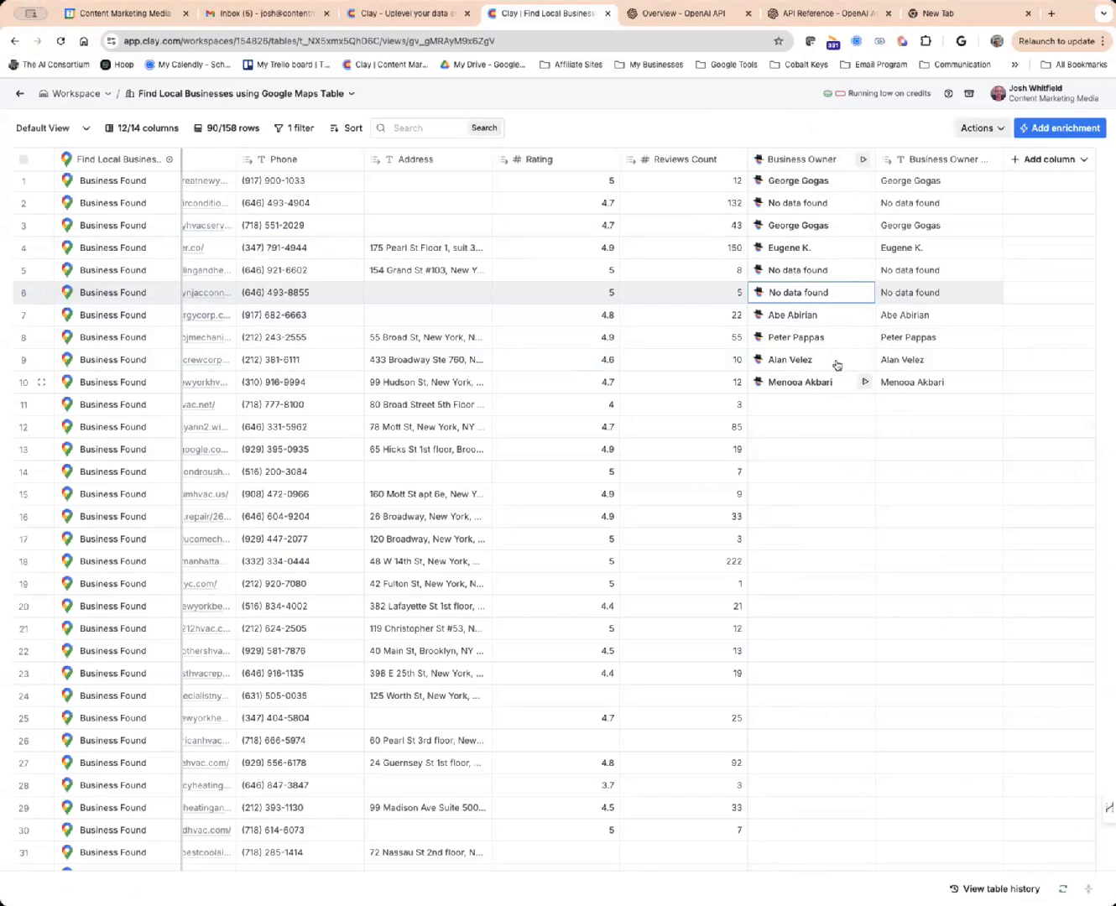
click(1021, 165)
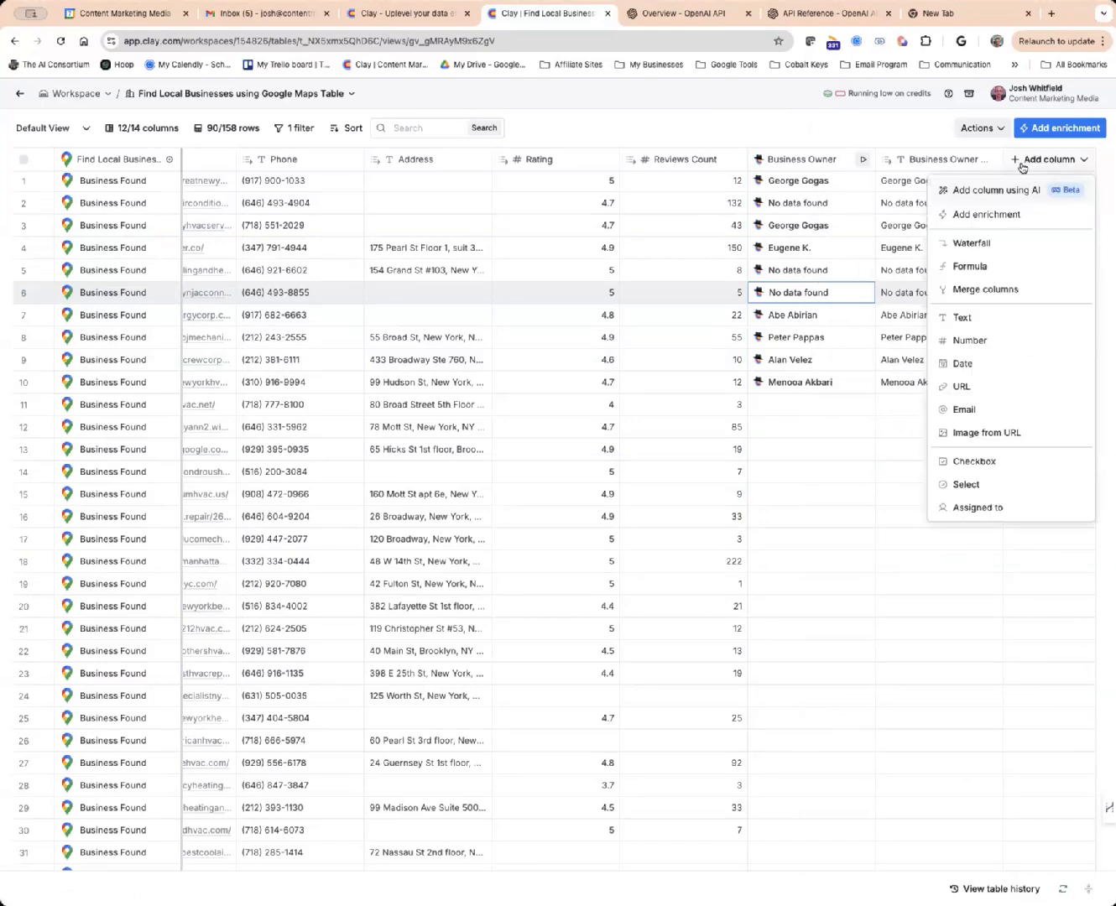
click(854, 128)
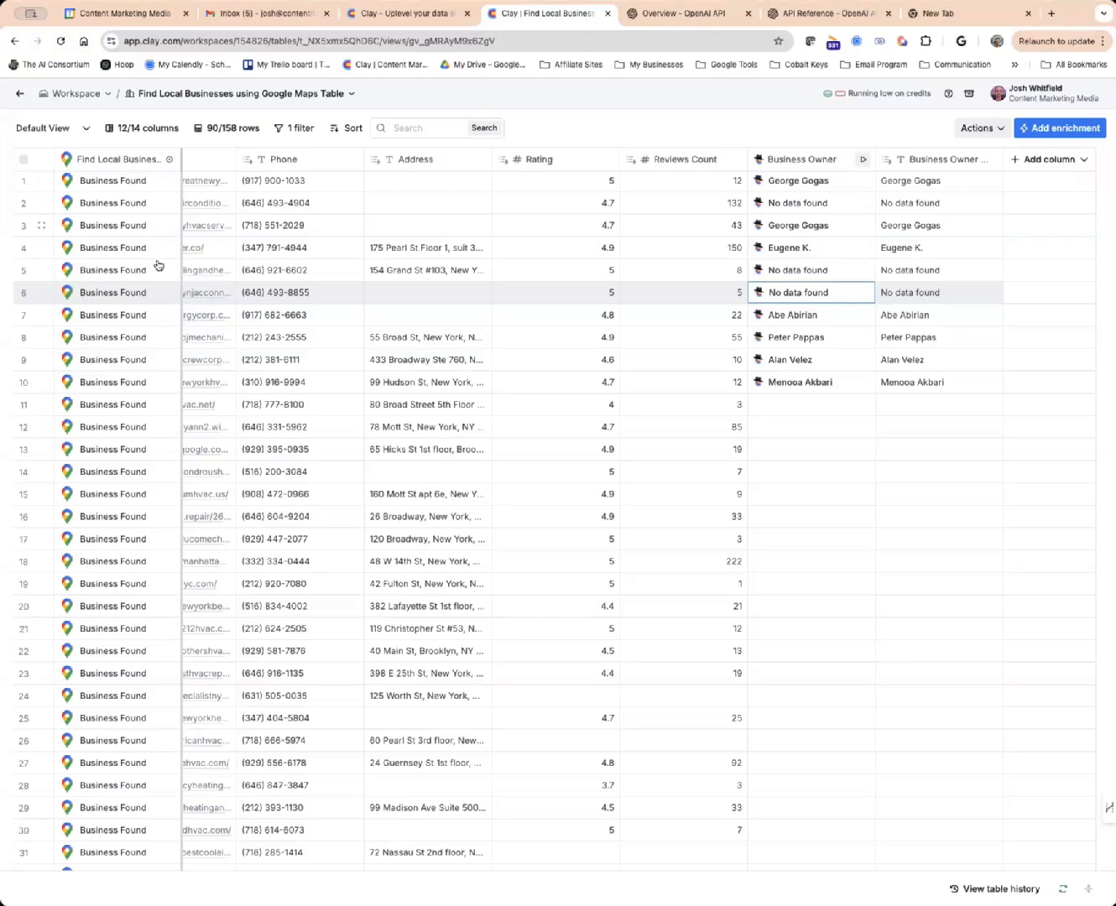
scroll(904, 336, left, 1)
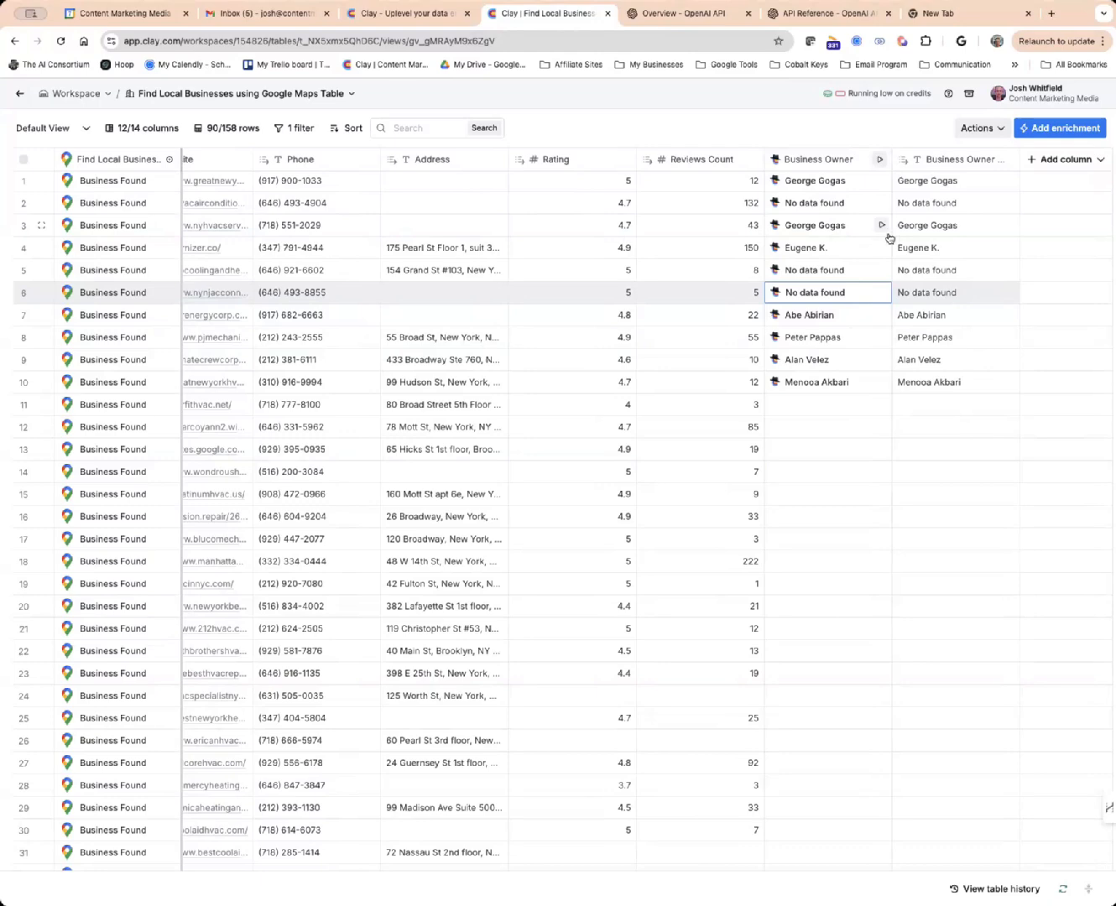
scroll(926, 248, left, 4)
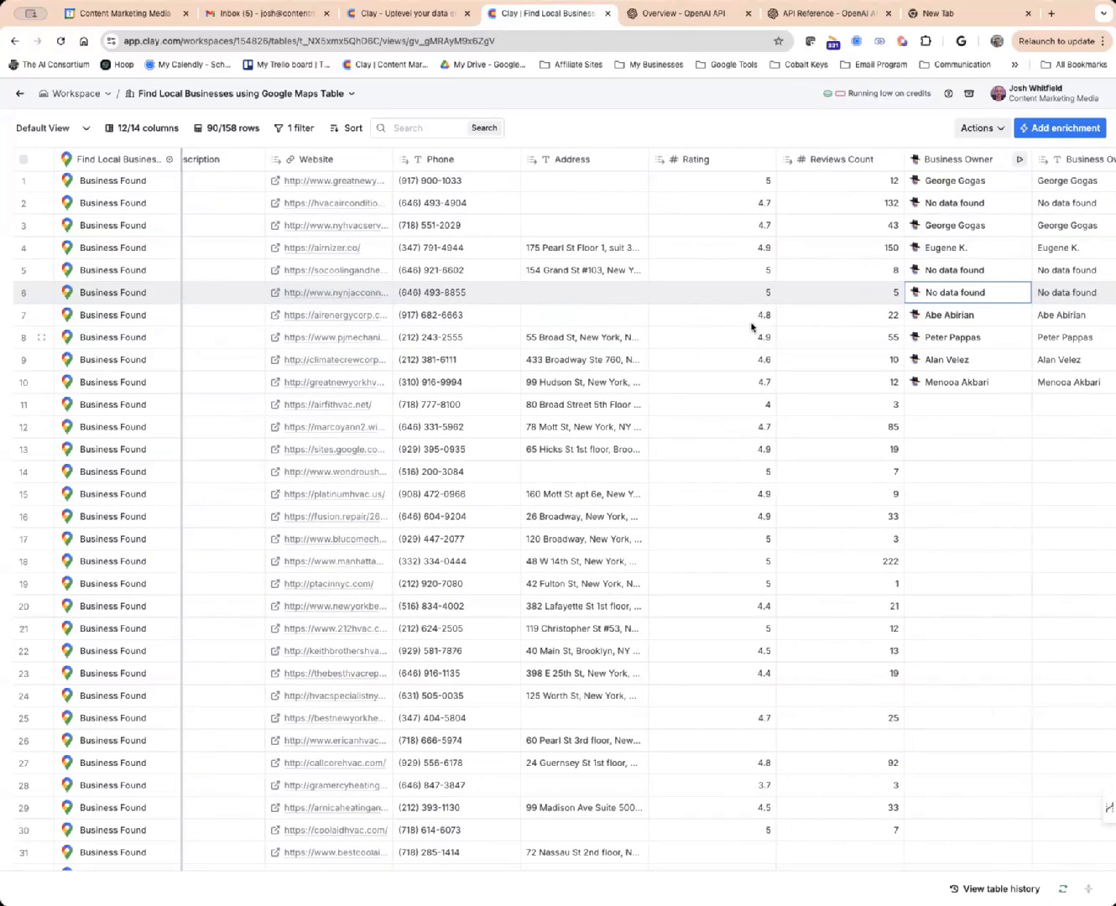
scroll(1009, 315, right, 2)
scroll(1009, 315, right, 3)
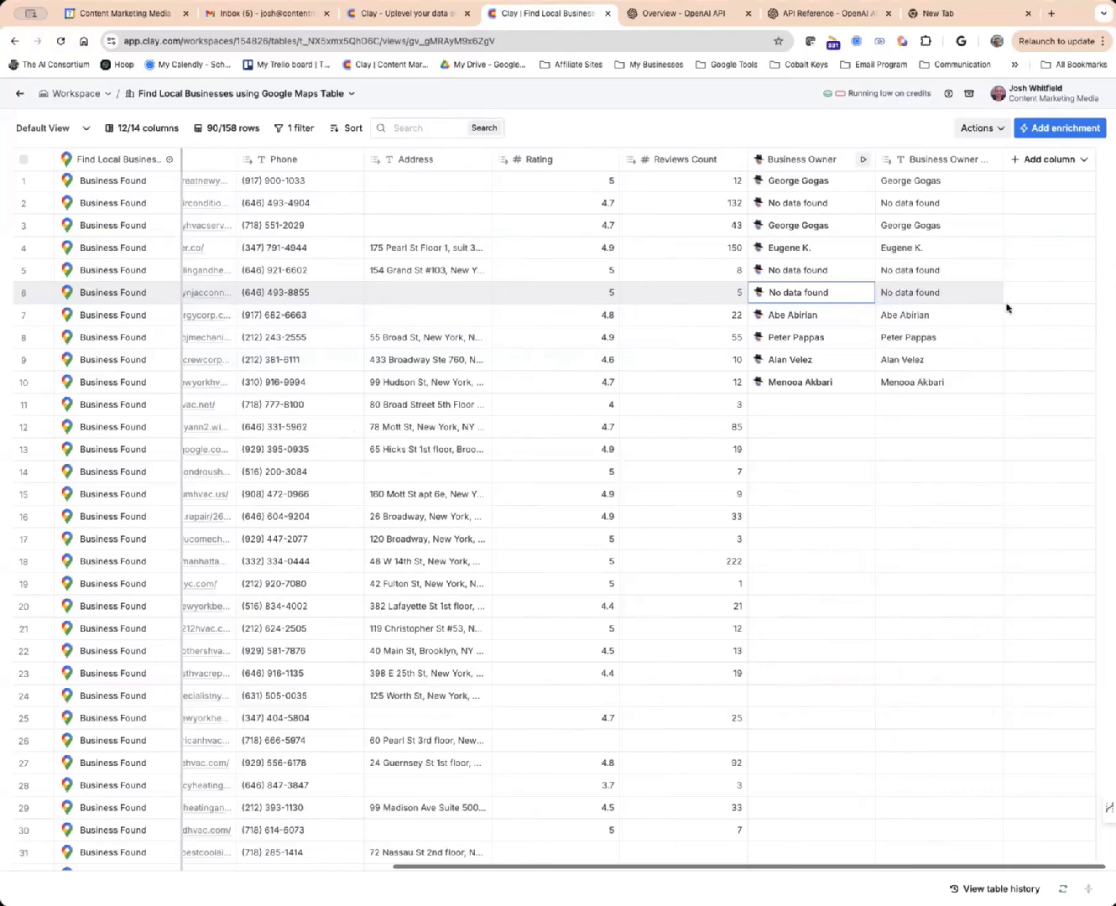
click(1036, 162)
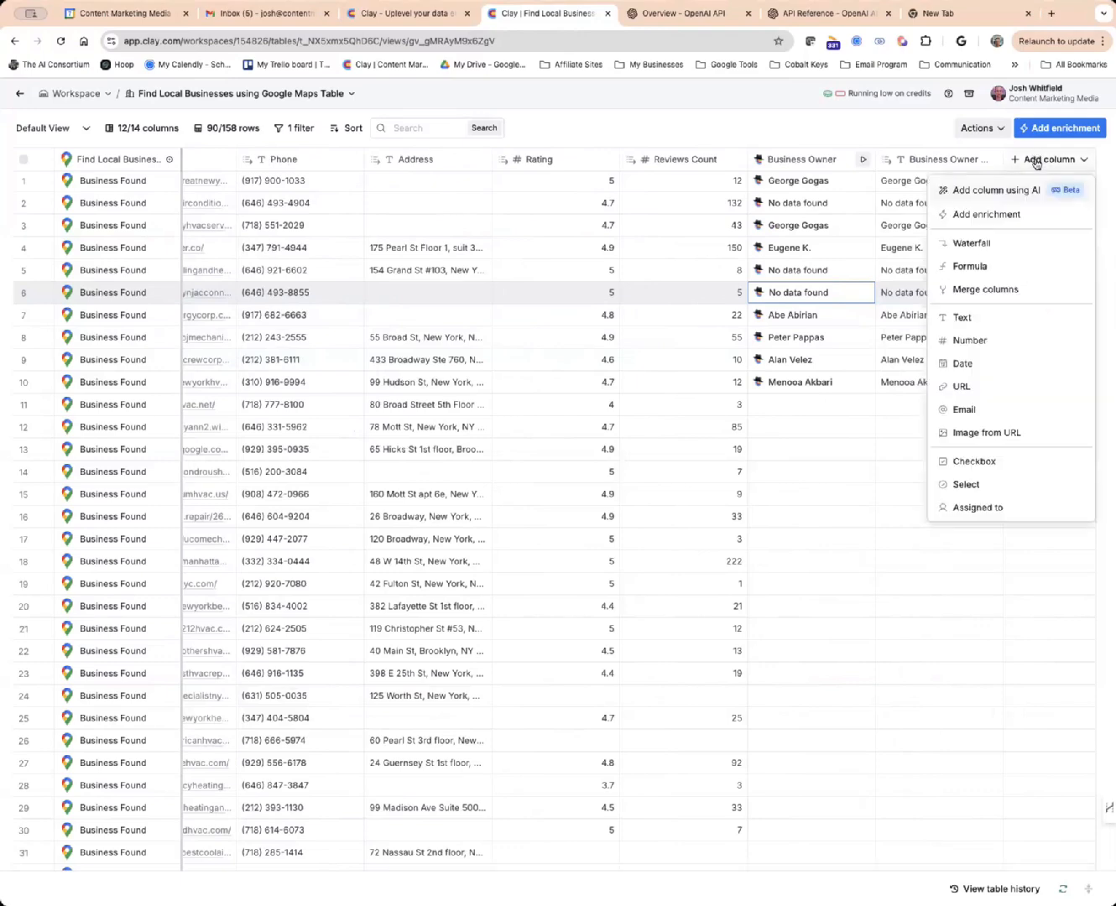
click(993, 215)
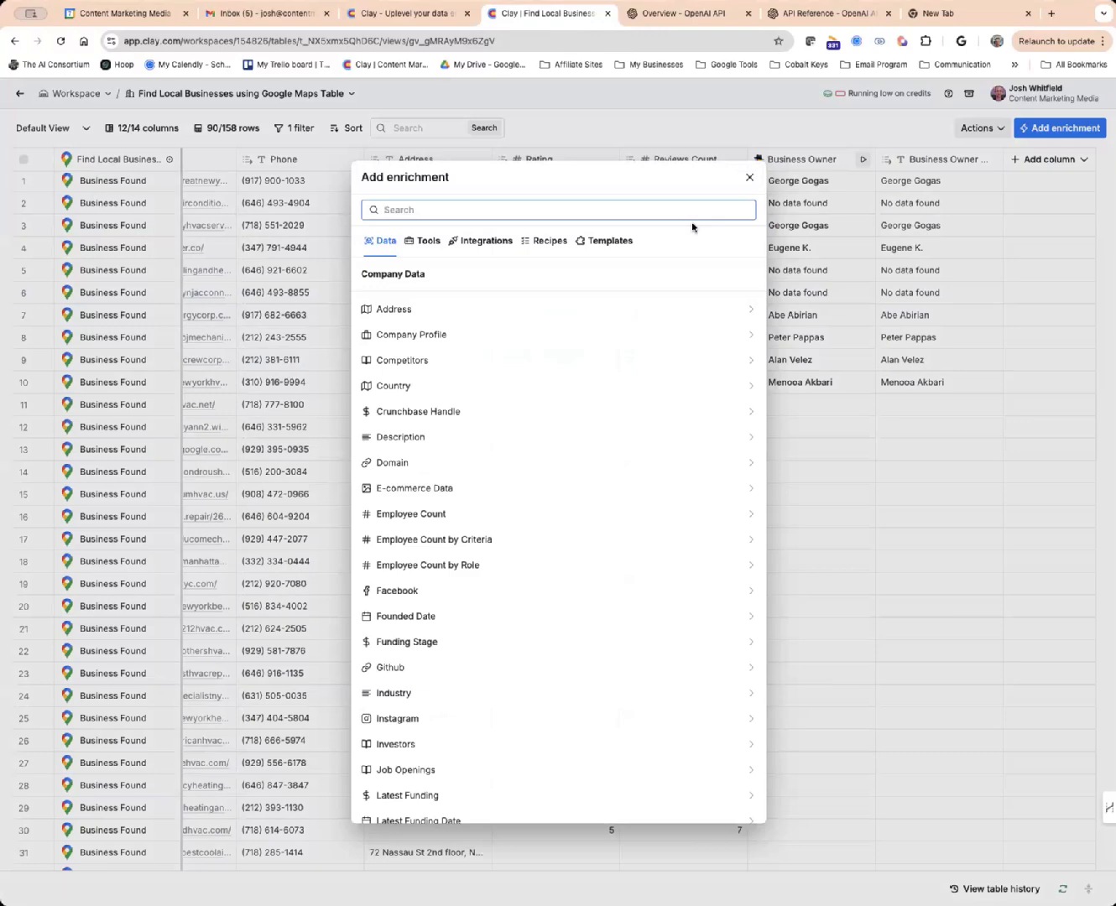
text(icy)
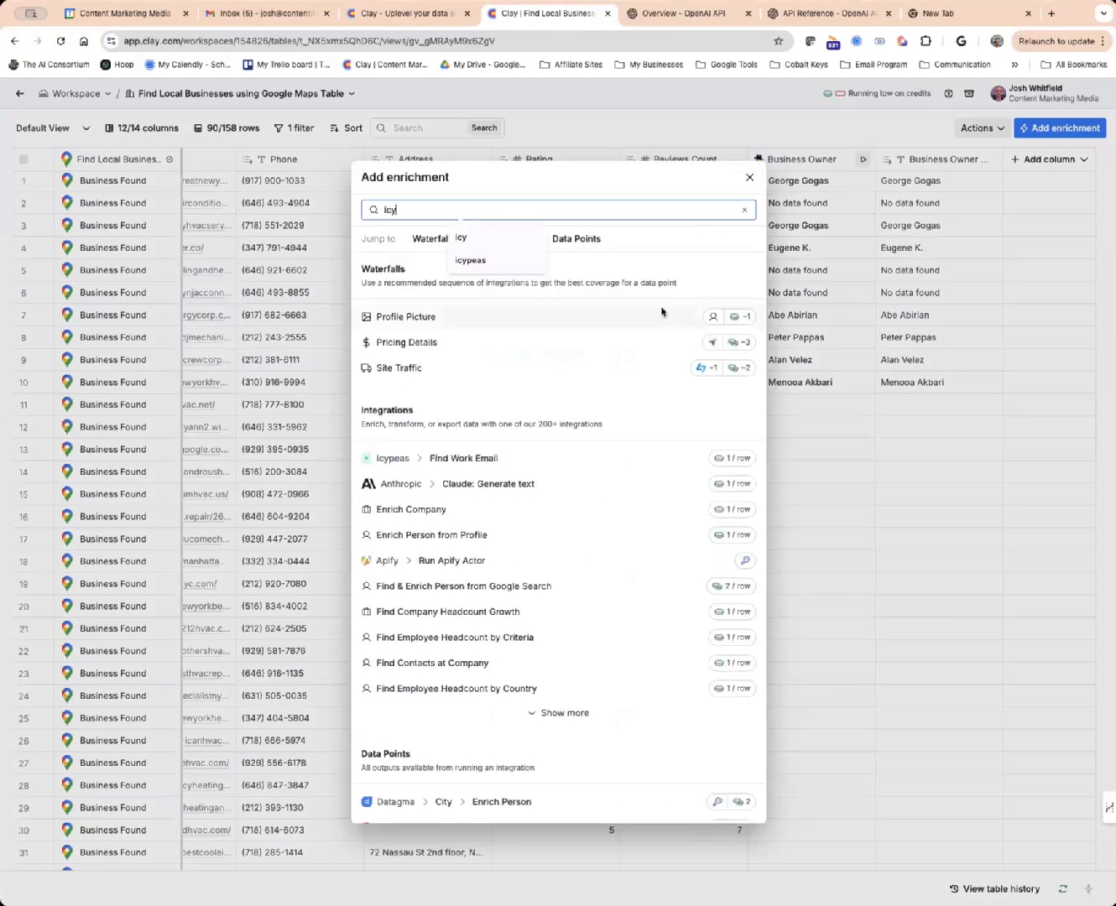
click(570, 460)
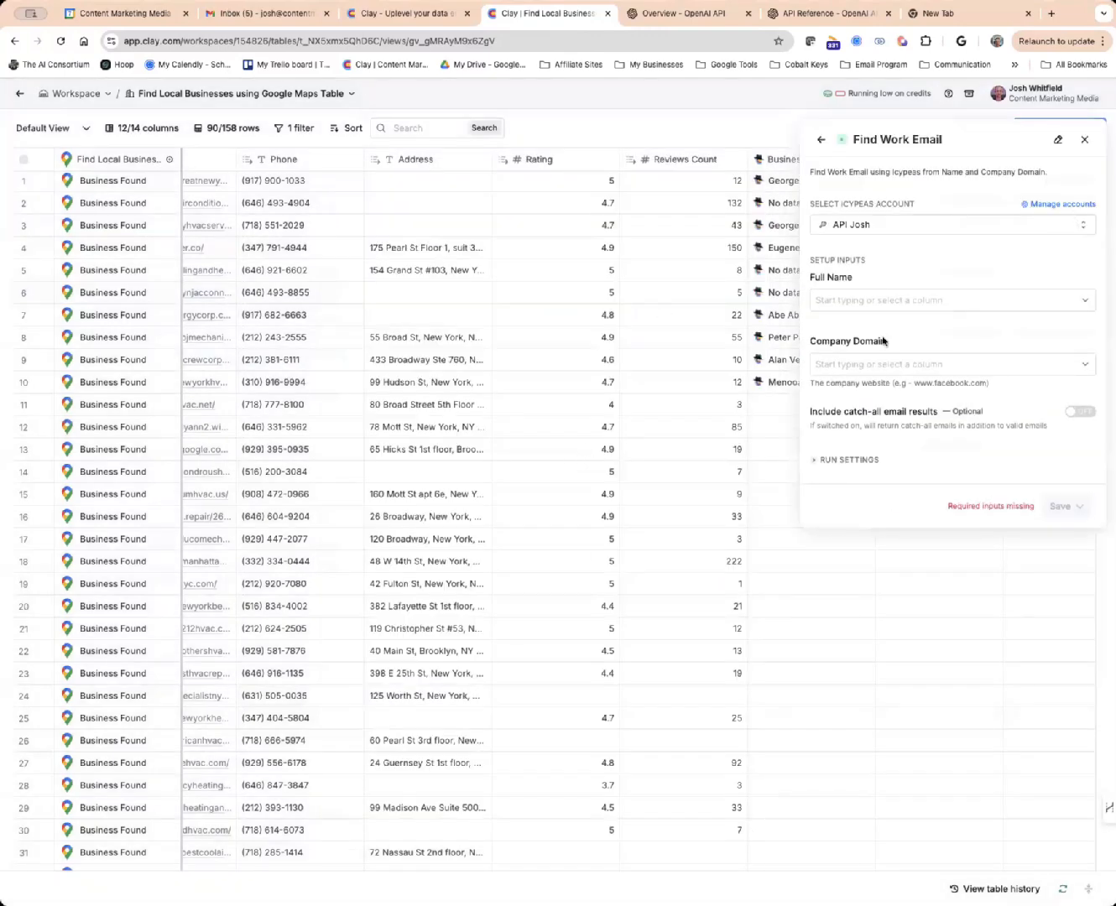
click(859, 226)
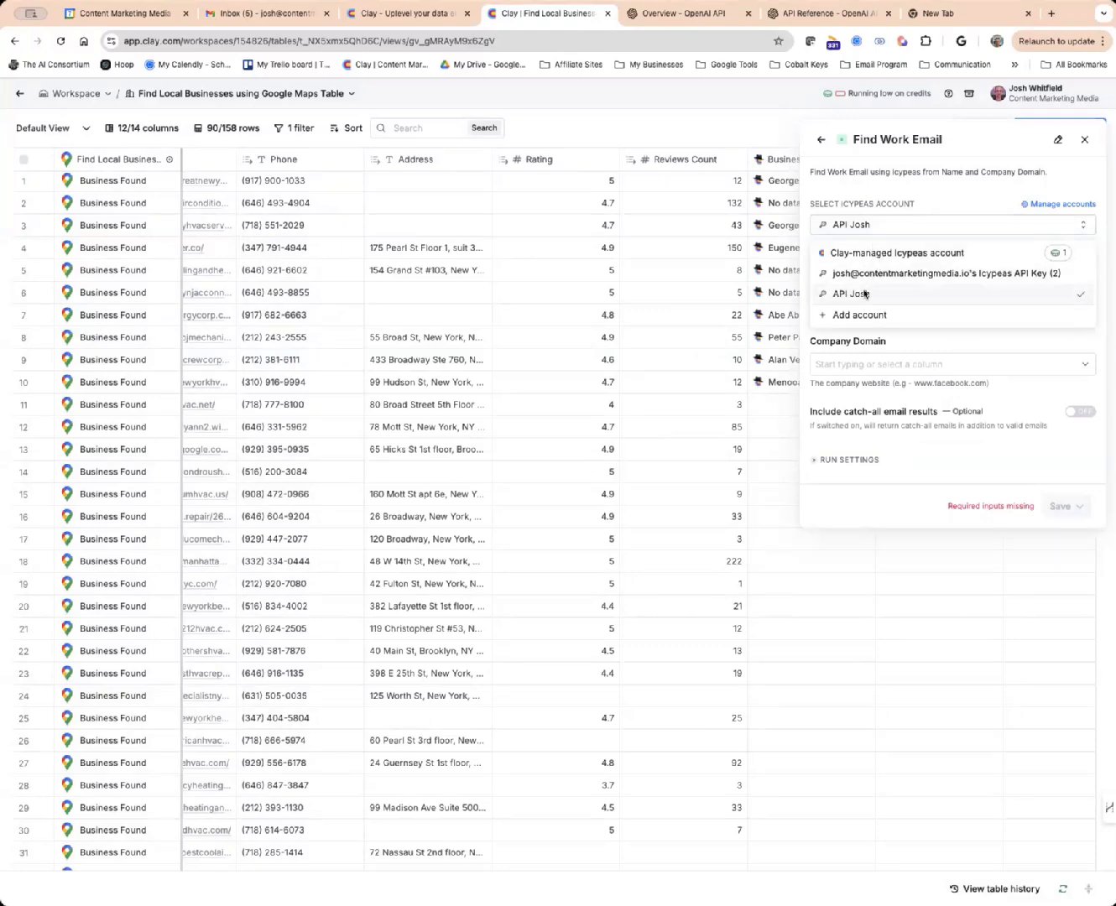
click(964, 193)
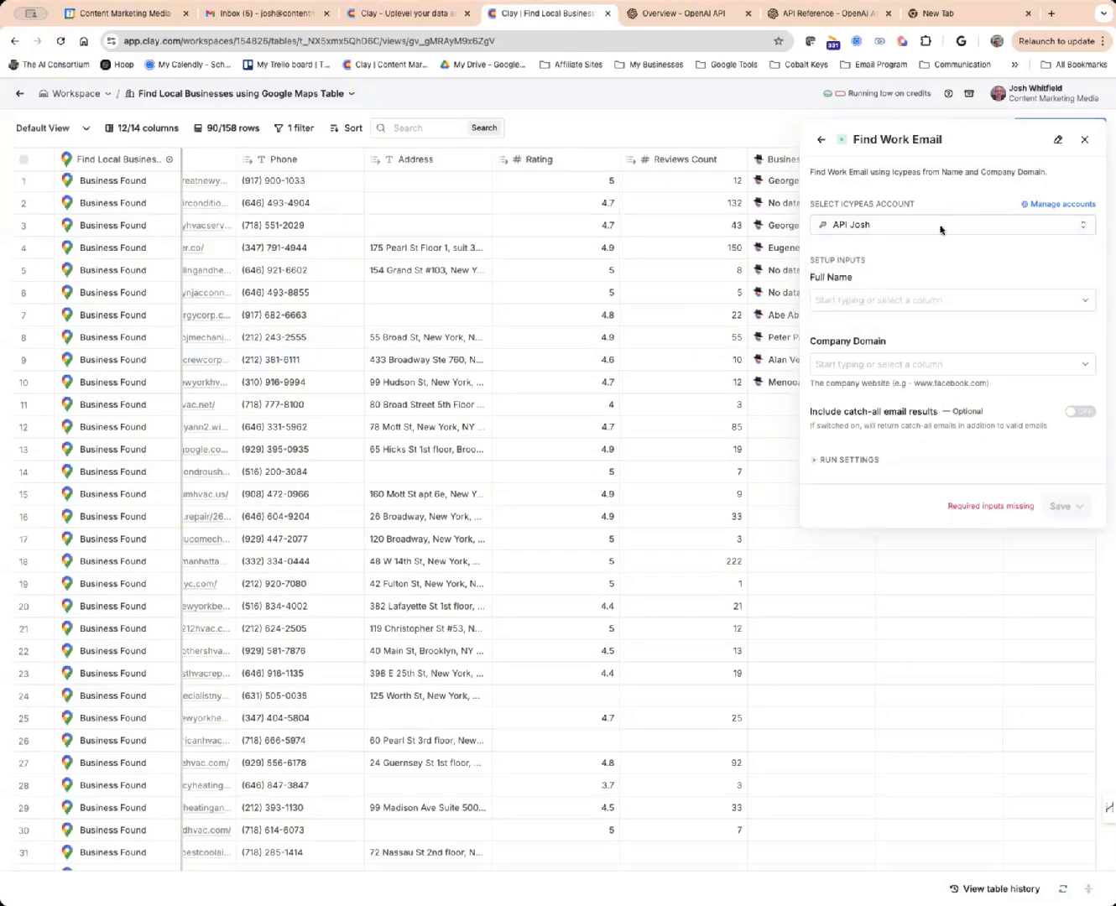
click(862, 302)
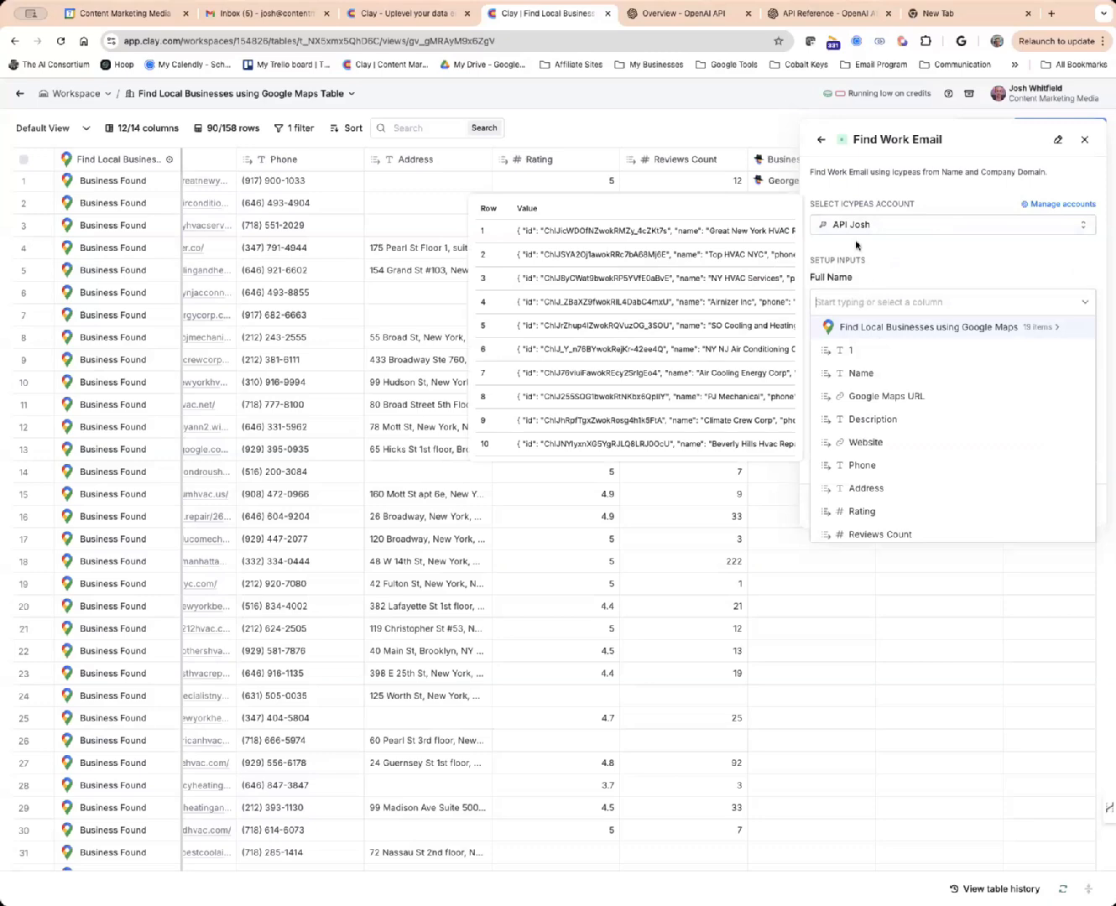
click(747, 127)
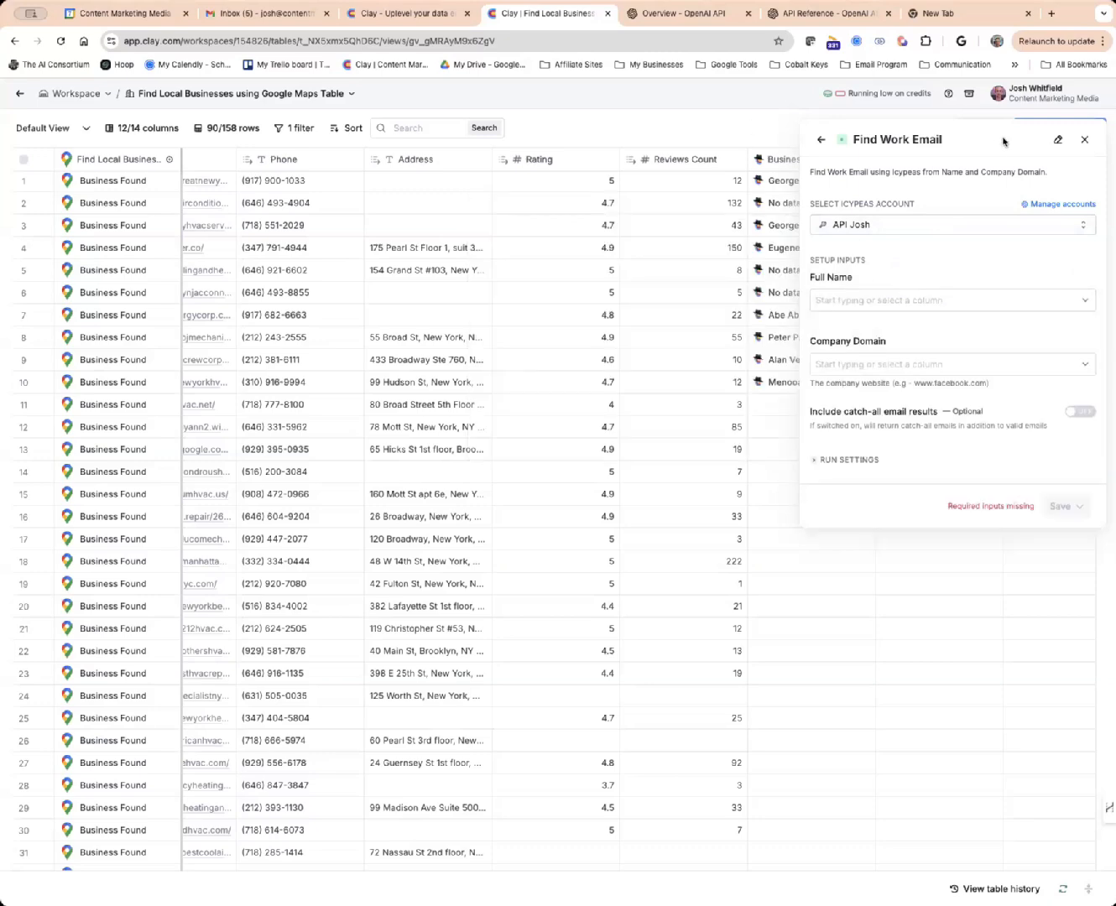
click(1083, 139)
click(810, 183)
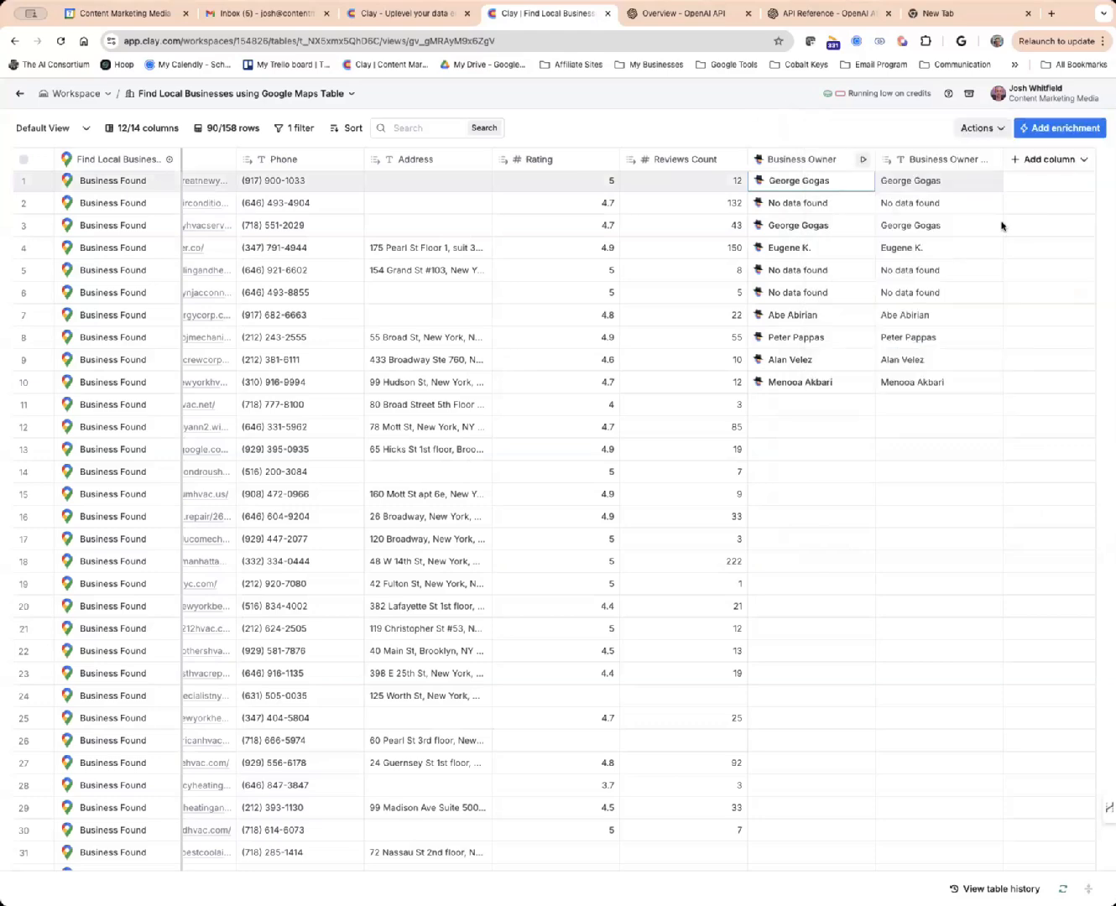
click(1095, 141)
Add the Icypeas Find Work Email enrichment as a new column.
click(1067, 160)
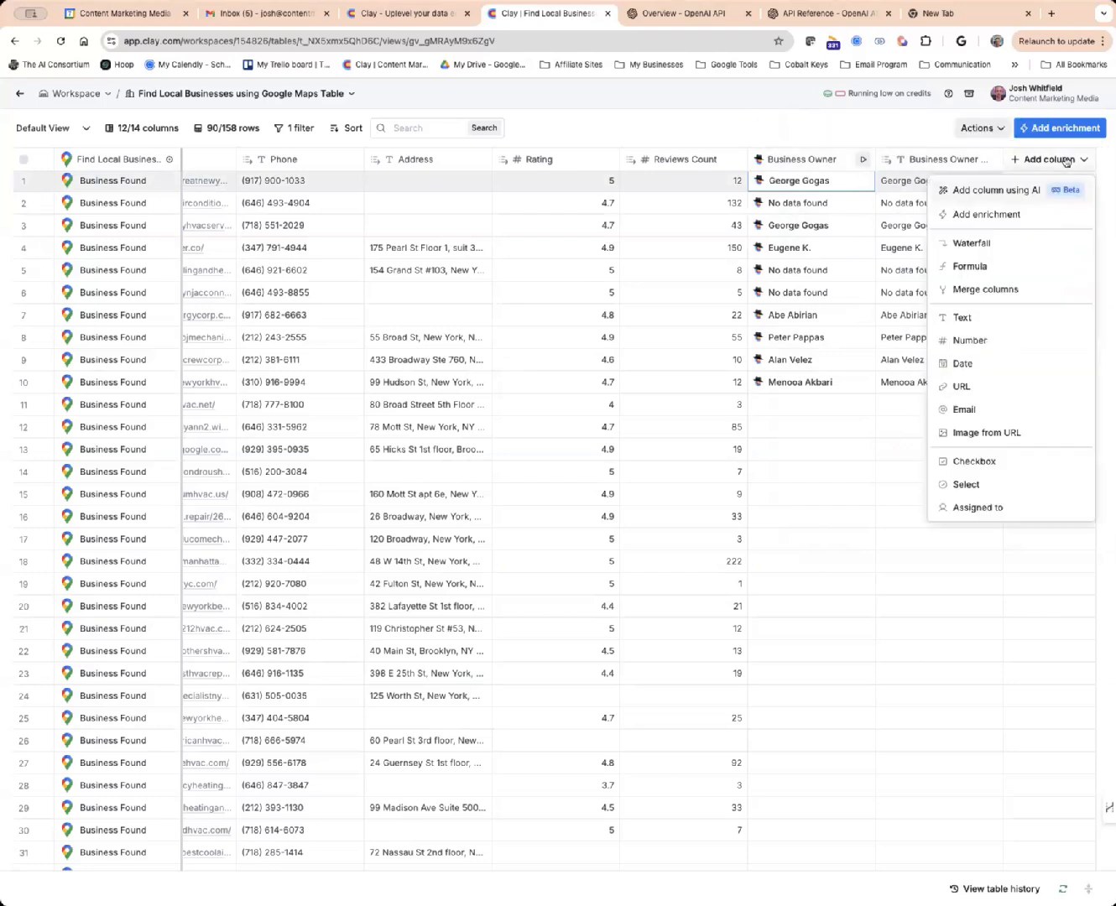
click(986, 214)
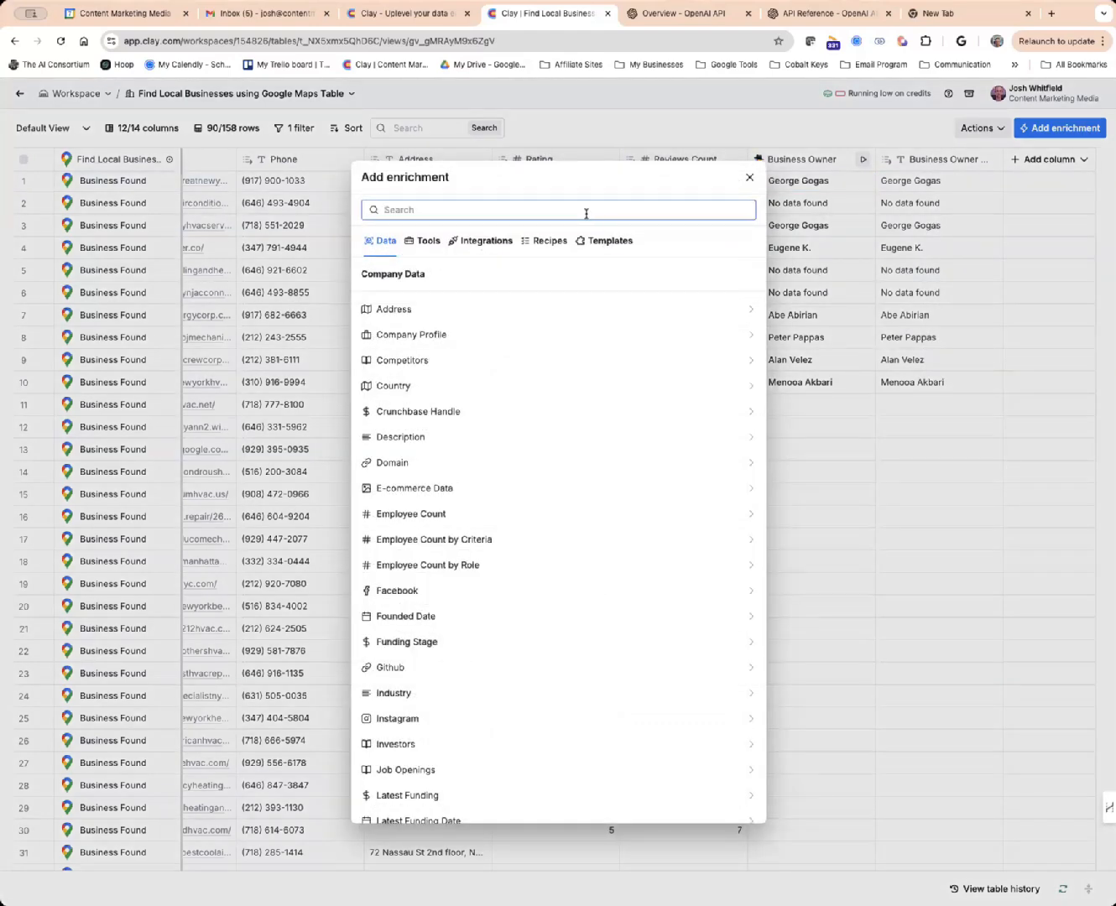
text(icy)
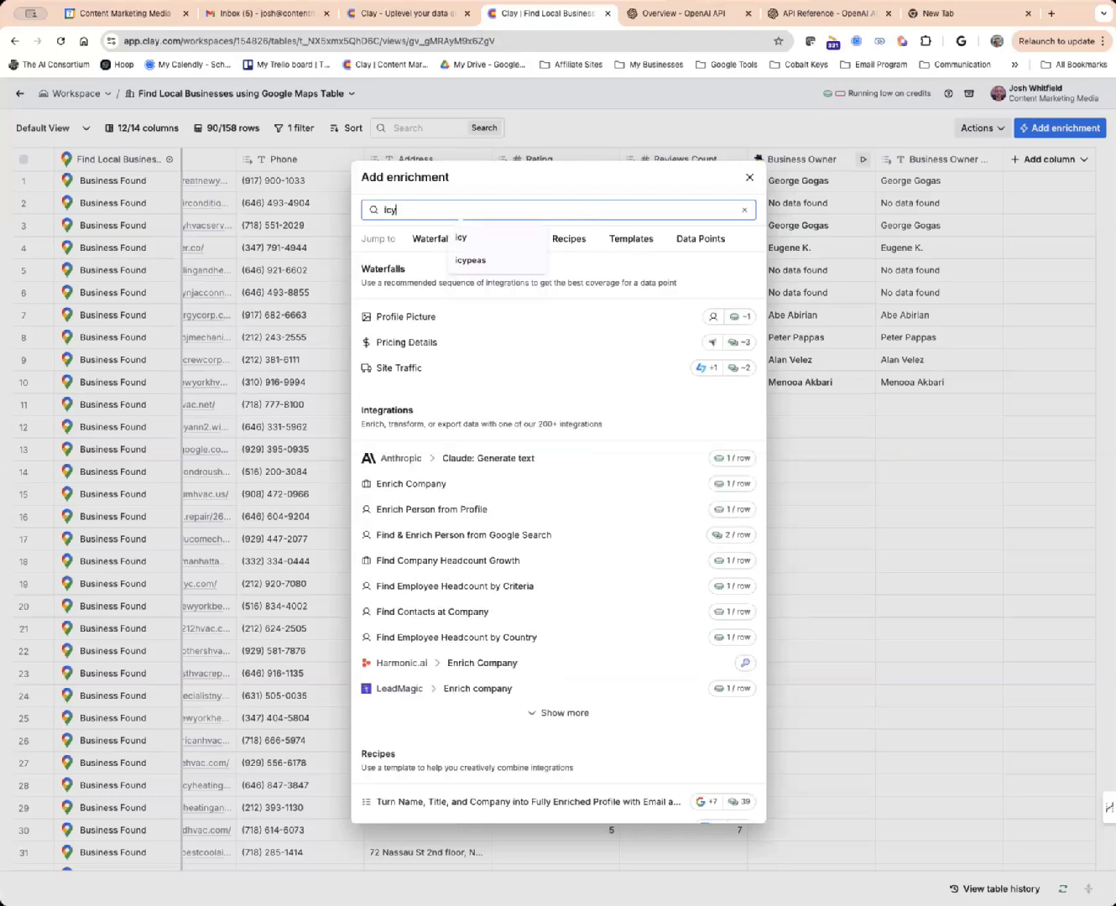
click(505, 458)
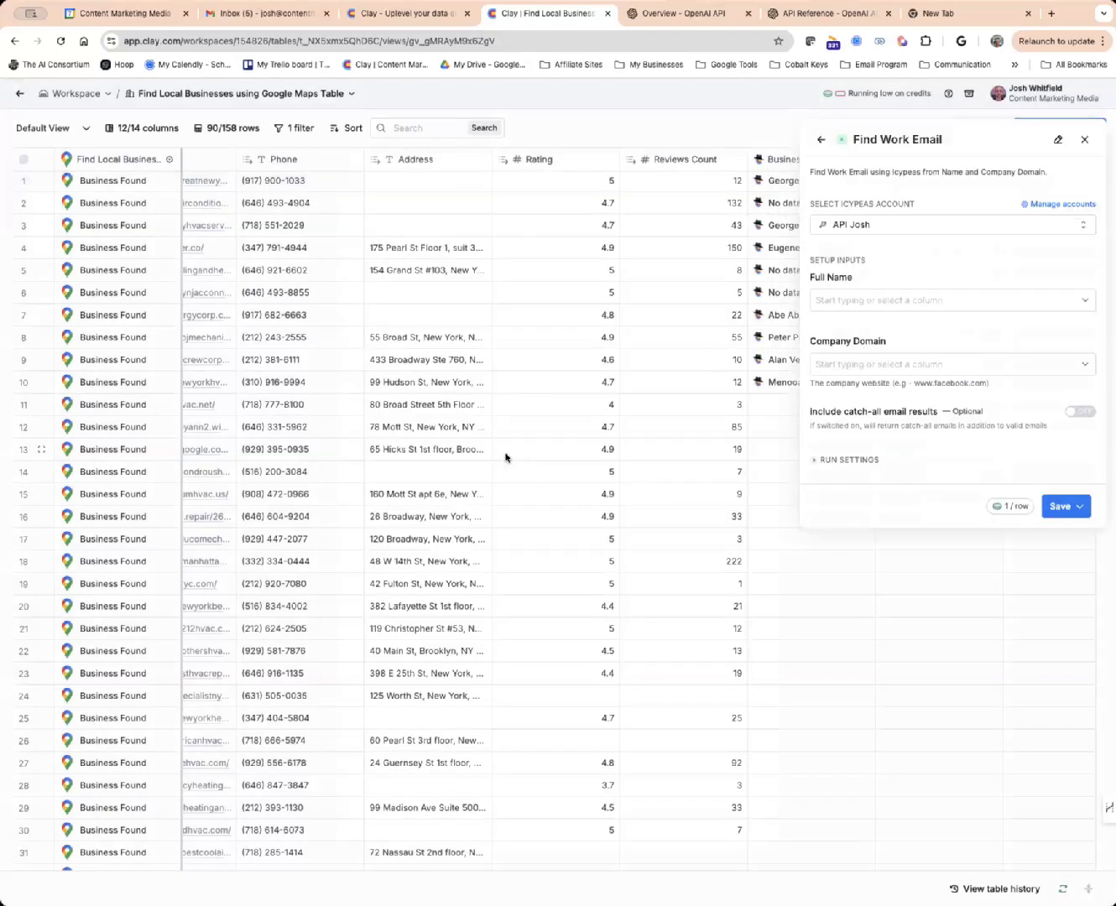
Map the enrichment's Full Name to Business Owner Response and its Company Domain to Website.
click(854, 304)
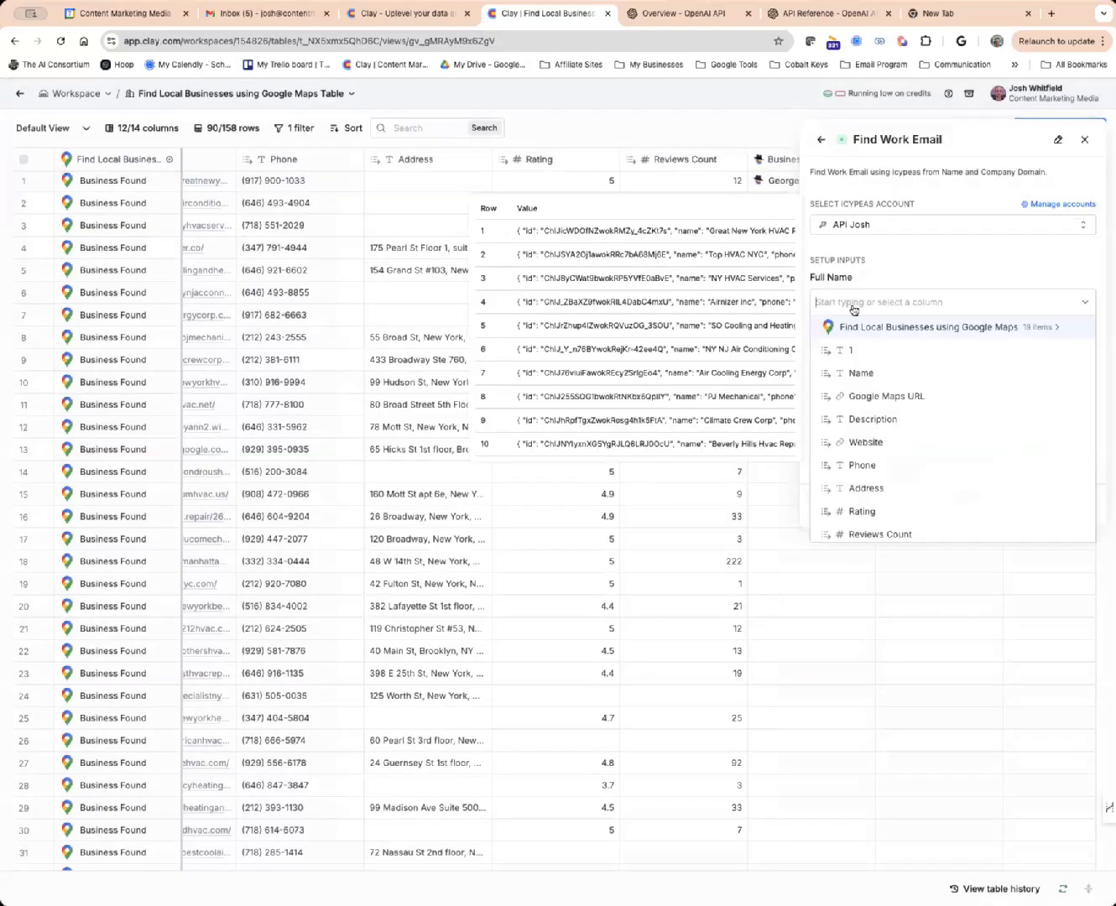
scroll(900, 421, down, 1)
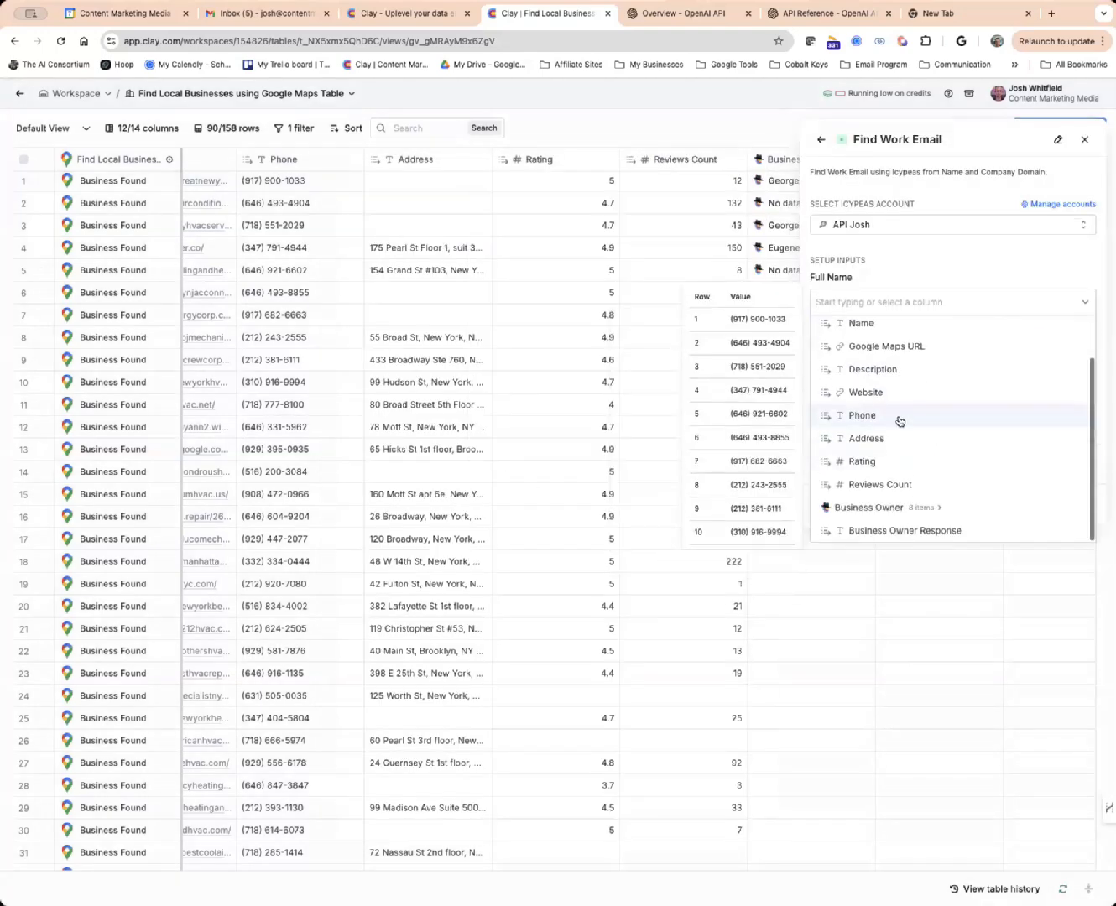
click(897, 529)
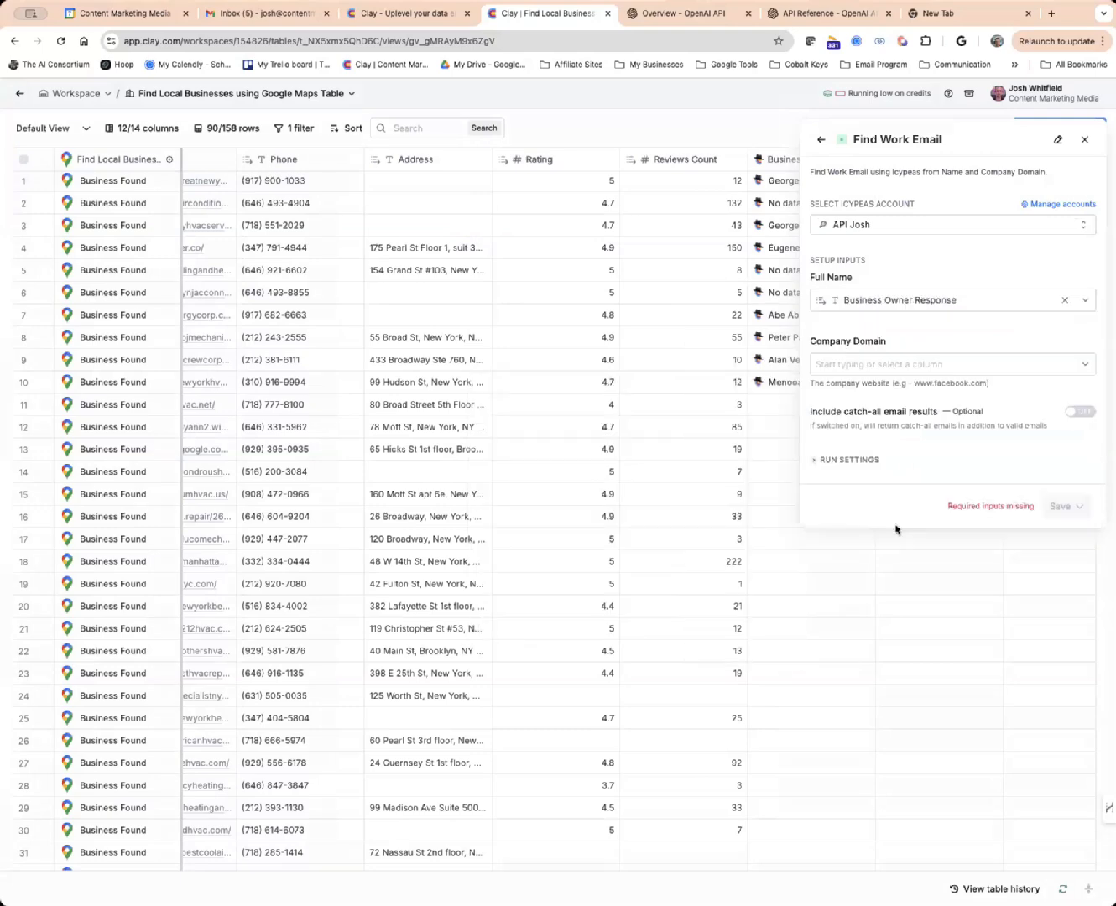
click(909, 366)
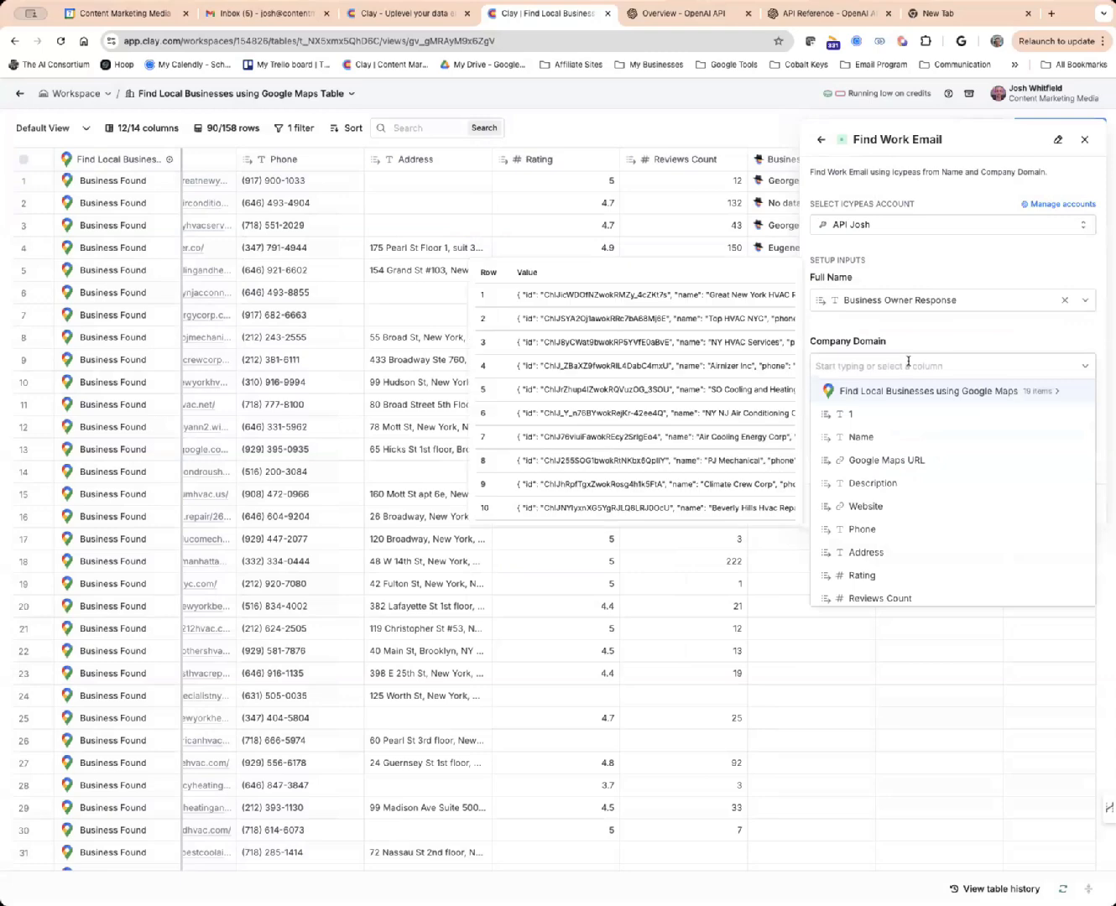
click(895, 507)
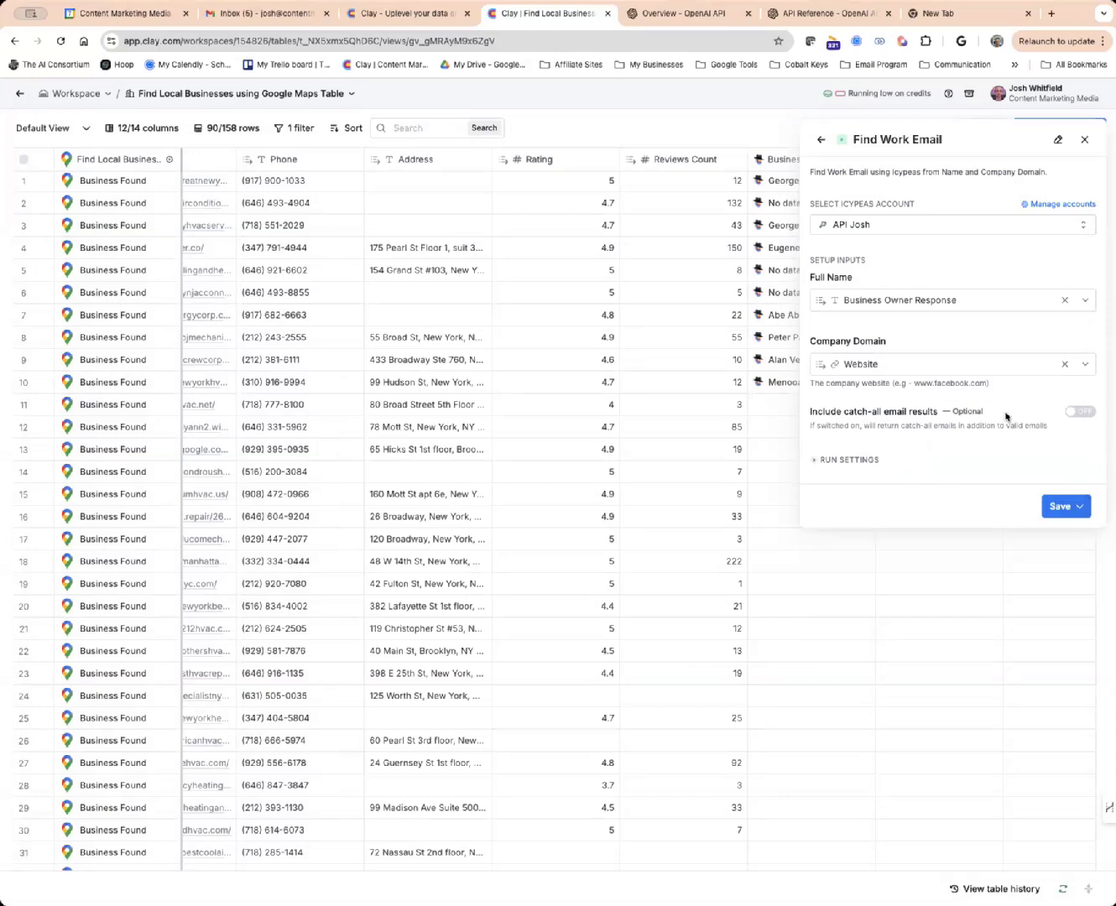
Save the Icypeas Find Work Email column and run it on 10 rows.
click(1051, 509)
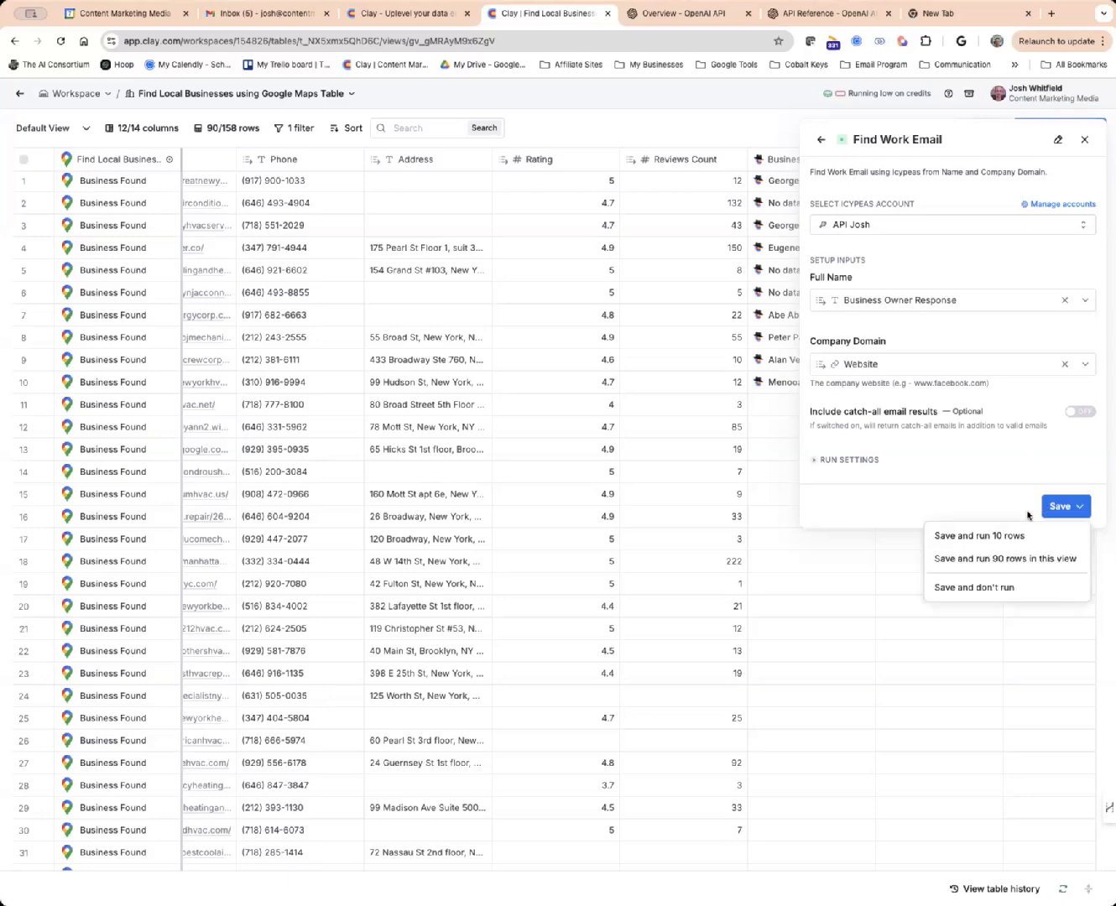
click(993, 535)
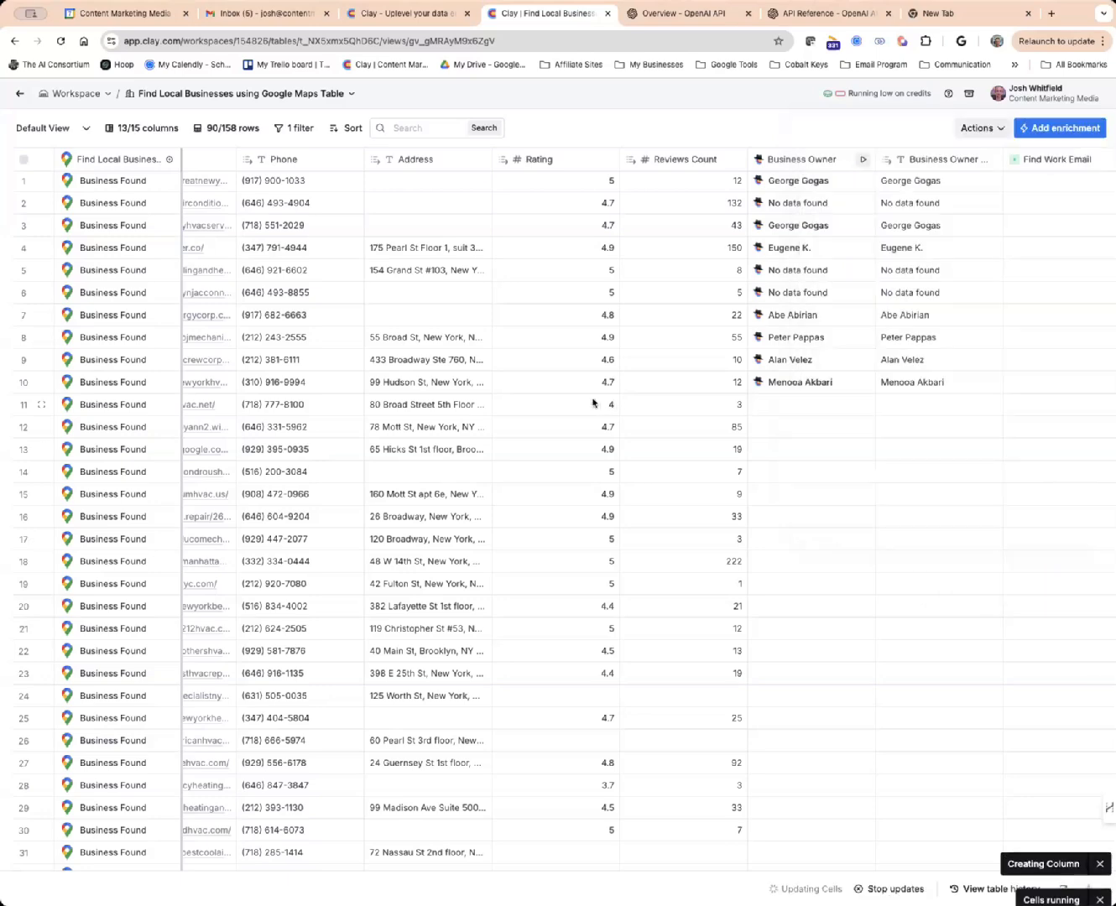
scroll(822, 264, right, 2)
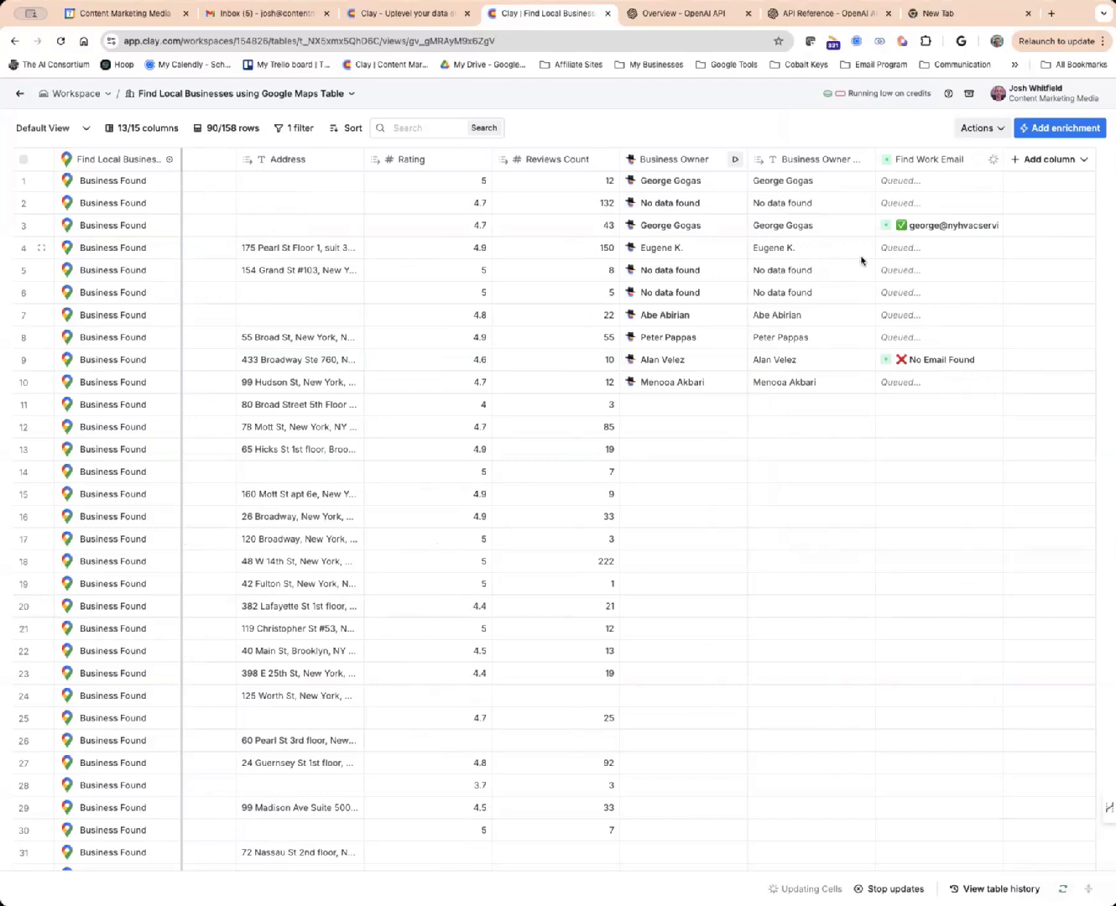
Find LeadMagic in the enrichment library and add its Find Work Email enrichment as another column.
click(1052, 161)
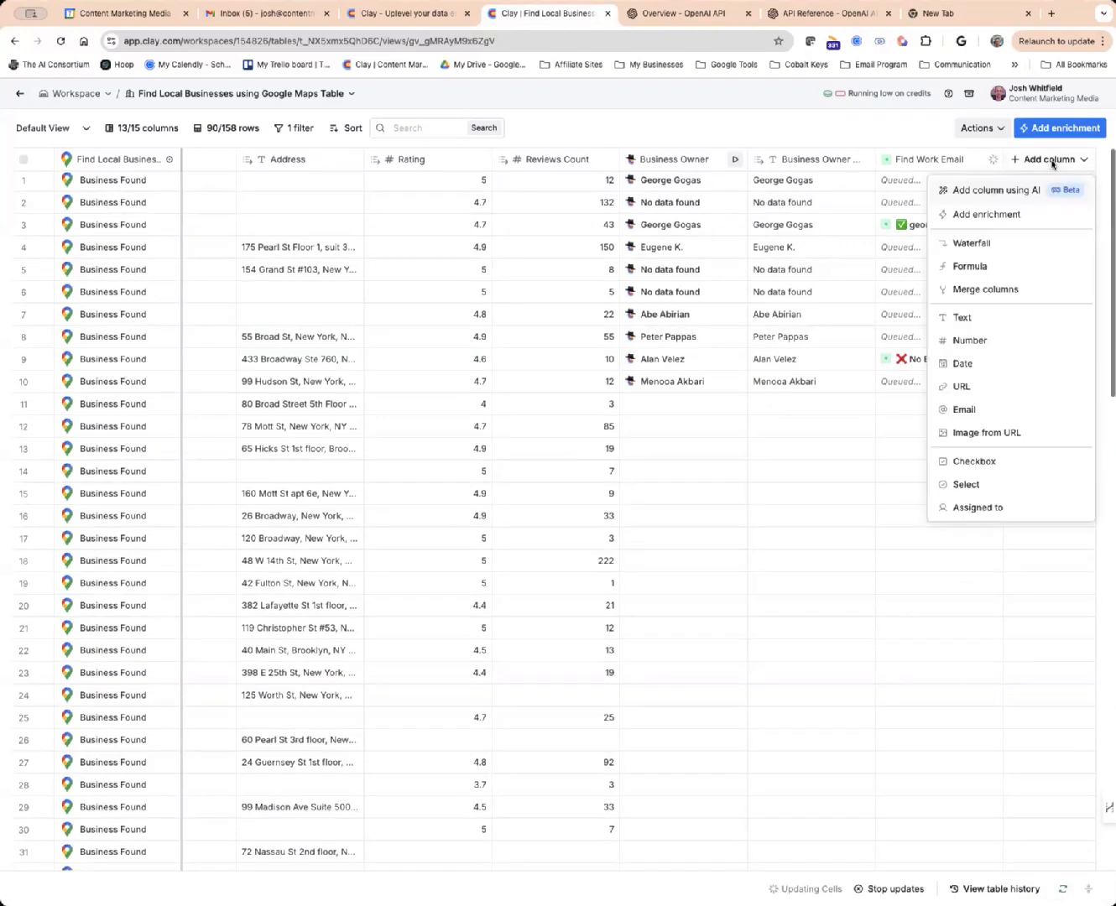
click(992, 215)
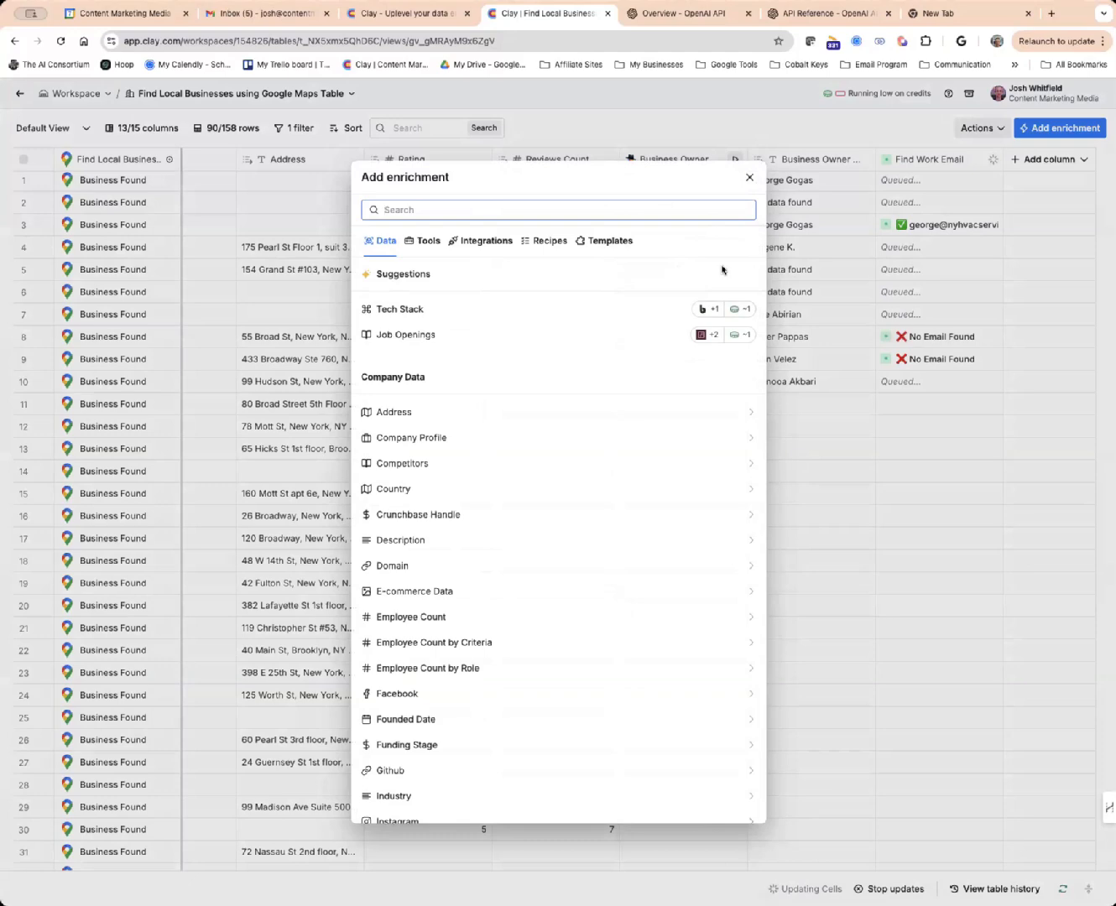
text(m)
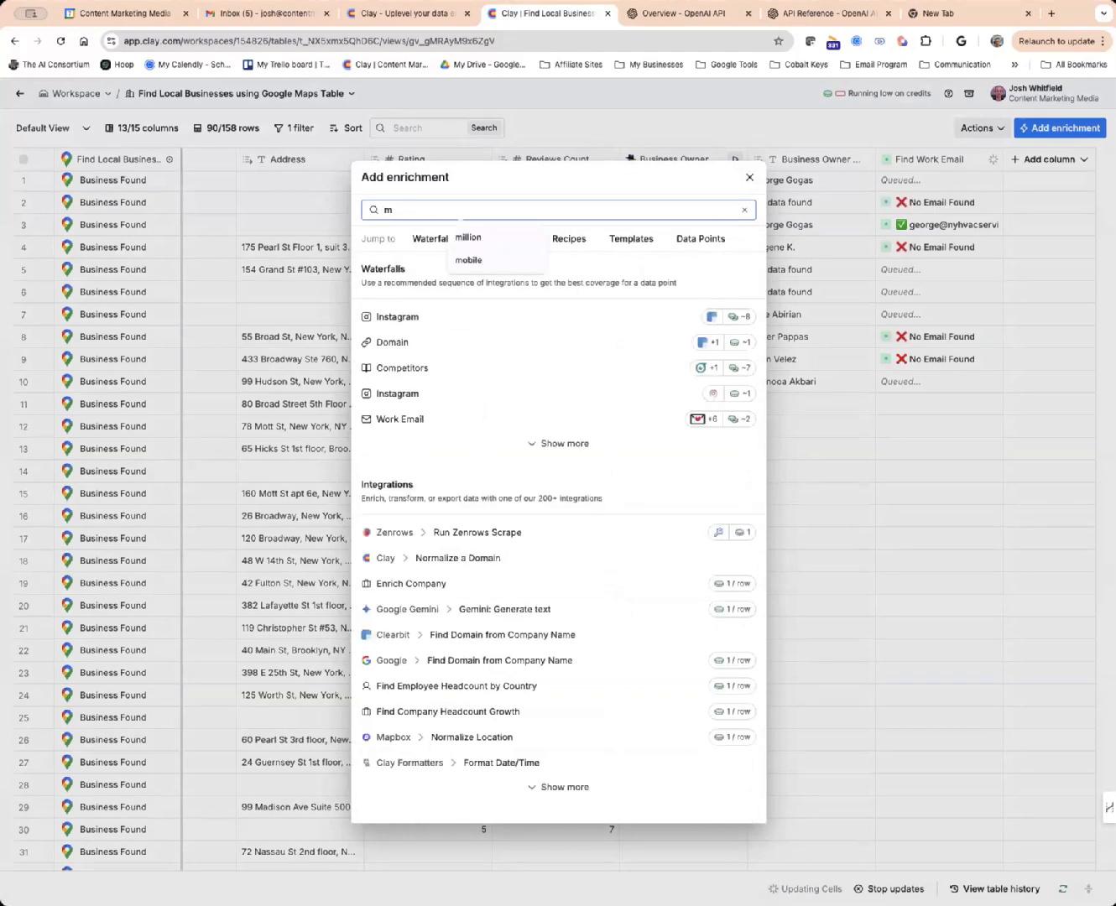
key(BackSpace)
text(lead)
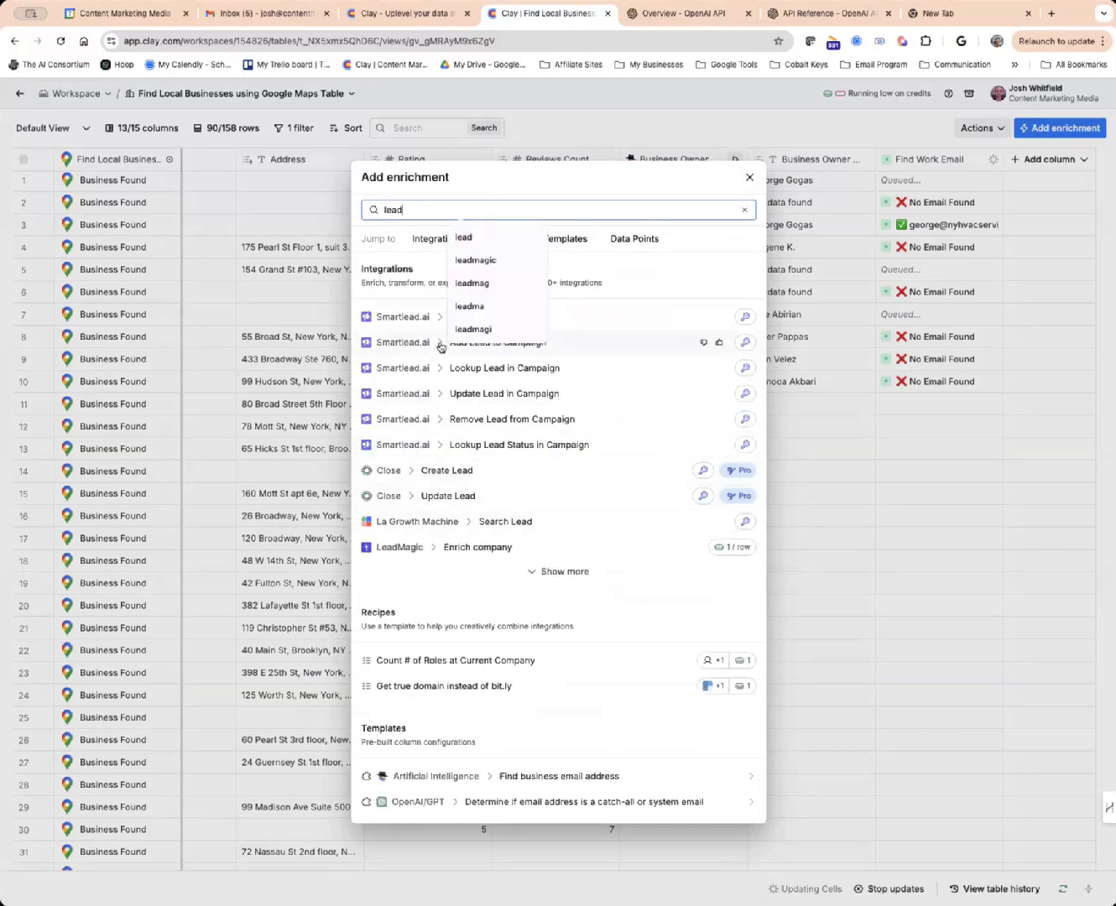
text(magic)
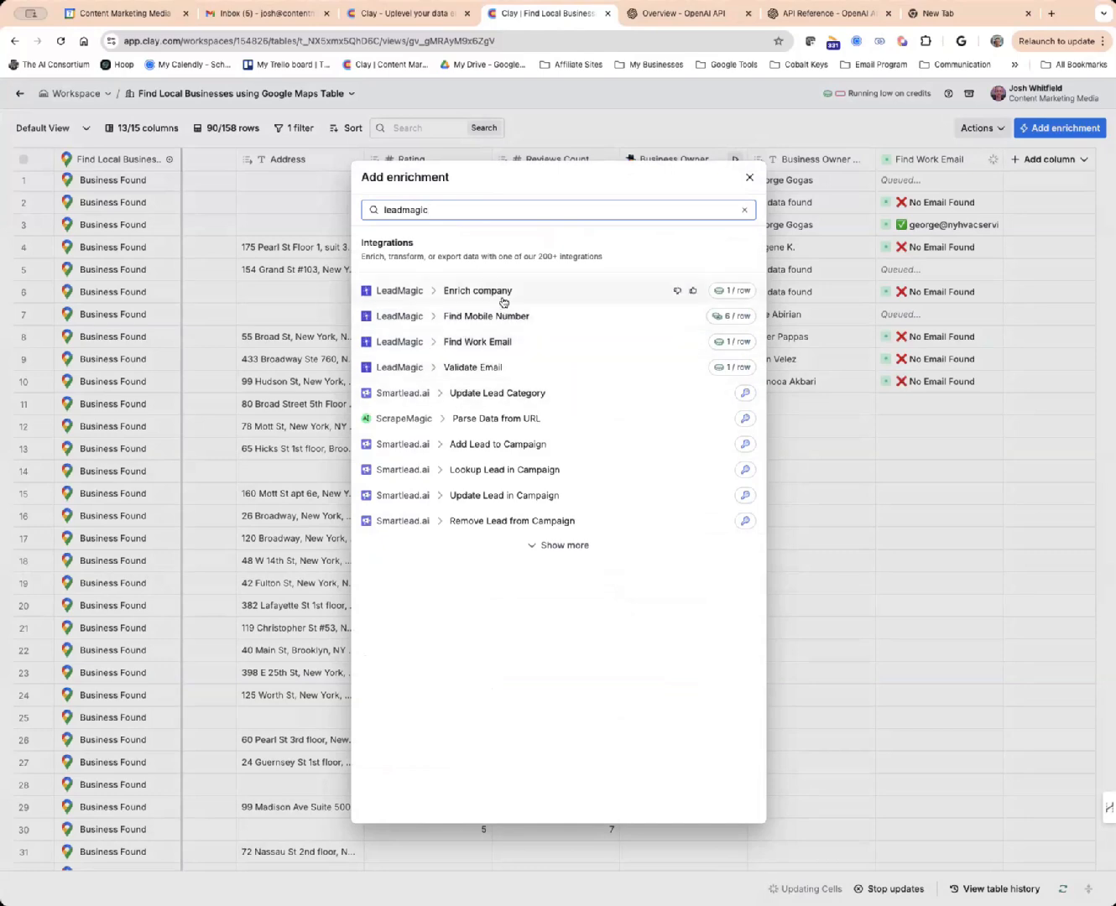
click(492, 344)
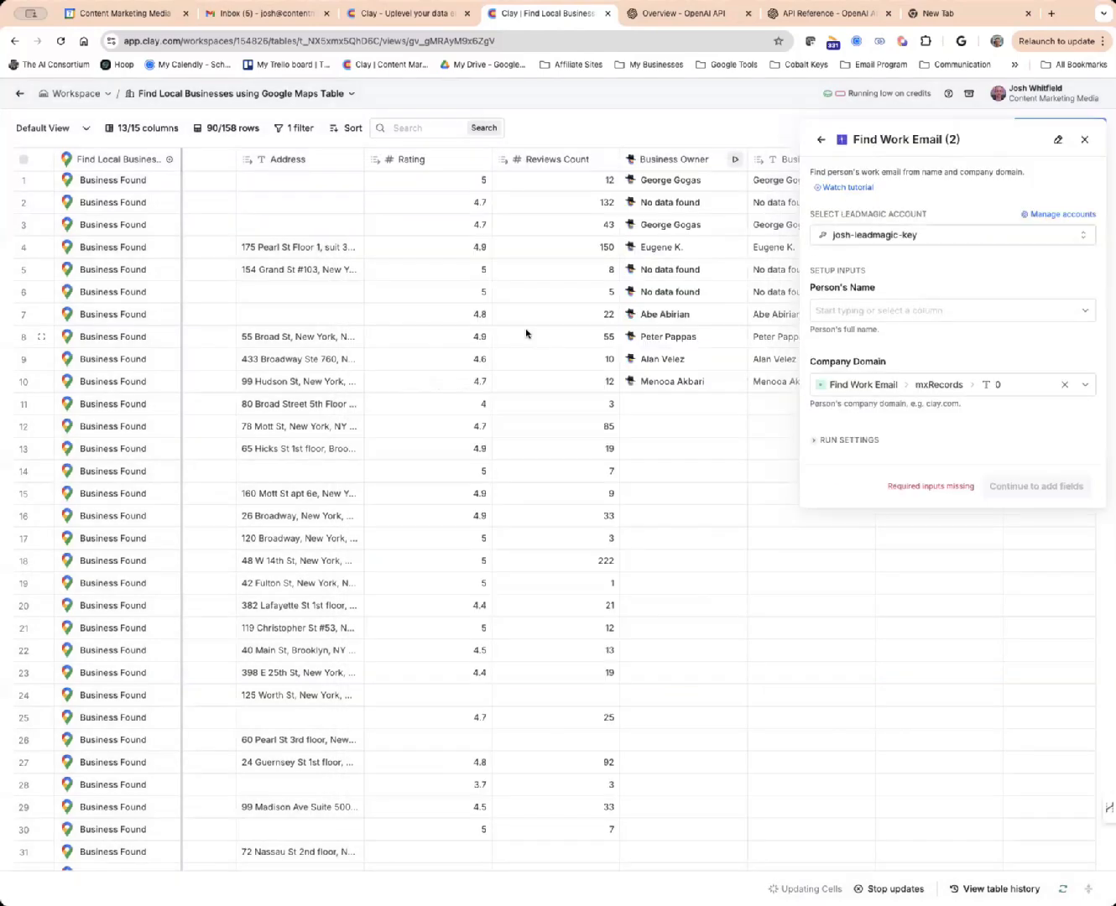
Map the LeadMagic enrichment's Person's Name to the Business Owner Response column.
click(882, 311)
scroll(889, 401, down, 2)
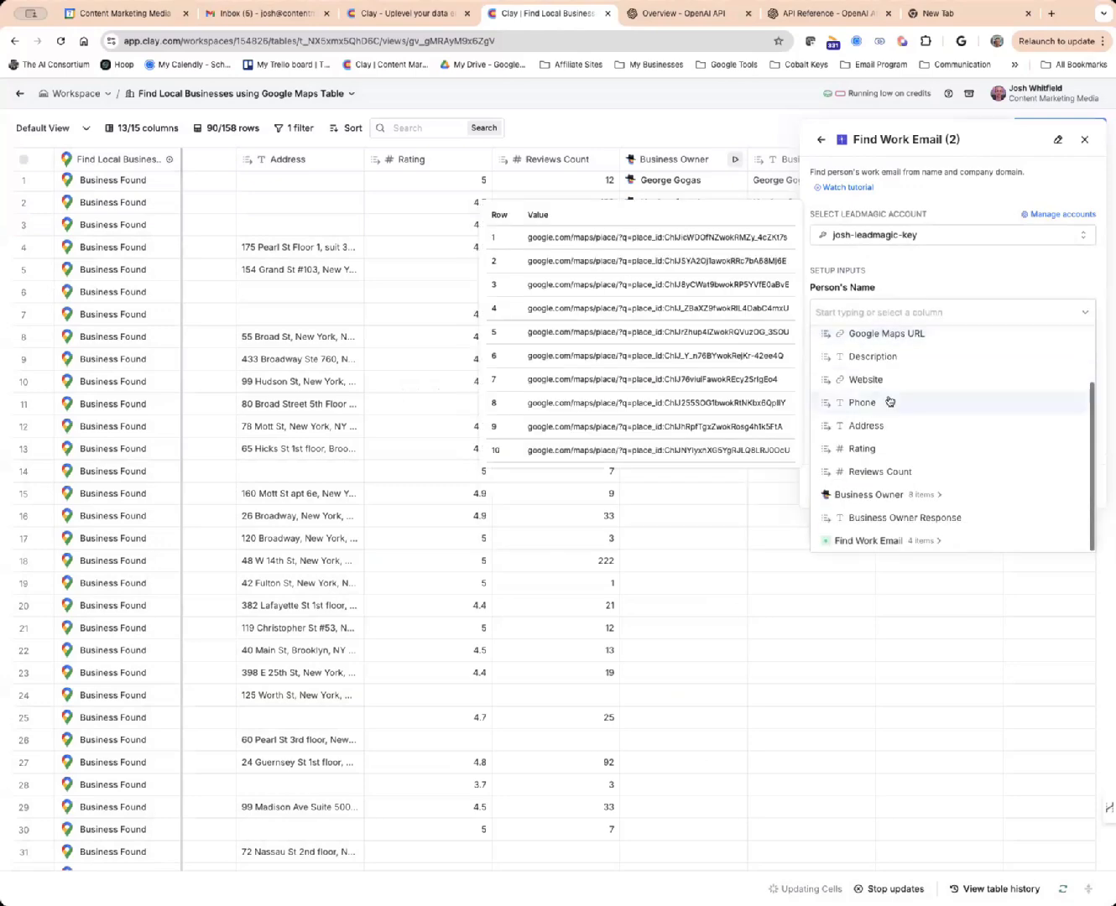
click(891, 519)
click(471, 530)
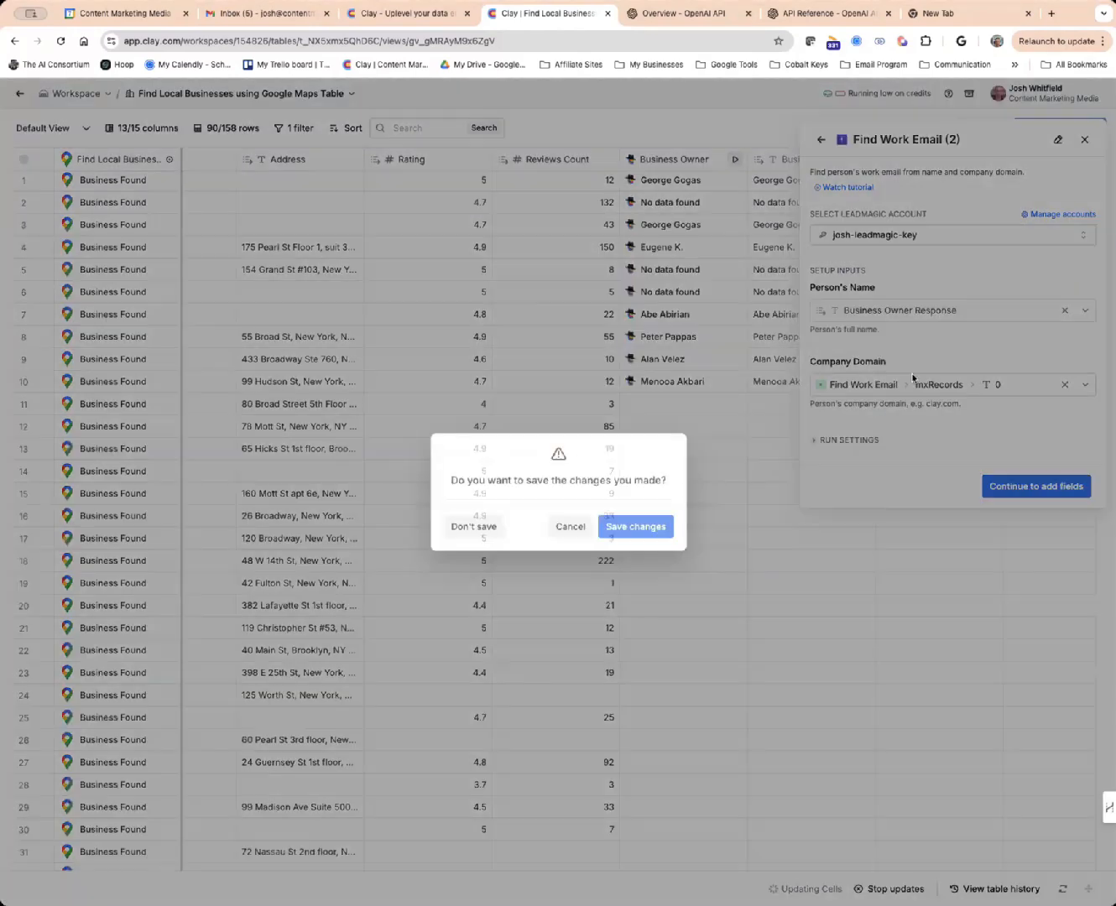
click(569, 526)
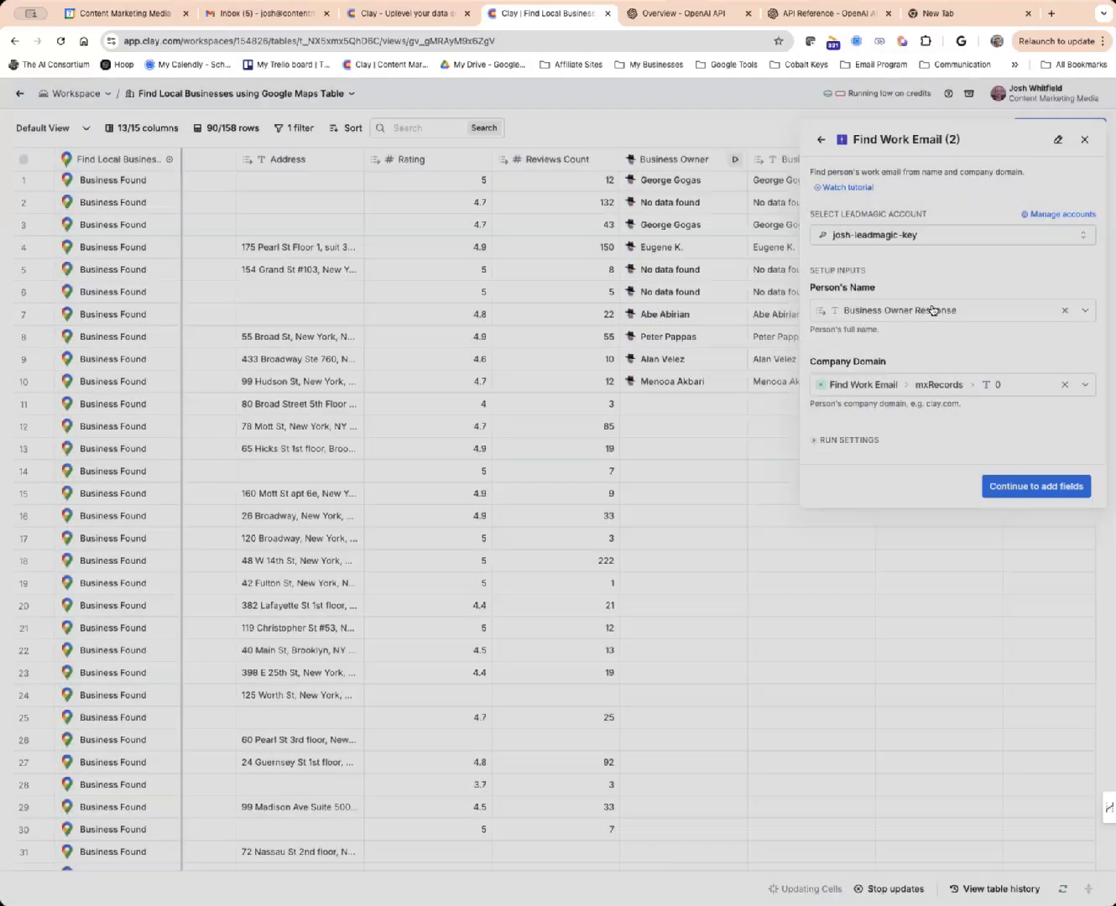
click(940, 309)
scroll(914, 464, down, 2)
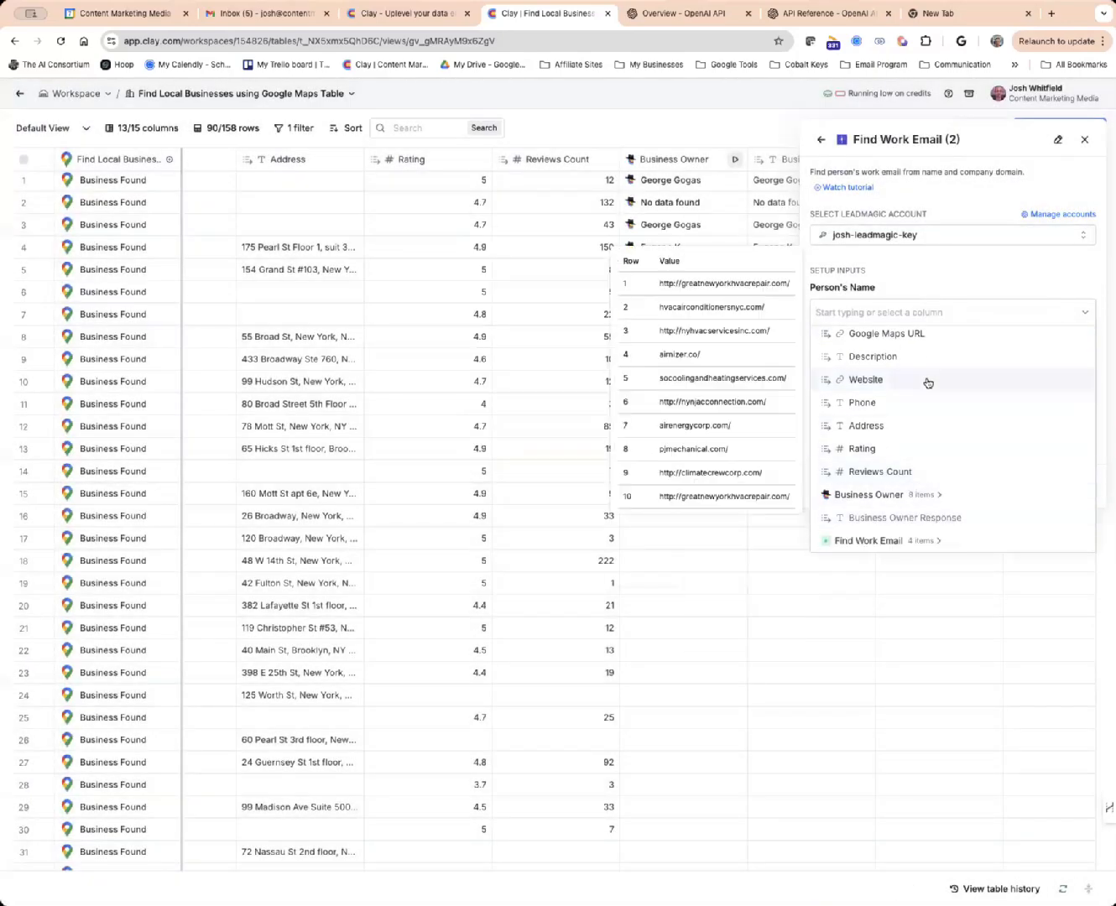
click(901, 520)
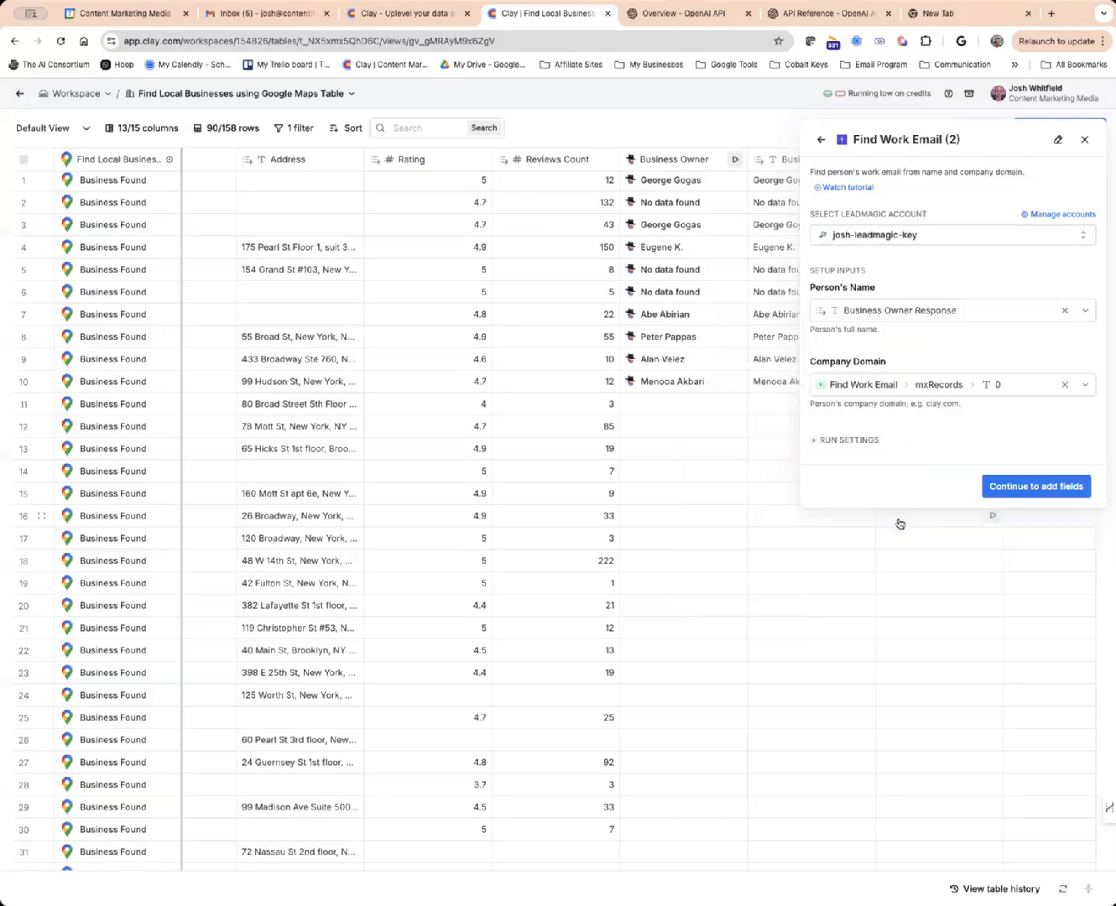
Map the LeadMagic enrichment's Company Domain to the Website column.
click(898, 388)
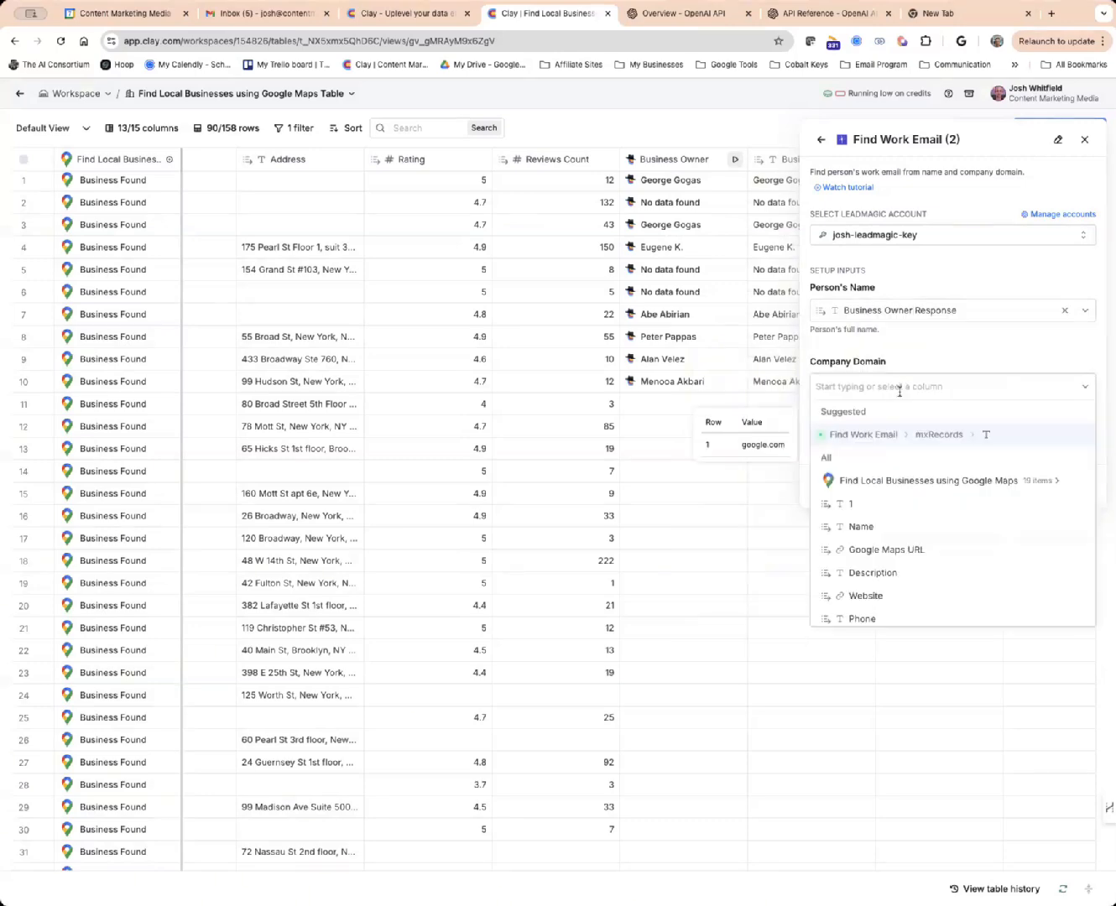
scroll(895, 552, down, 3)
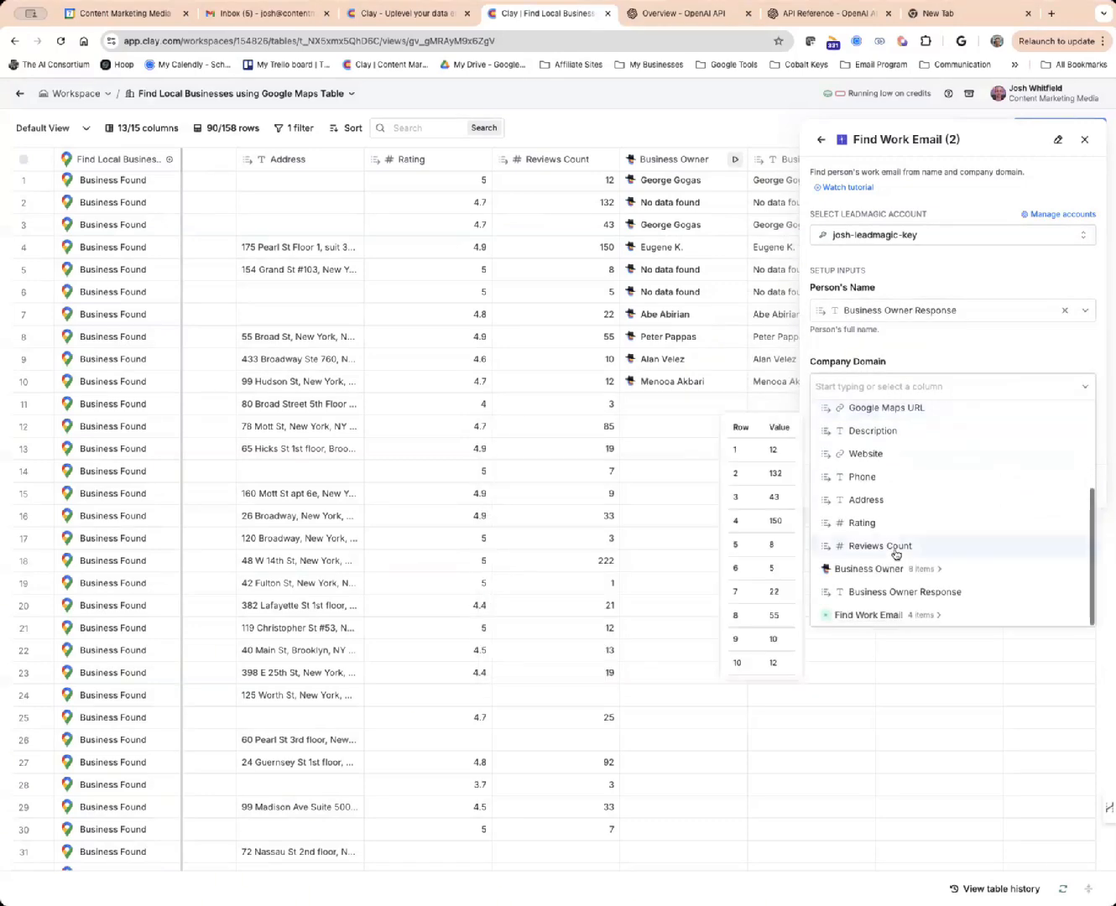
scroll(895, 548, up, 1)
click(868, 506)
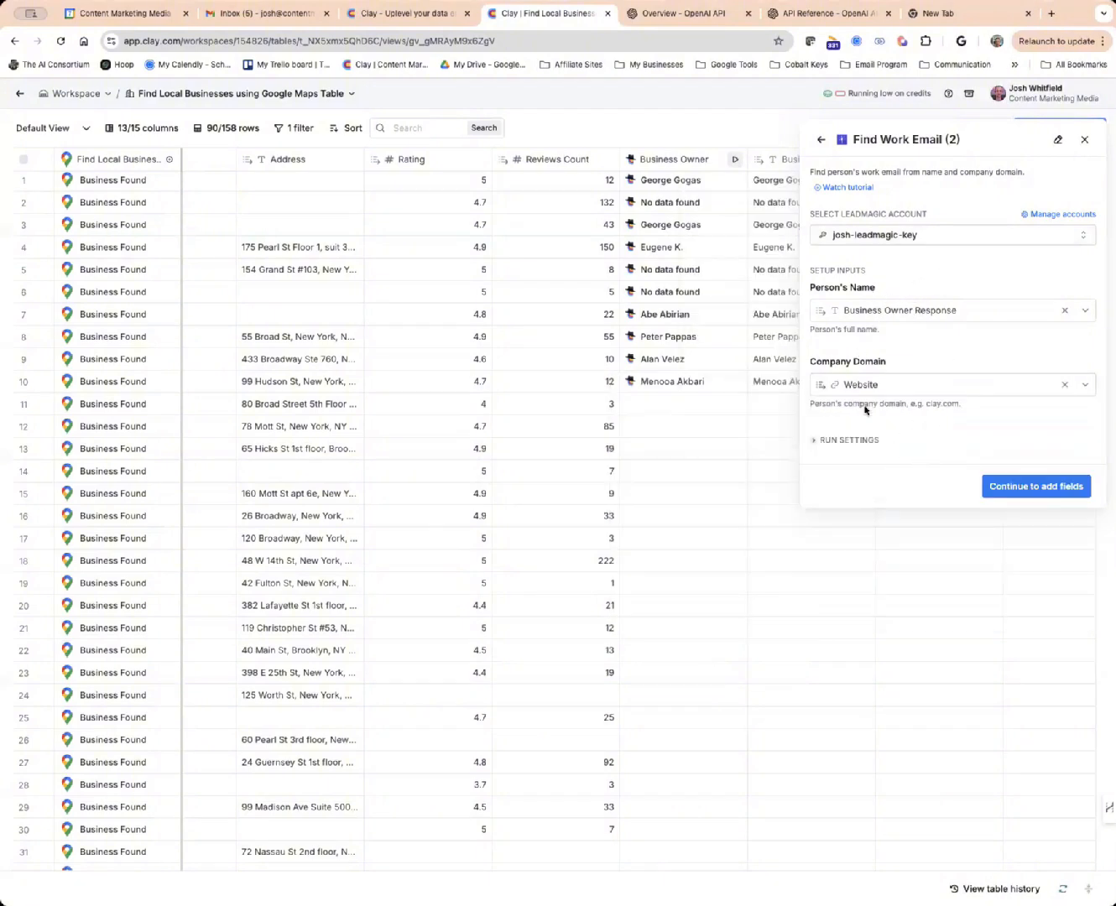
Include Email and Status as output columns of the LeadMagic enrichment and save it without running it.
click(1022, 491)
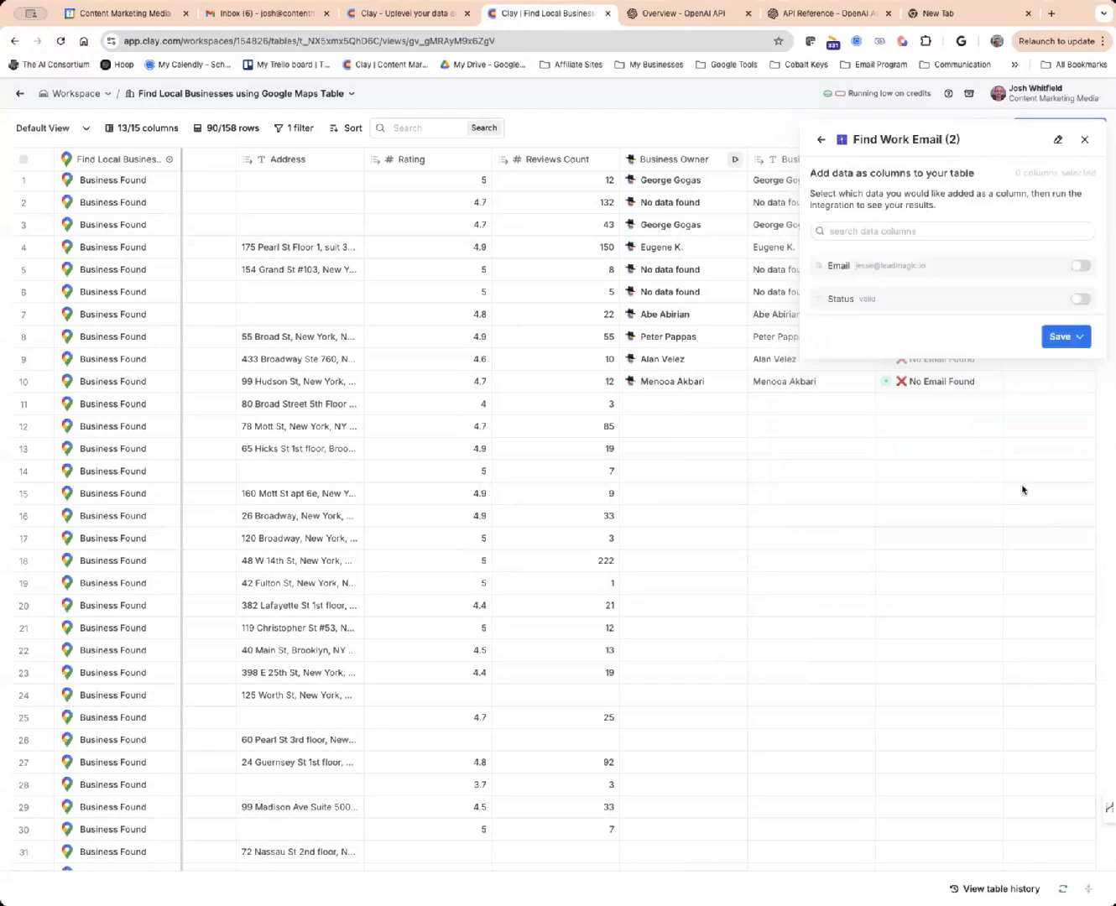
click(1079, 300)
click(1081, 265)
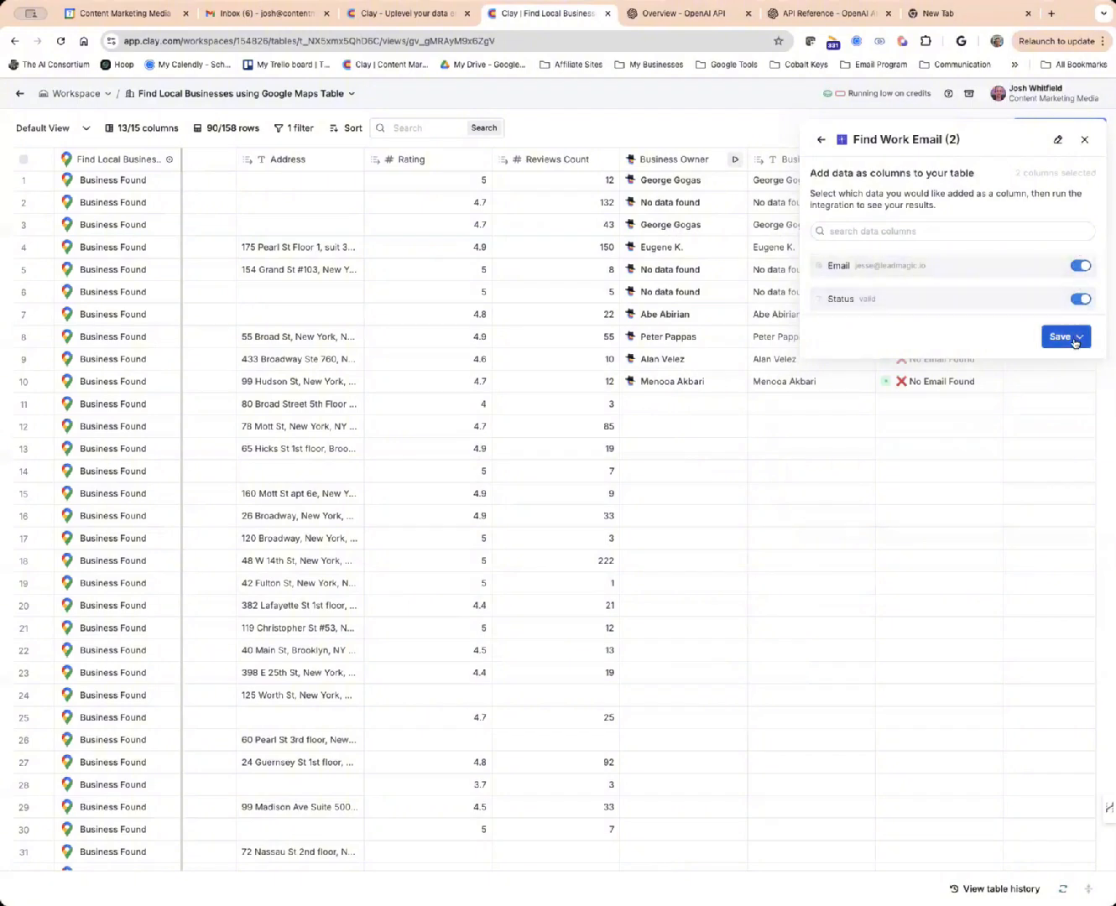
click(1075, 340)
click(975, 418)
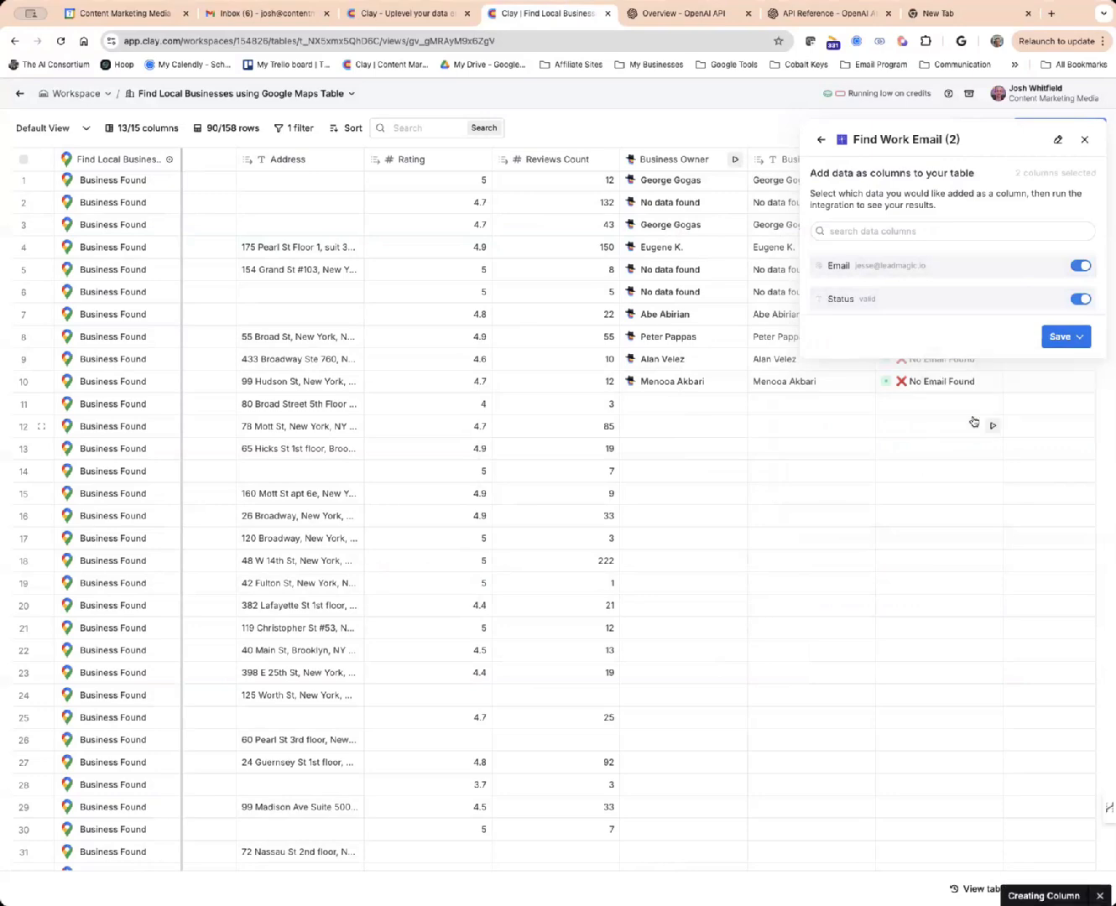
Review the work email columns and examine the reasoning, confidence and cost behind row 1's Business Owner result.
scroll(889, 292, right, 5)
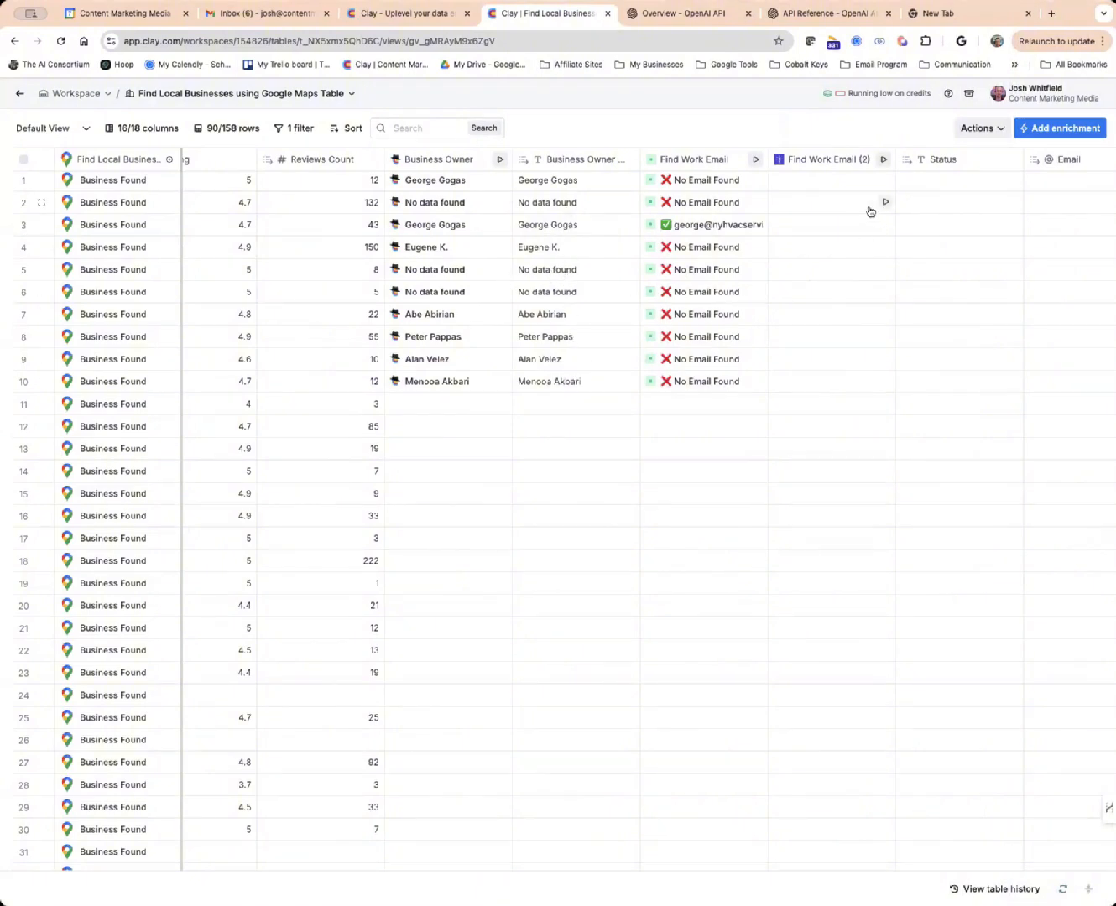
scroll(870, 211, right, 2)
scroll(870, 211, right, 1)
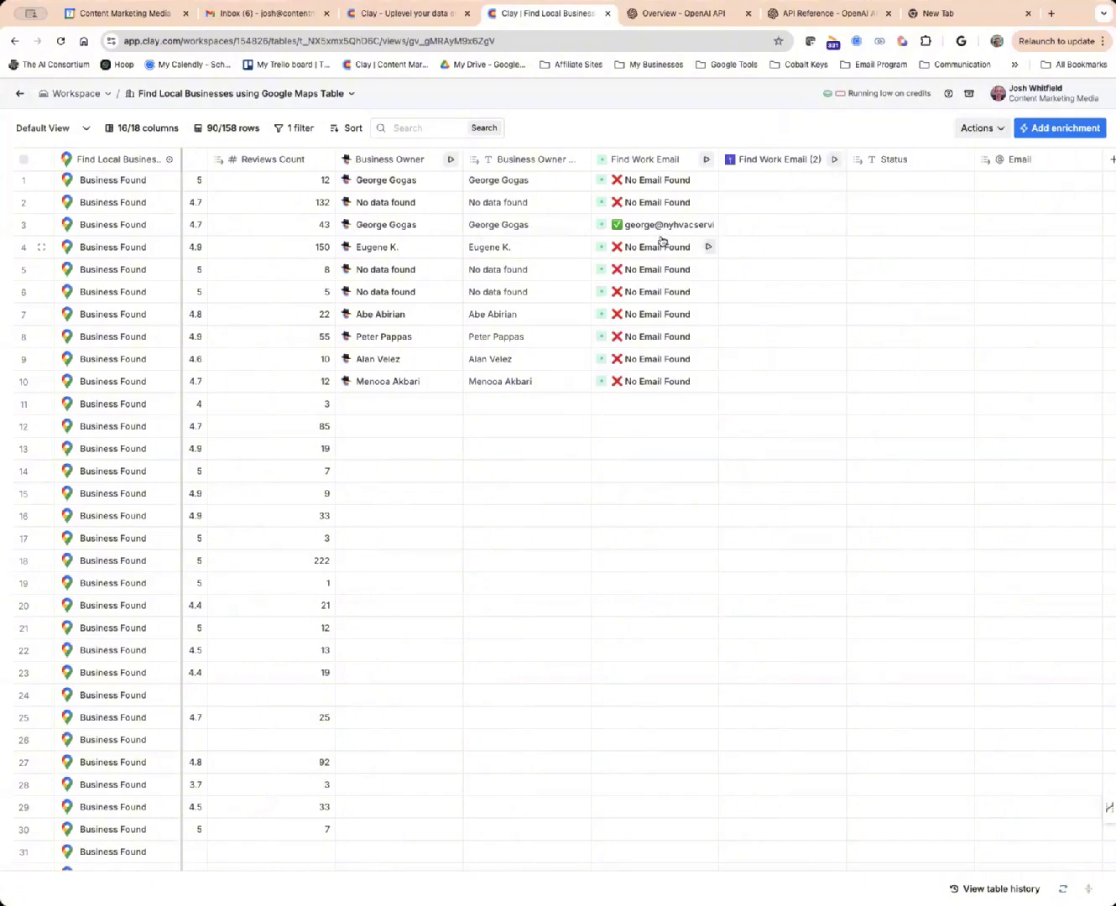
scroll(662, 240, left, 1)
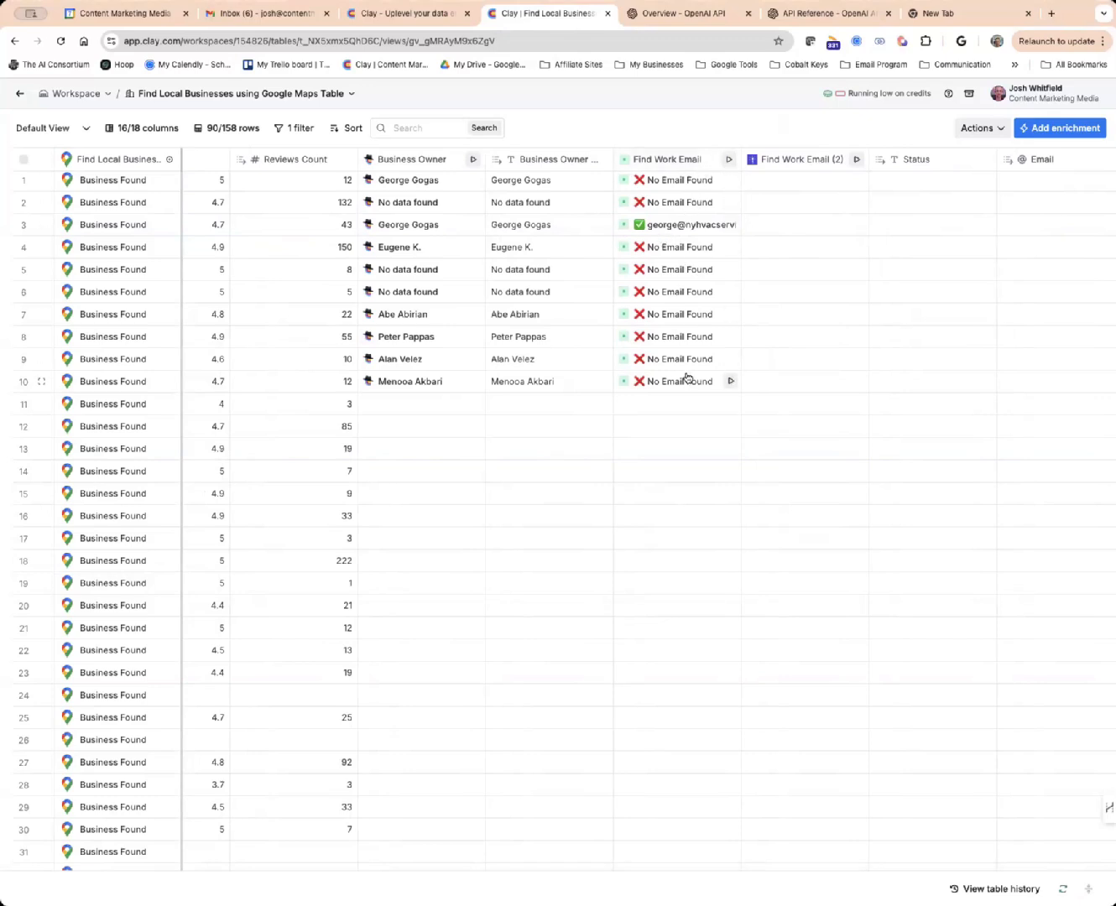
scroll(685, 378, left, 4)
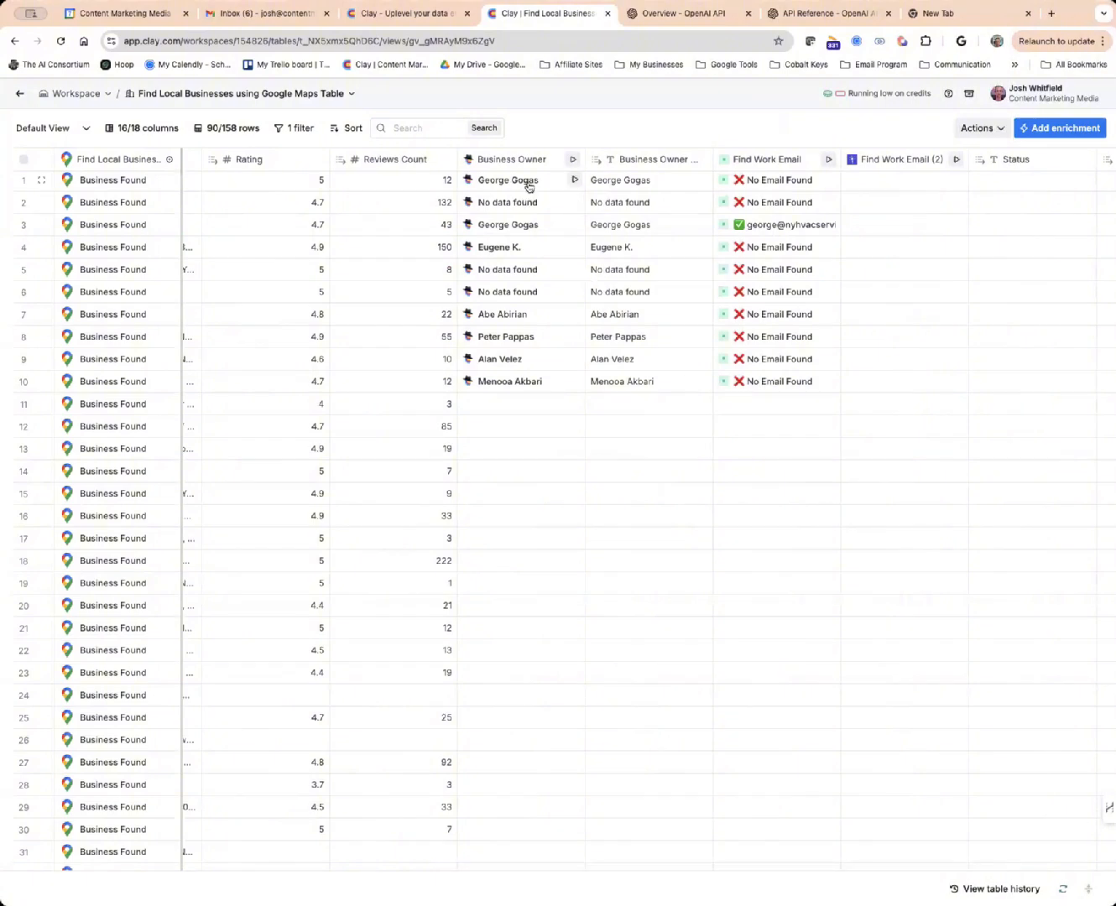
click(528, 186)
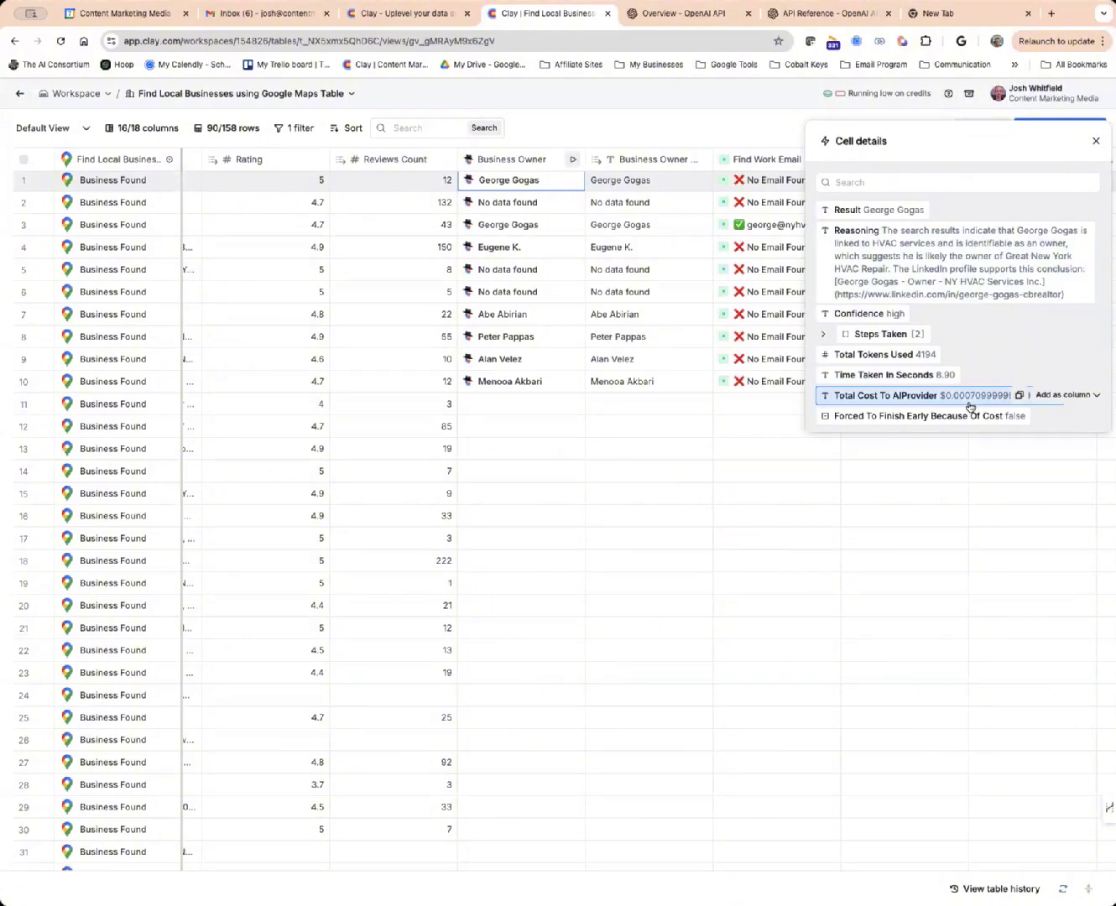
click(1096, 143)
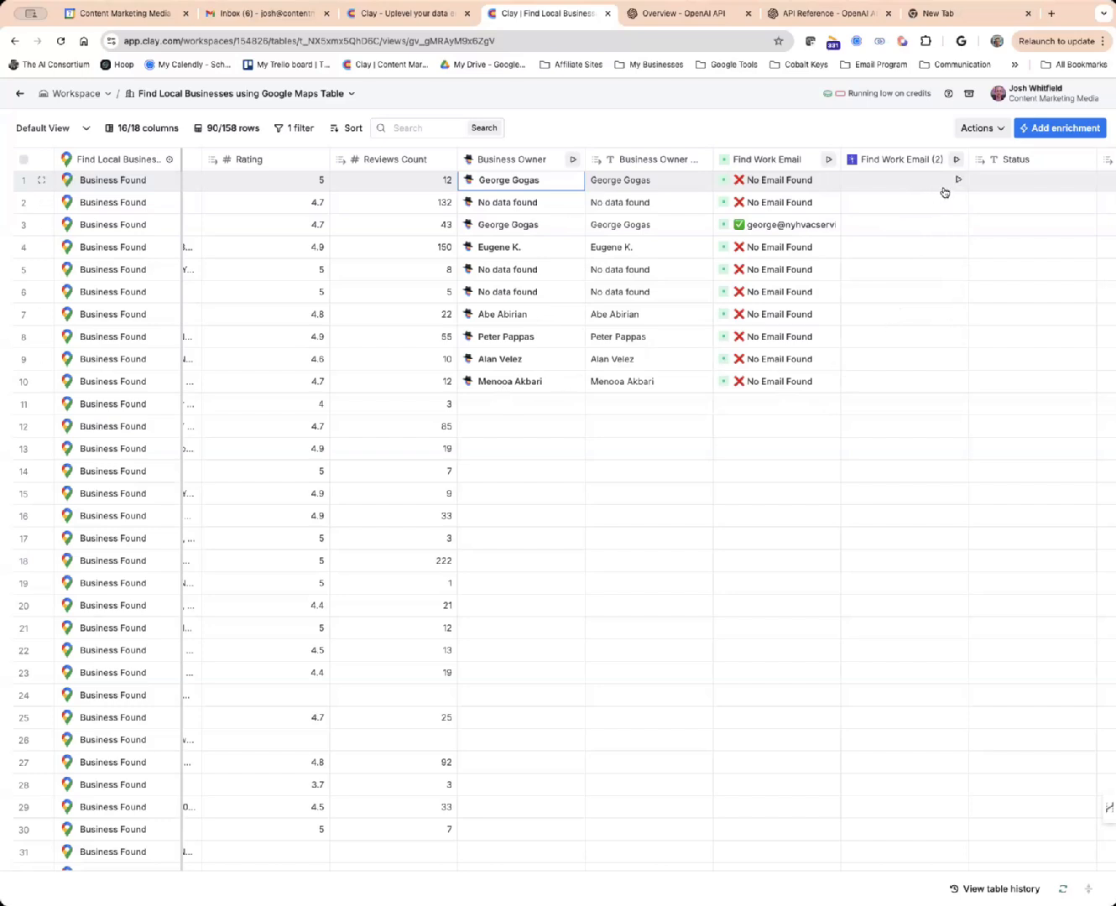
click(899, 164)
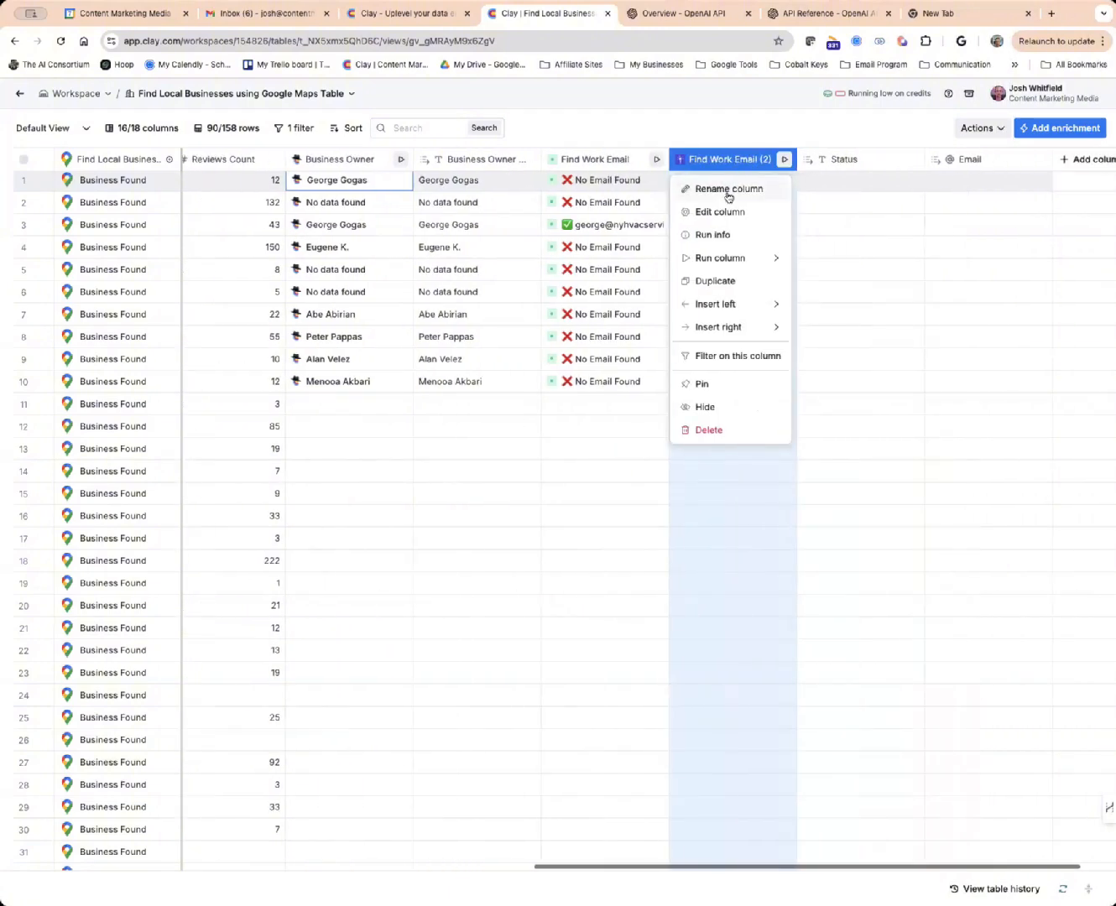
click(735, 213)
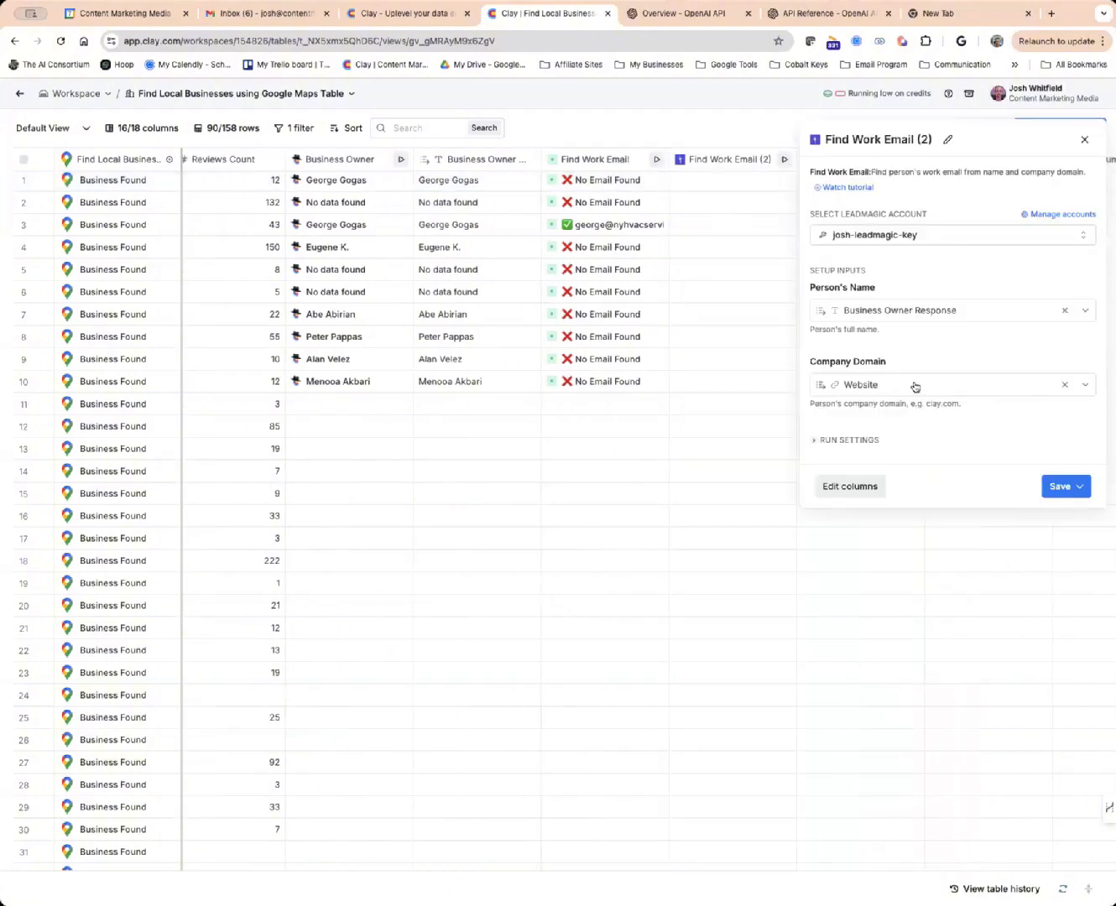
click(818, 442)
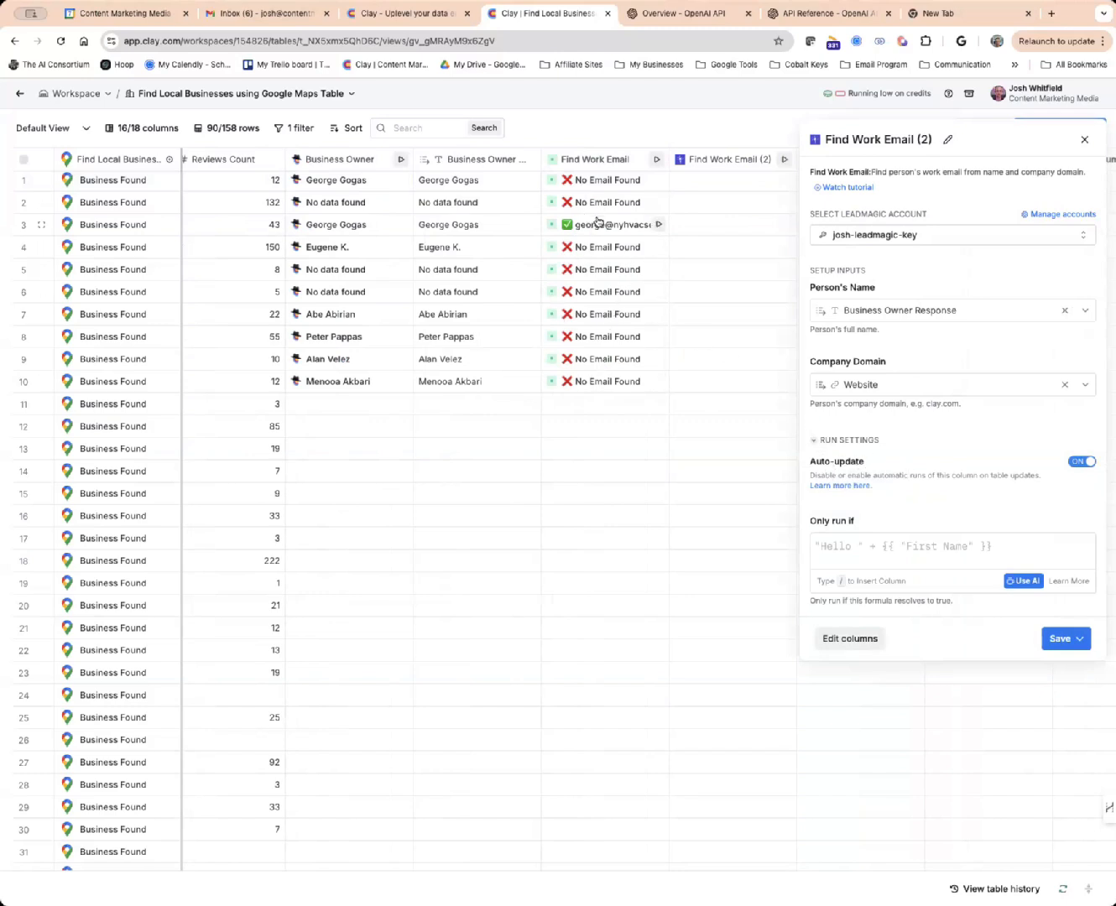
click(1084, 139)
Create a new column named Email (2) from the Email value in row 3's Find Work Email result.
click(627, 224)
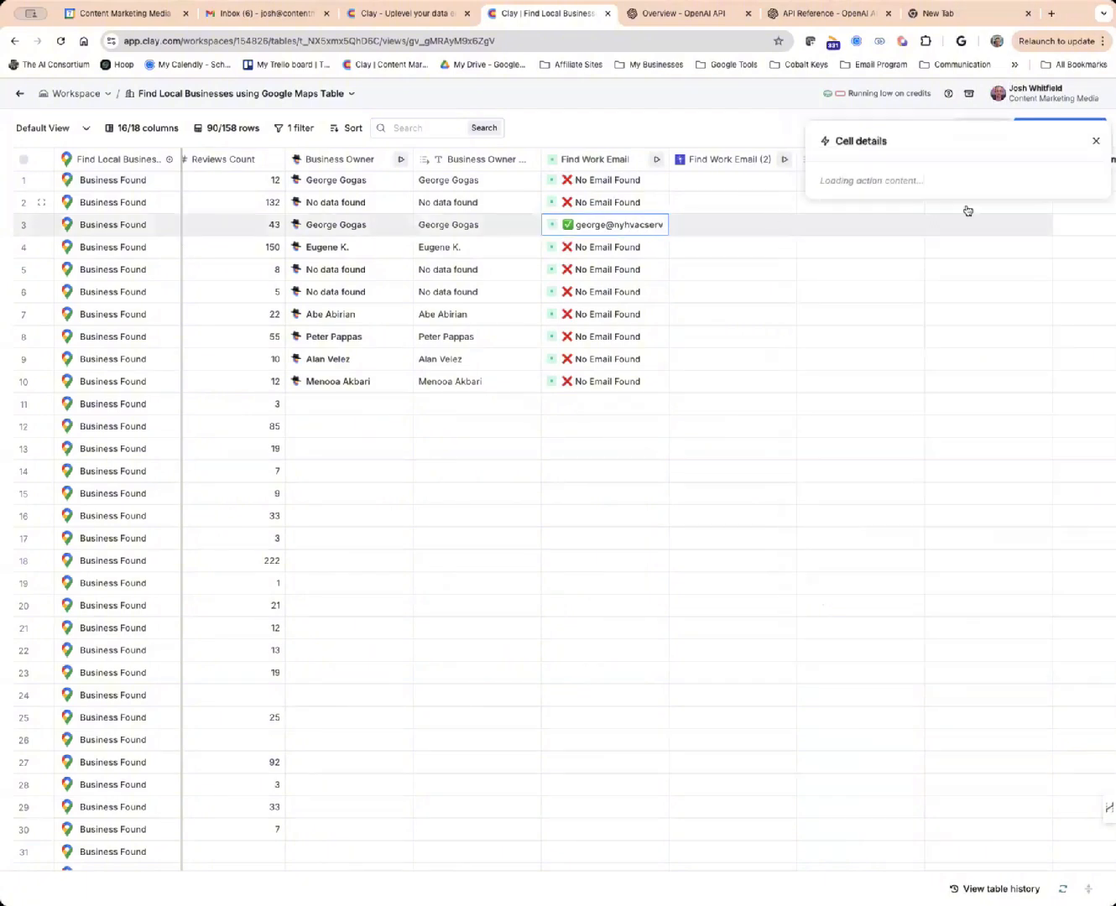
click(1056, 212)
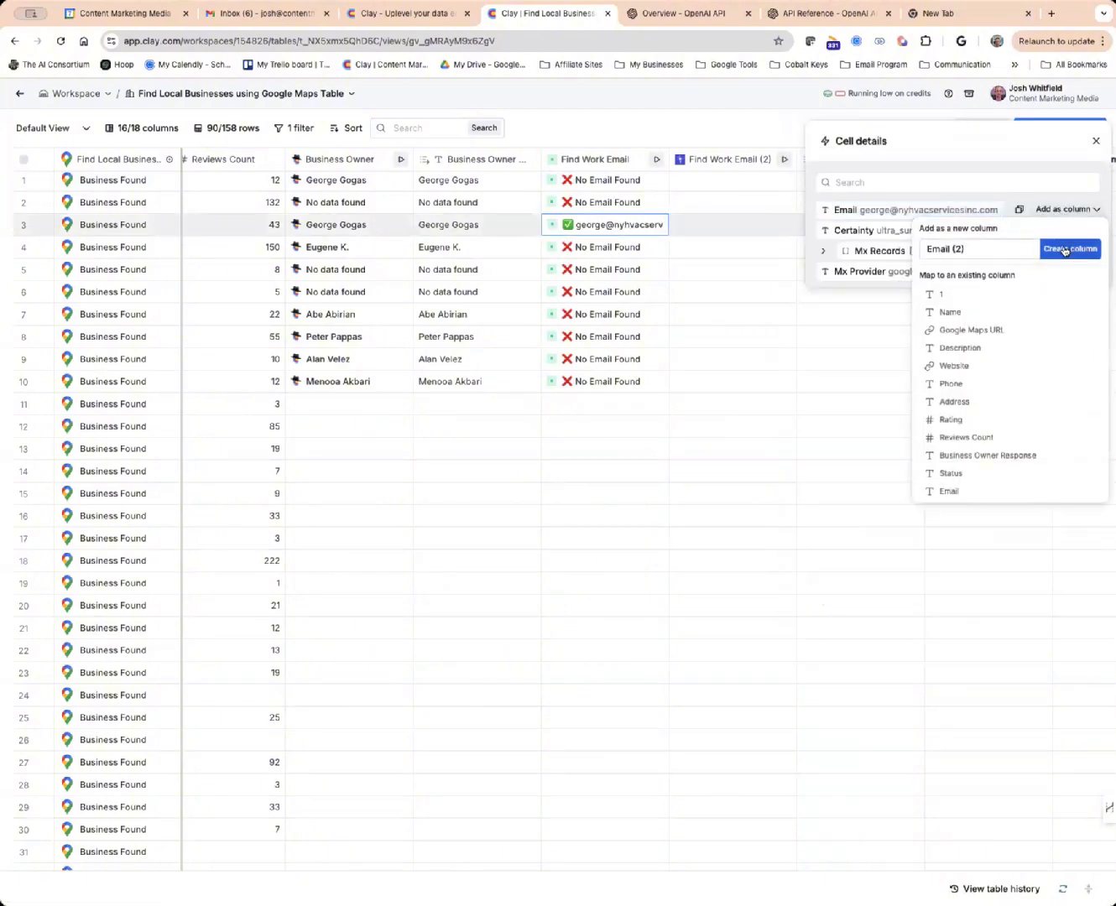
click(1063, 249)
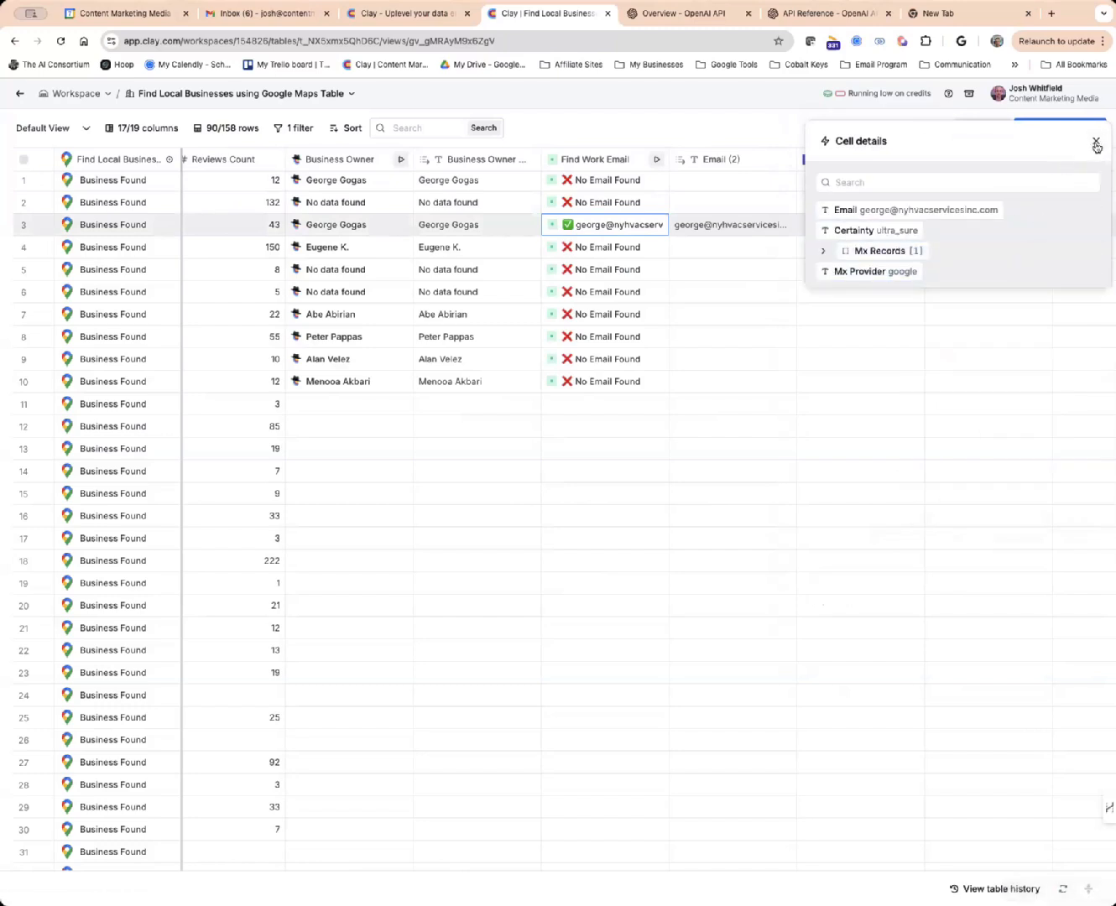
click(1096, 141)
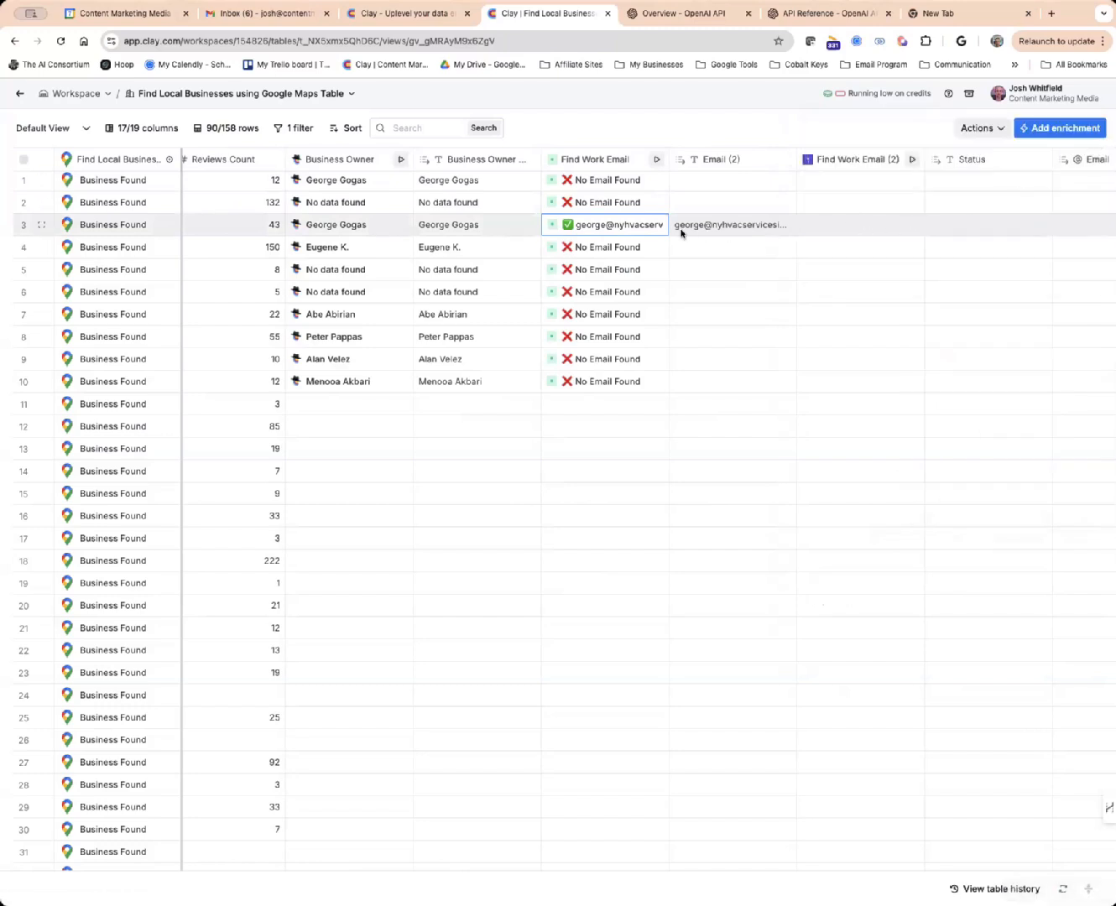
Inspect the certainty, MX records and MX provider details of row 3's Find Work Email result.
click(621, 230)
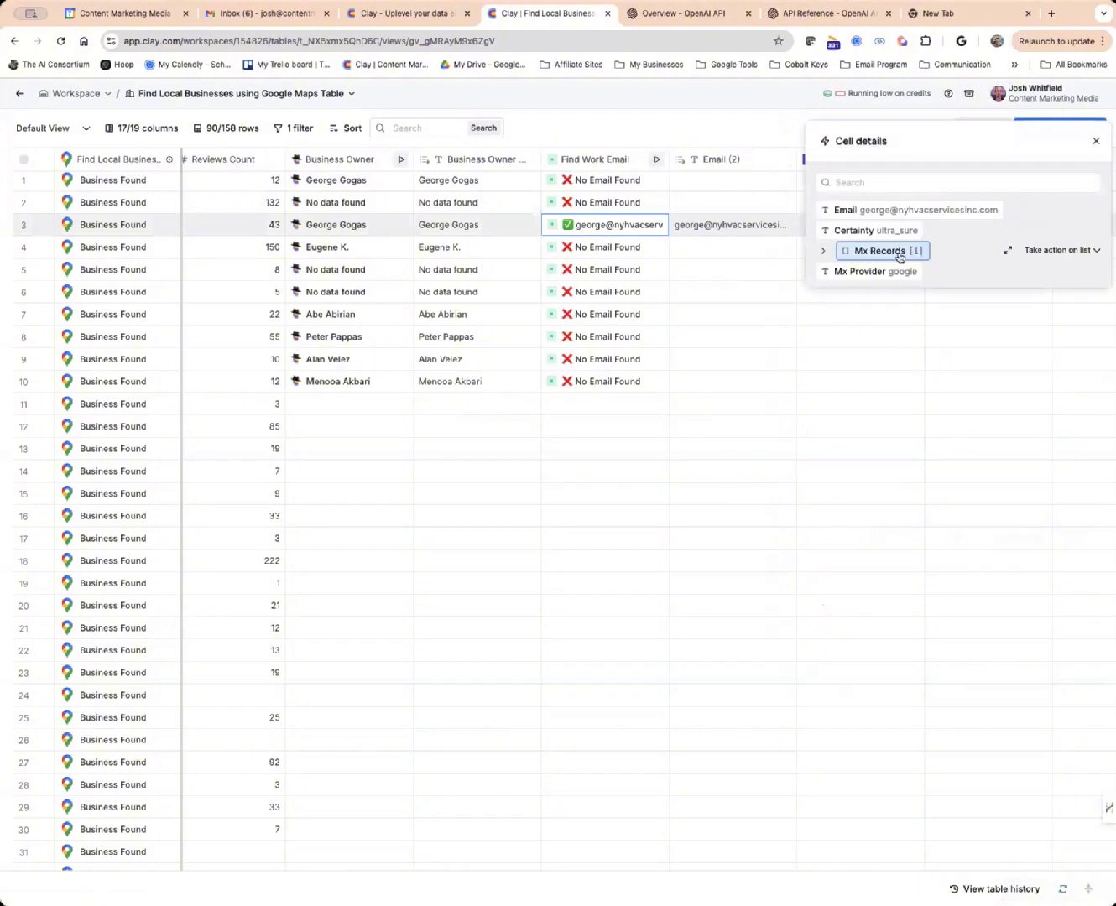
mouse_move(900, 275)
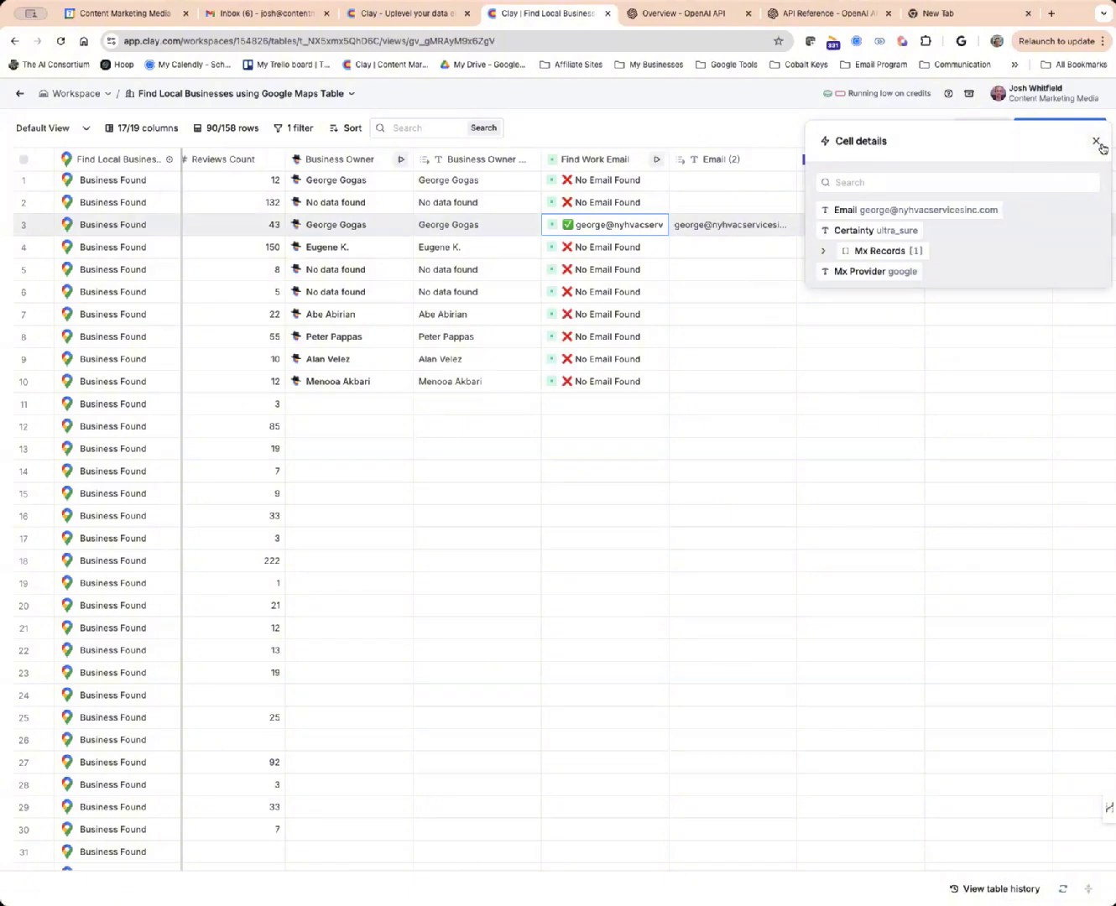
click(1098, 142)
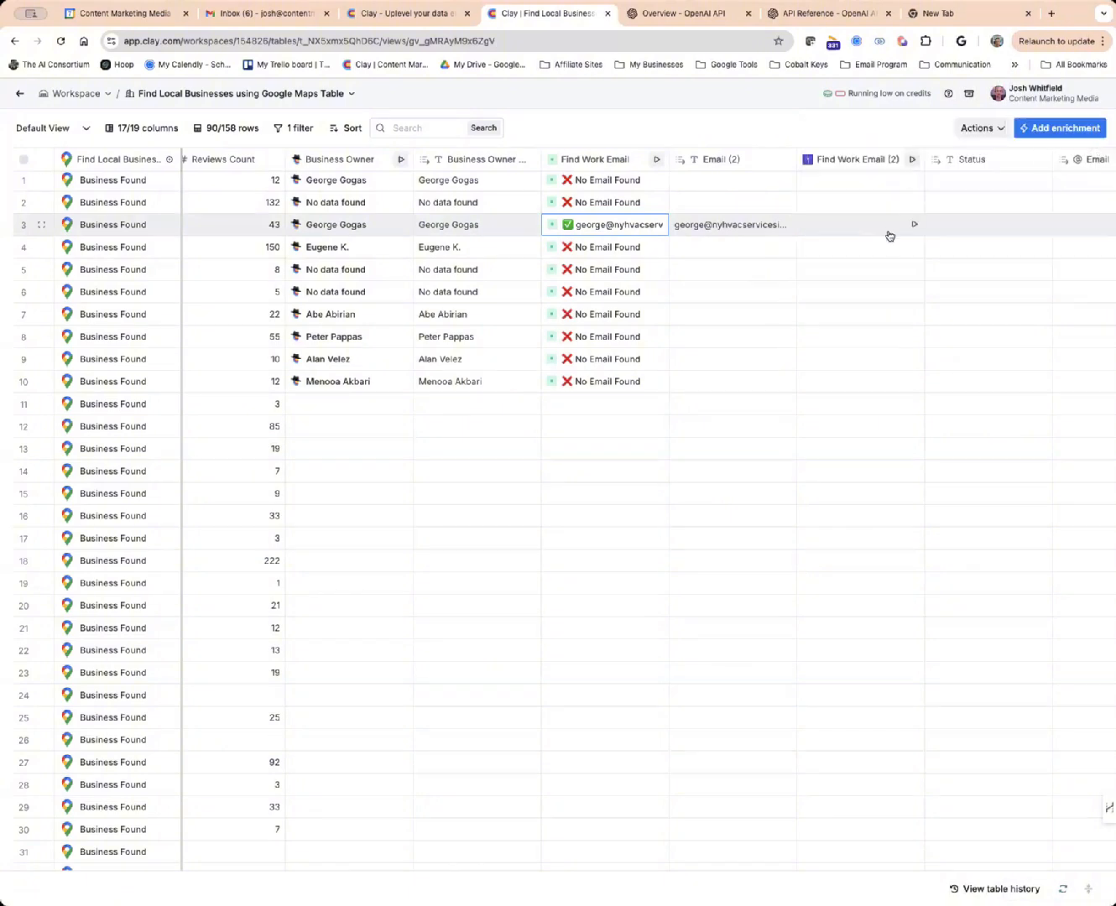
Edit the Find Work Email (2) column and open the AI conditional run formula generator for its Only run if setting.
click(855, 162)
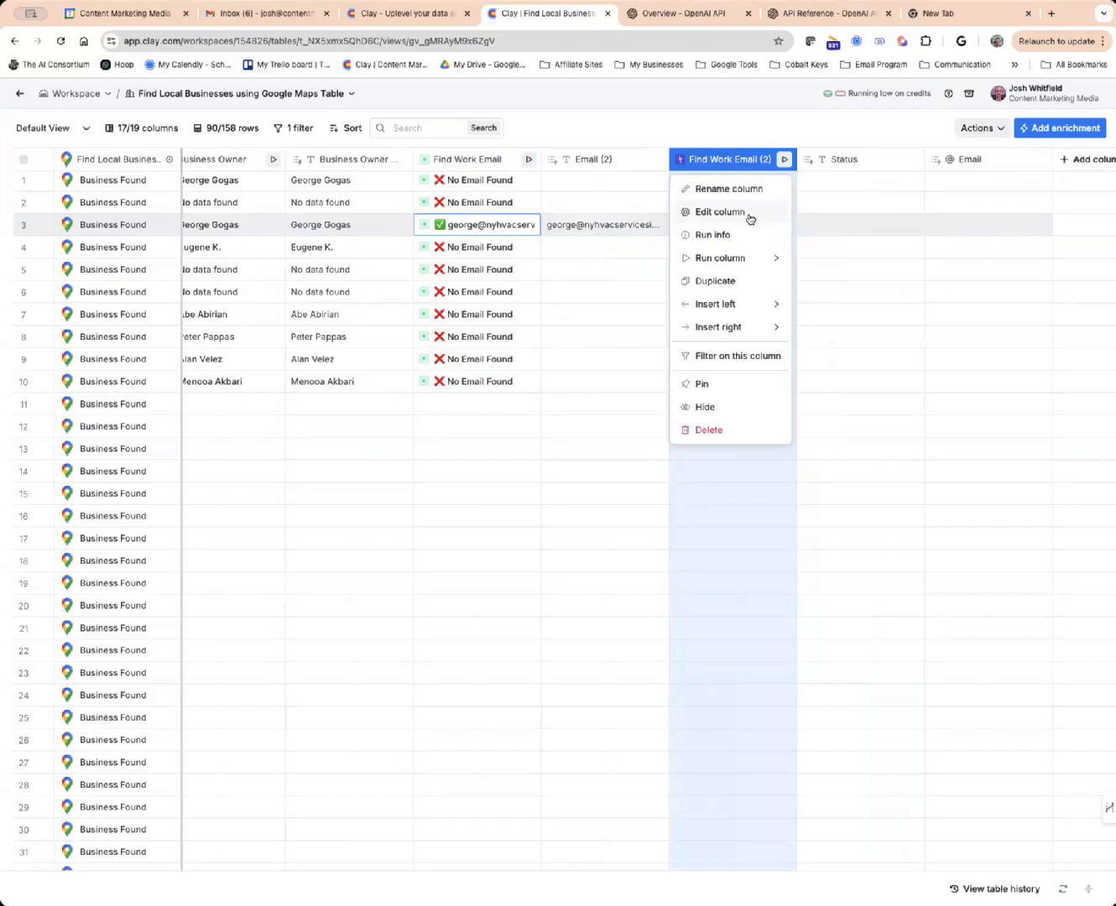
click(748, 219)
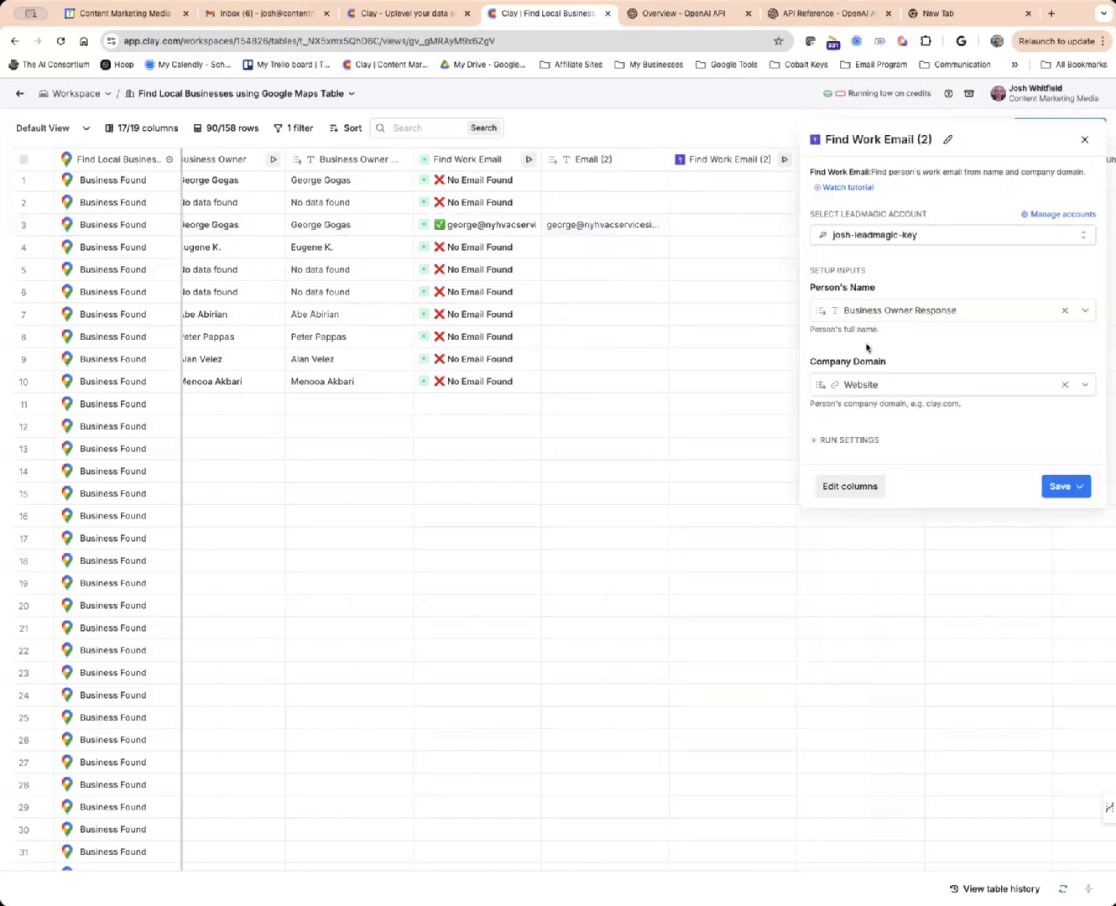
click(814, 441)
click(859, 547)
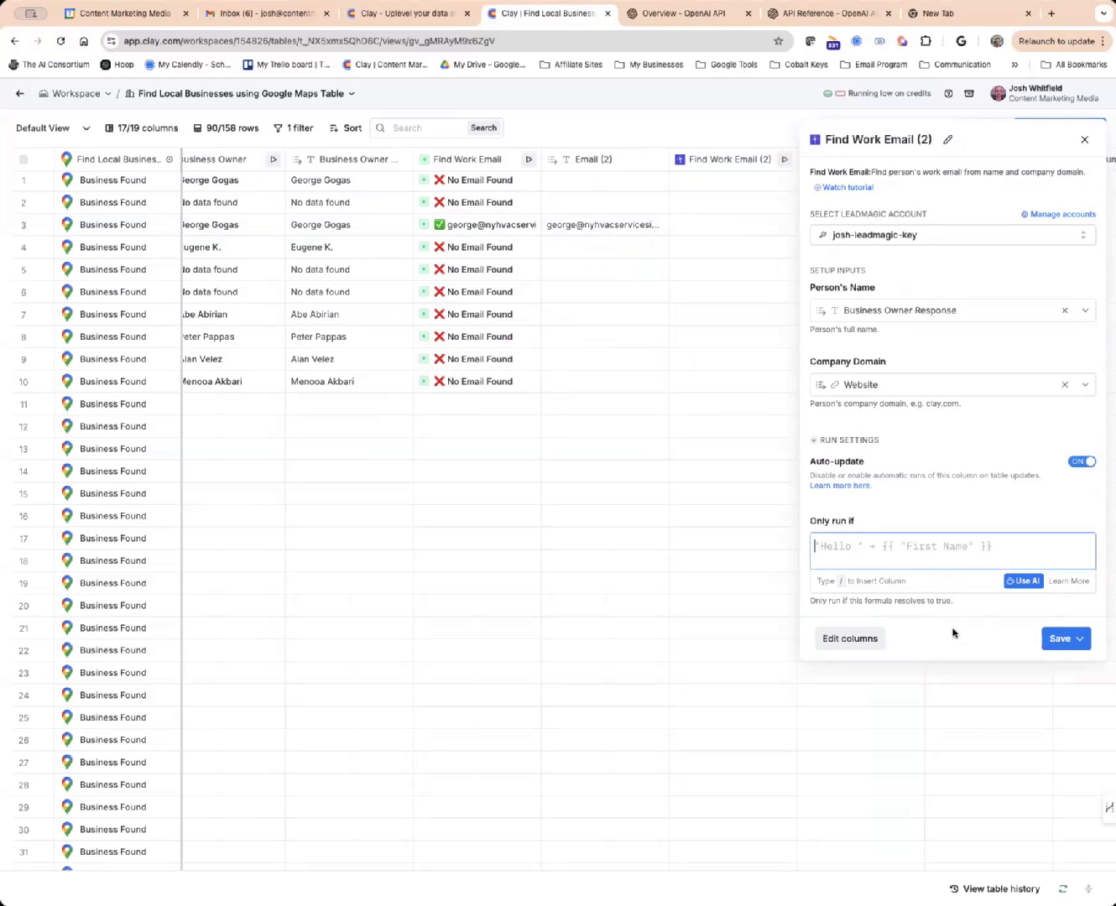
click(1022, 580)
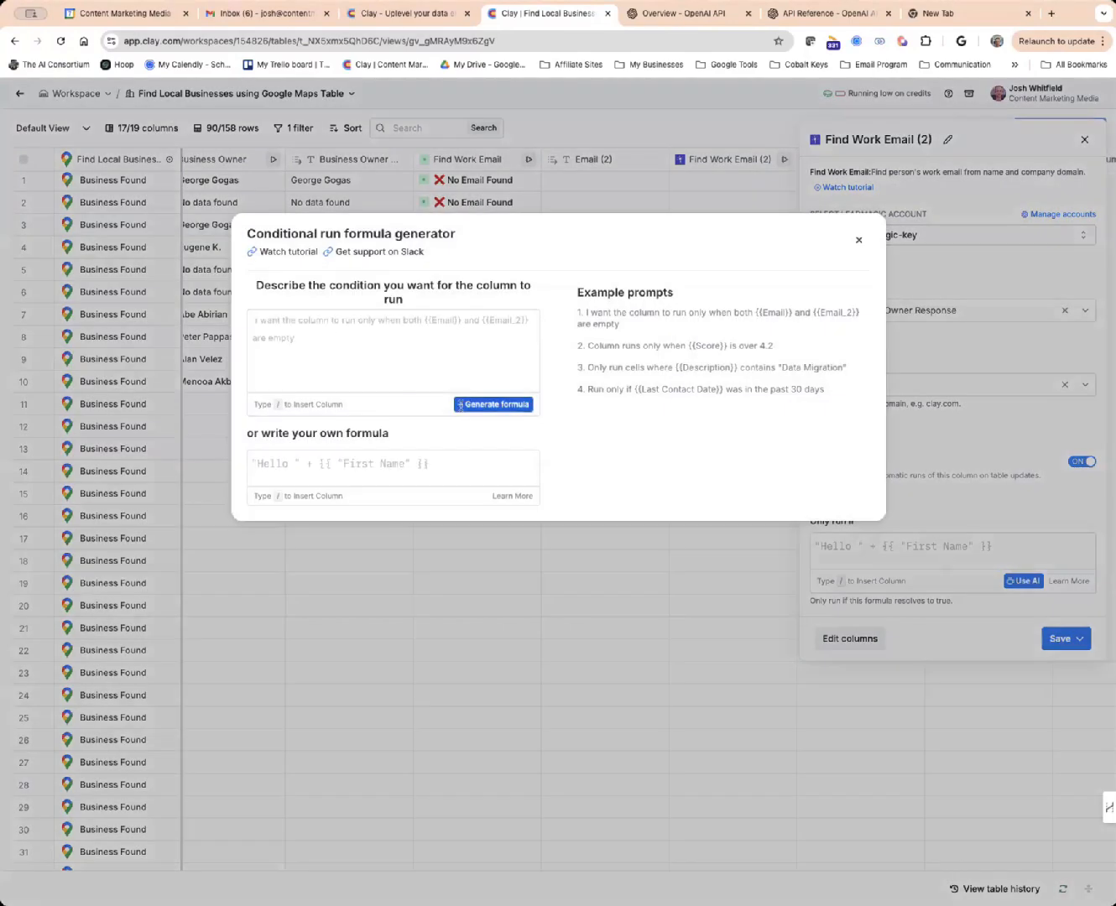
Generate and save a run condition from the prompt "Email (2) is empty", inserting Email (2) as a column reference.
click(287, 323)
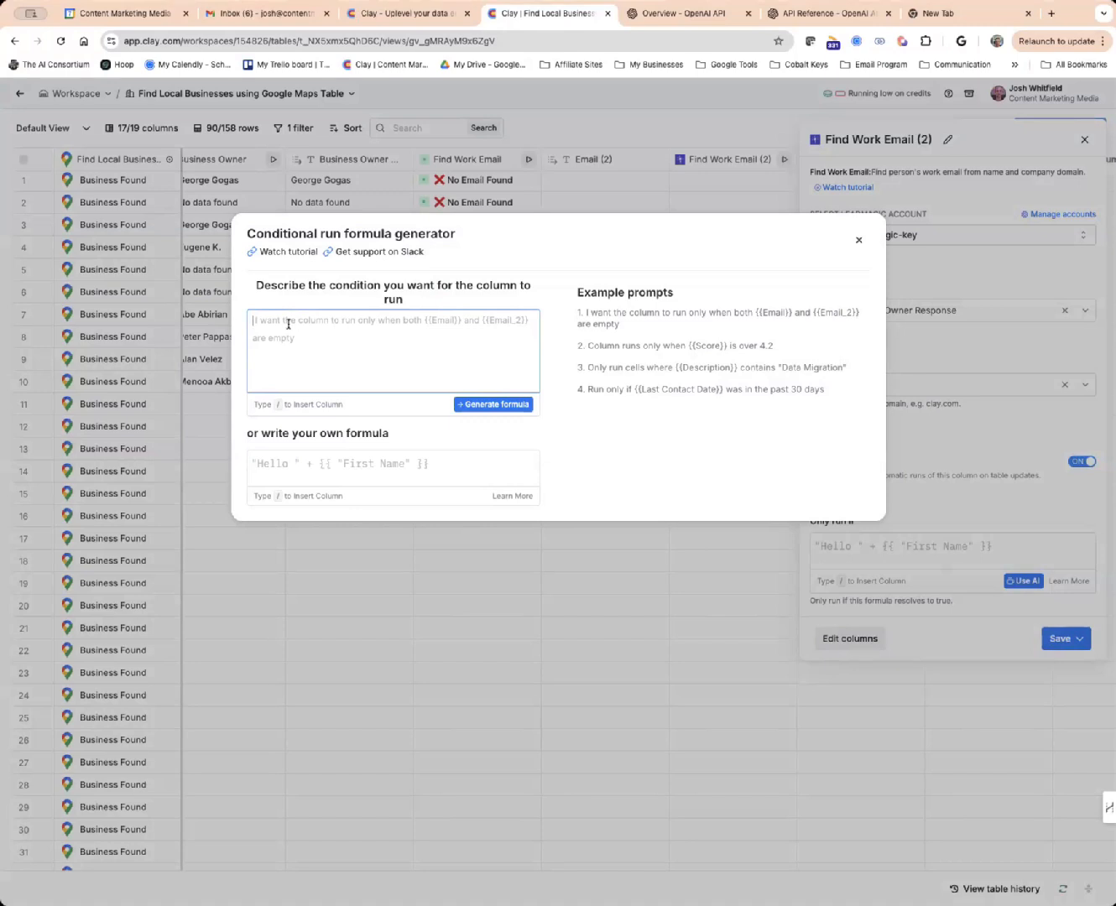
text(/)
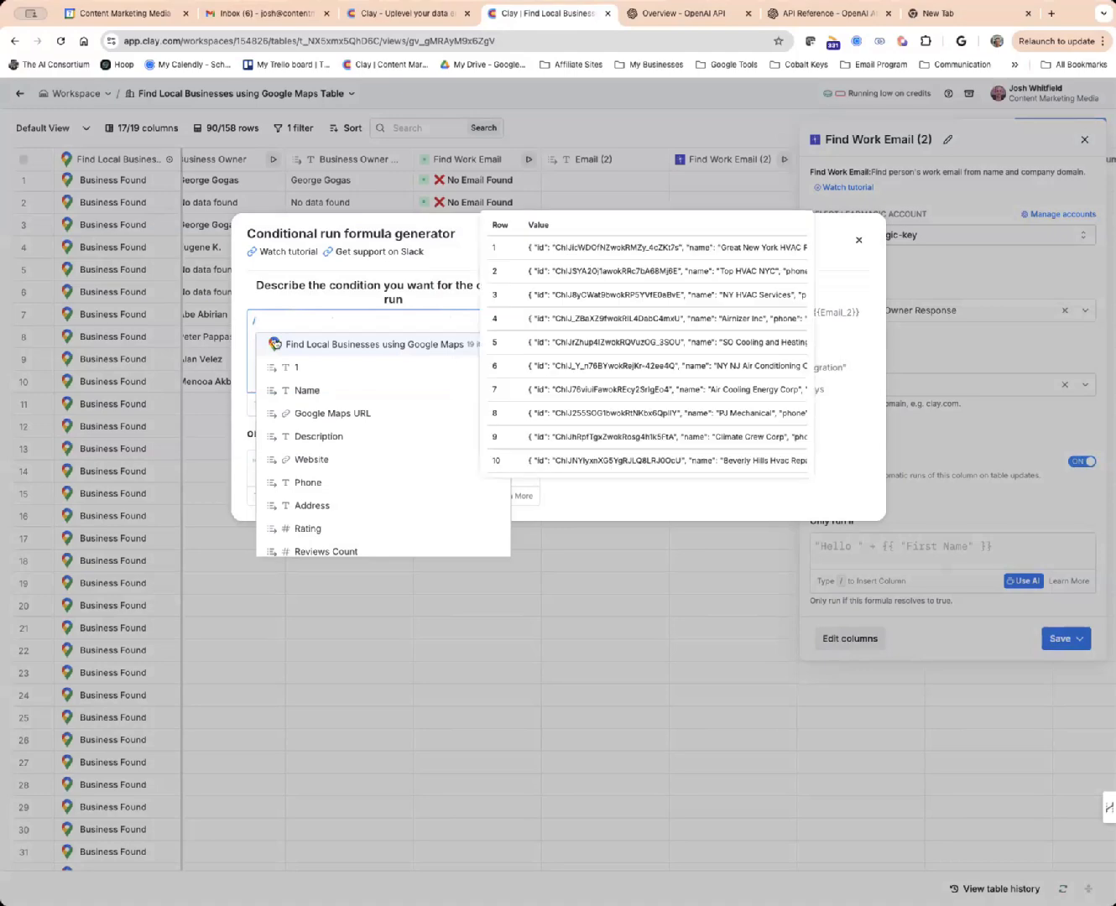
scroll(303, 463, down, 1)
scroll(303, 462, down, 3)
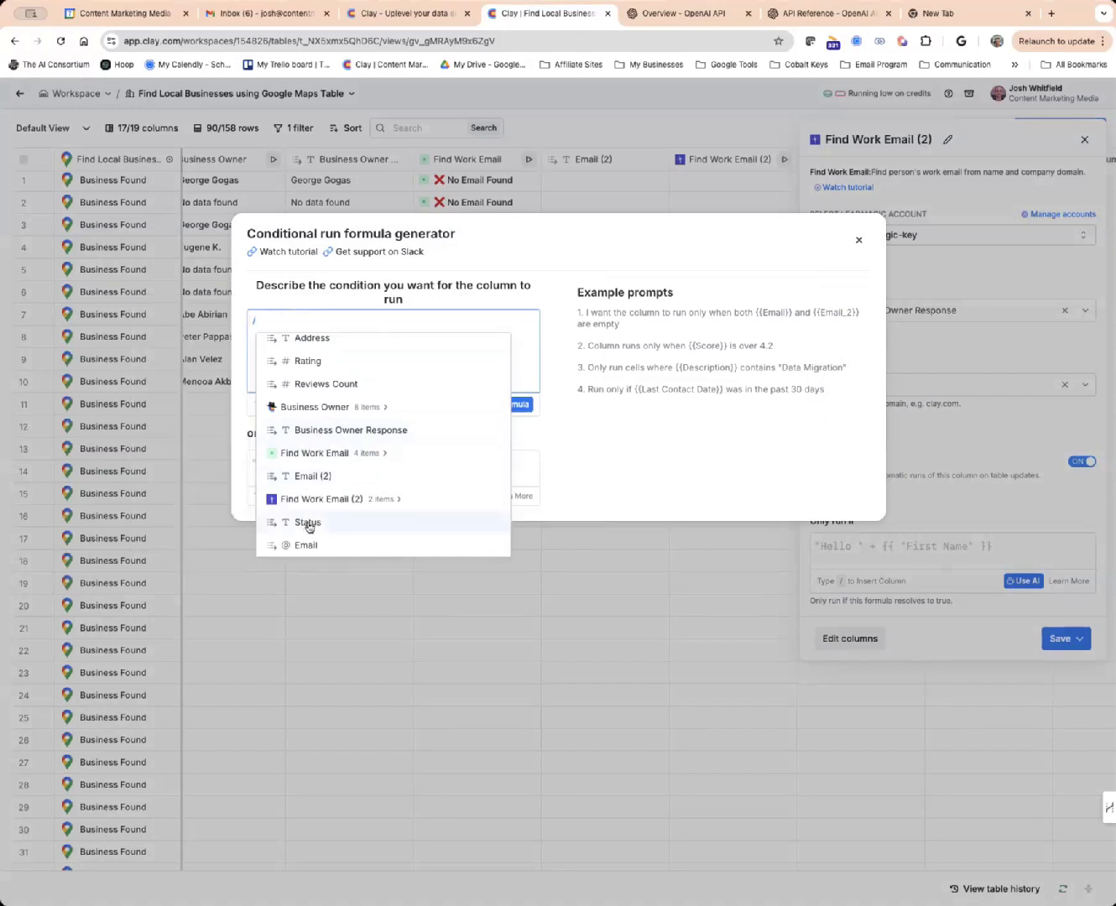
click(323, 476)
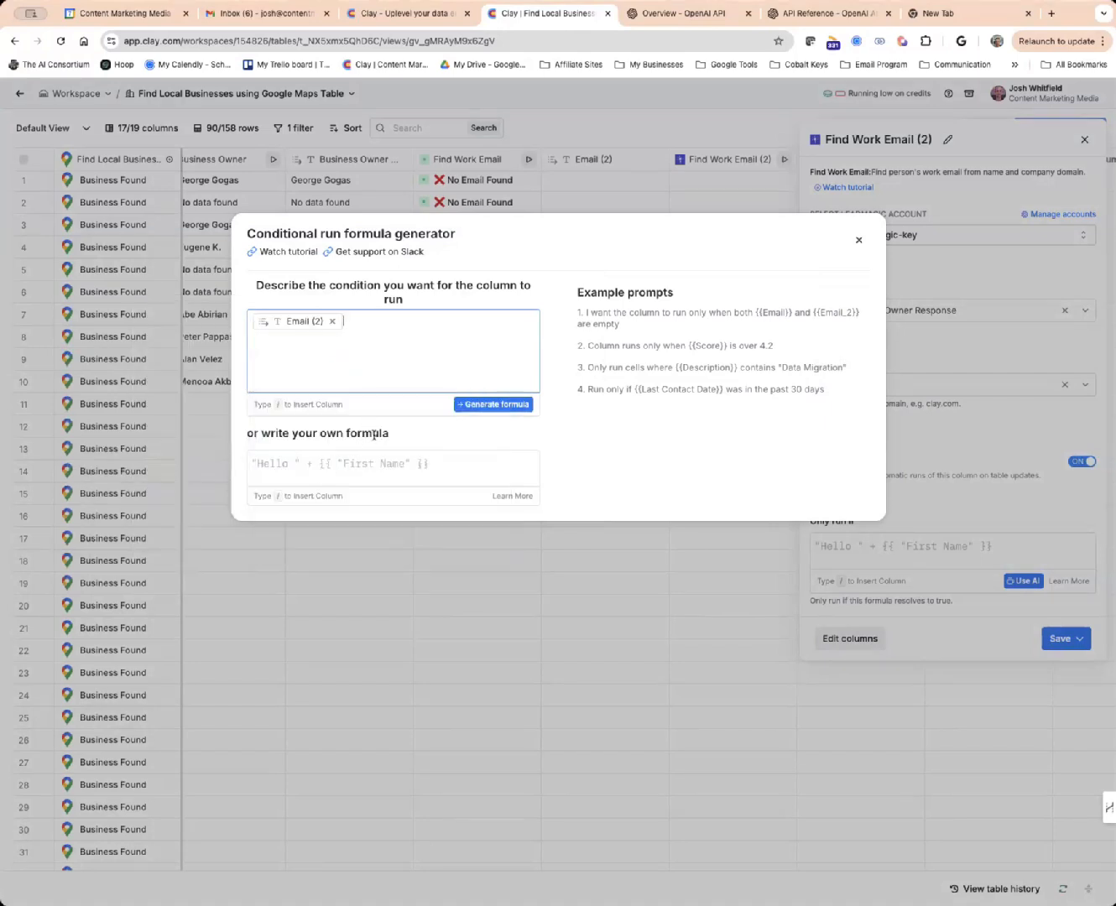
text(is)
text(empty)
click(492, 406)
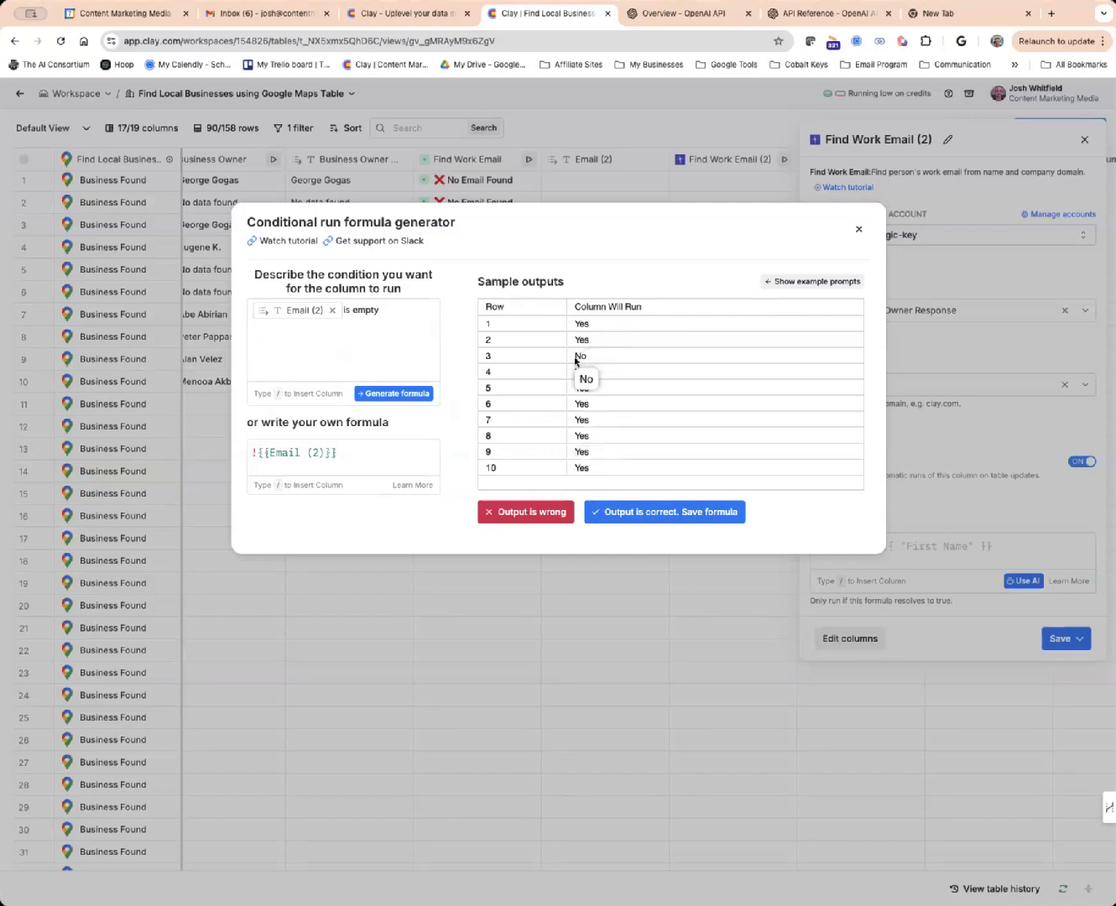
click(648, 514)
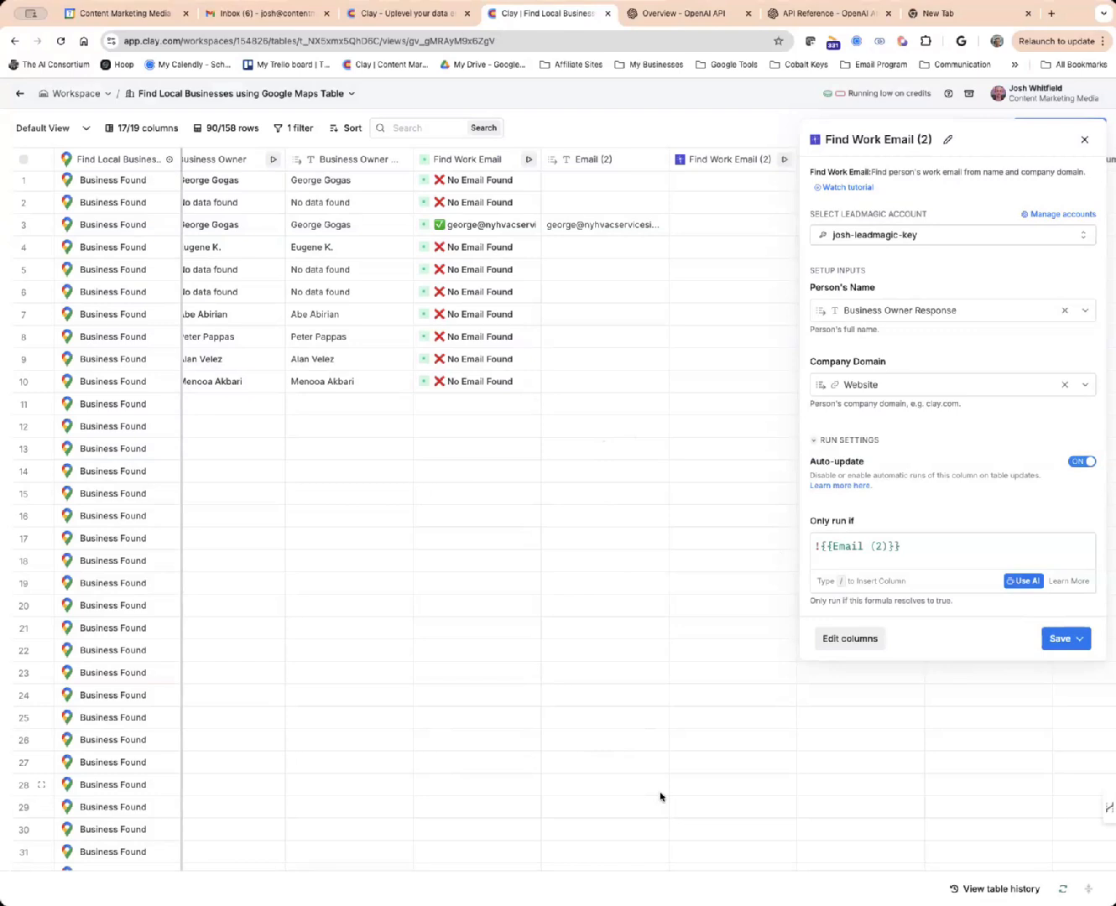
Save the Find Work Email (2) column and run it on 10 rows.
click(1057, 643)
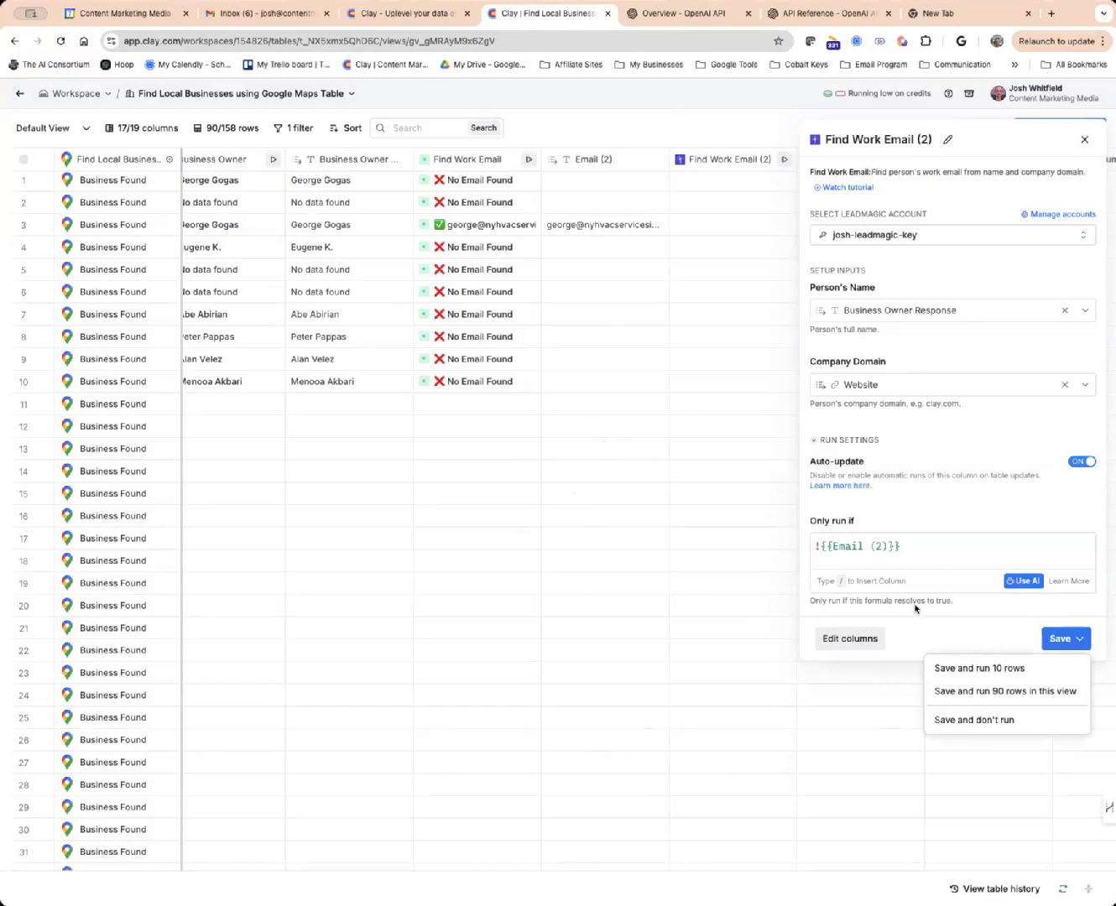
click(1049, 646)
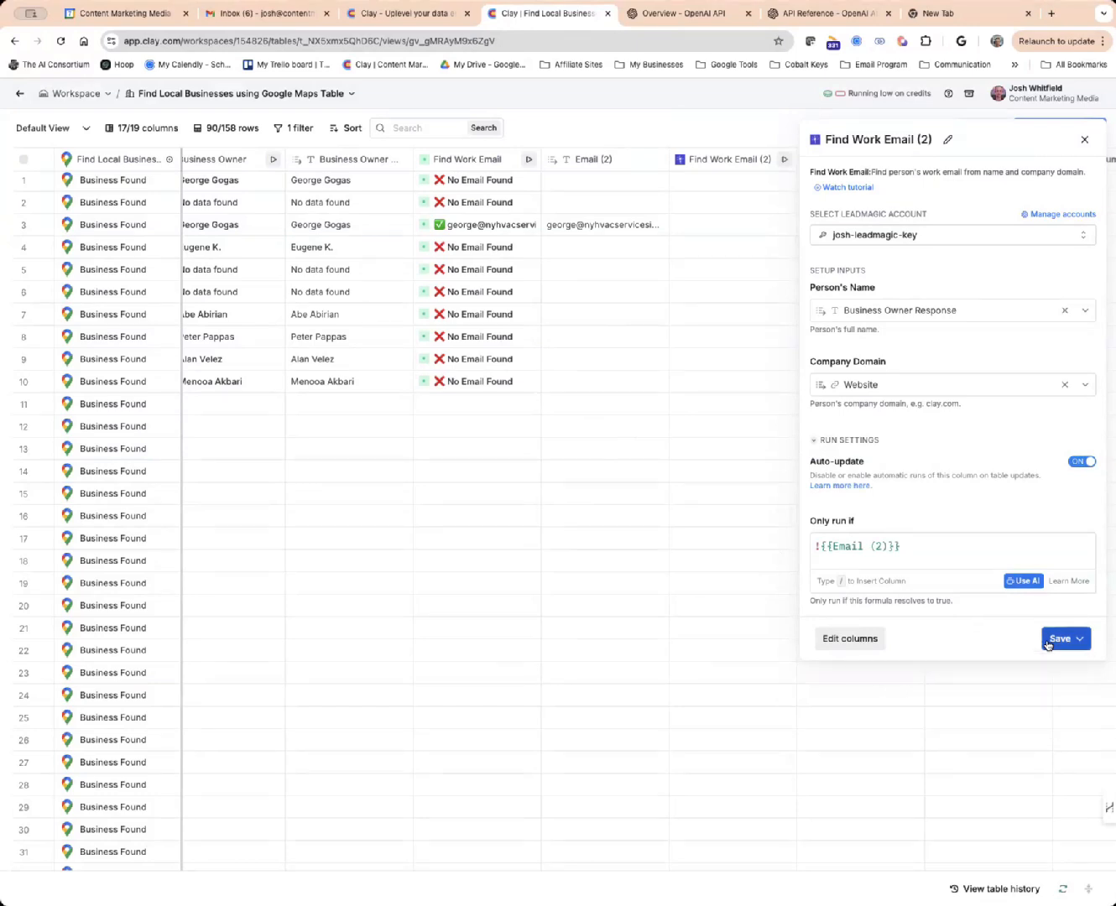
click(1052, 648)
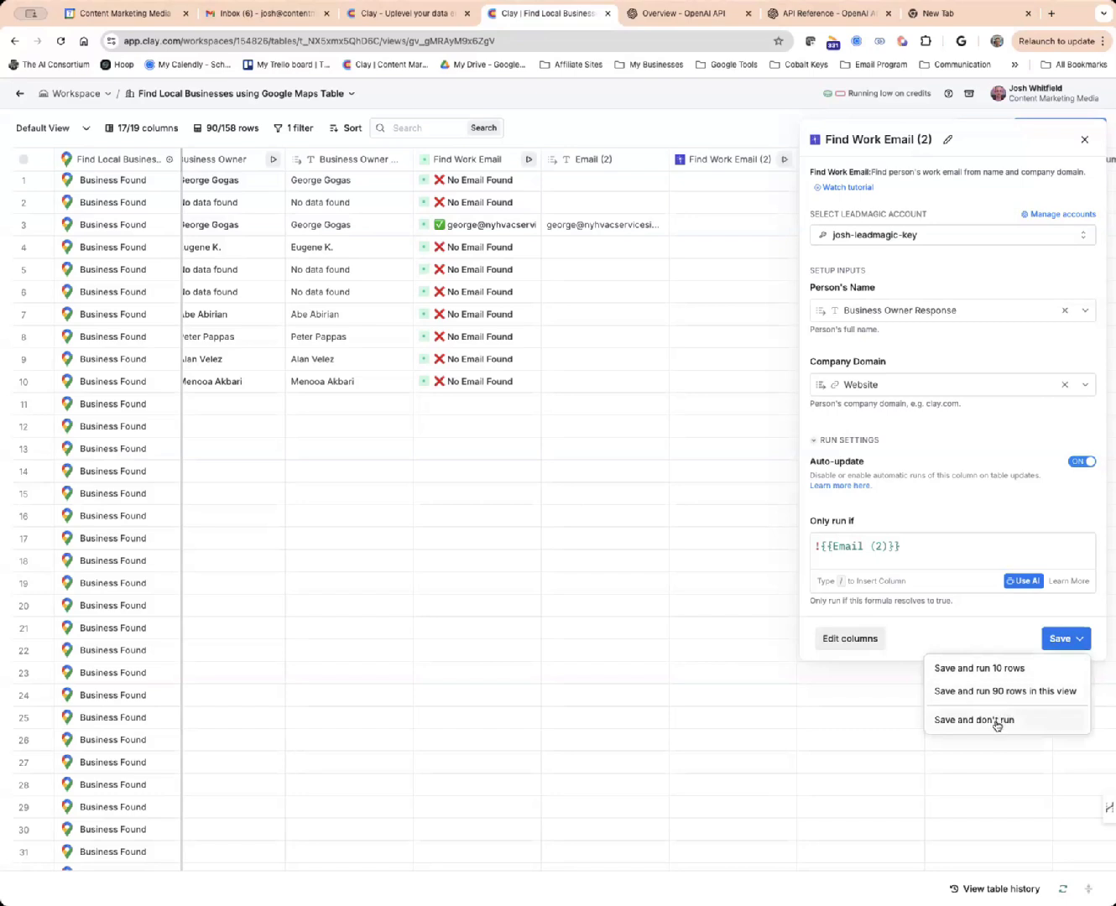
click(990, 671)
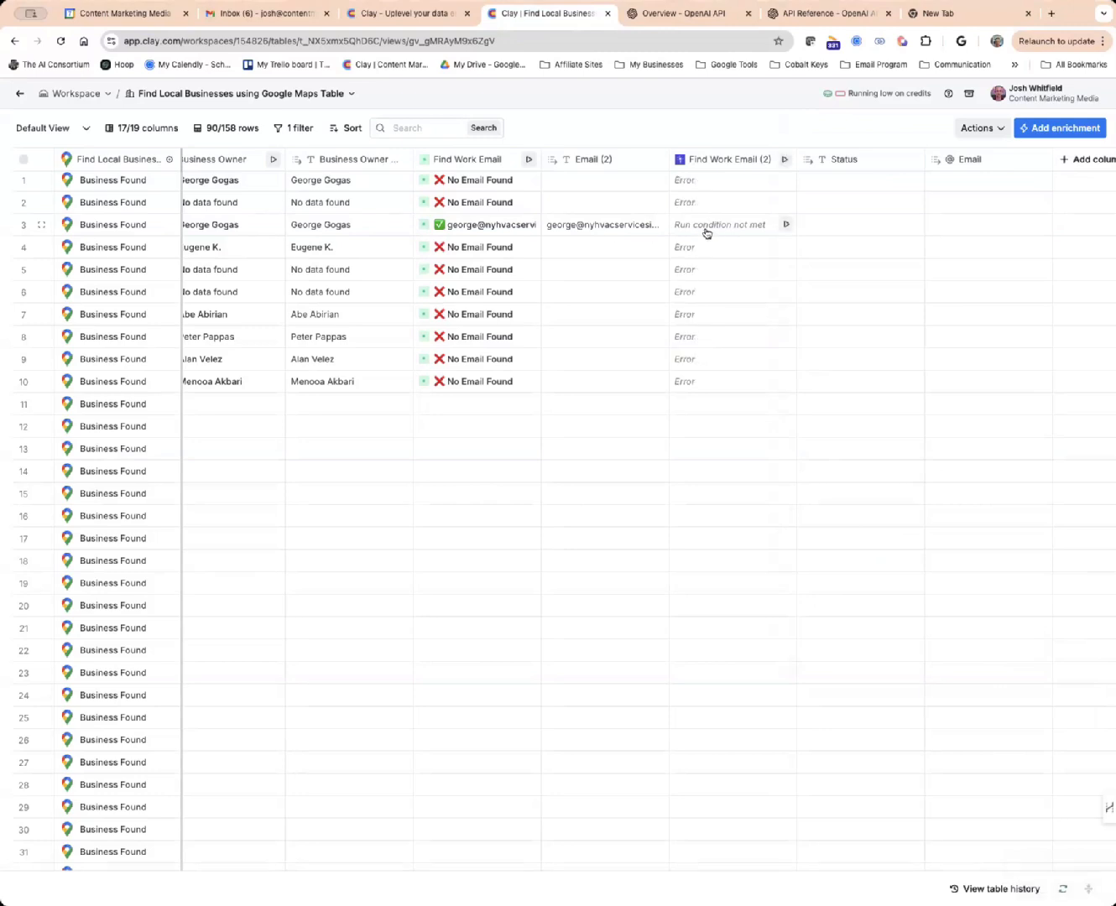
Reopen the Find Work Email (2) column settings to check the available LeadMagic accounts, leaving without changes.
click(726, 161)
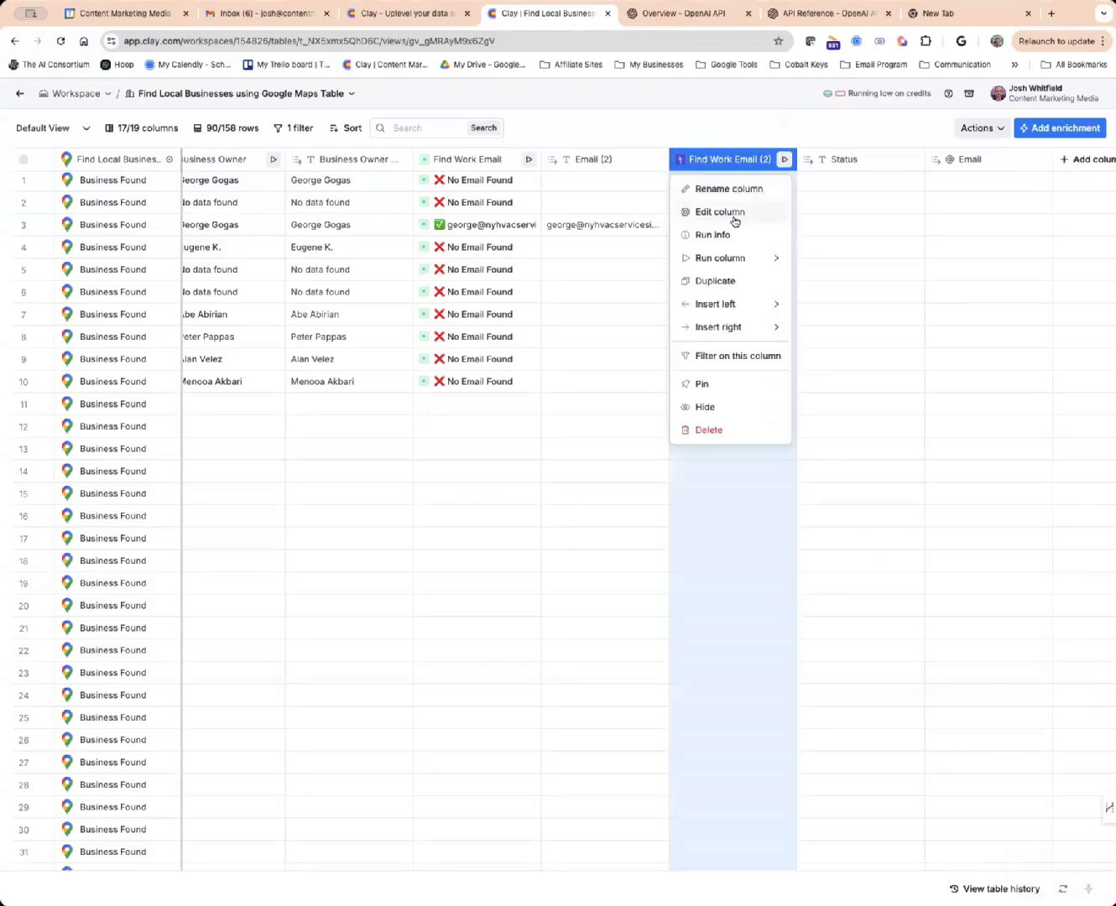
click(737, 214)
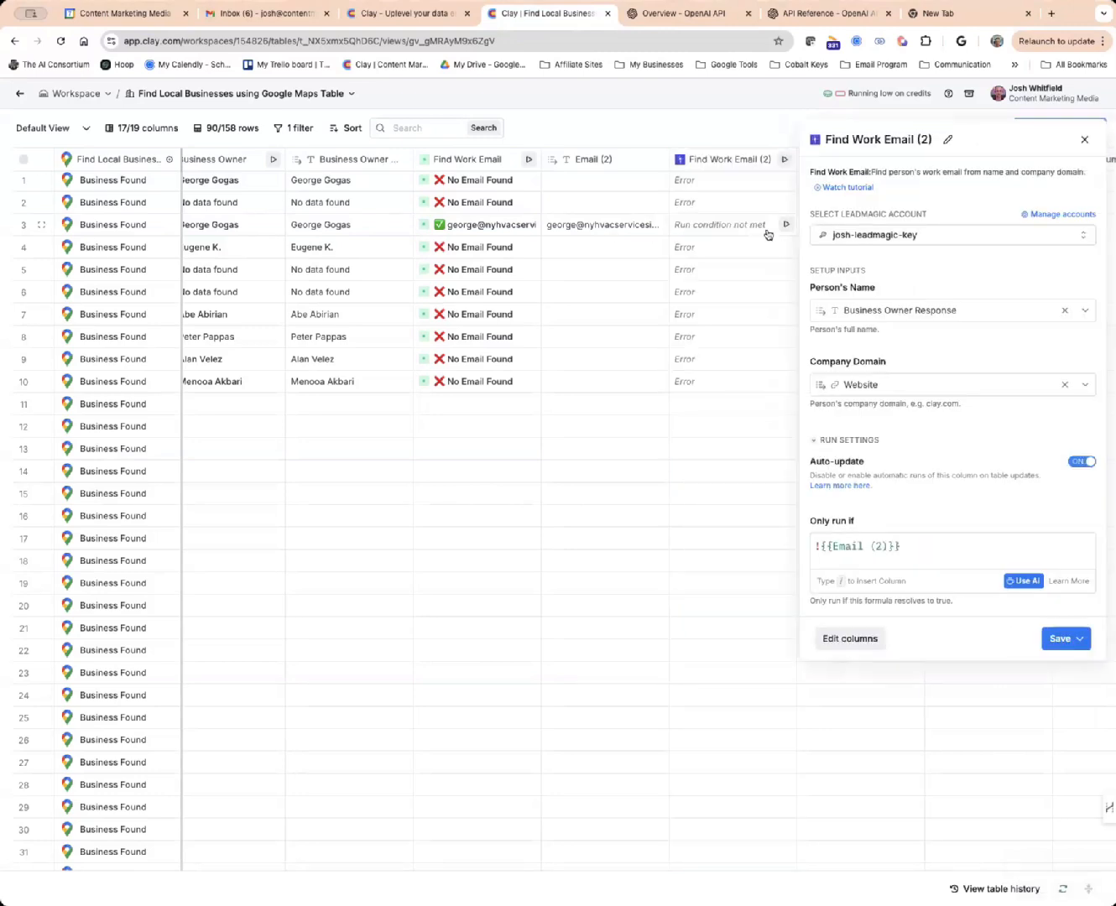
click(939, 243)
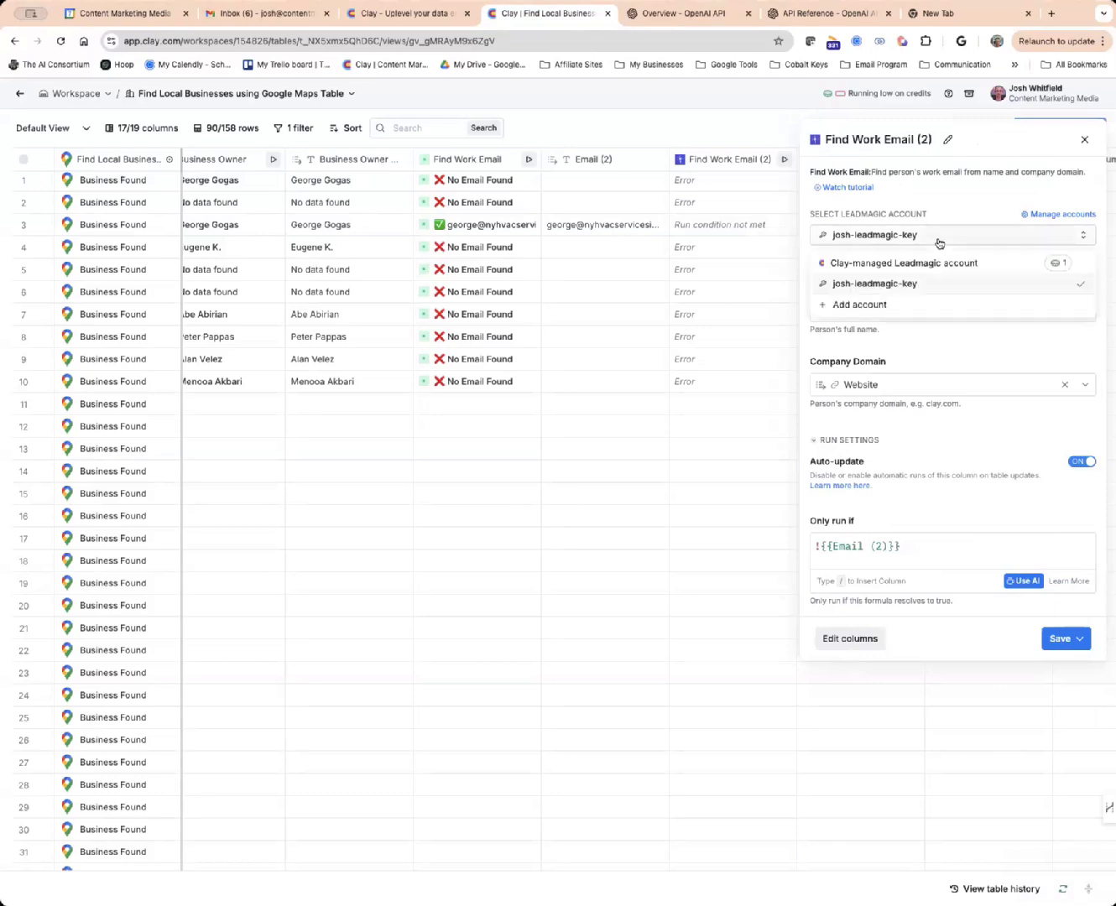
click(939, 242)
click(939, 242)
click(942, 244)
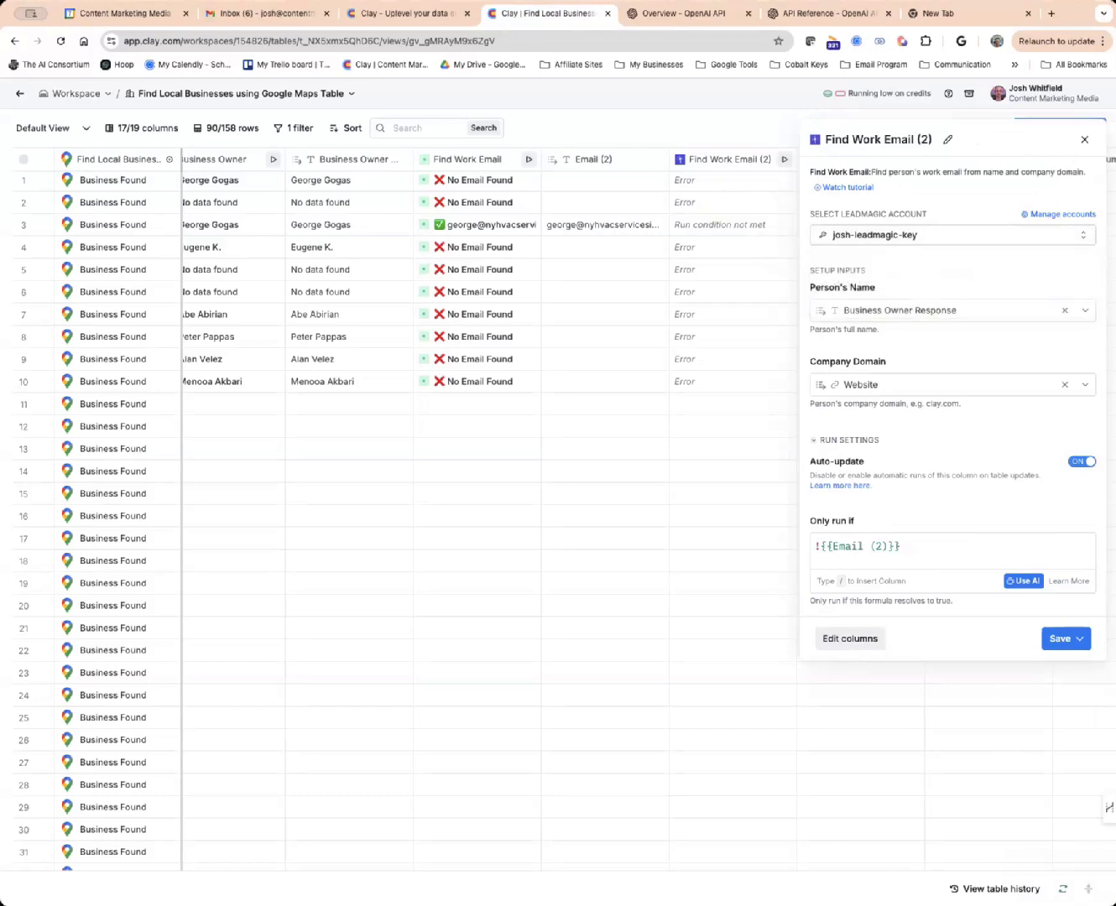
click(1083, 139)
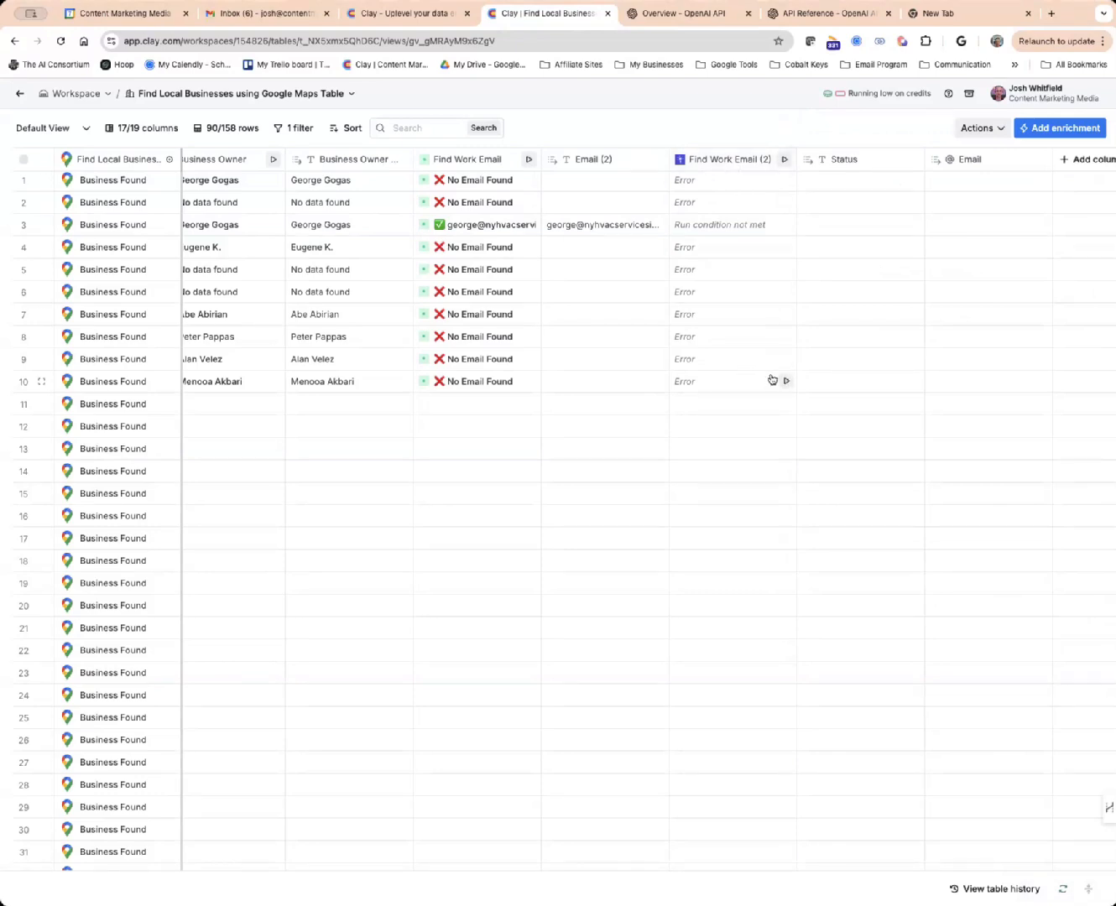
Search the enrichments for "claygent", add Claygent (AI Web Researcher) and set its model to GPT-4o-mini.
scroll(772, 376, right, 3)
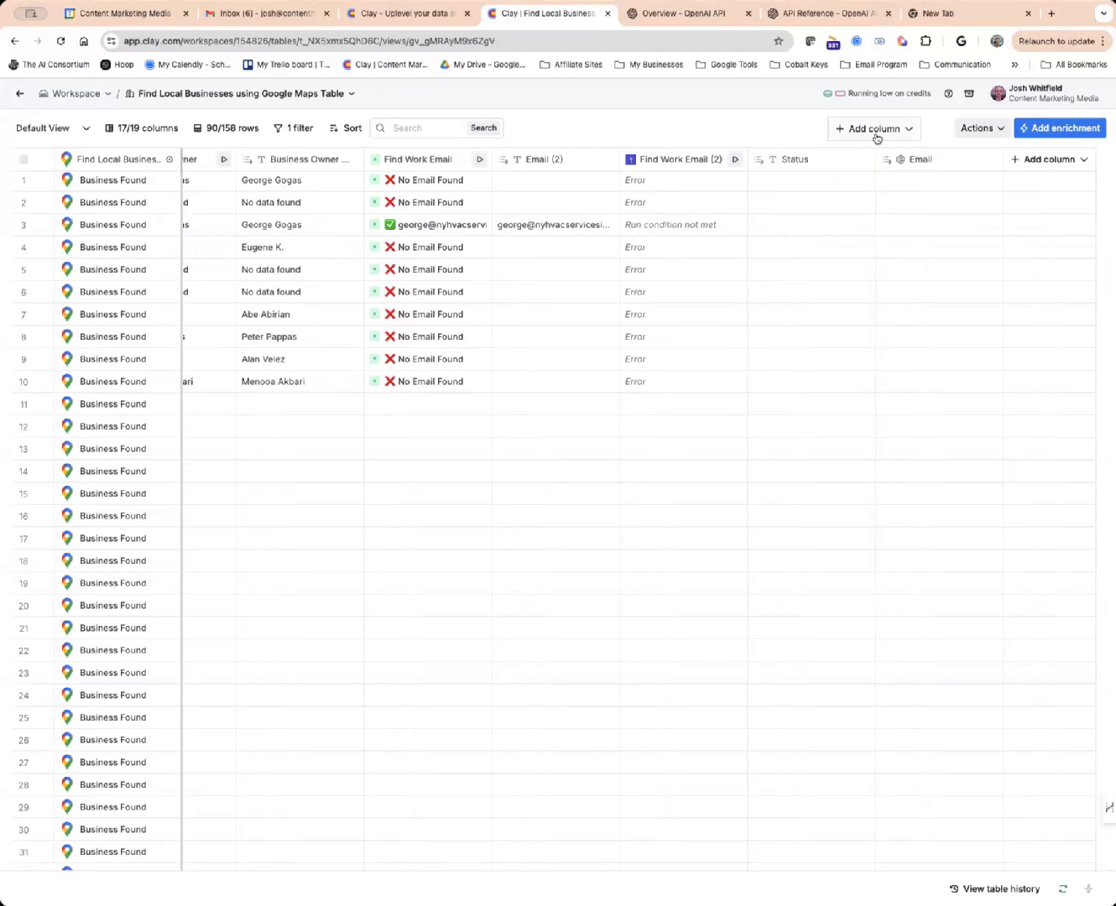
click(875, 131)
click(880, 185)
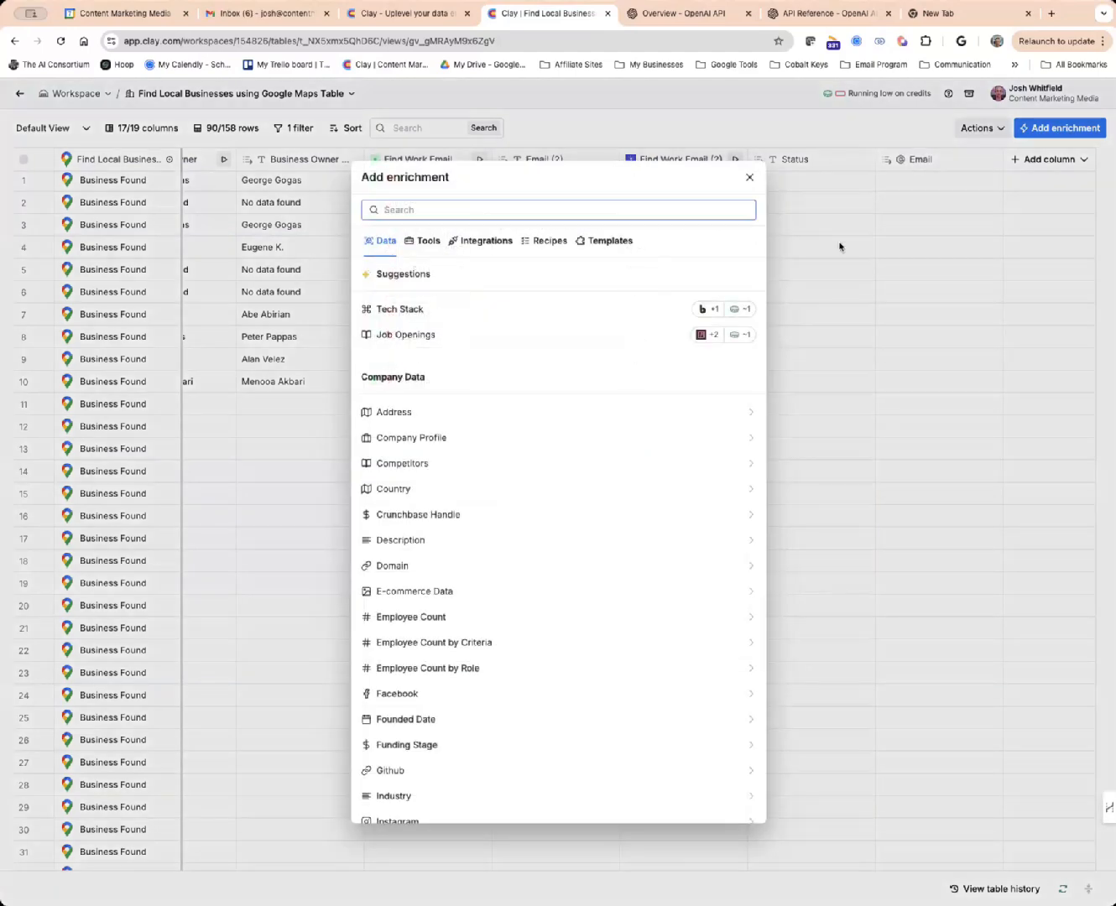
text(clay)
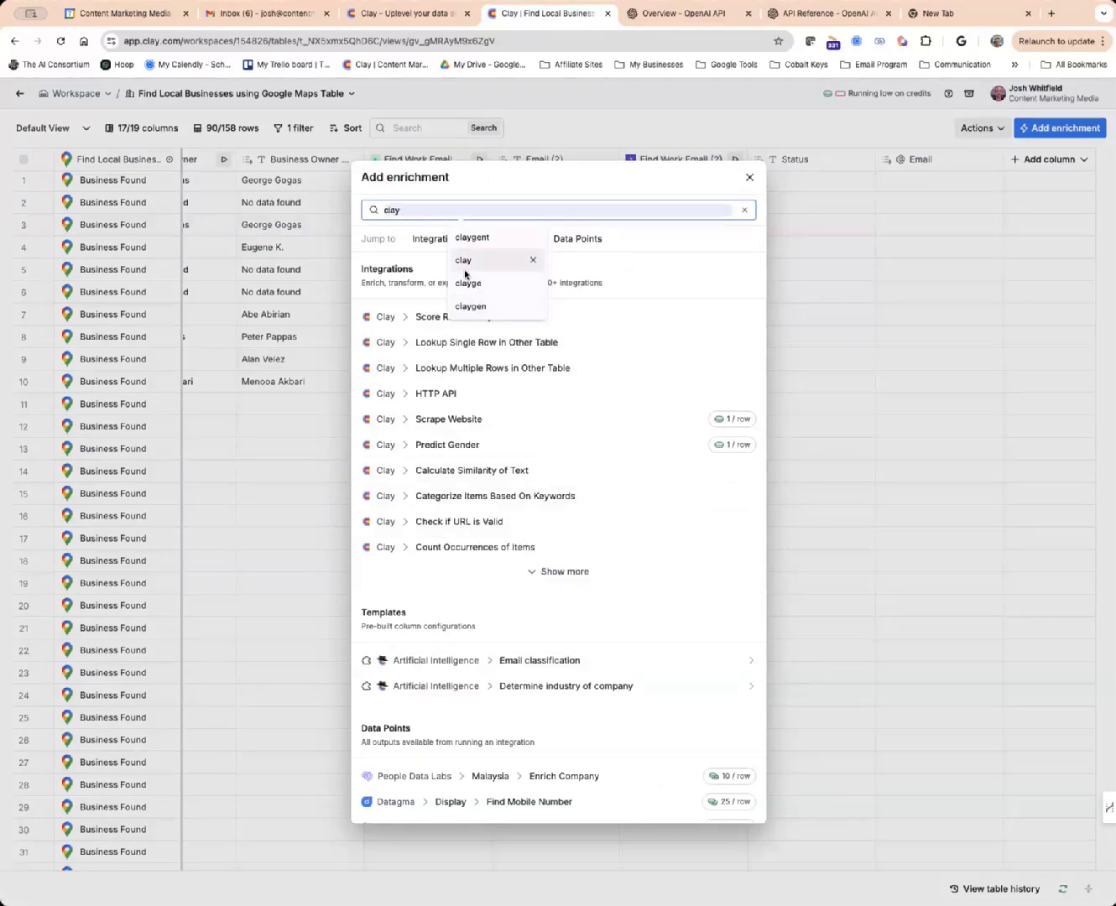
text(gent)
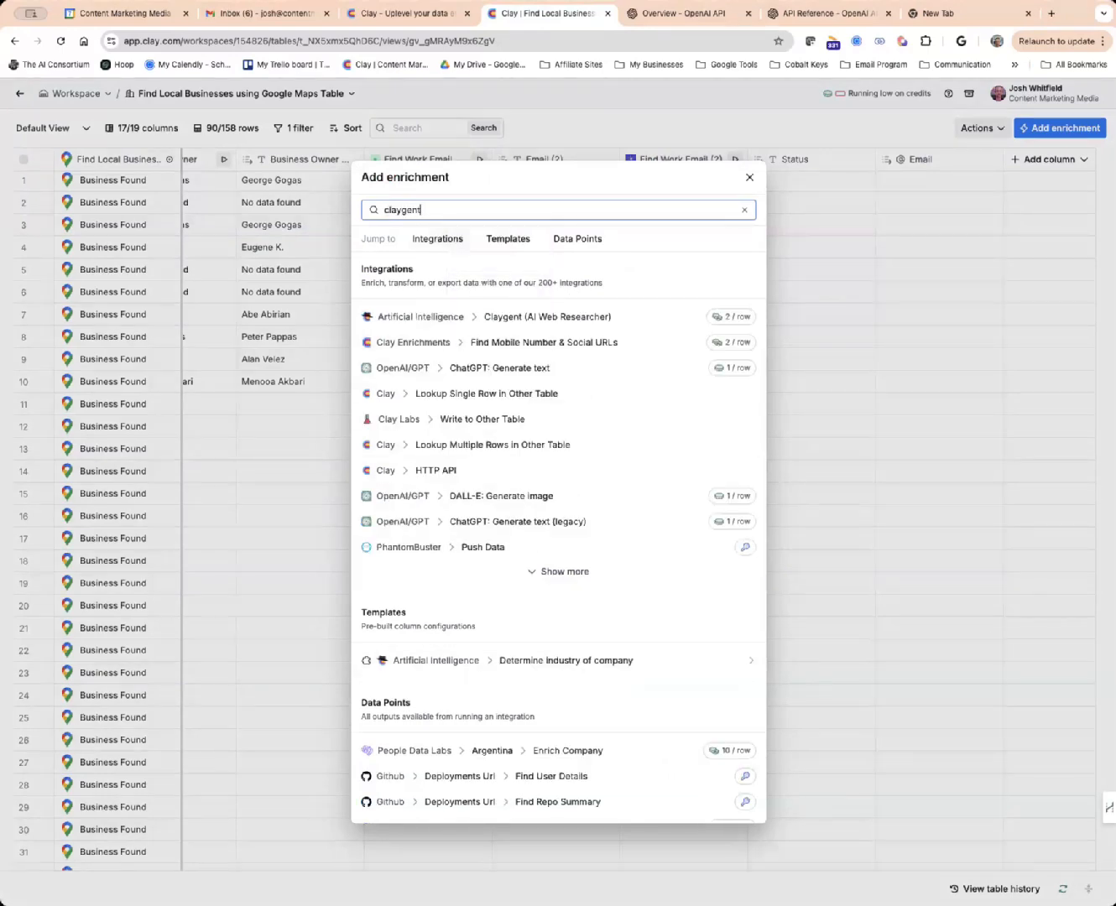
click(457, 324)
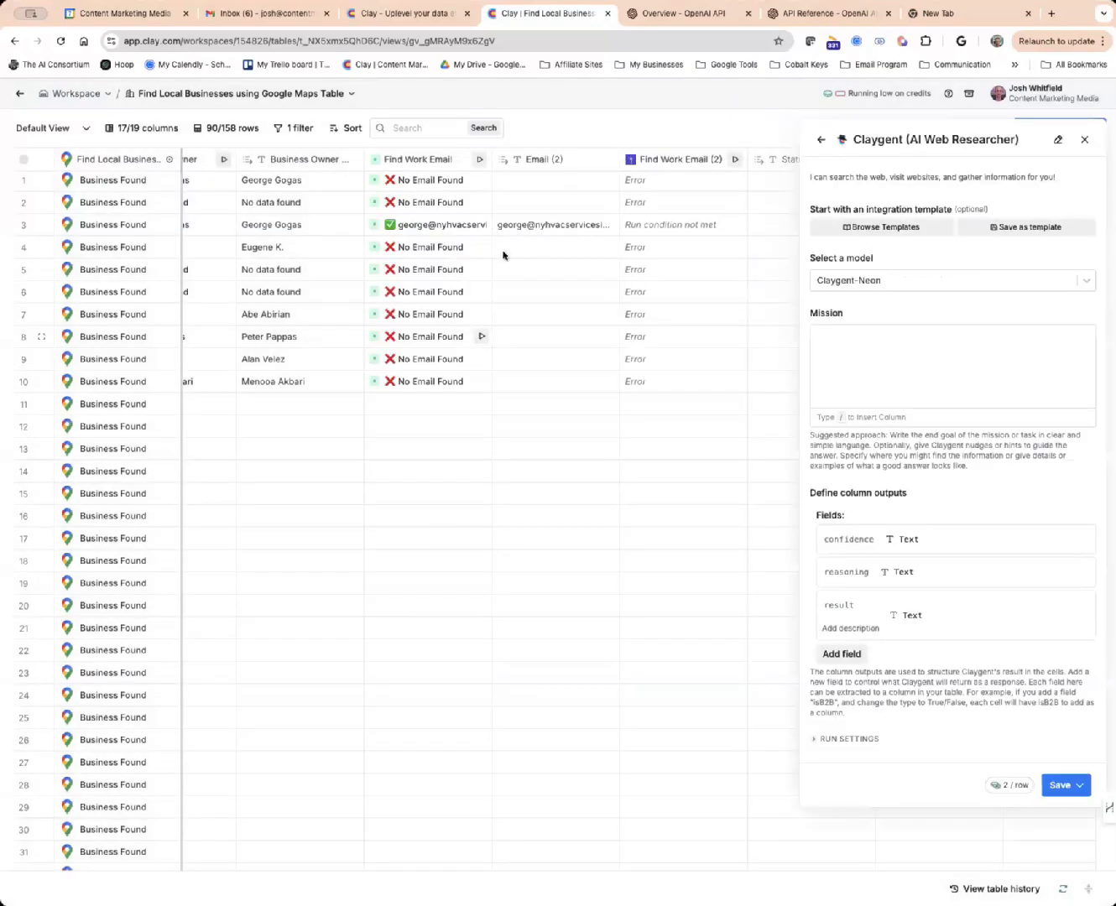
click(873, 280)
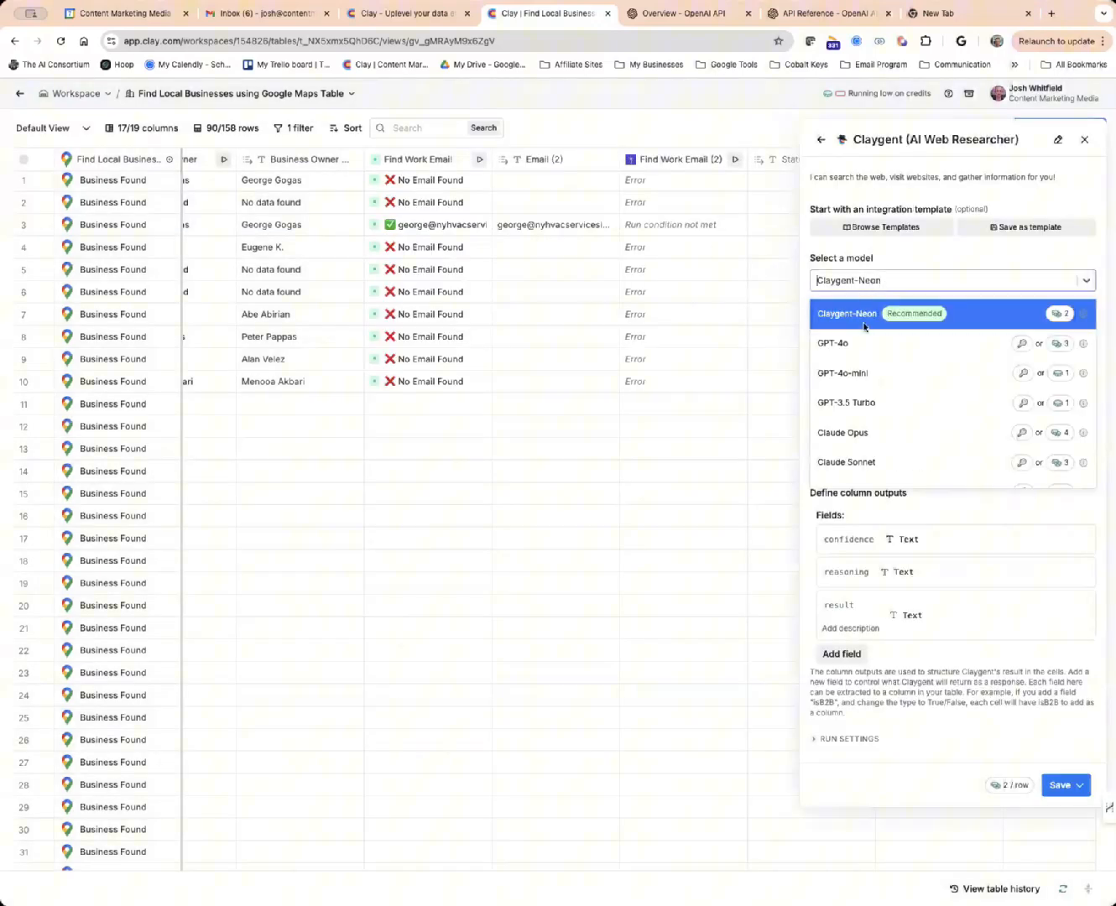
click(869, 377)
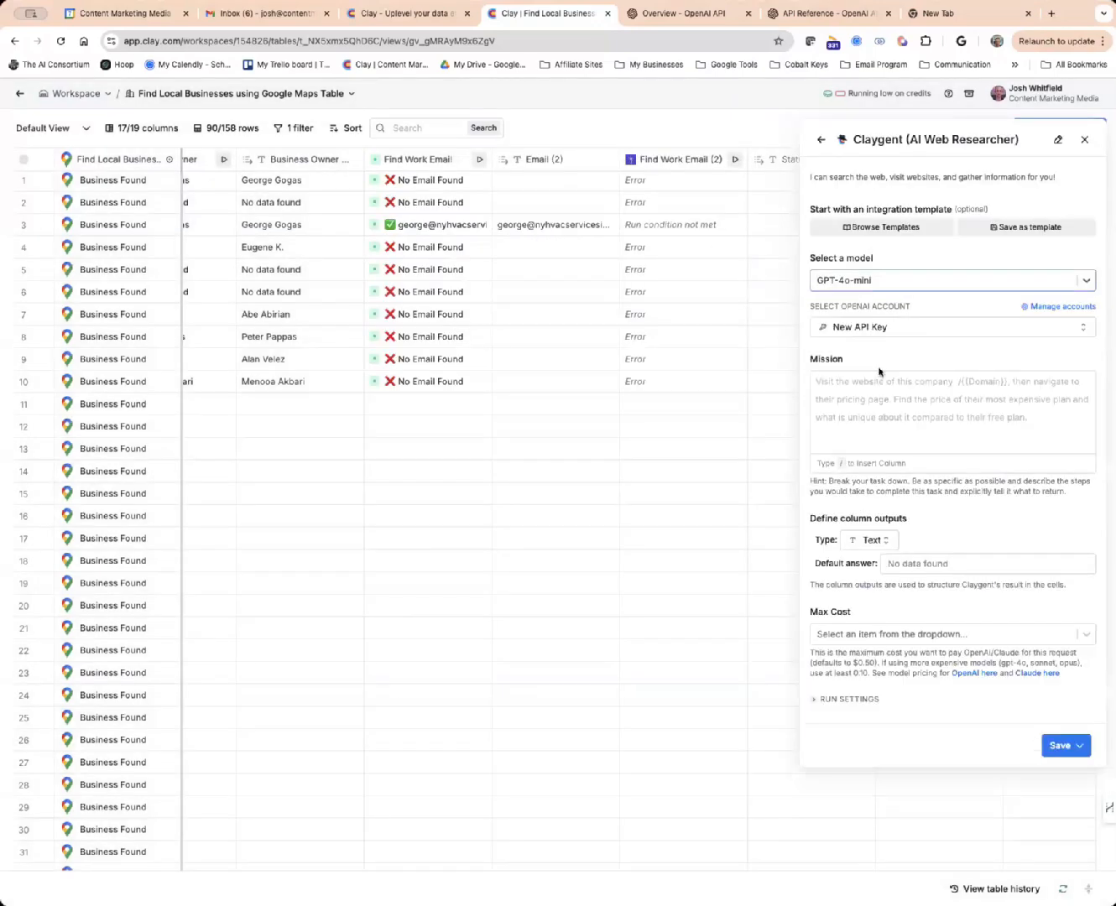
Browse the Claygent templates and choose GPT-4o mini Research Prompt.
scroll(386, 303, left, 3)
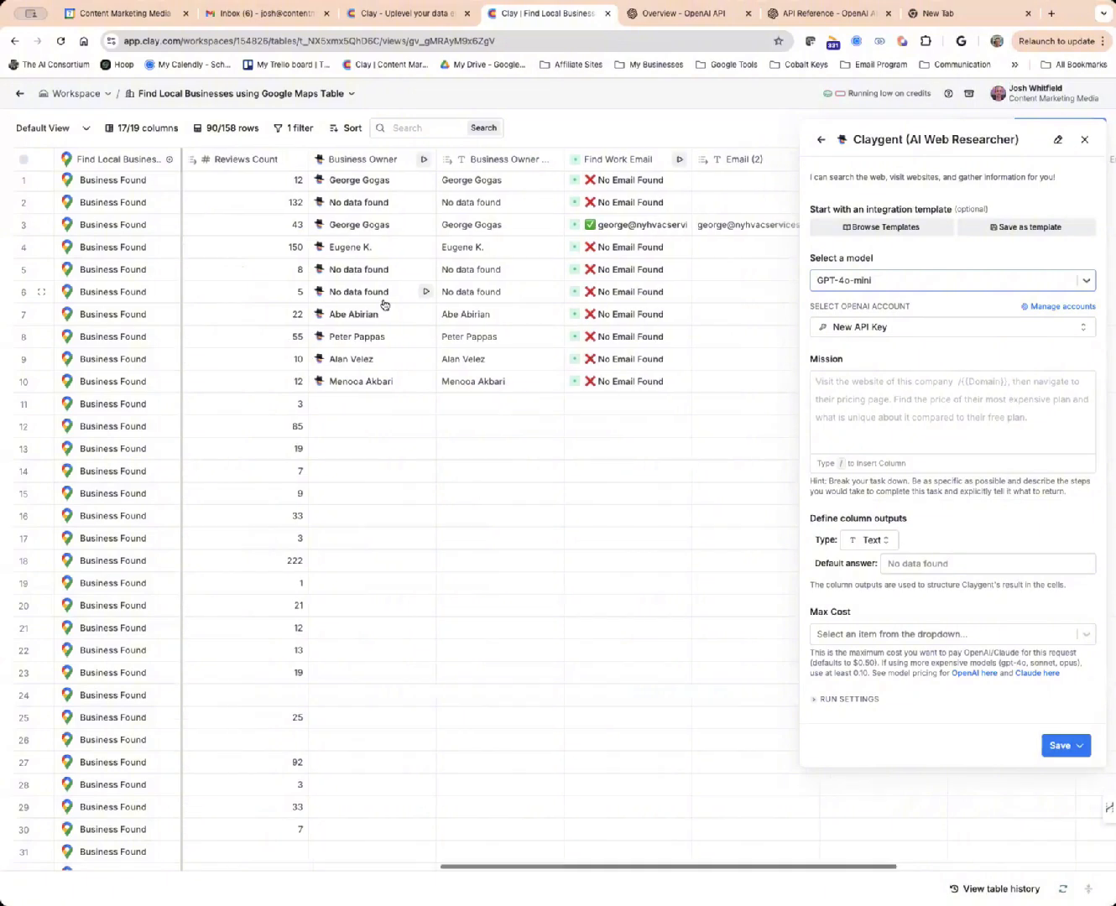
scroll(600, 328, right, 4)
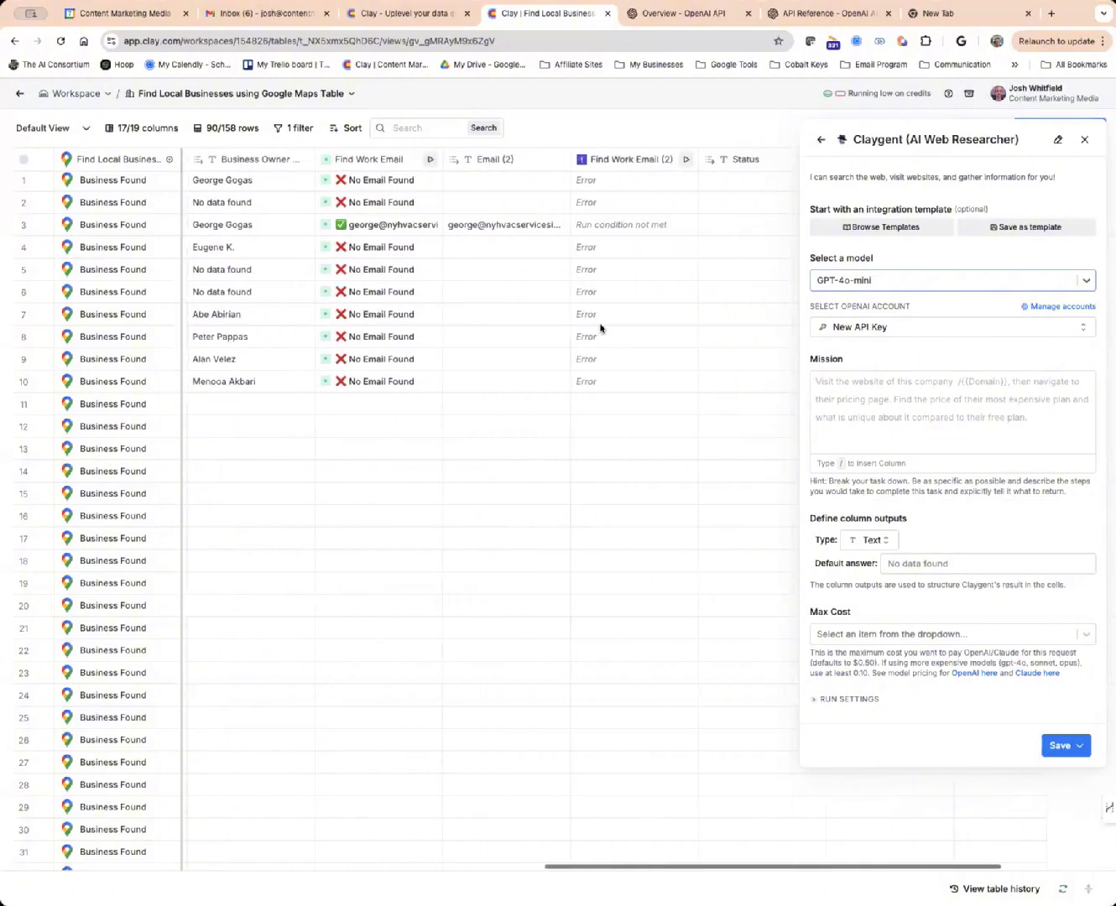
click(882, 226)
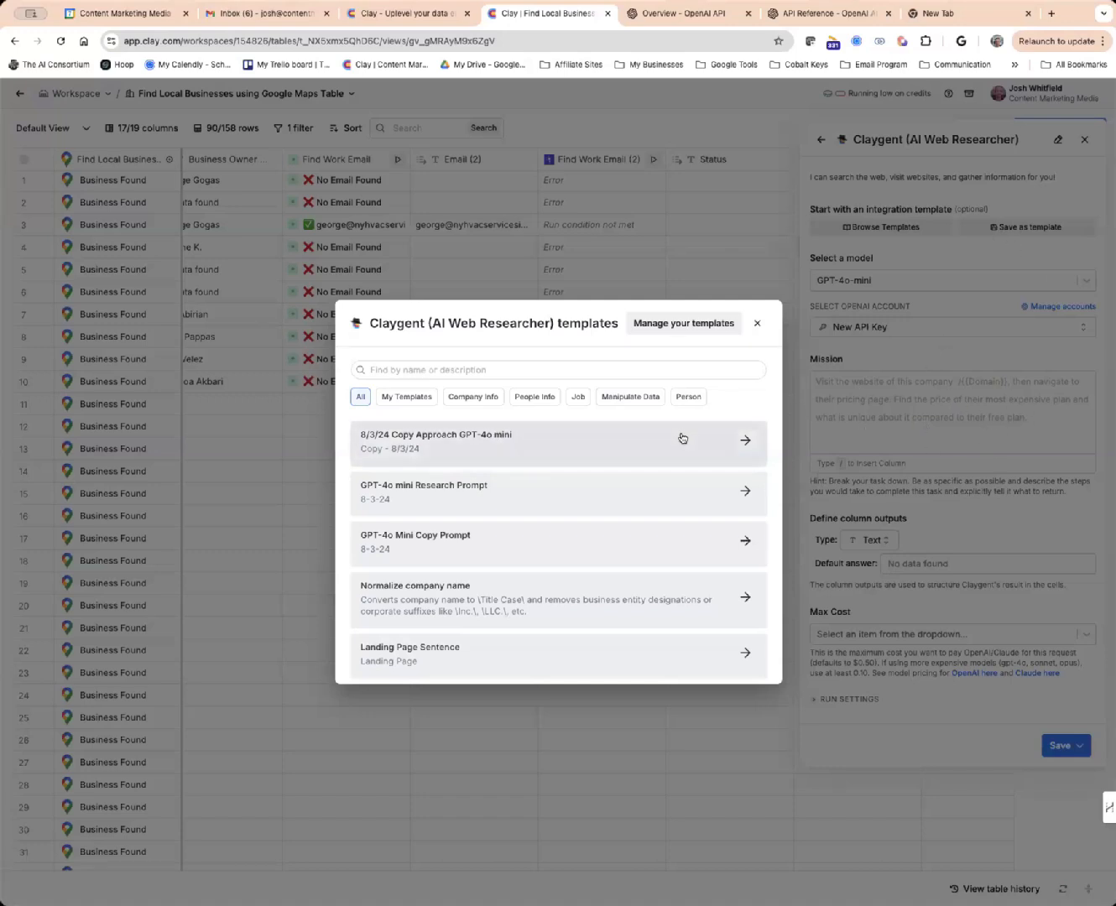
scroll(682, 438, down, 1)
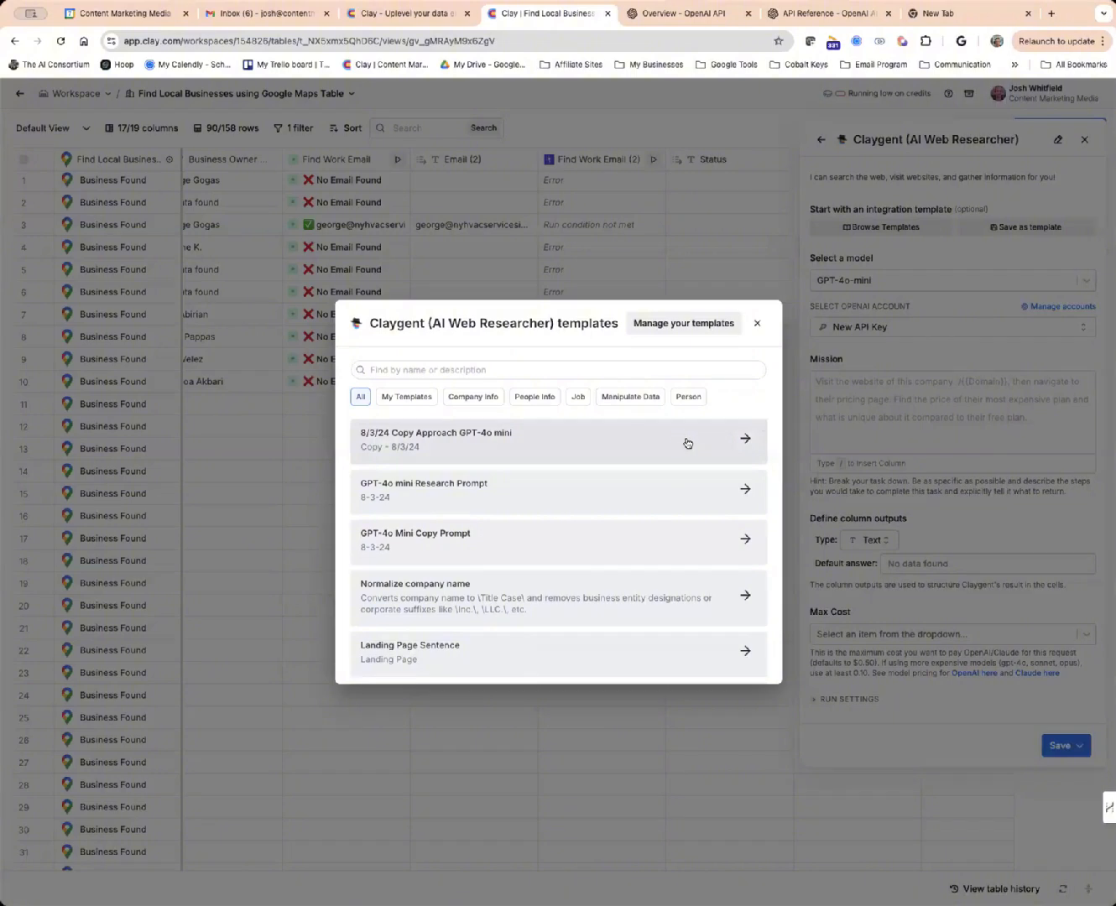
click(621, 487)
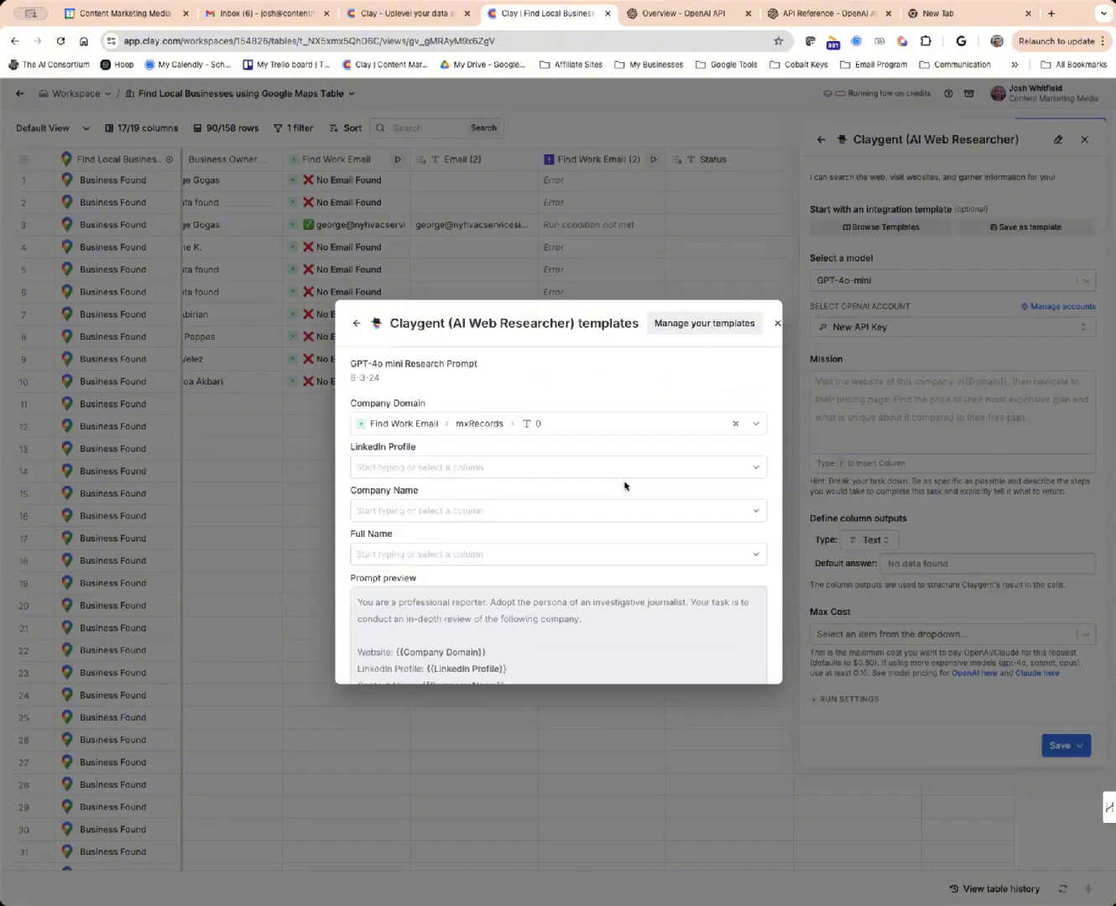
Map the template's Company Domain to the Website column and its LinkedIn Profile to the Name column.
click(515, 431)
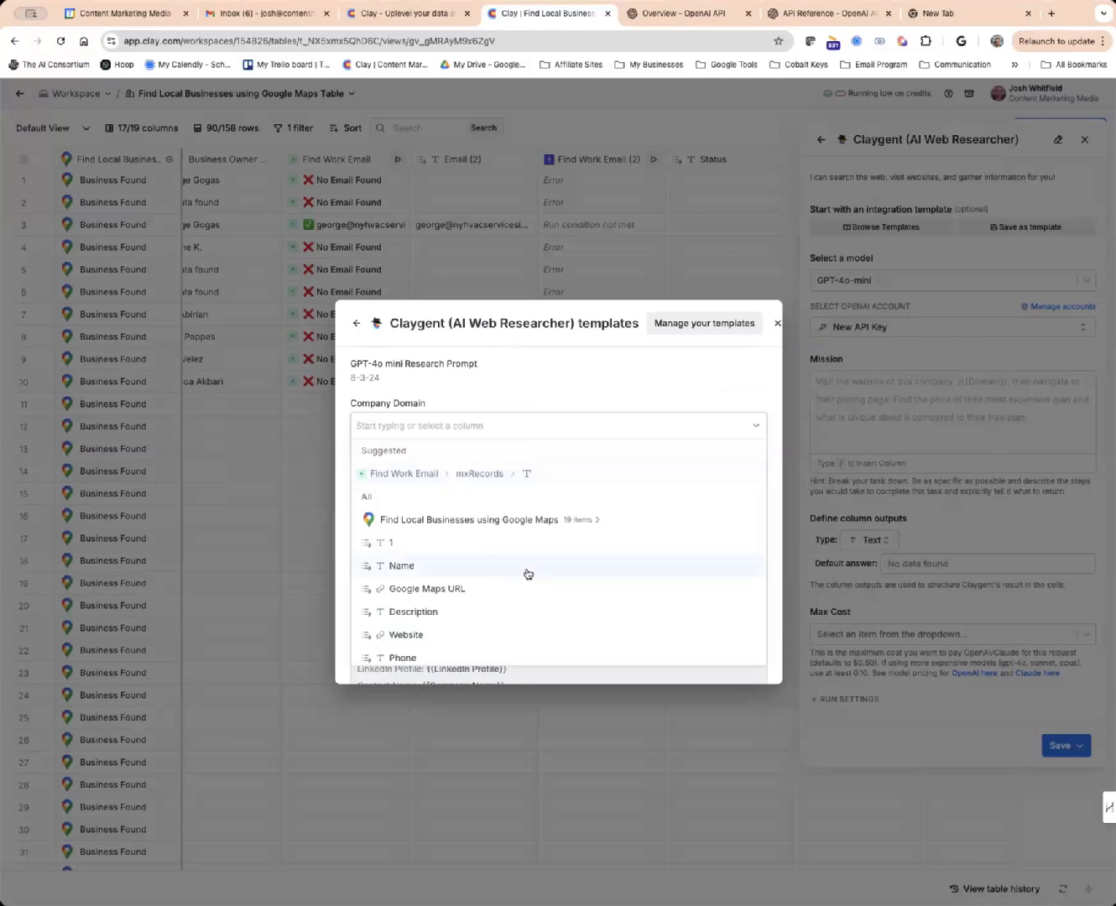
mouse_move(524, 585)
scroll(524, 584, down, 3)
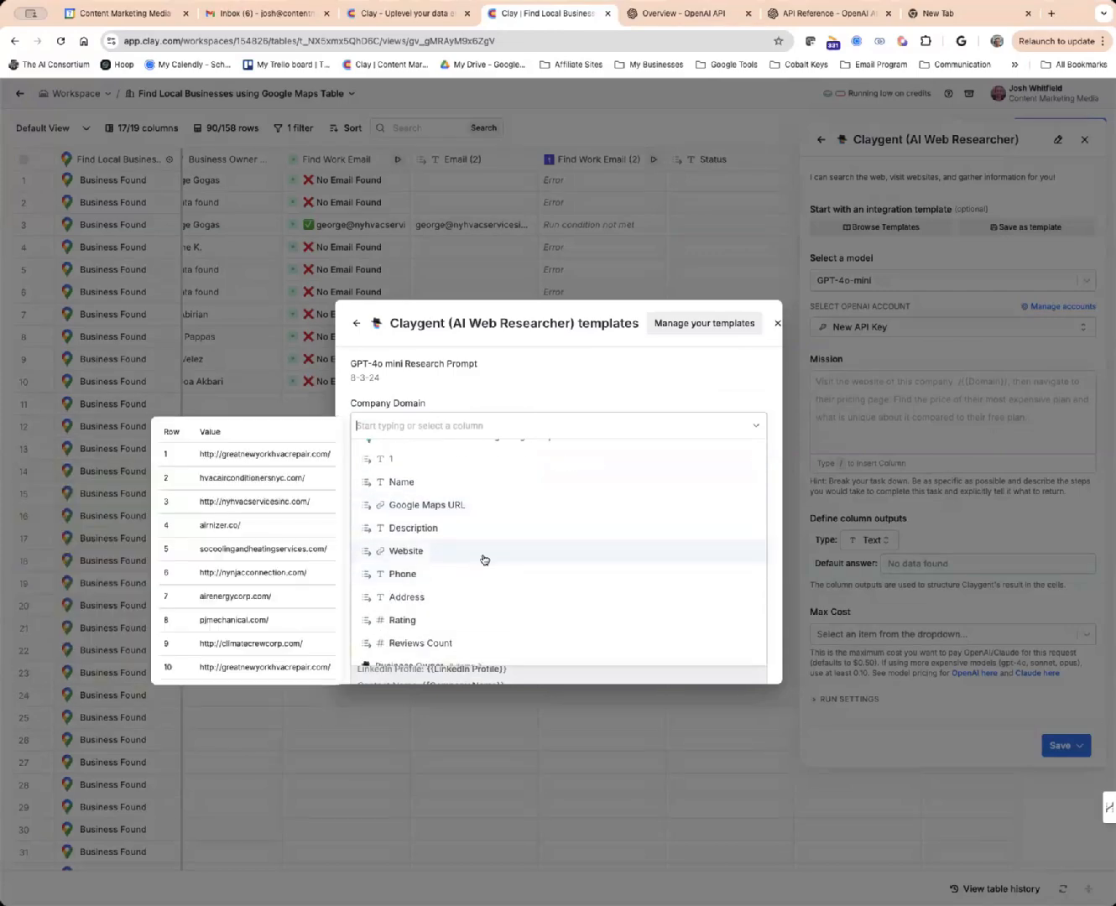
click(483, 552)
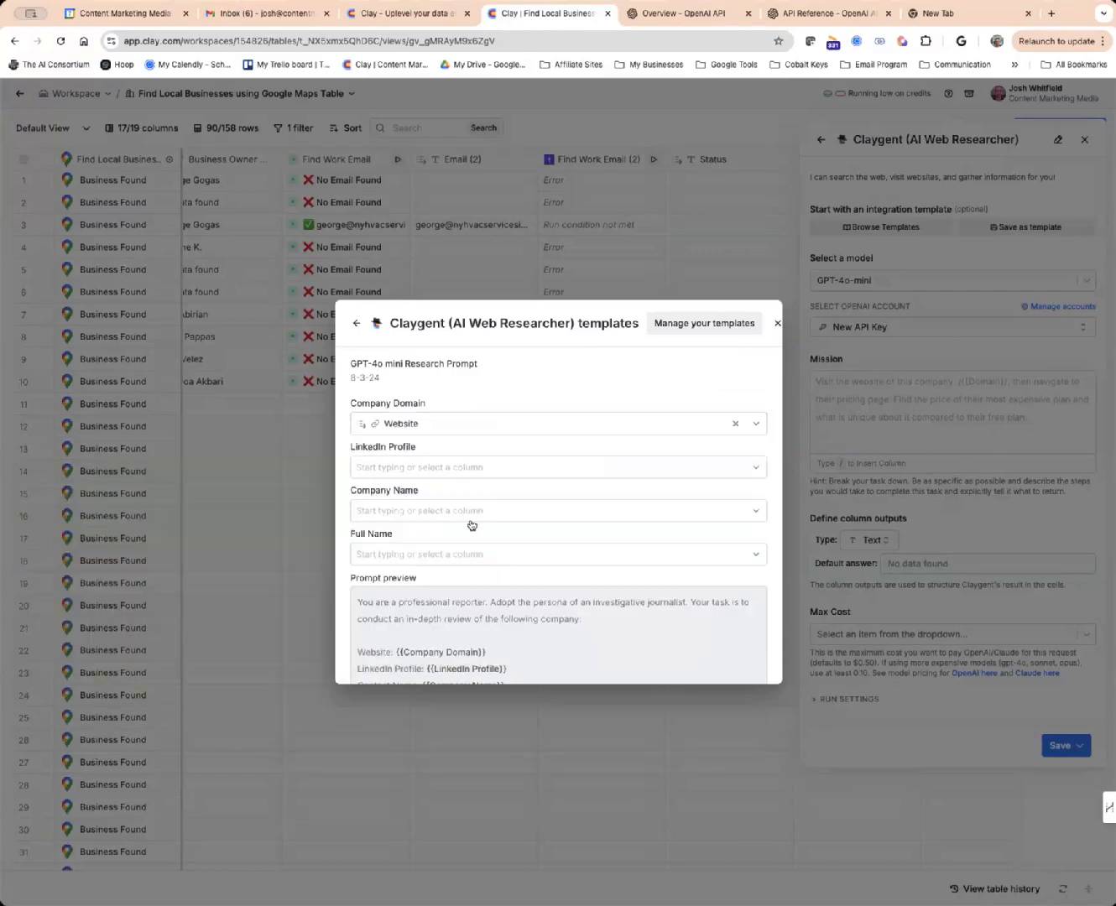
click(436, 475)
click(417, 541)
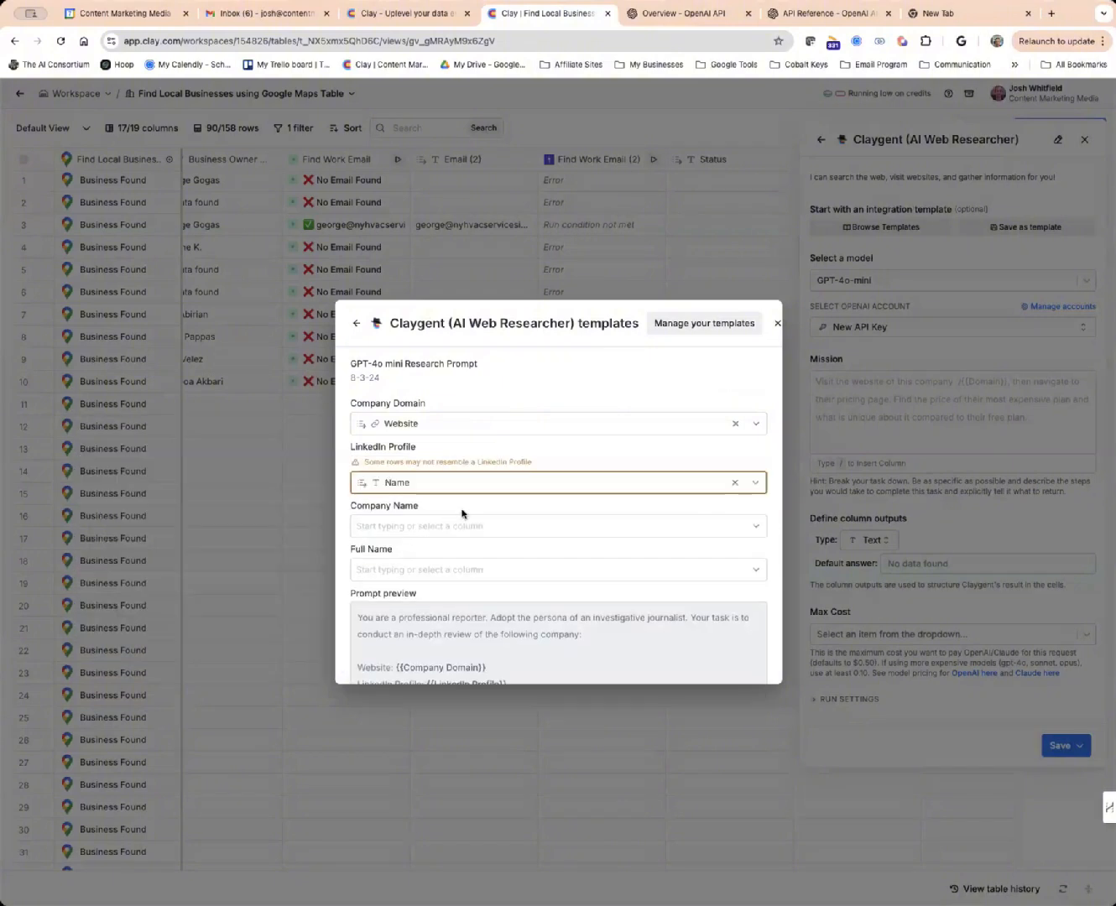
Map the template's Company Name to the table's Name column.
click(450, 527)
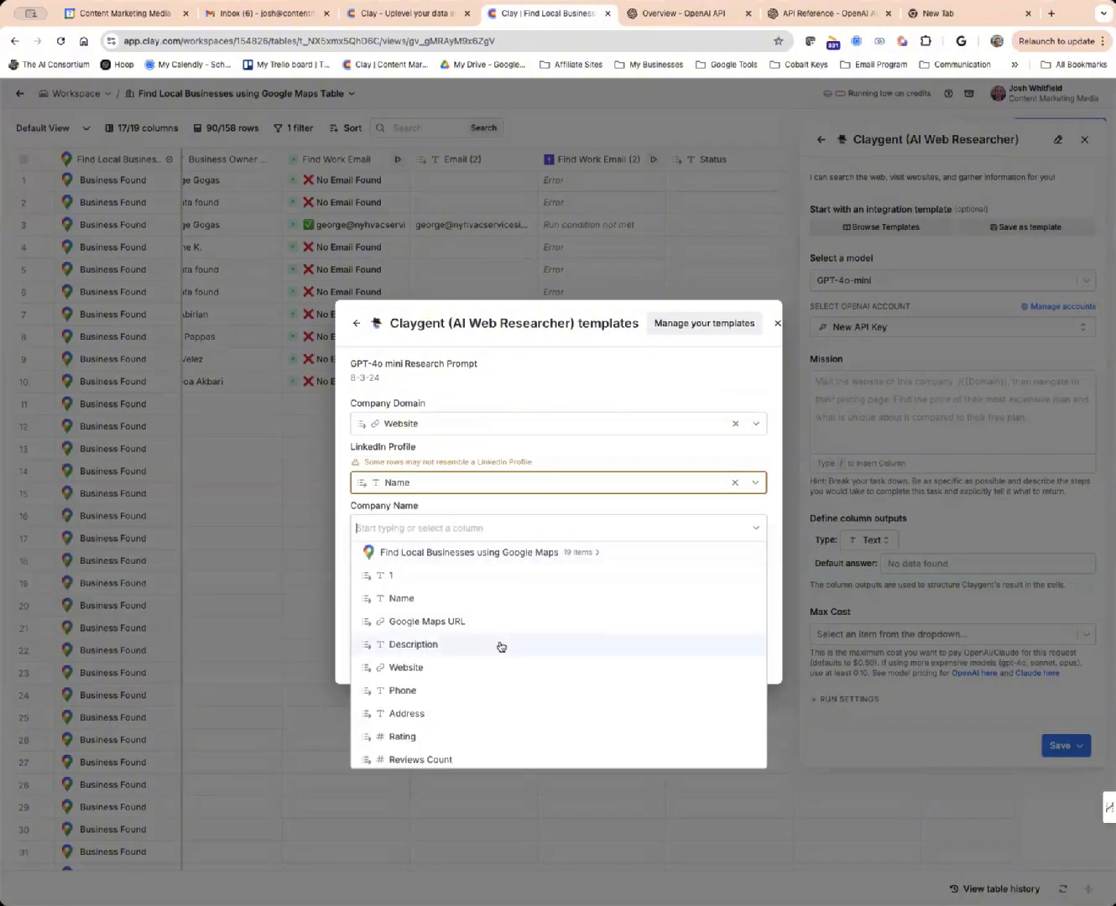
scroll(500, 646, down, 3)
scroll(502, 644, up, 1)
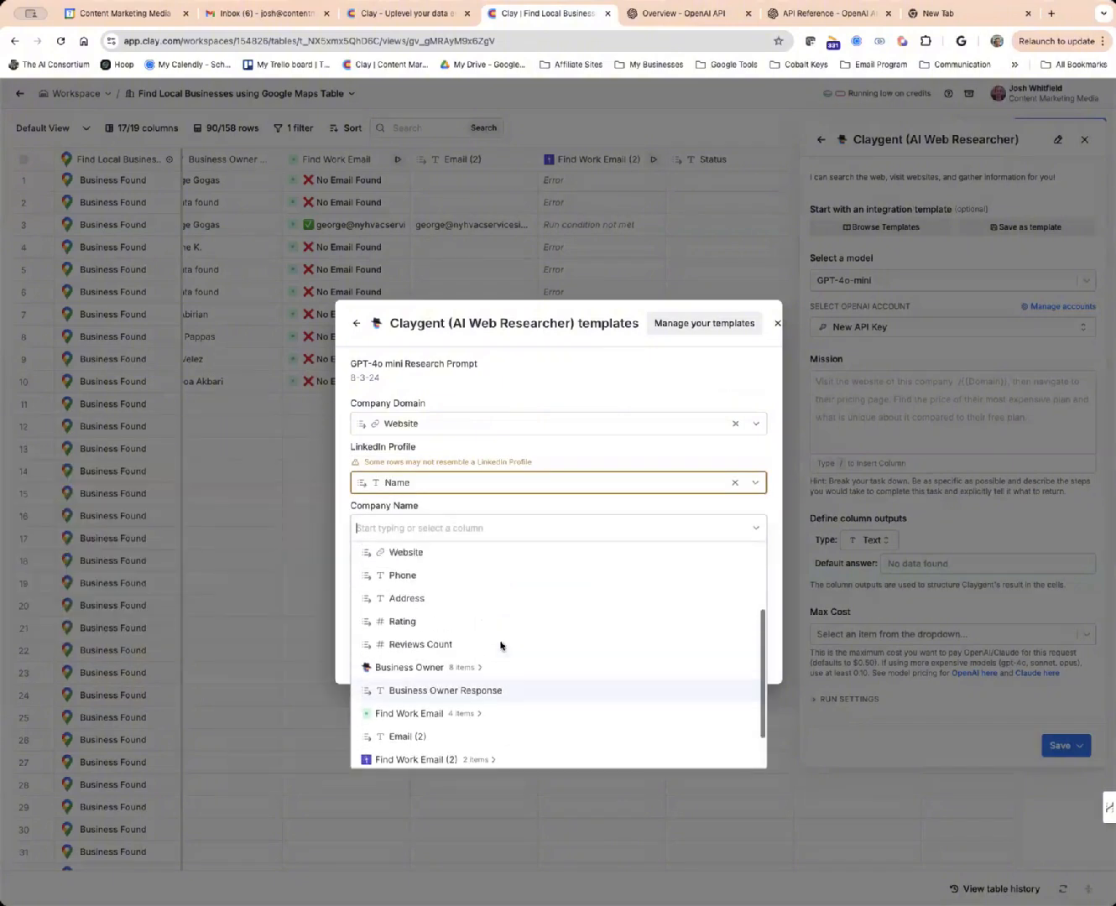
scroll(501, 643, up, 3)
mouse_move(423, 573)
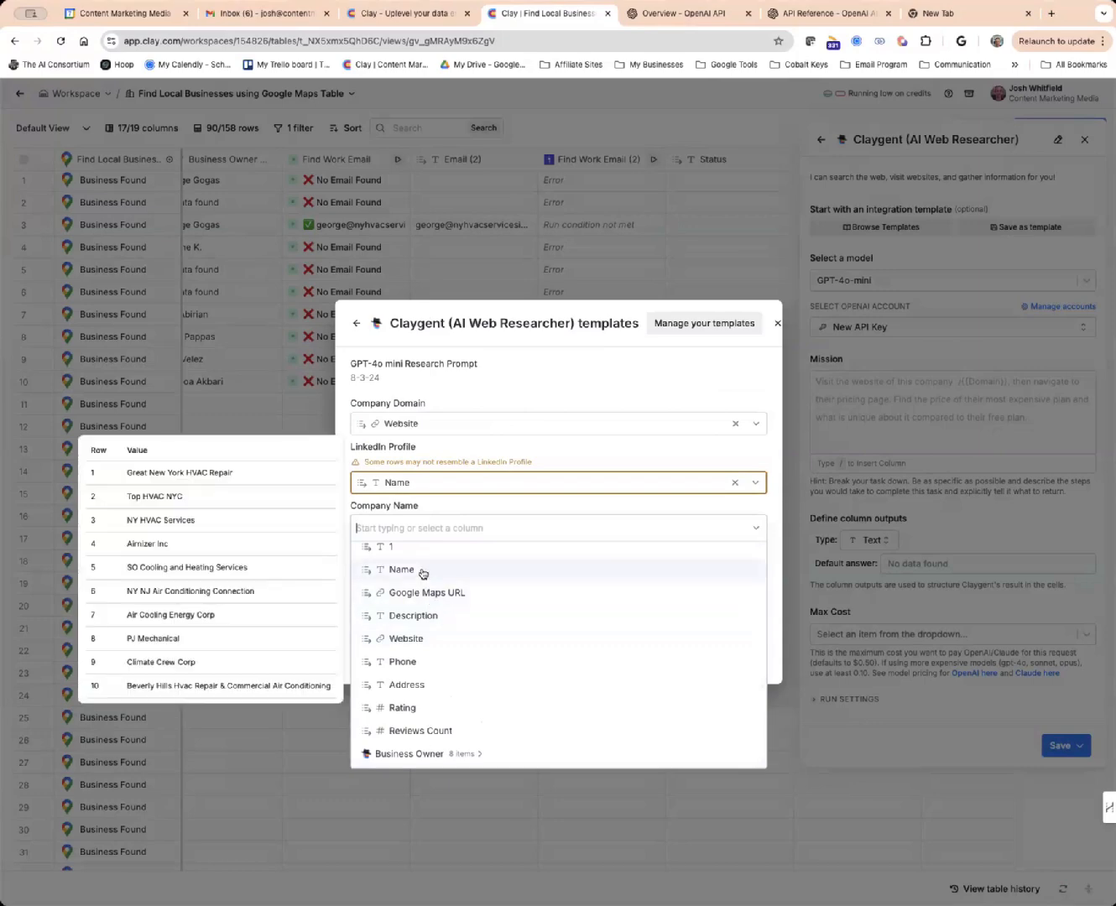
click(473, 577)
Map the template's Full Name to the Business Owner Response column and apply the template.
click(514, 573)
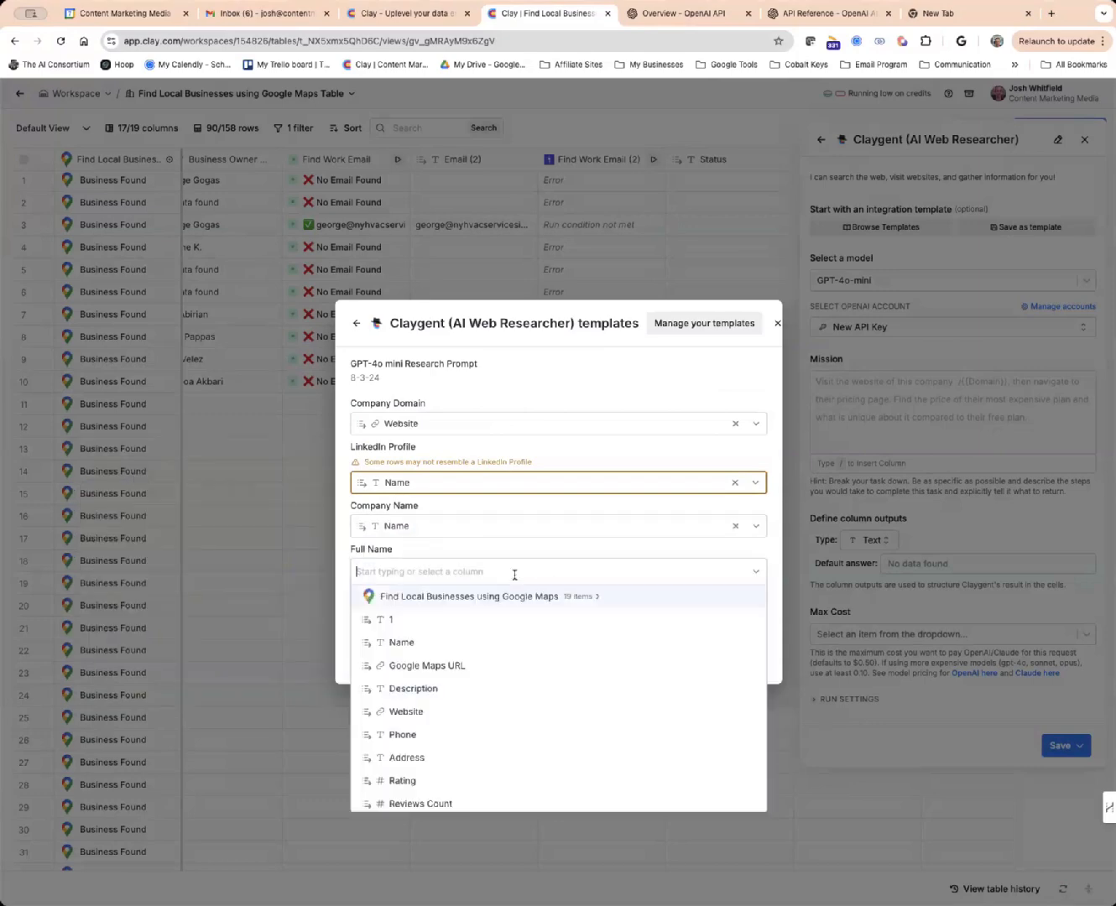
scroll(508, 666, down, 4)
mouse_move(508, 665)
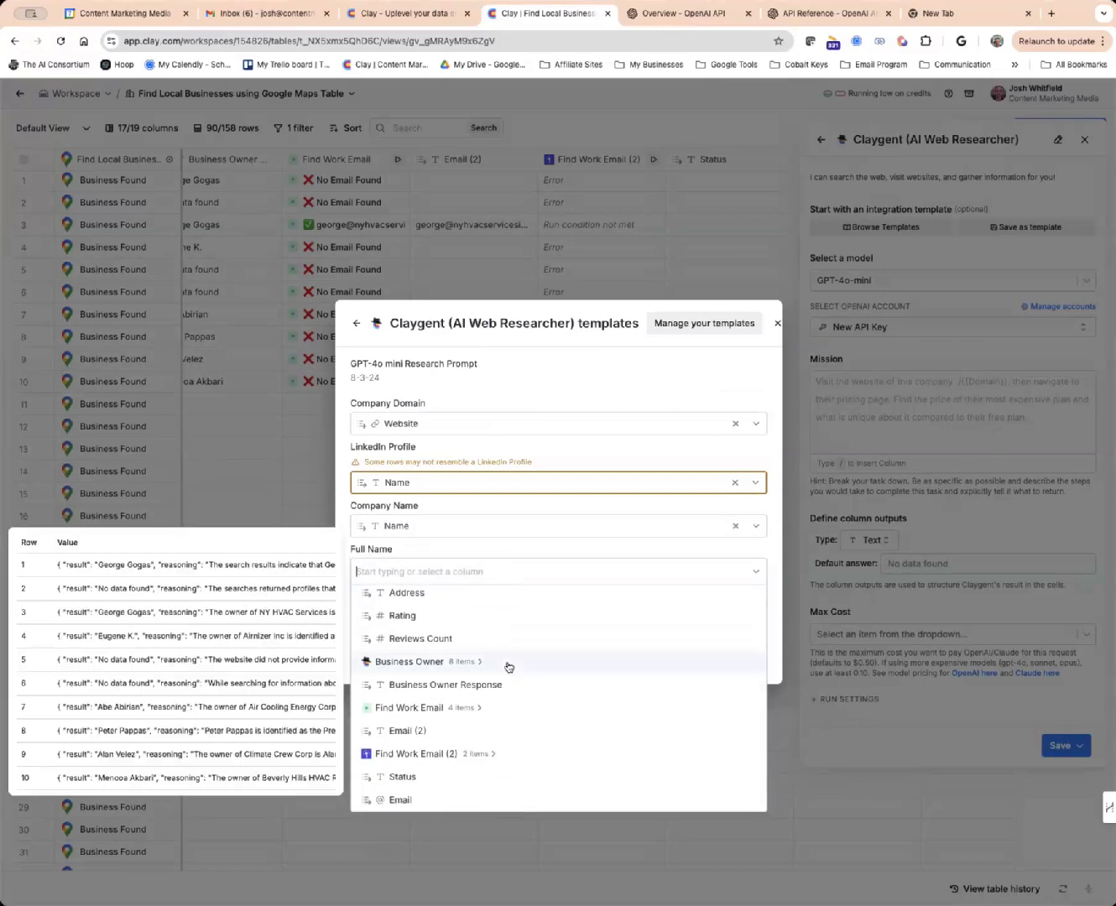
scroll(503, 655, up, 3)
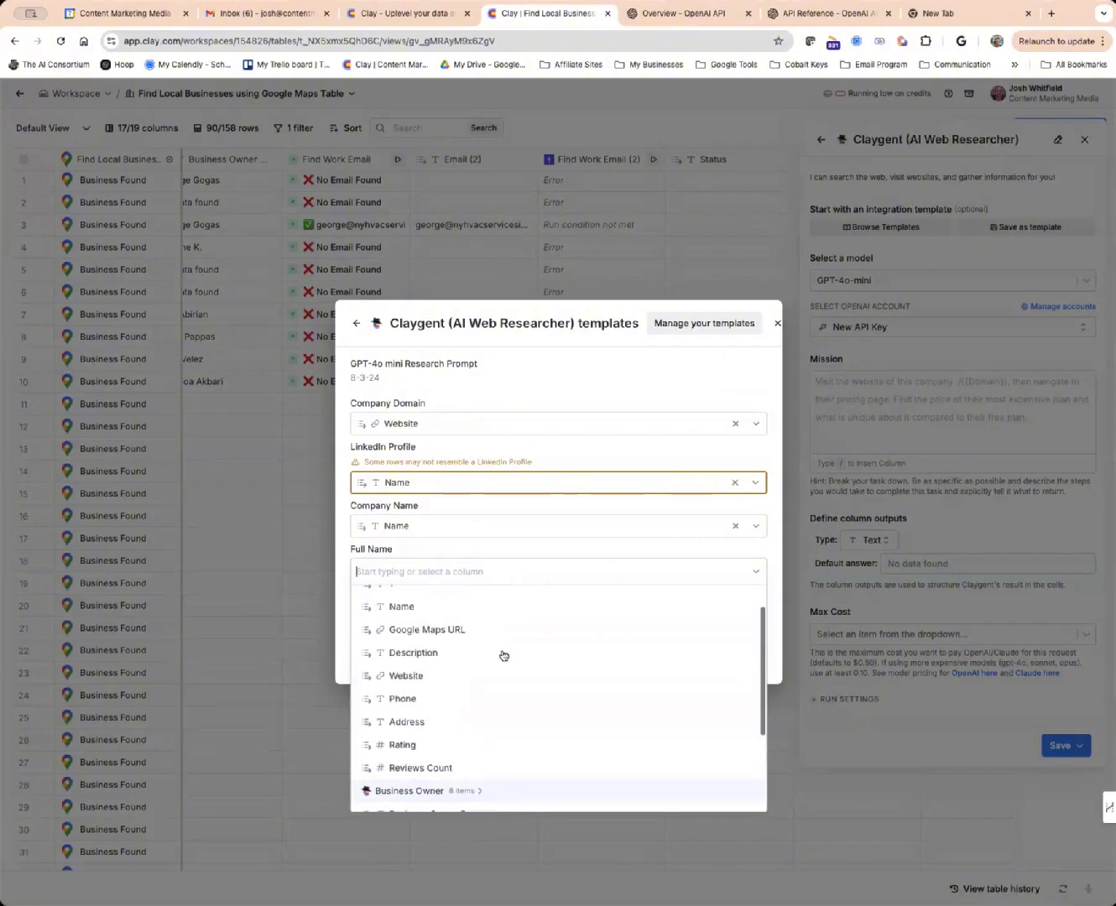
scroll(503, 656, down, 3)
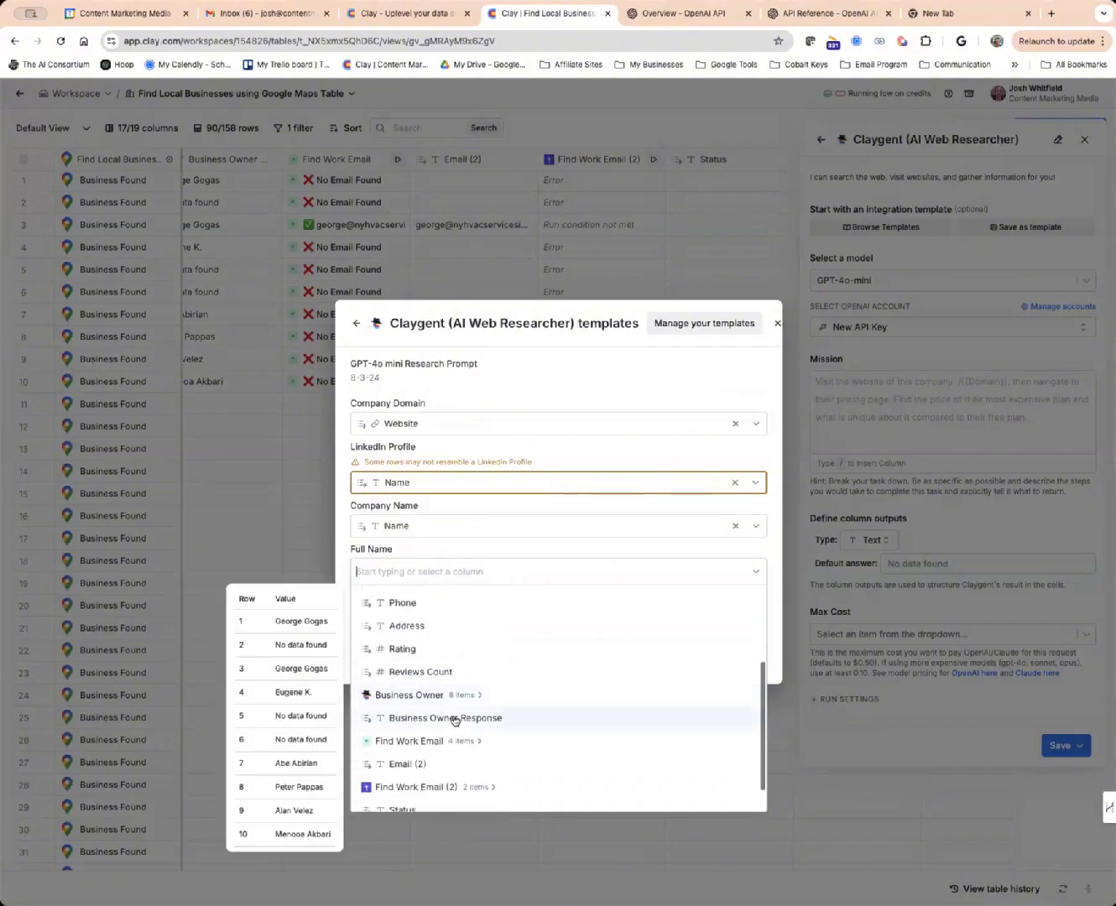
click(455, 721)
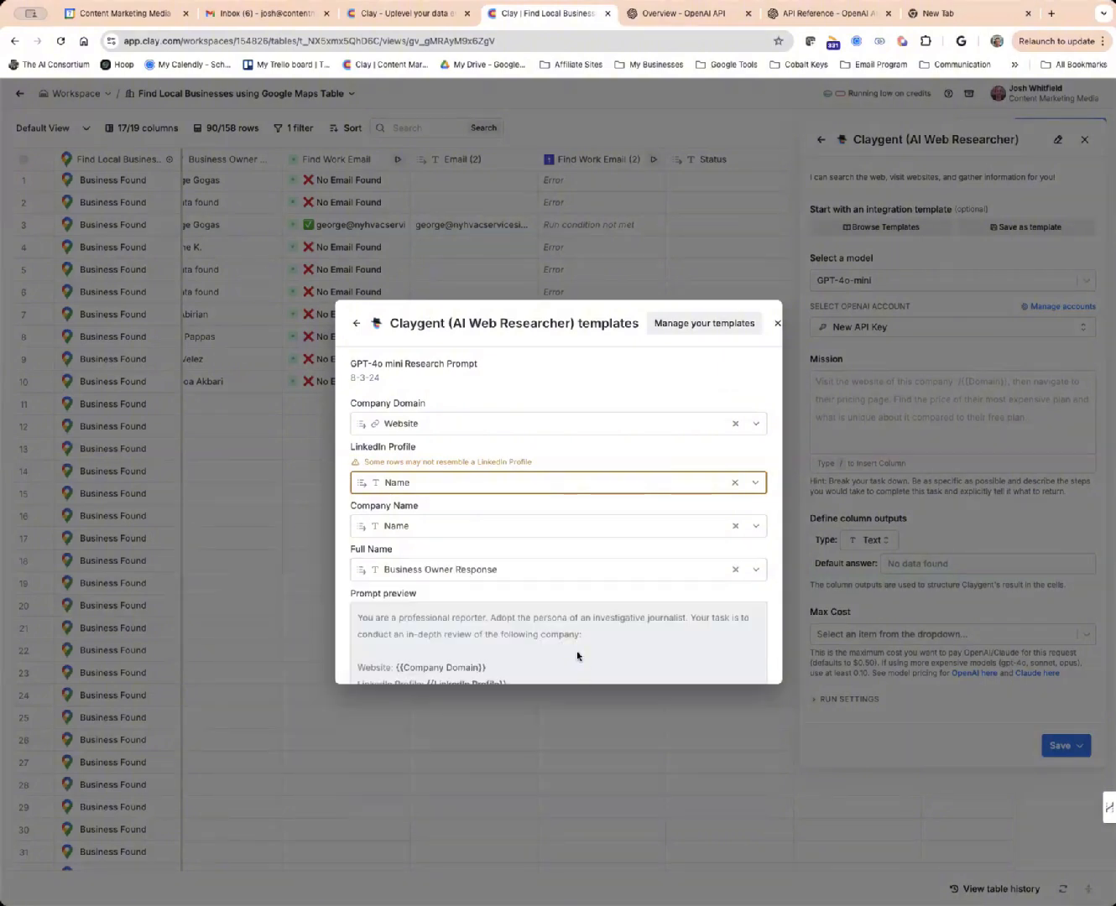
scroll(577, 656, down, 10)
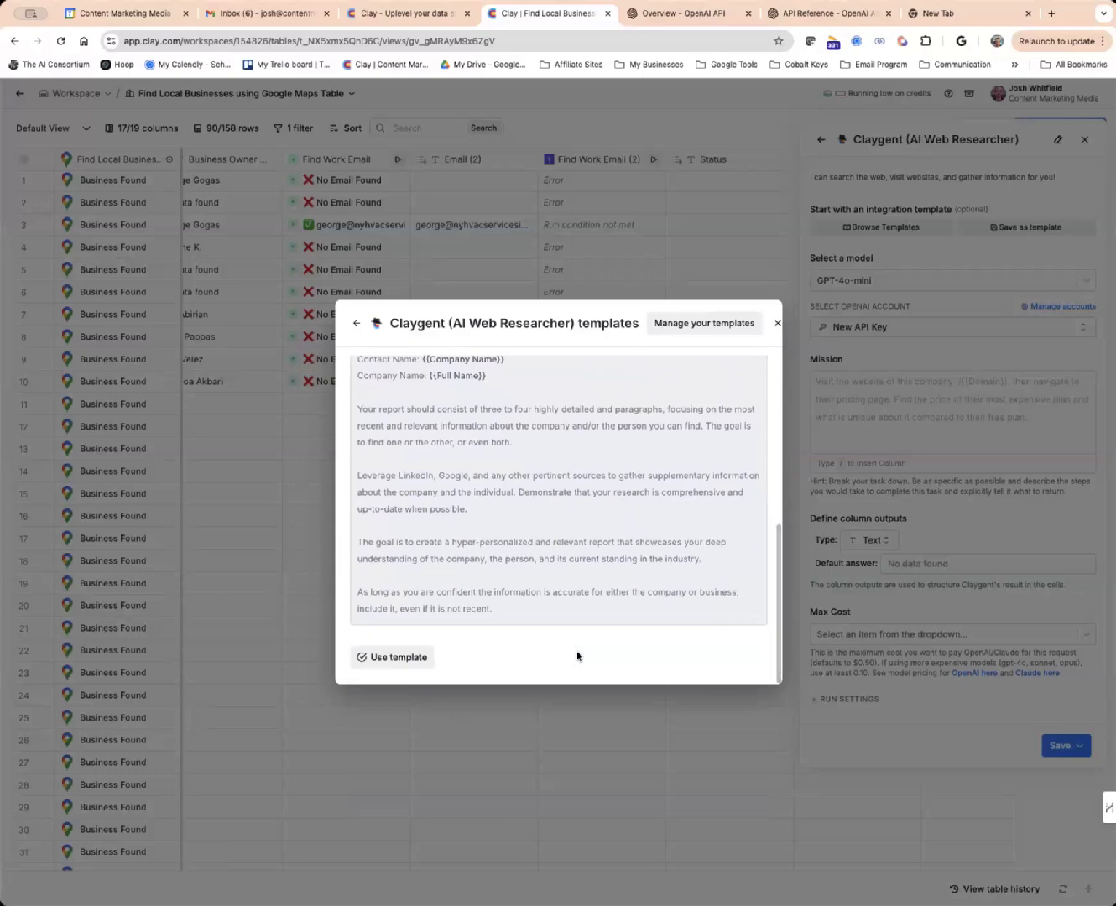
click(411, 658)
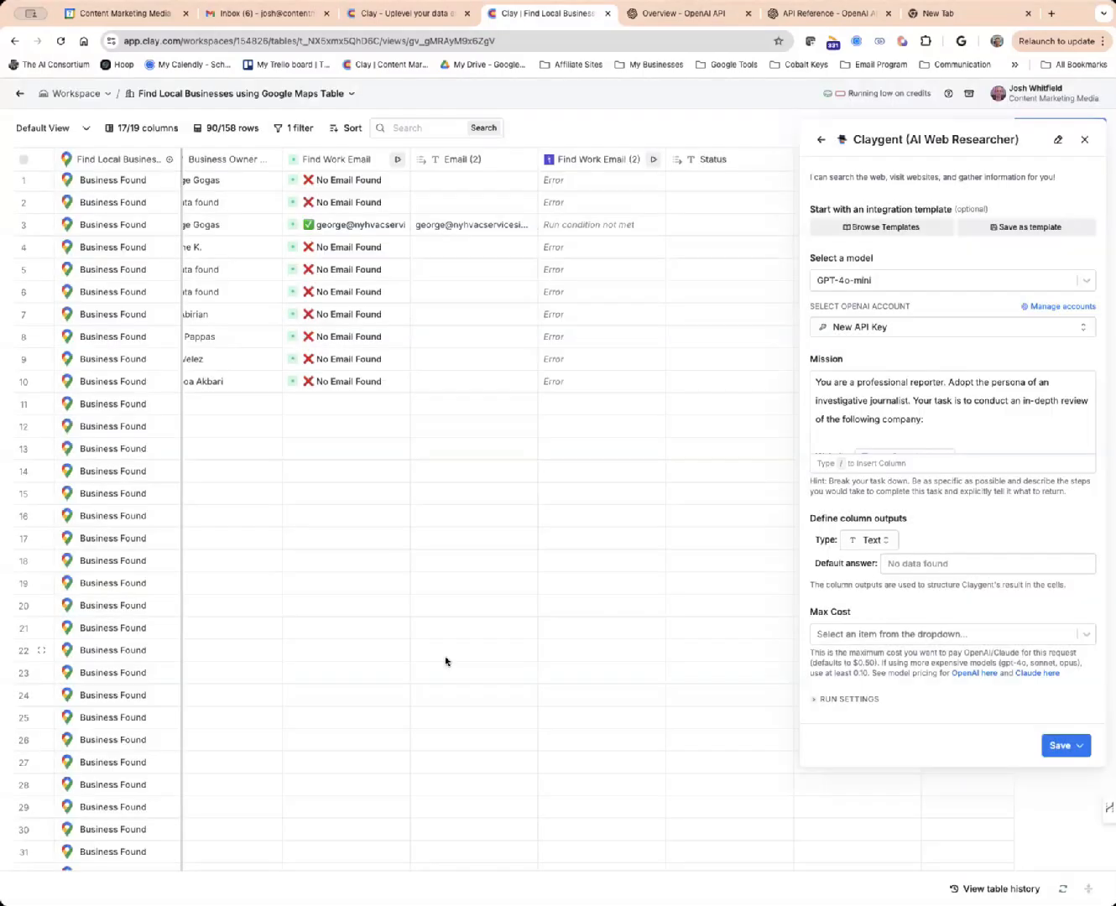
Delete the LinkedIn Profile line, including its Name reference, from the Claygent mission prompt.
scroll(973, 414, down, 4)
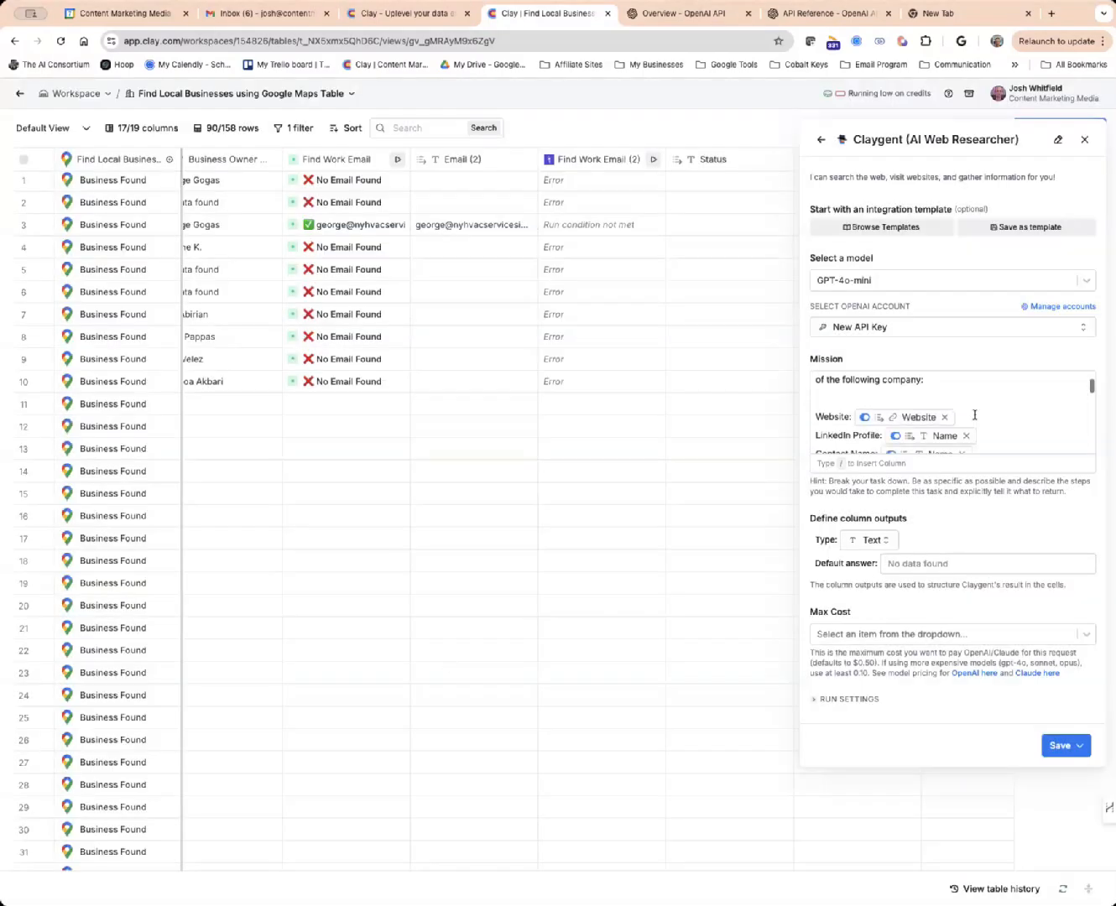
mouse_move(988, 411)
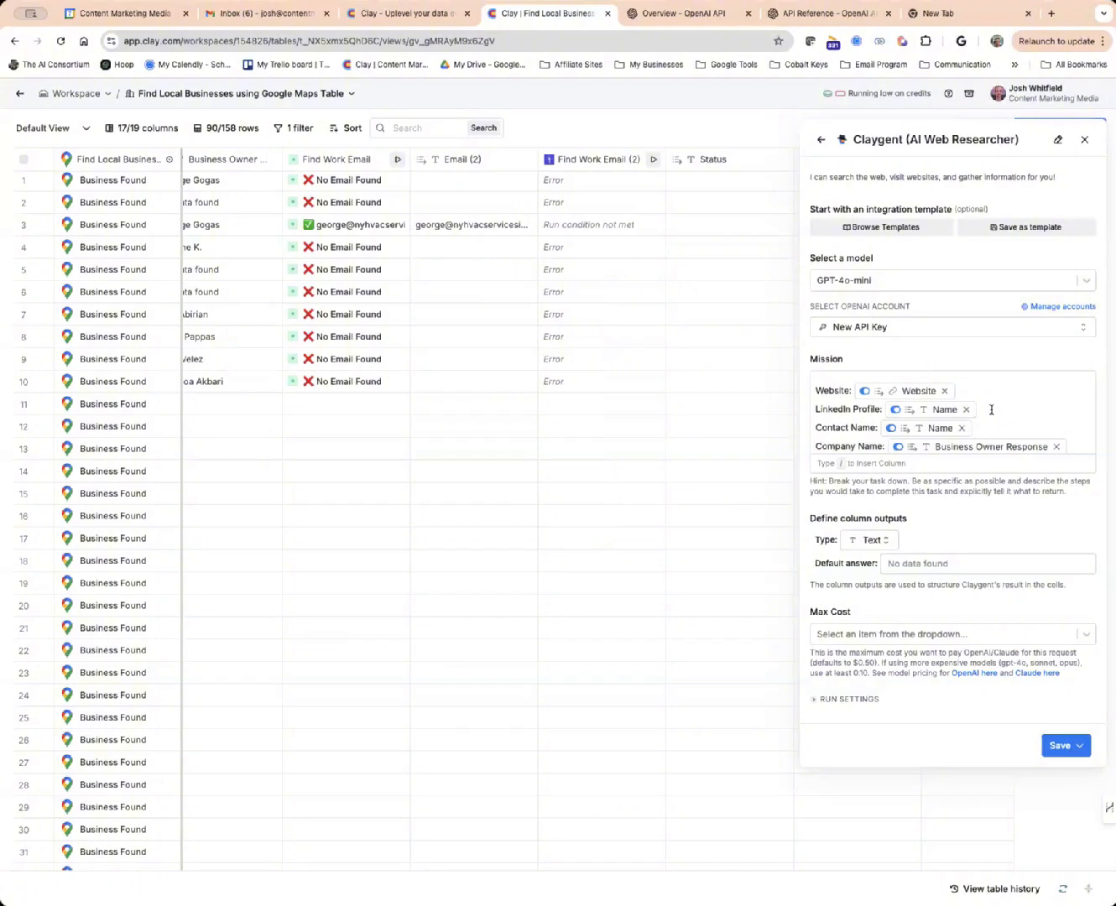
drag(992, 410, 831, 406)
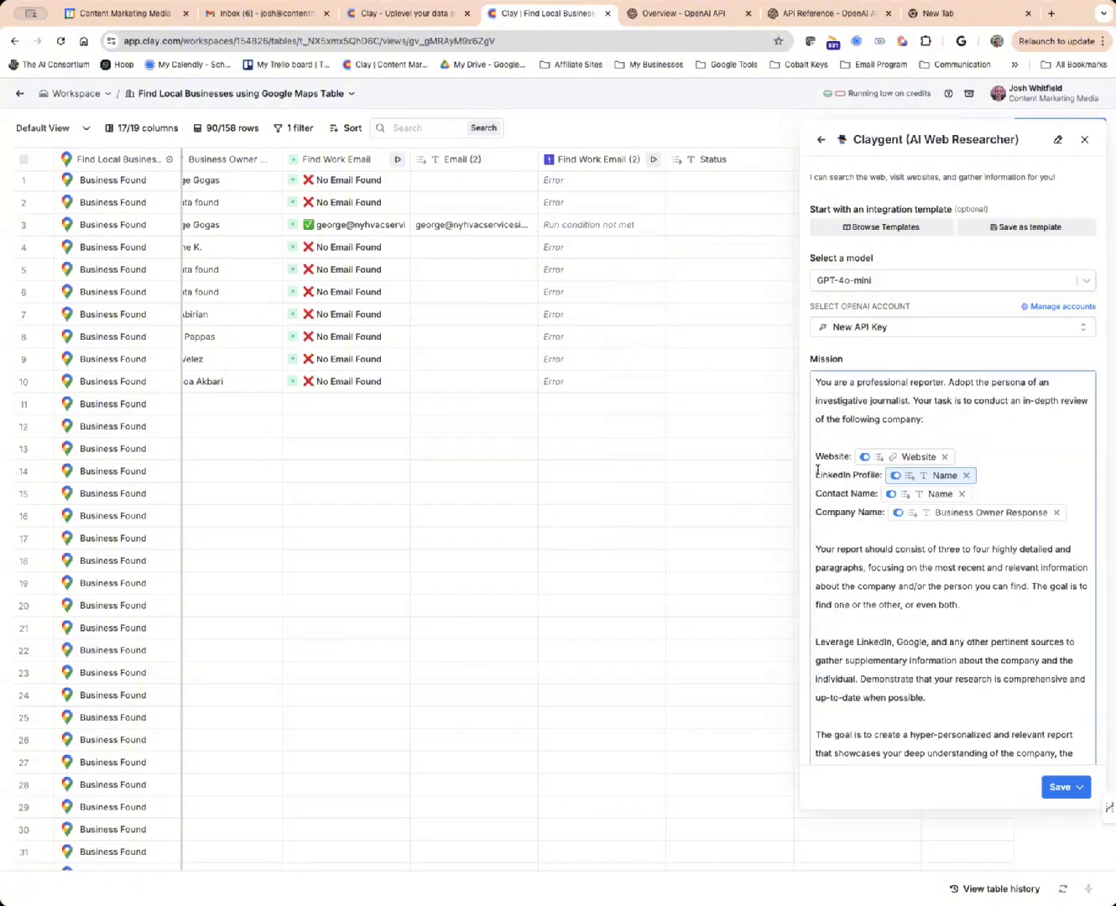
drag(816, 474, 815, 474)
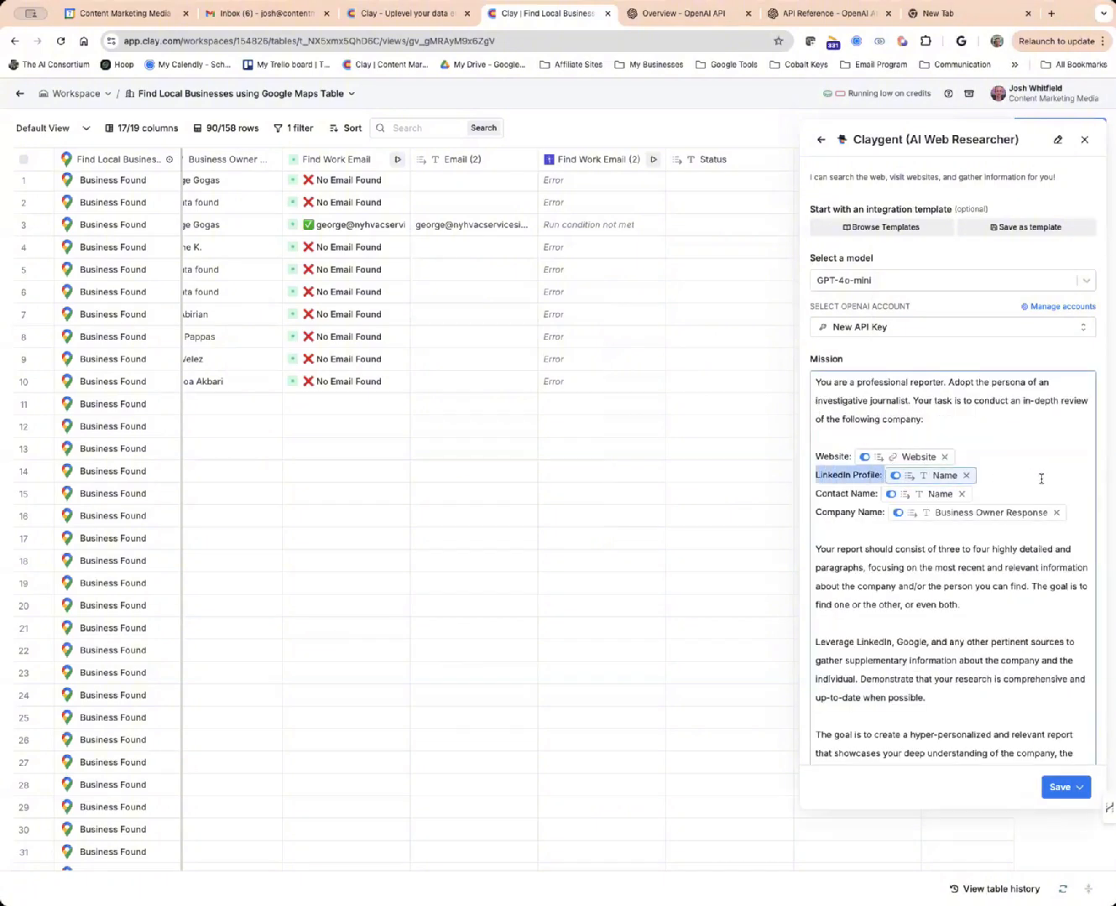
key(BackSpace)
key(BackSpace)
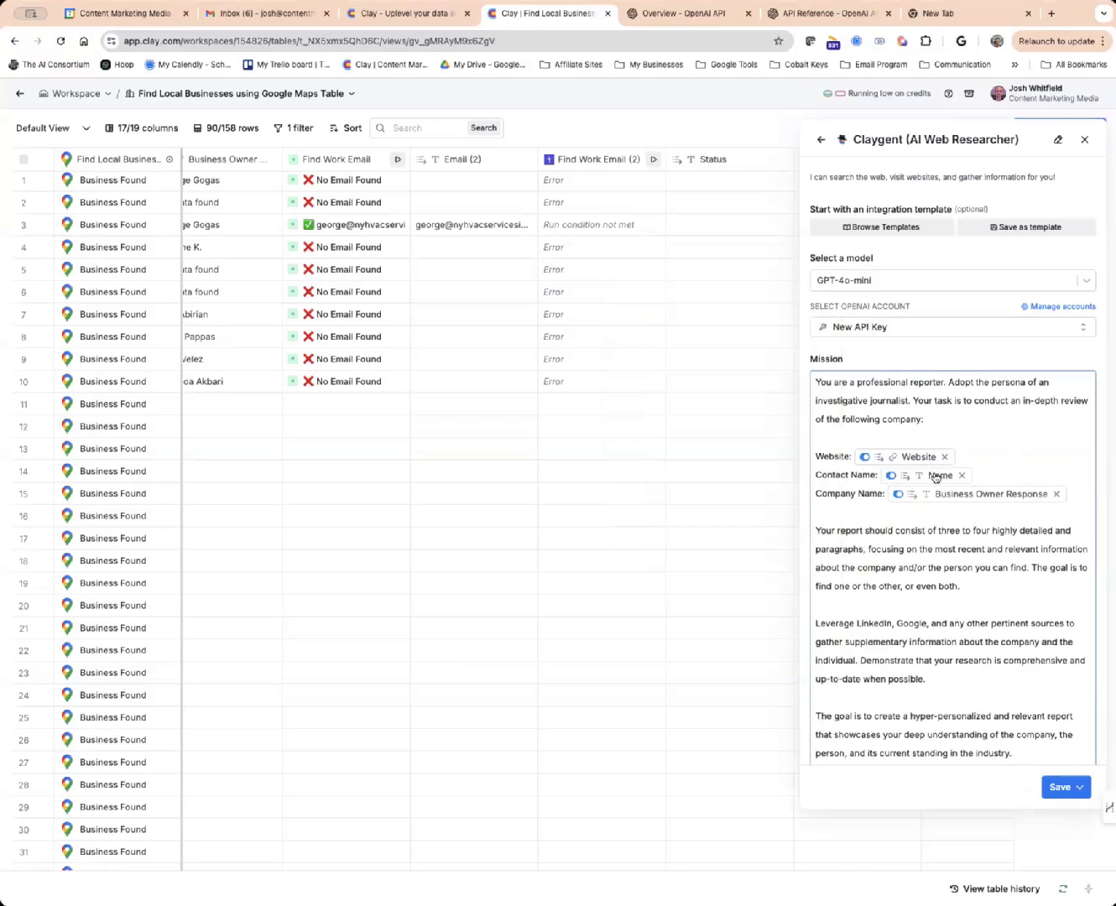
Check the rest of the mission prompt and save the Claygent column without running its rows.
mouse_move(945, 491)
scroll(971, 575, down, 5)
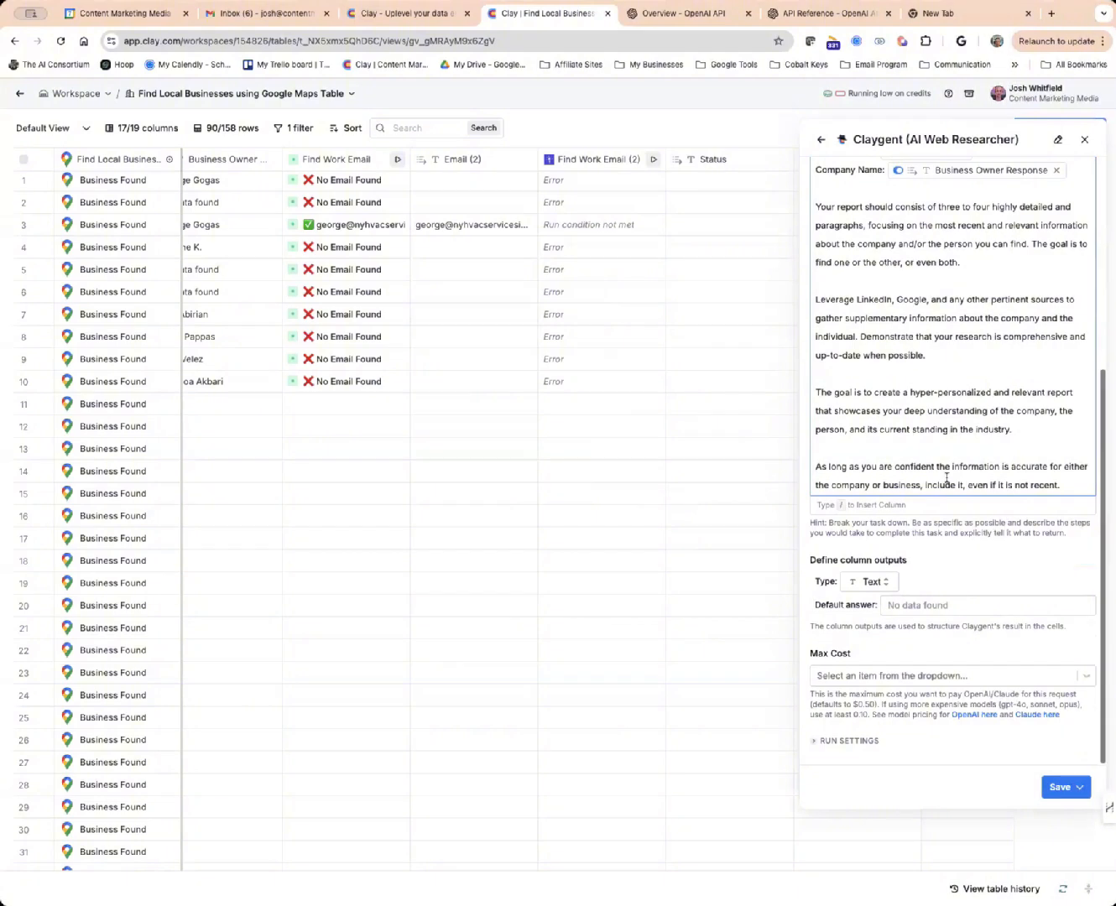
scroll(912, 301, up, 3)
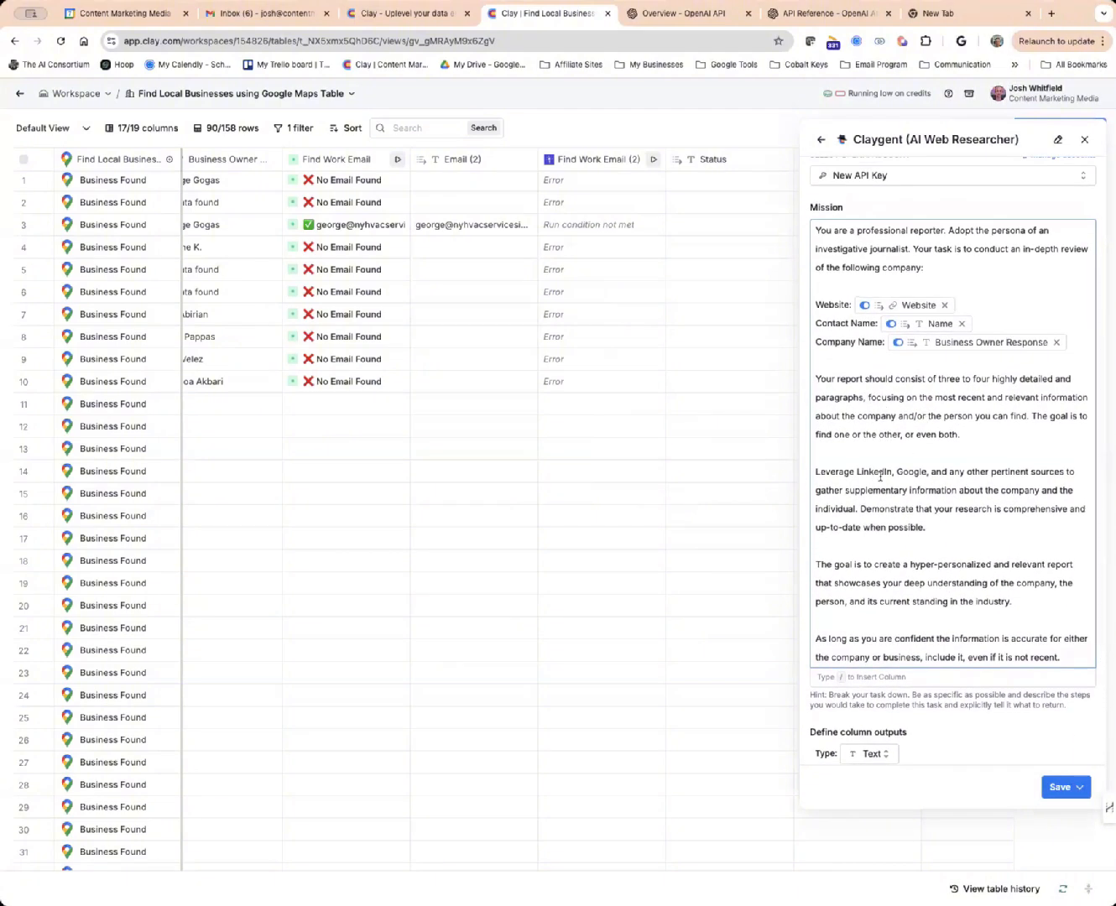
click(1051, 797)
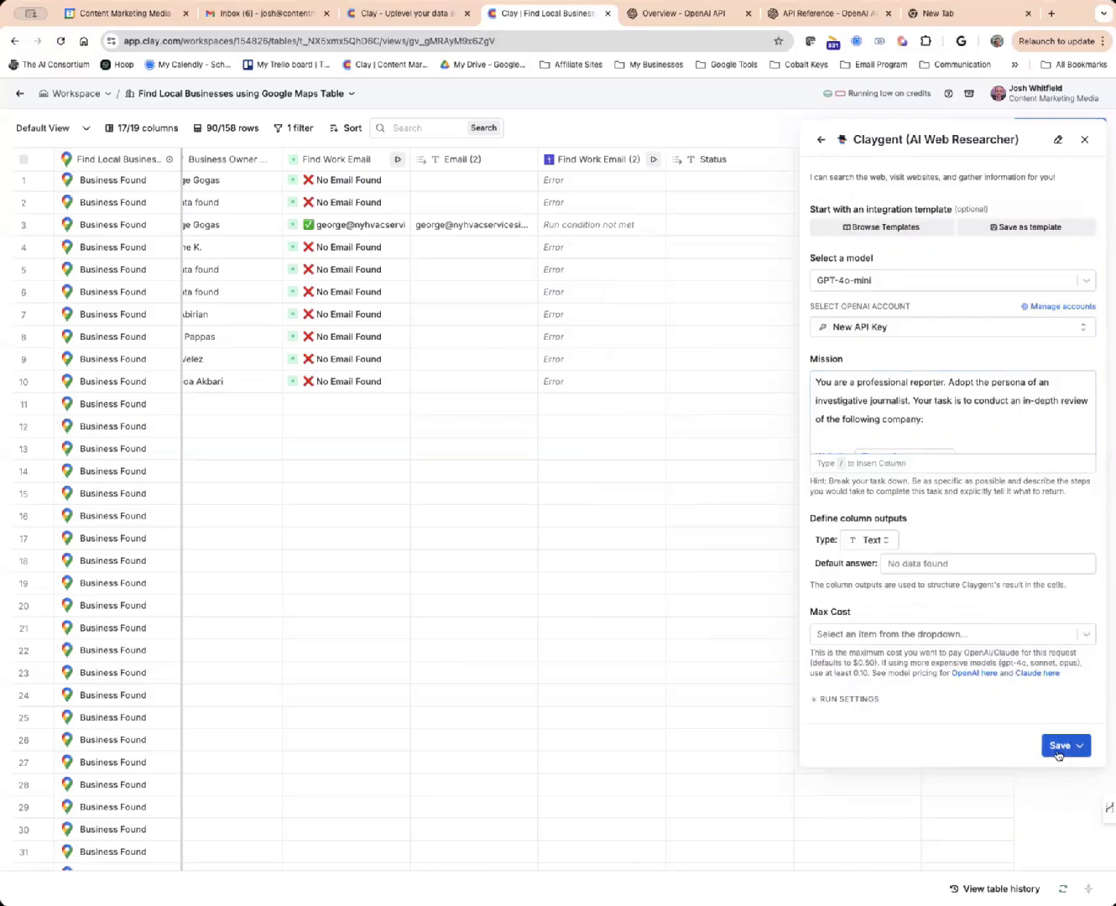
click(1058, 751)
click(973, 826)
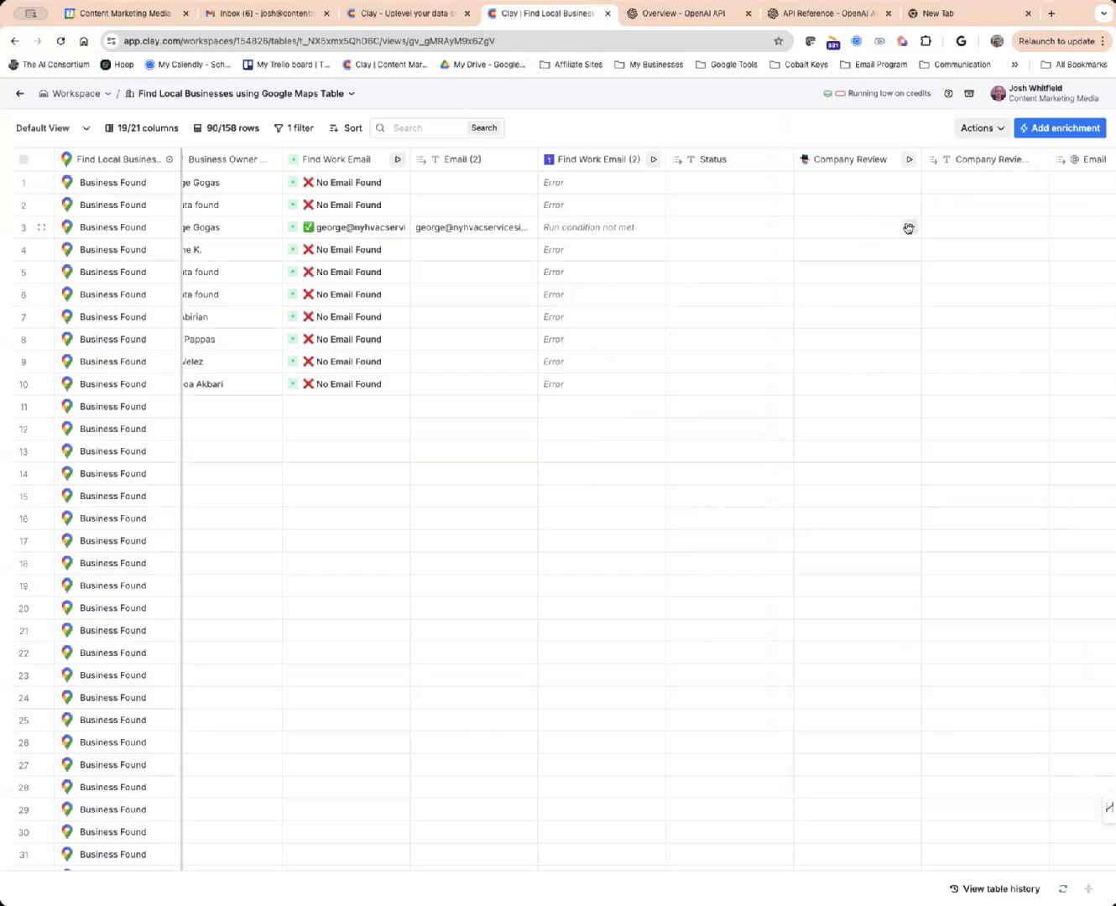
Run the Company Review enrichment for row 3 only.
click(907, 227)
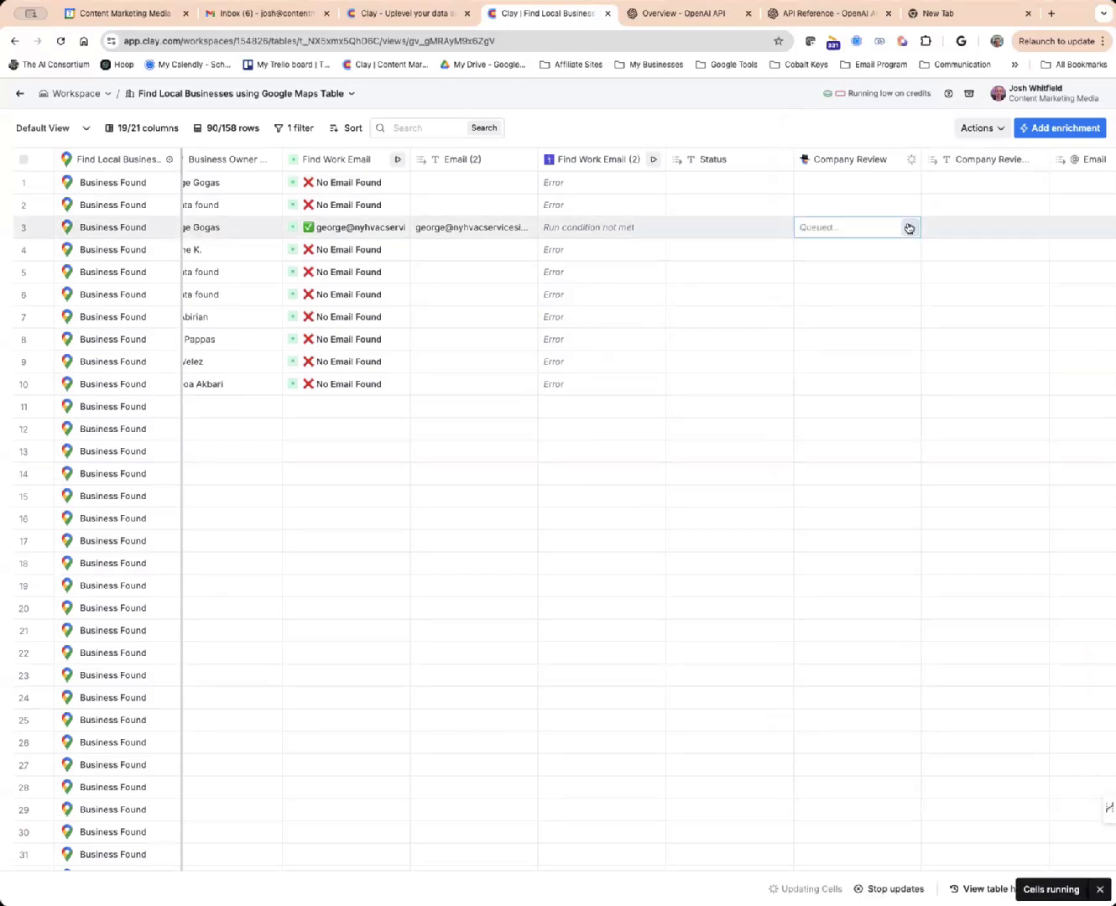
scroll(908, 229, right, 1)
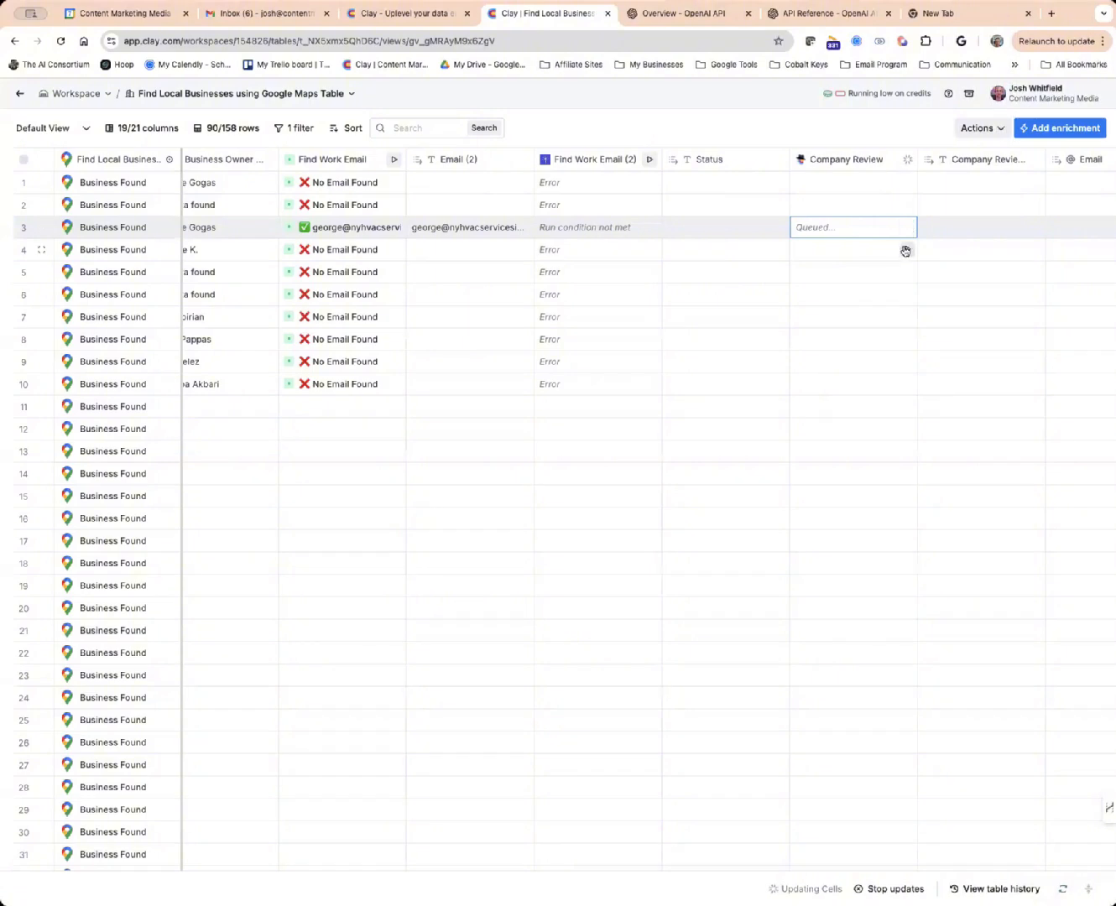
scroll(904, 250, right, 5)
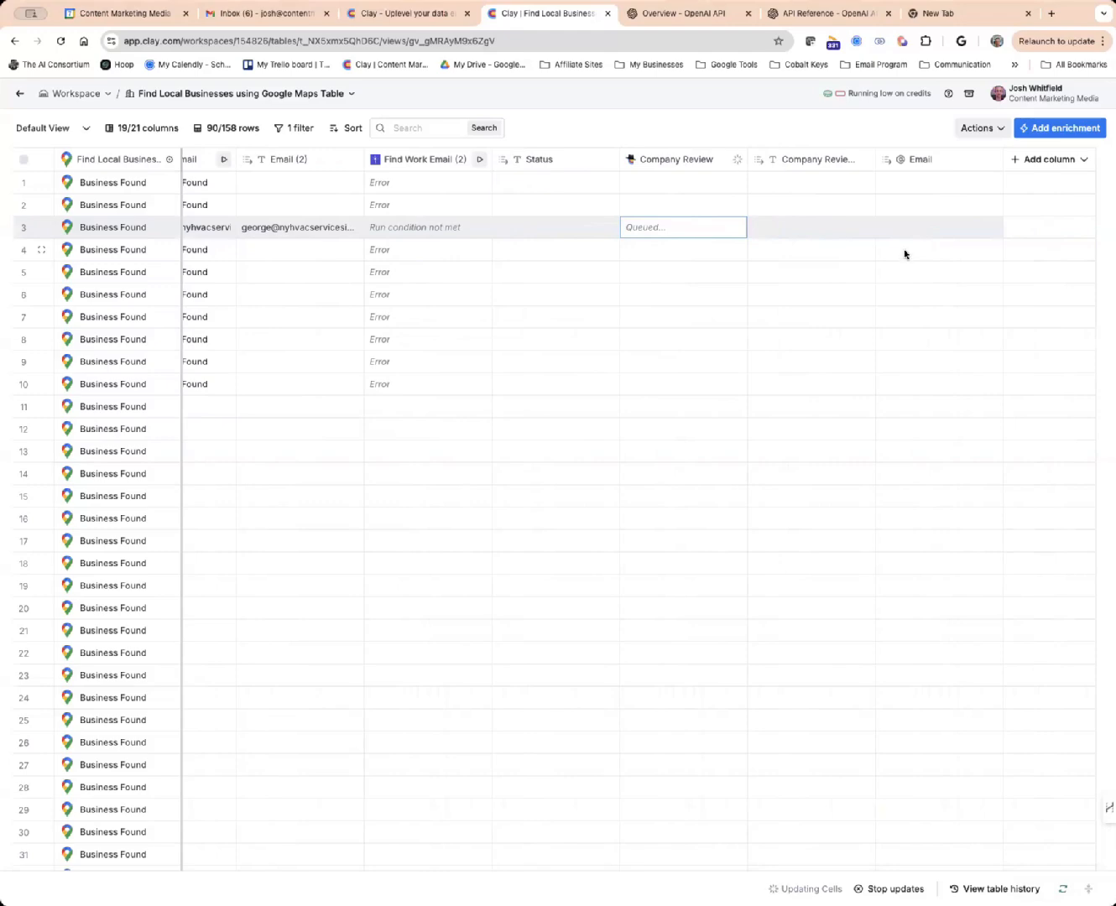
Add the Confidence field from row 3's Business Owner result as a new column named Confidence.
scroll(805, 253, left, 12)
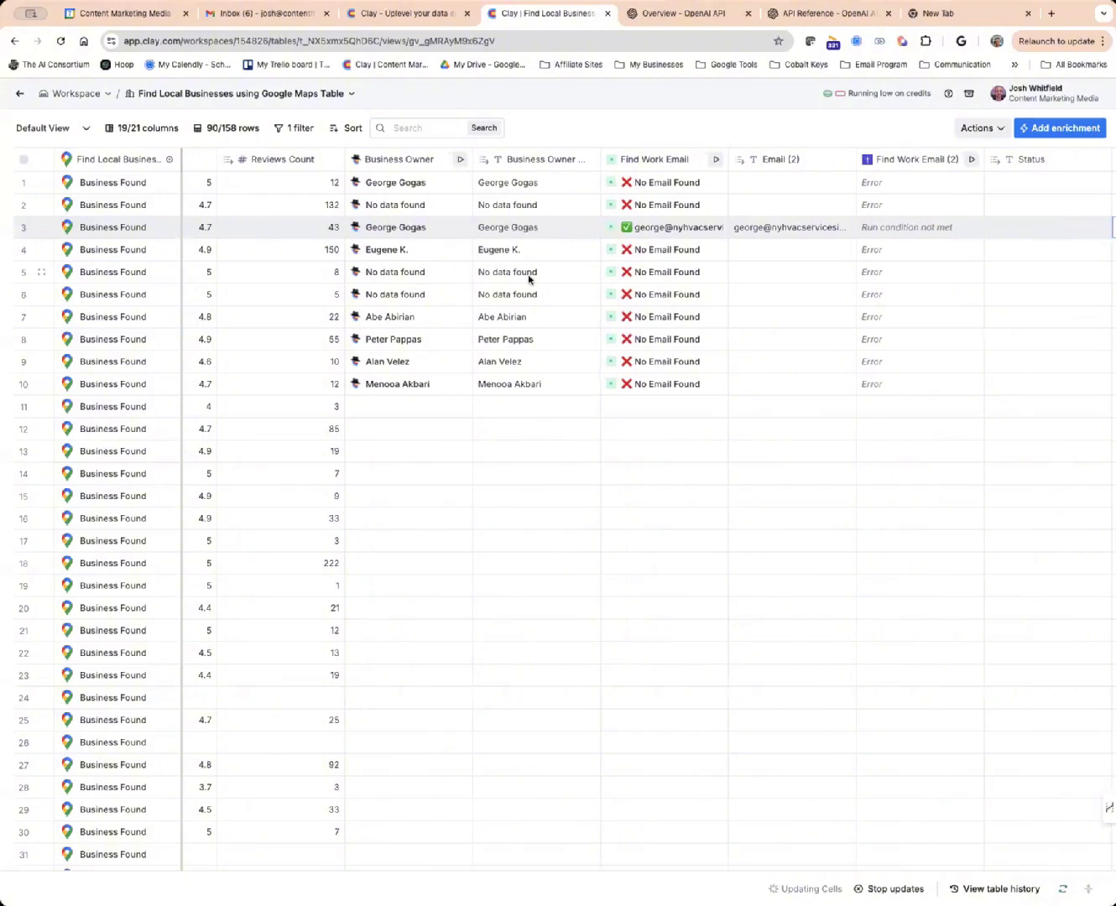
click(420, 229)
mouse_move(816, 279)
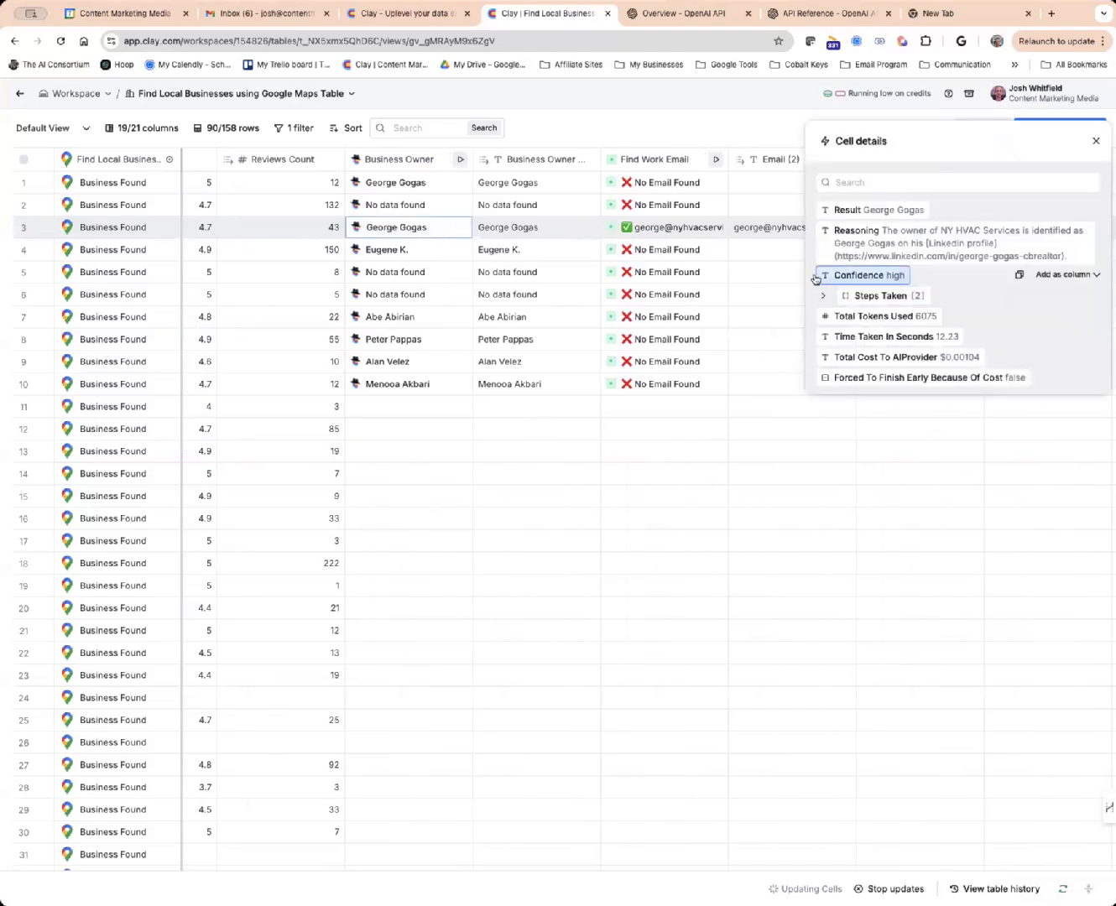
click(1054, 279)
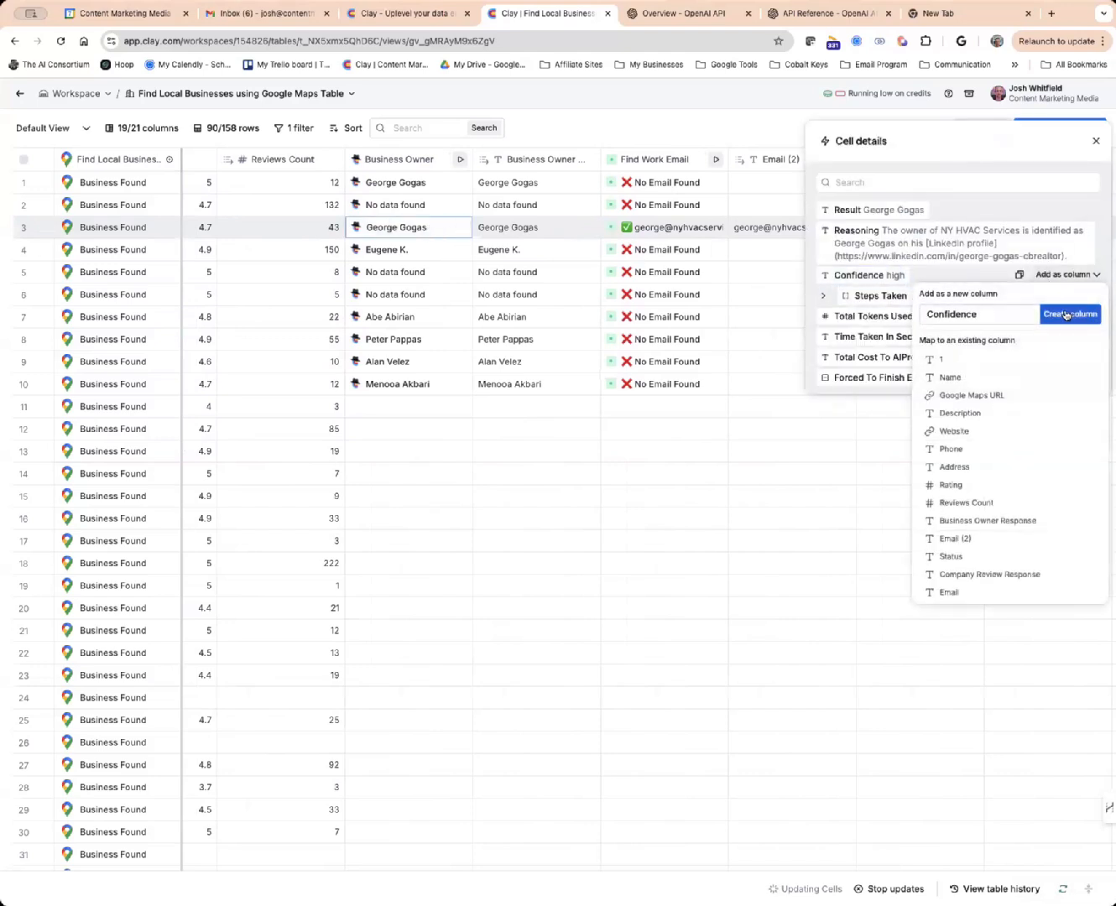
click(1067, 315)
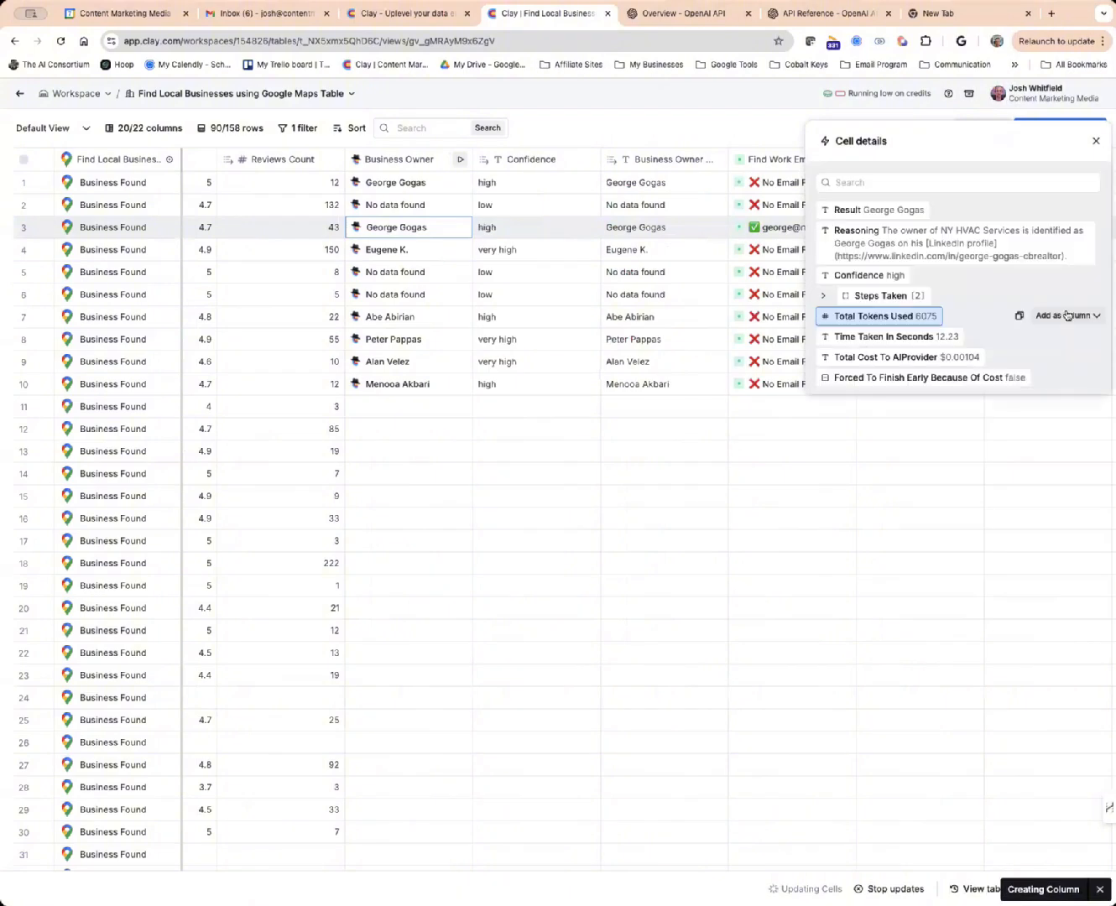
click(1096, 141)
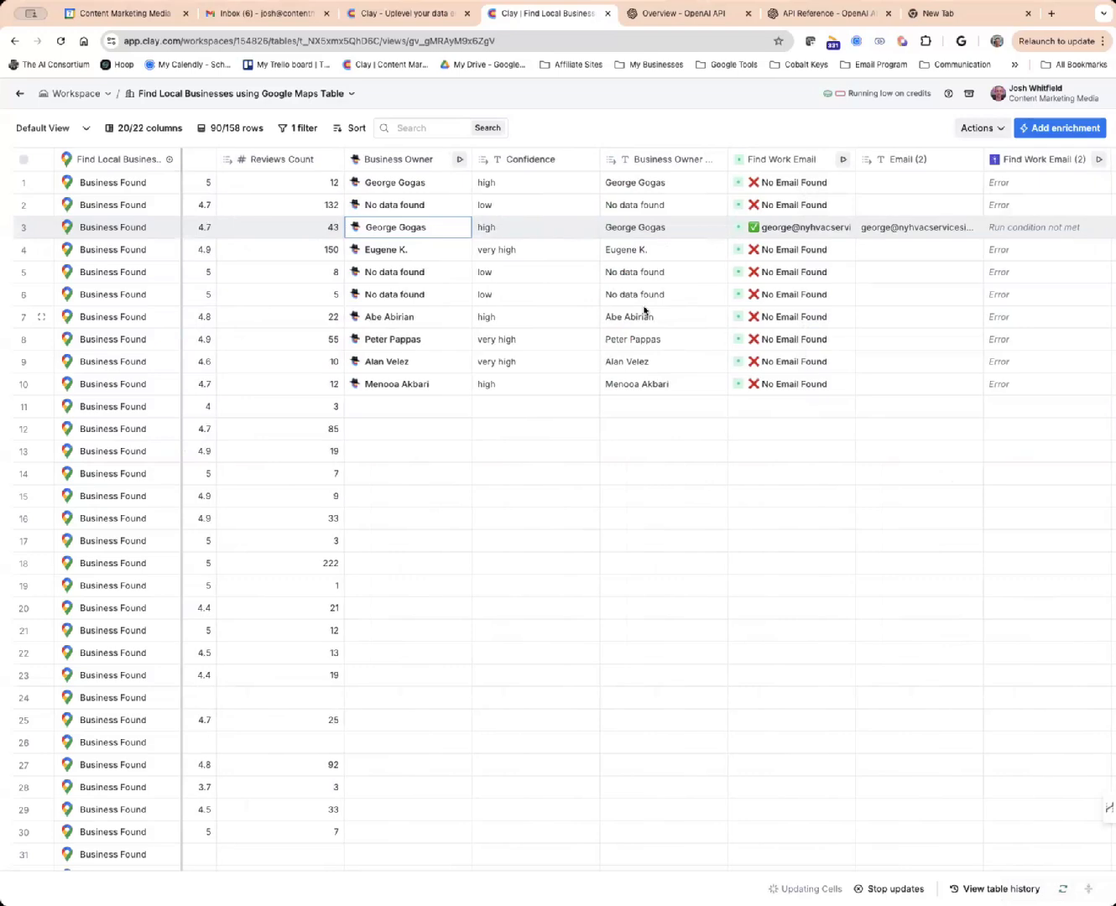
Examine row 3's Company Review cell details, including its result, reasoning and expanded Steps Taken.
scroll(643, 310, right, 10)
scroll(715, 227, right, 4)
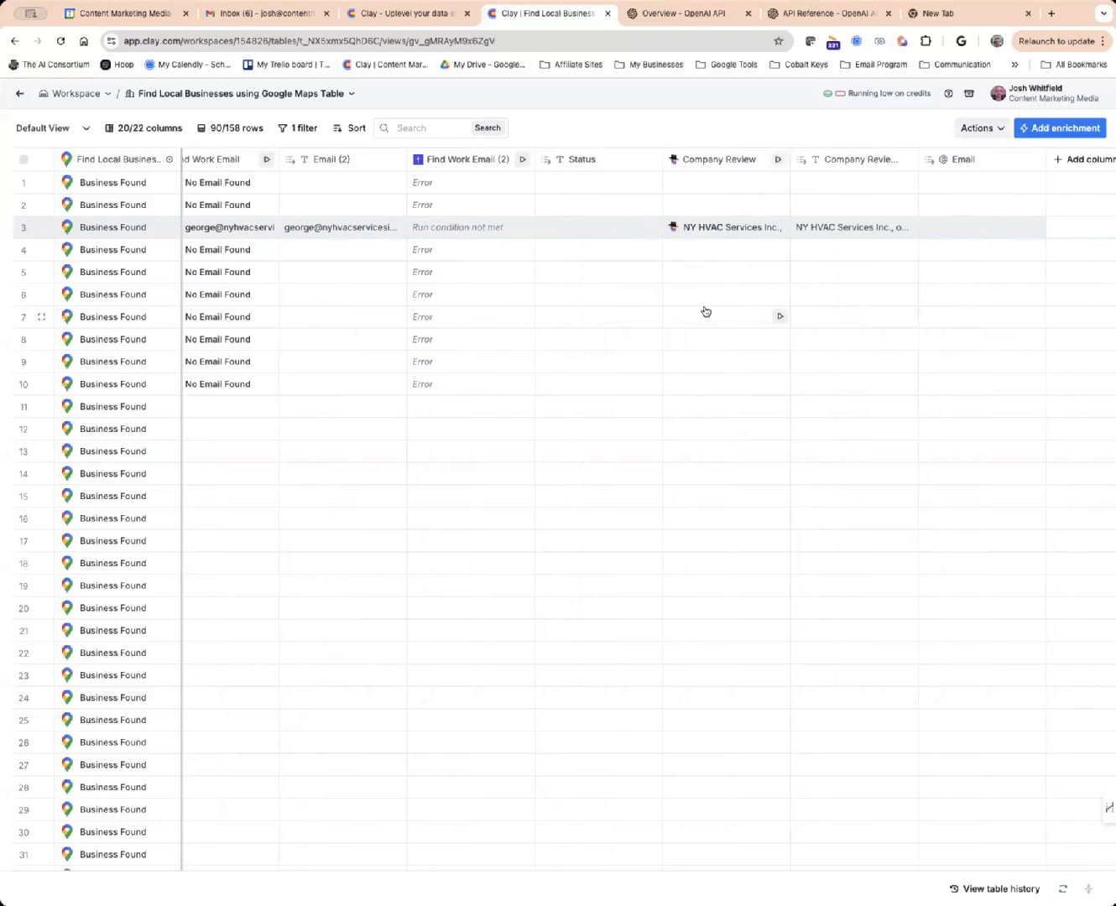
click(726, 234)
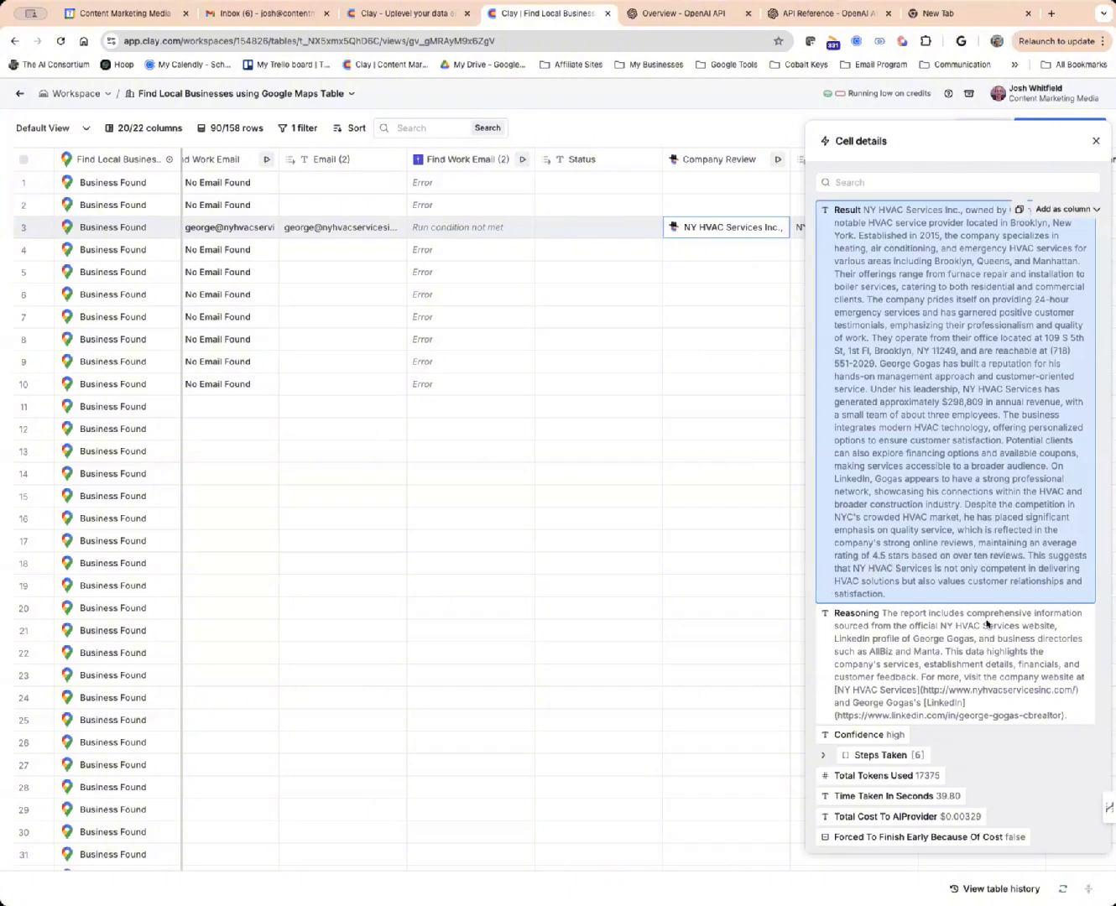
click(823, 758)
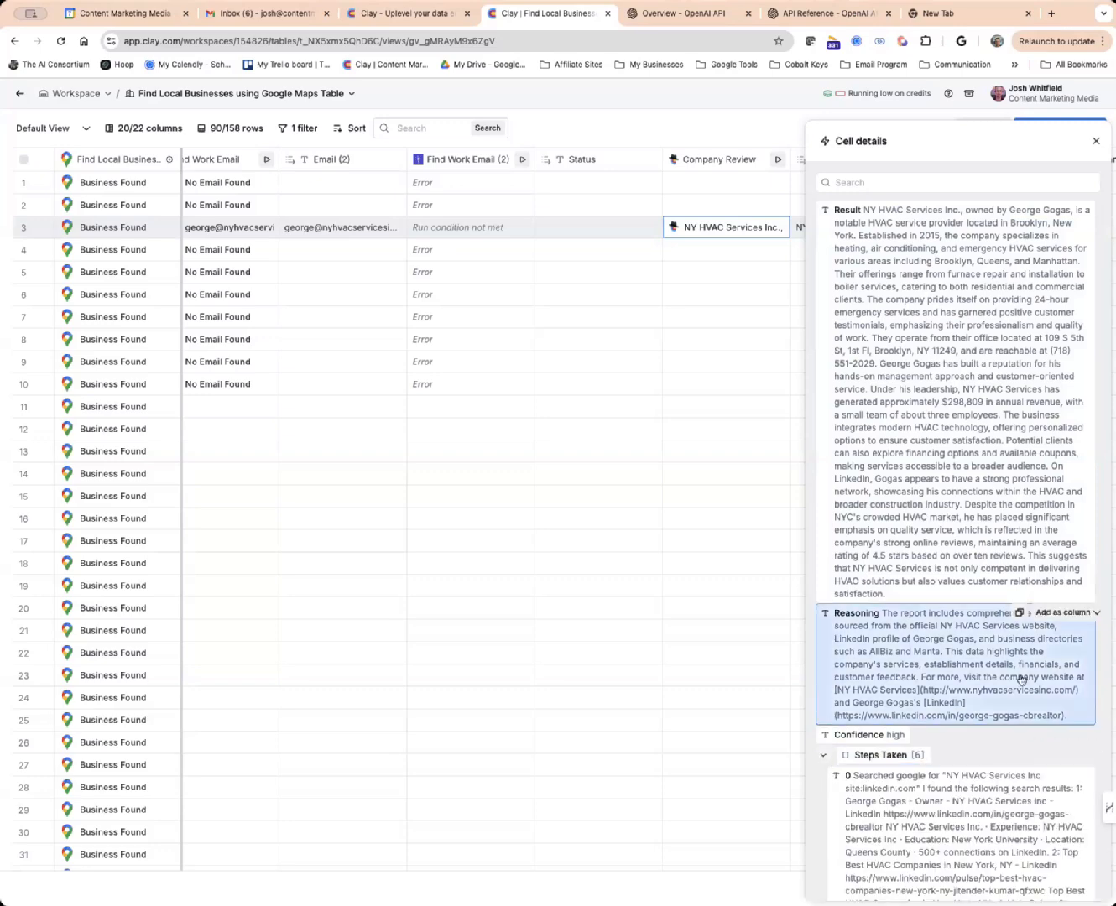
scroll(1019, 674, down, 2)
scroll(1019, 673, down, 6)
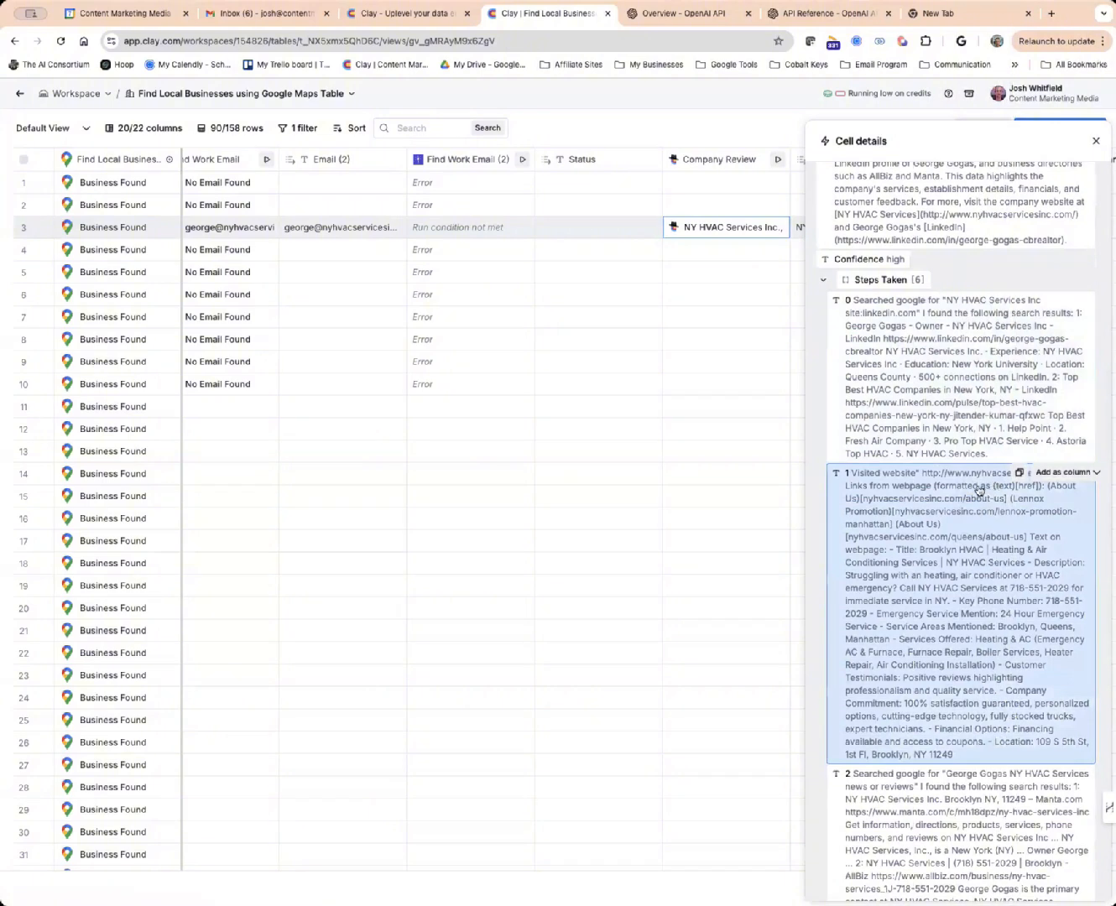
scroll(973, 537, down, 6)
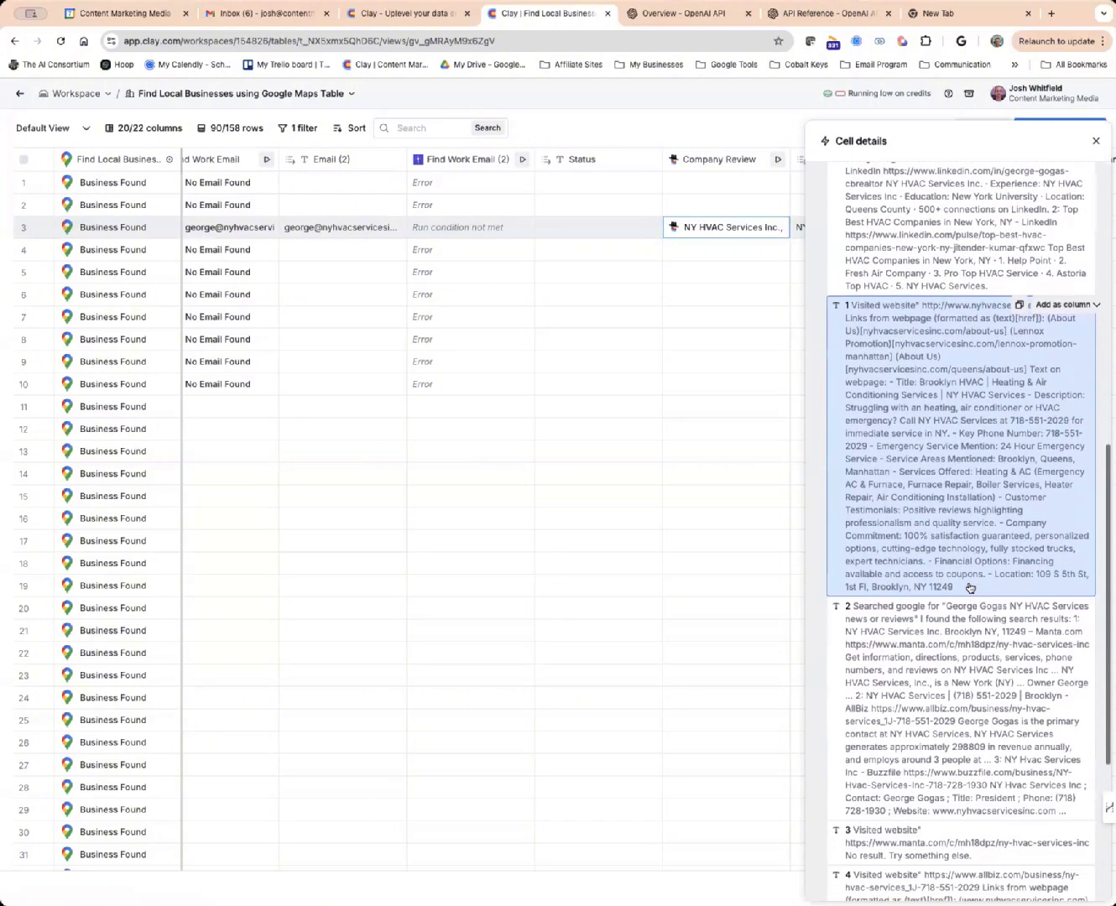
scroll(970, 588, down, 1)
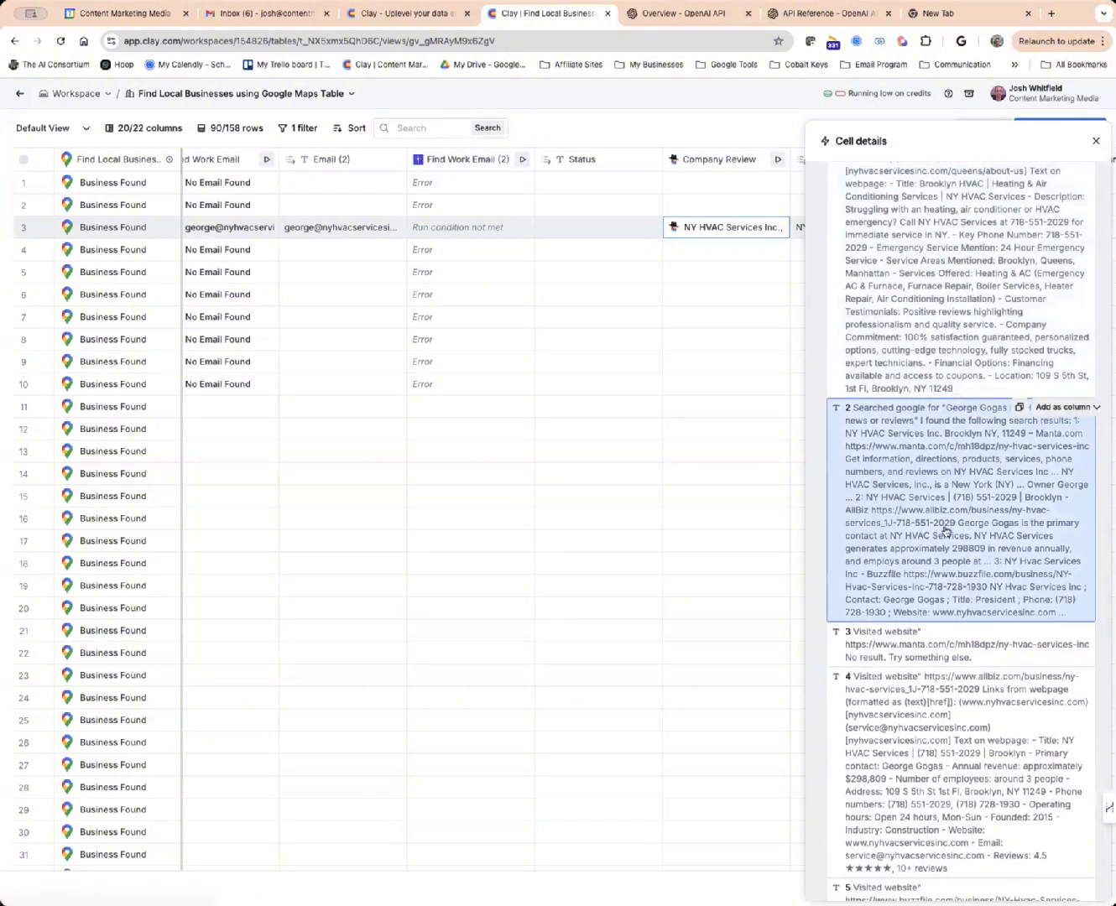
scroll(995, 576, down, 2)
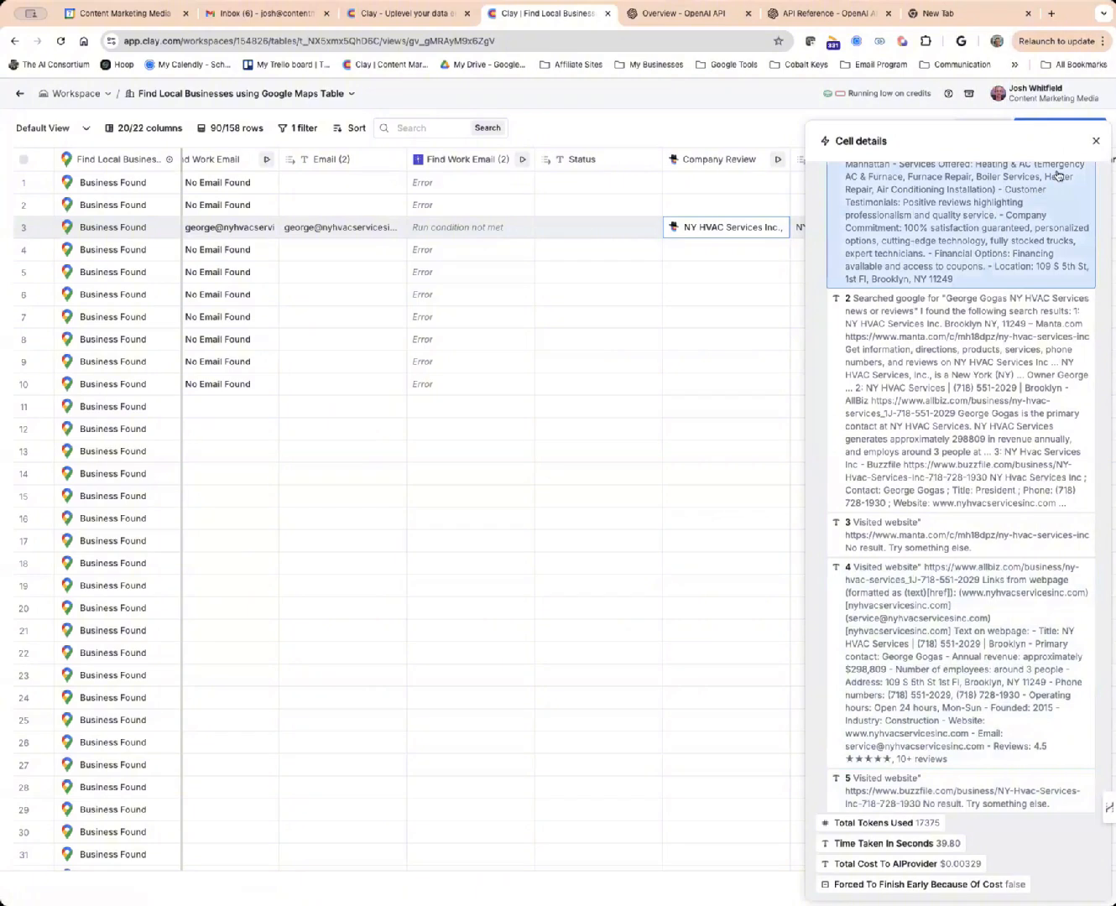
click(1096, 142)
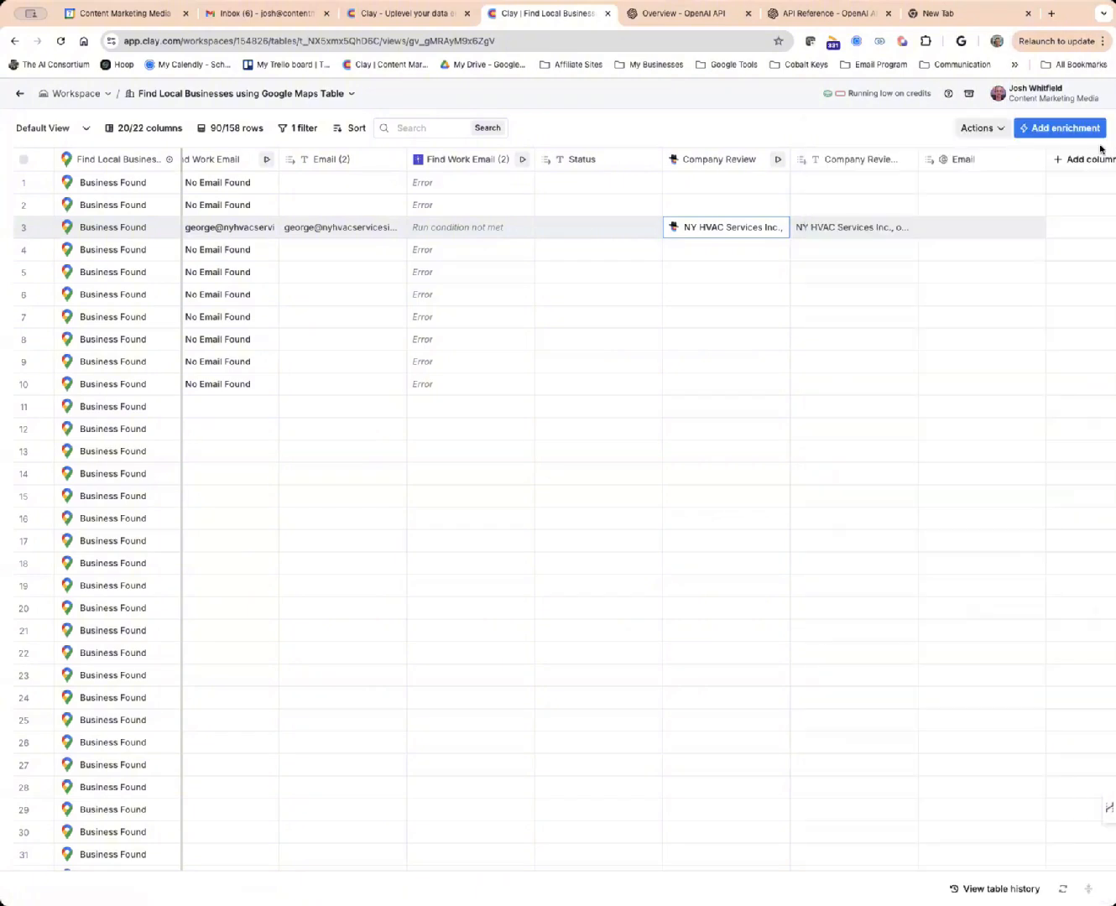